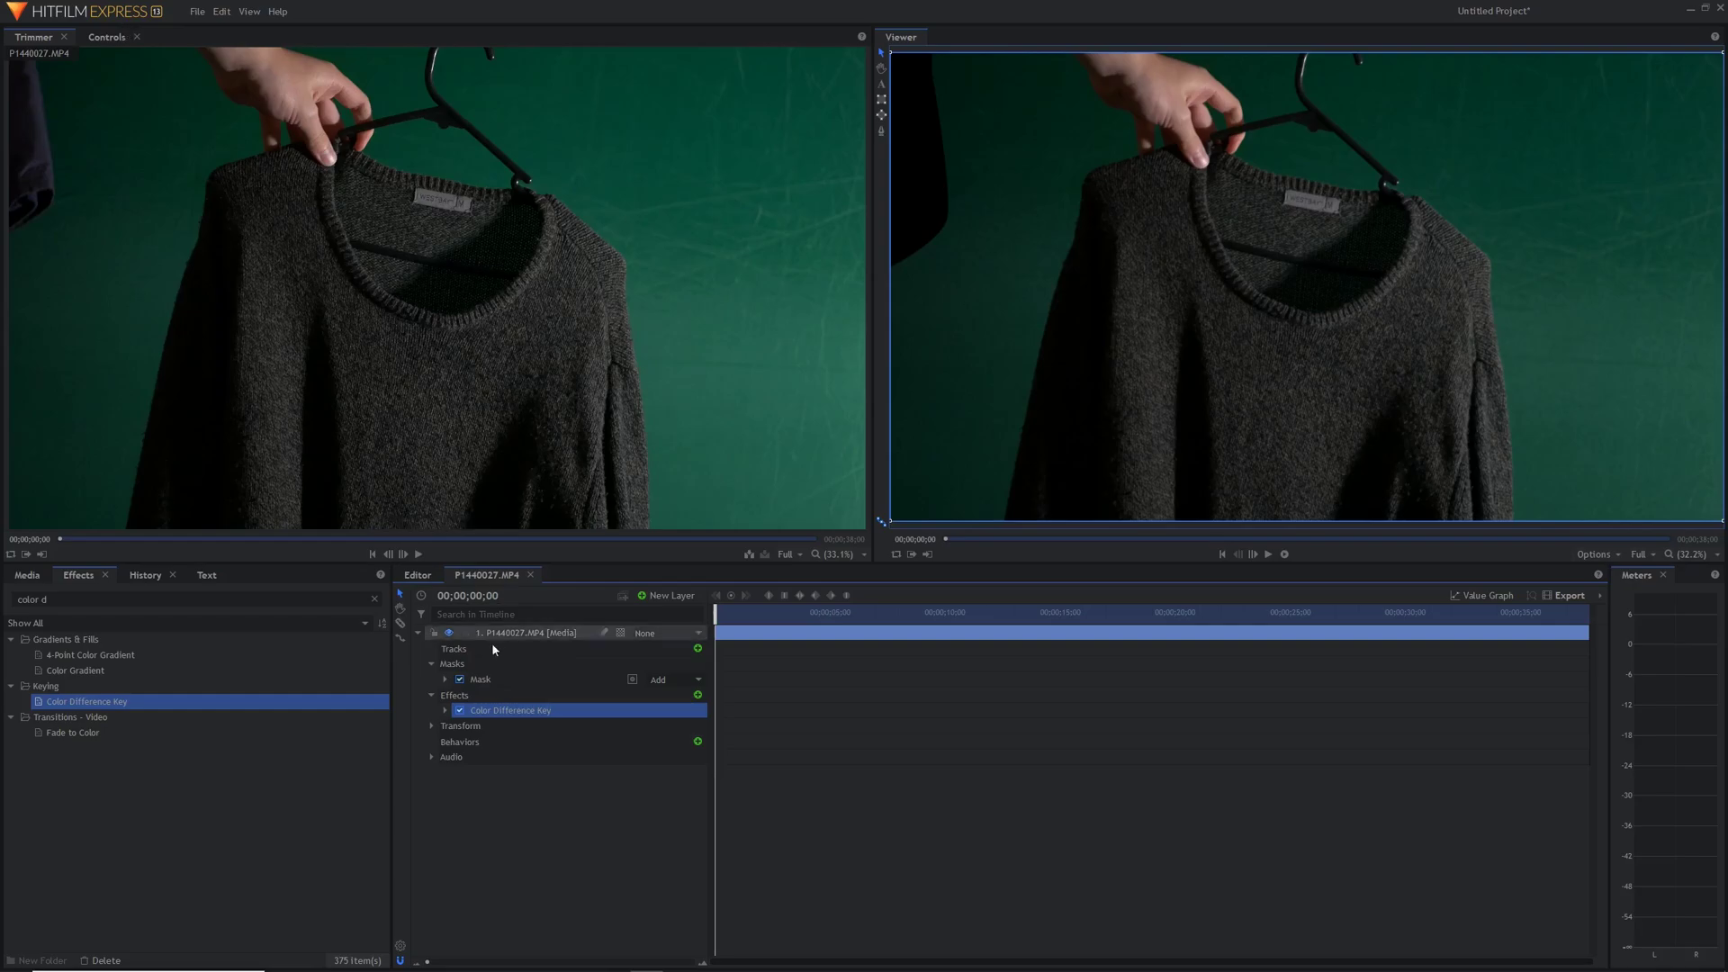
Step: Show the Color Difference Key's settings in the clip's controls and choose Green as its Screen Color
left_click(107, 37)
left_click(24, 184)
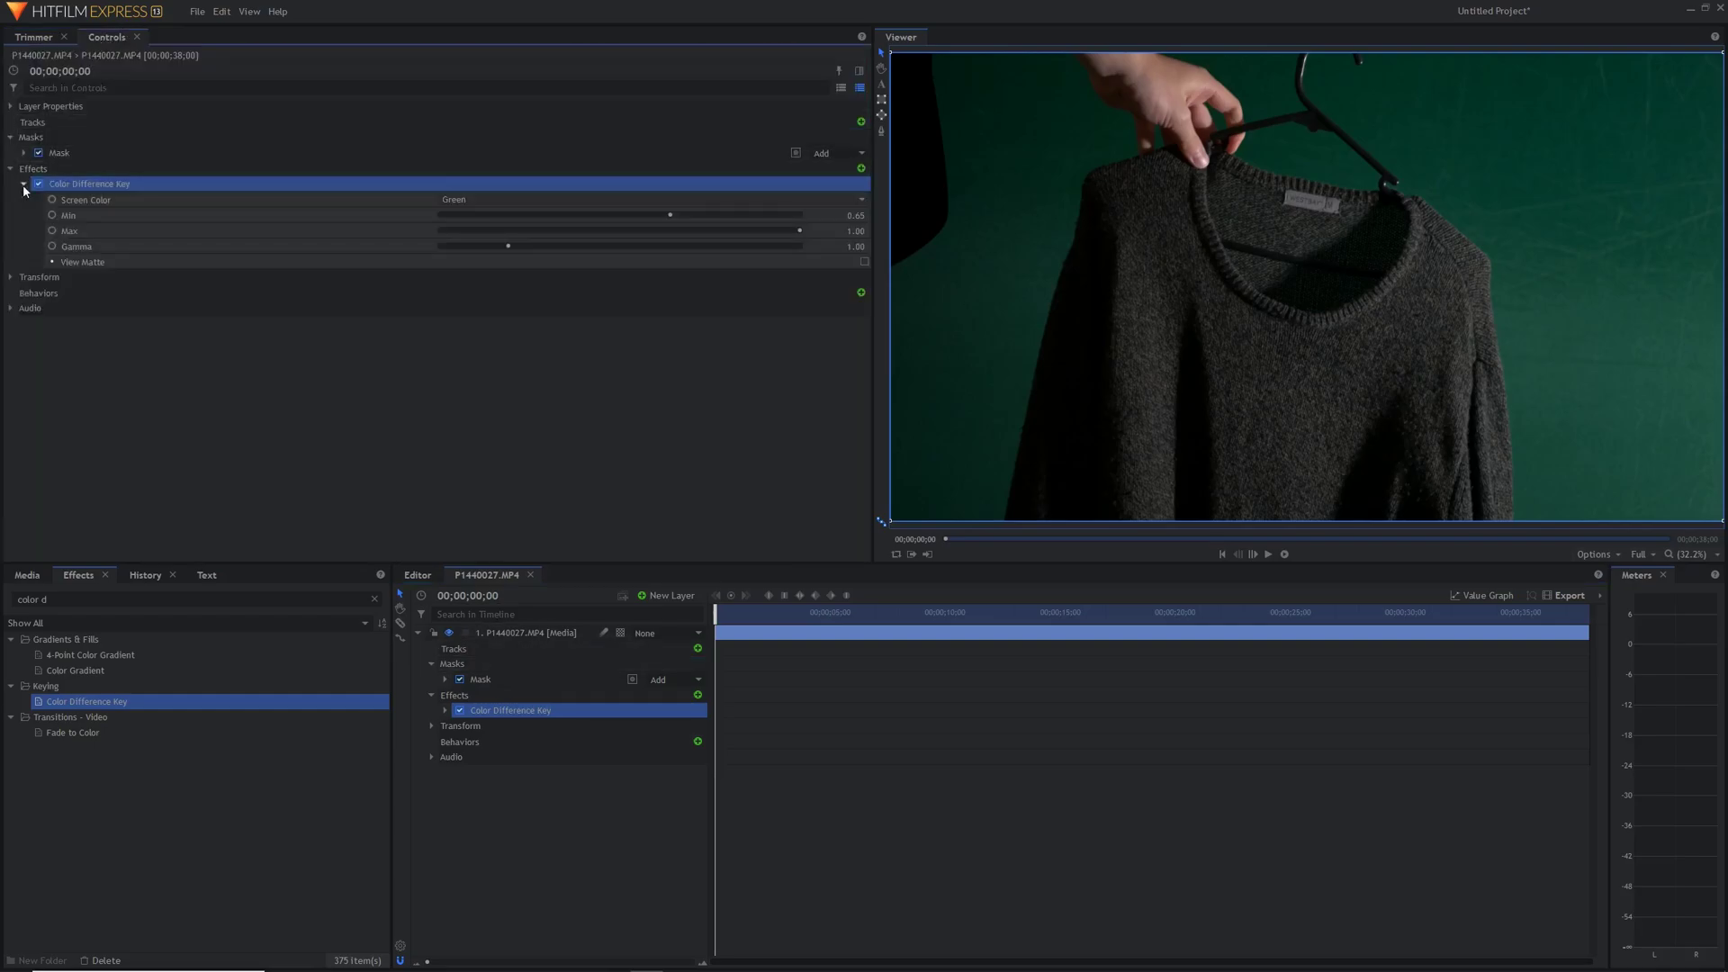
left_click(467, 201)
left_click(497, 214)
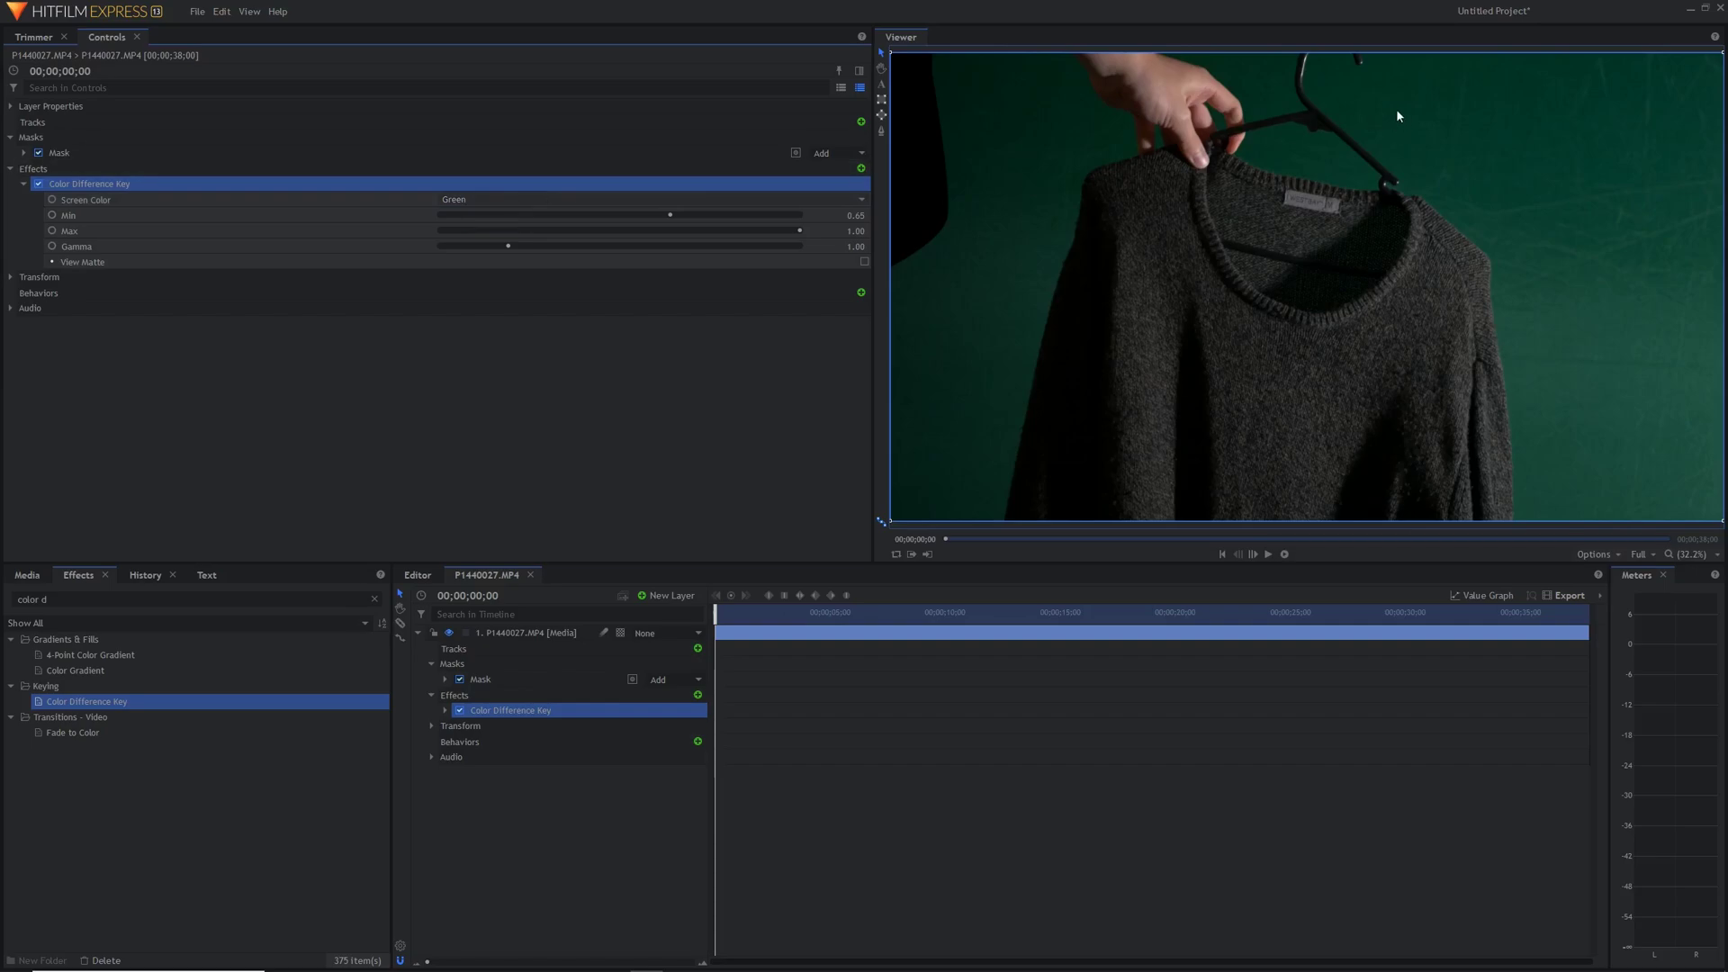
left_click(458, 203)
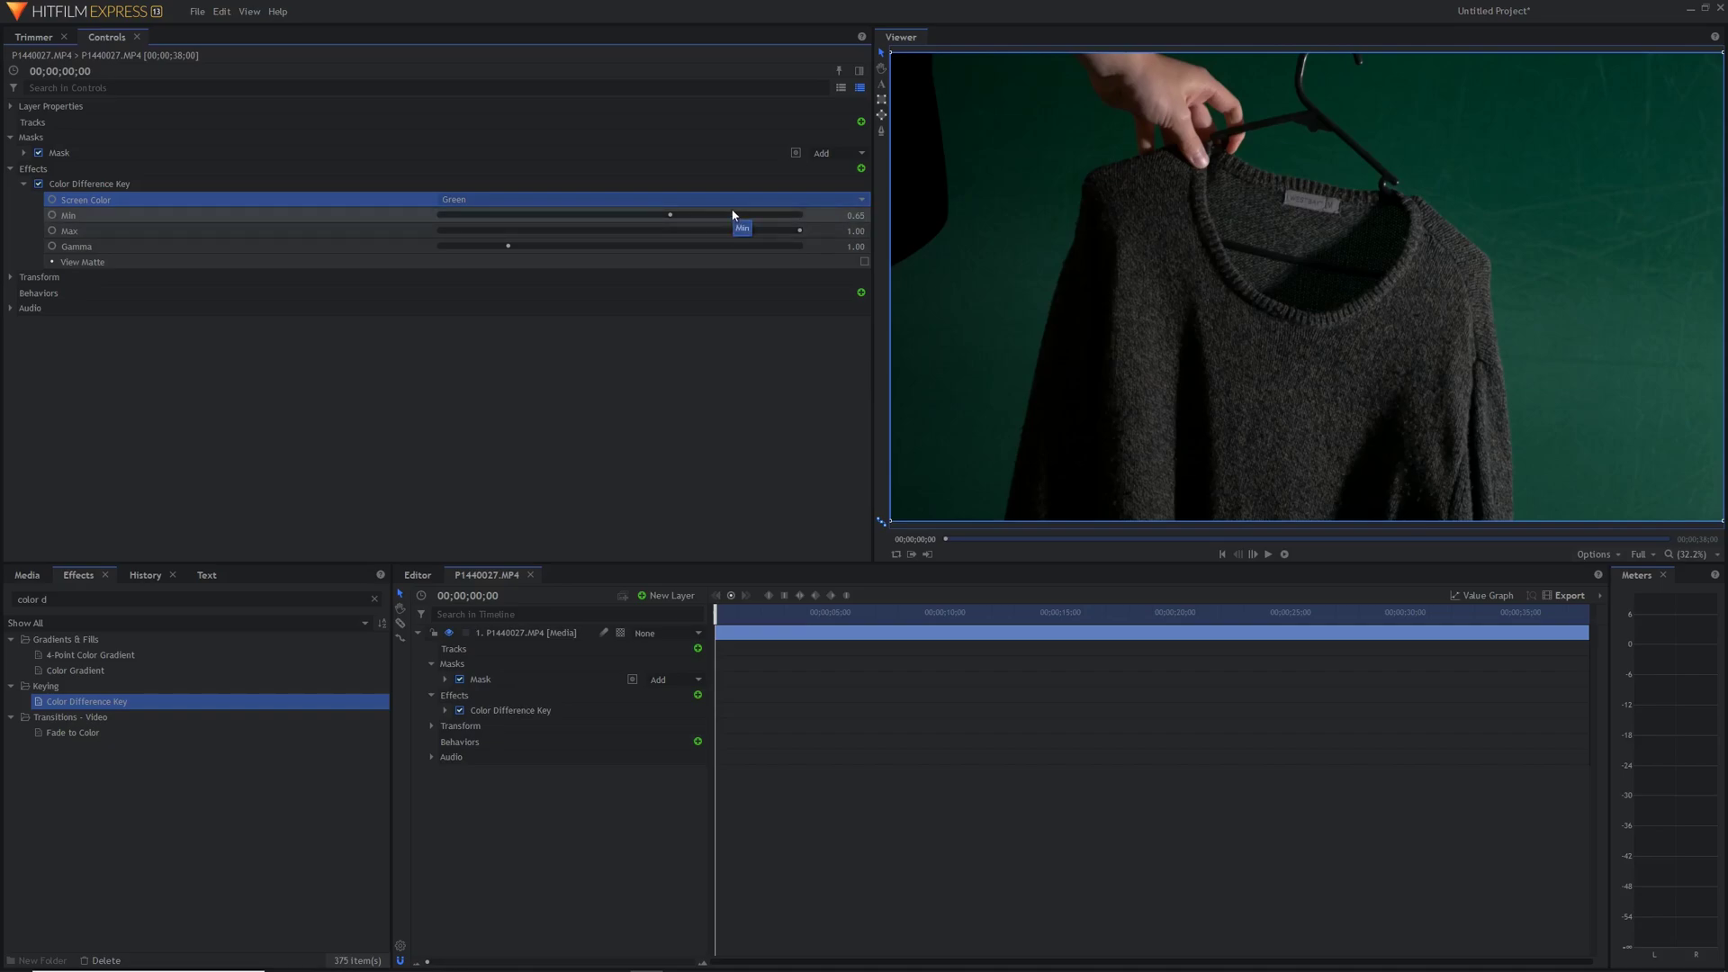
Step: Try the Color Difference Key with Min at 1.00, then set Min to 0.92 and Max to 0.93
left_click_drag(671, 220, 817, 210)
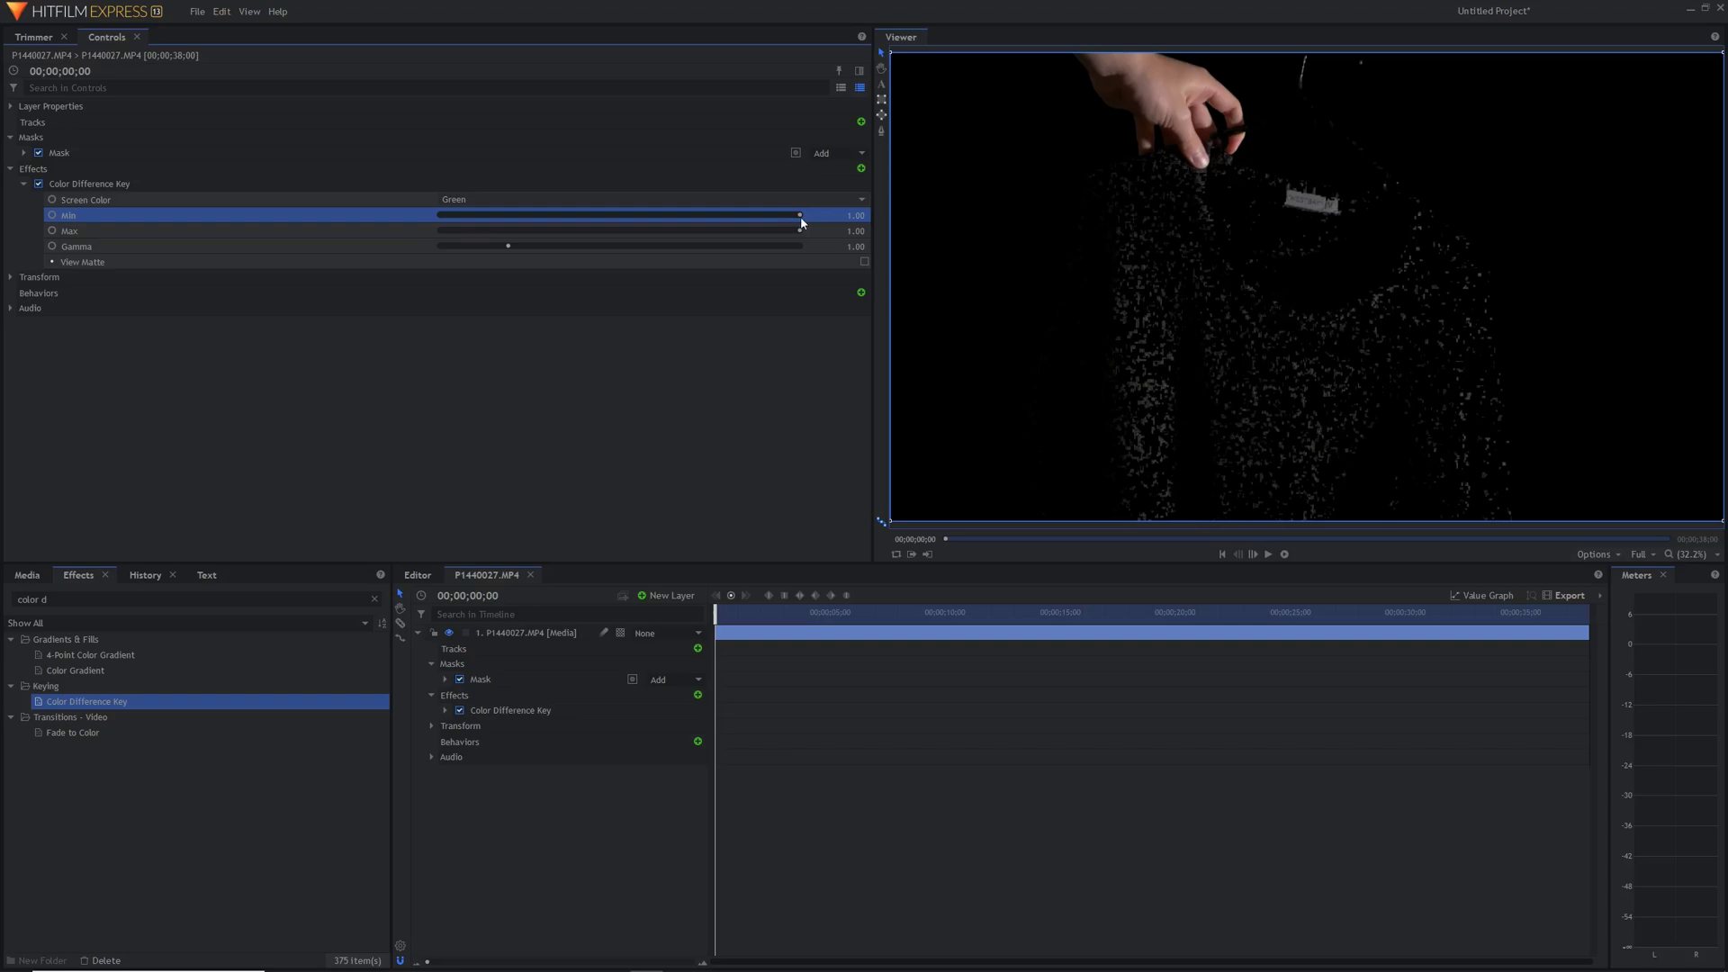
left_click_drag(801, 218, 771, 219)
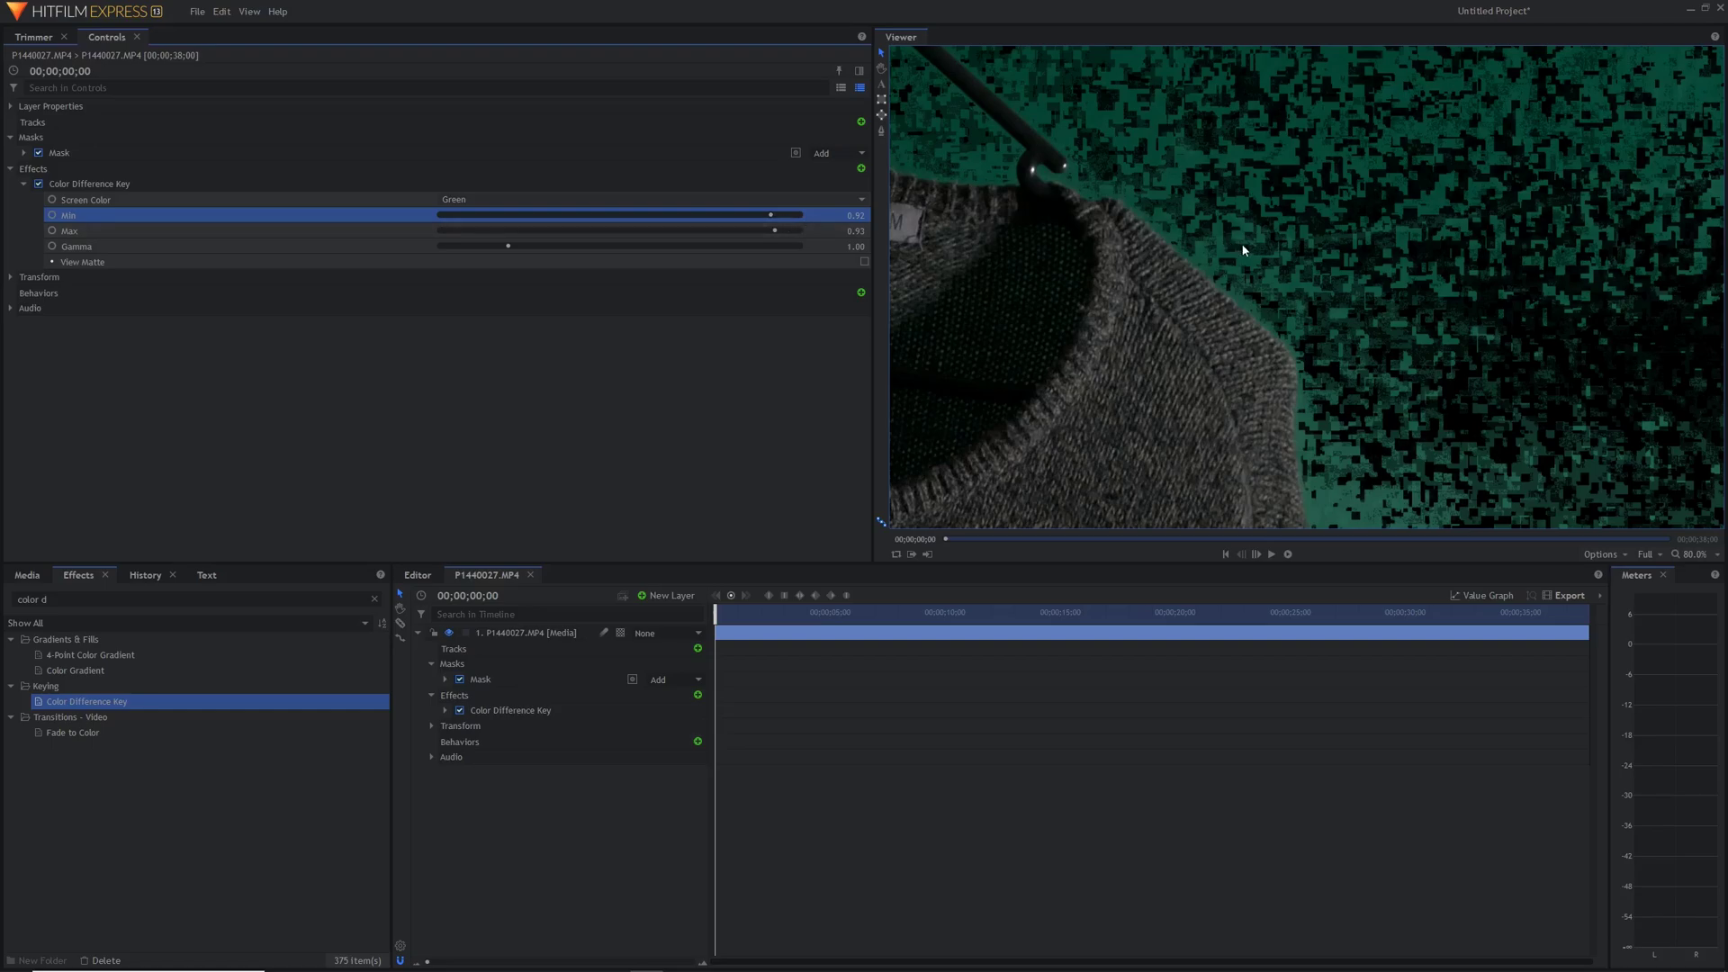
Step: Try a Gamma of 0.95 while viewing the sweater's shoulder edge up close, then return it to 1.00
scroll(1243, 250, "up", 2)
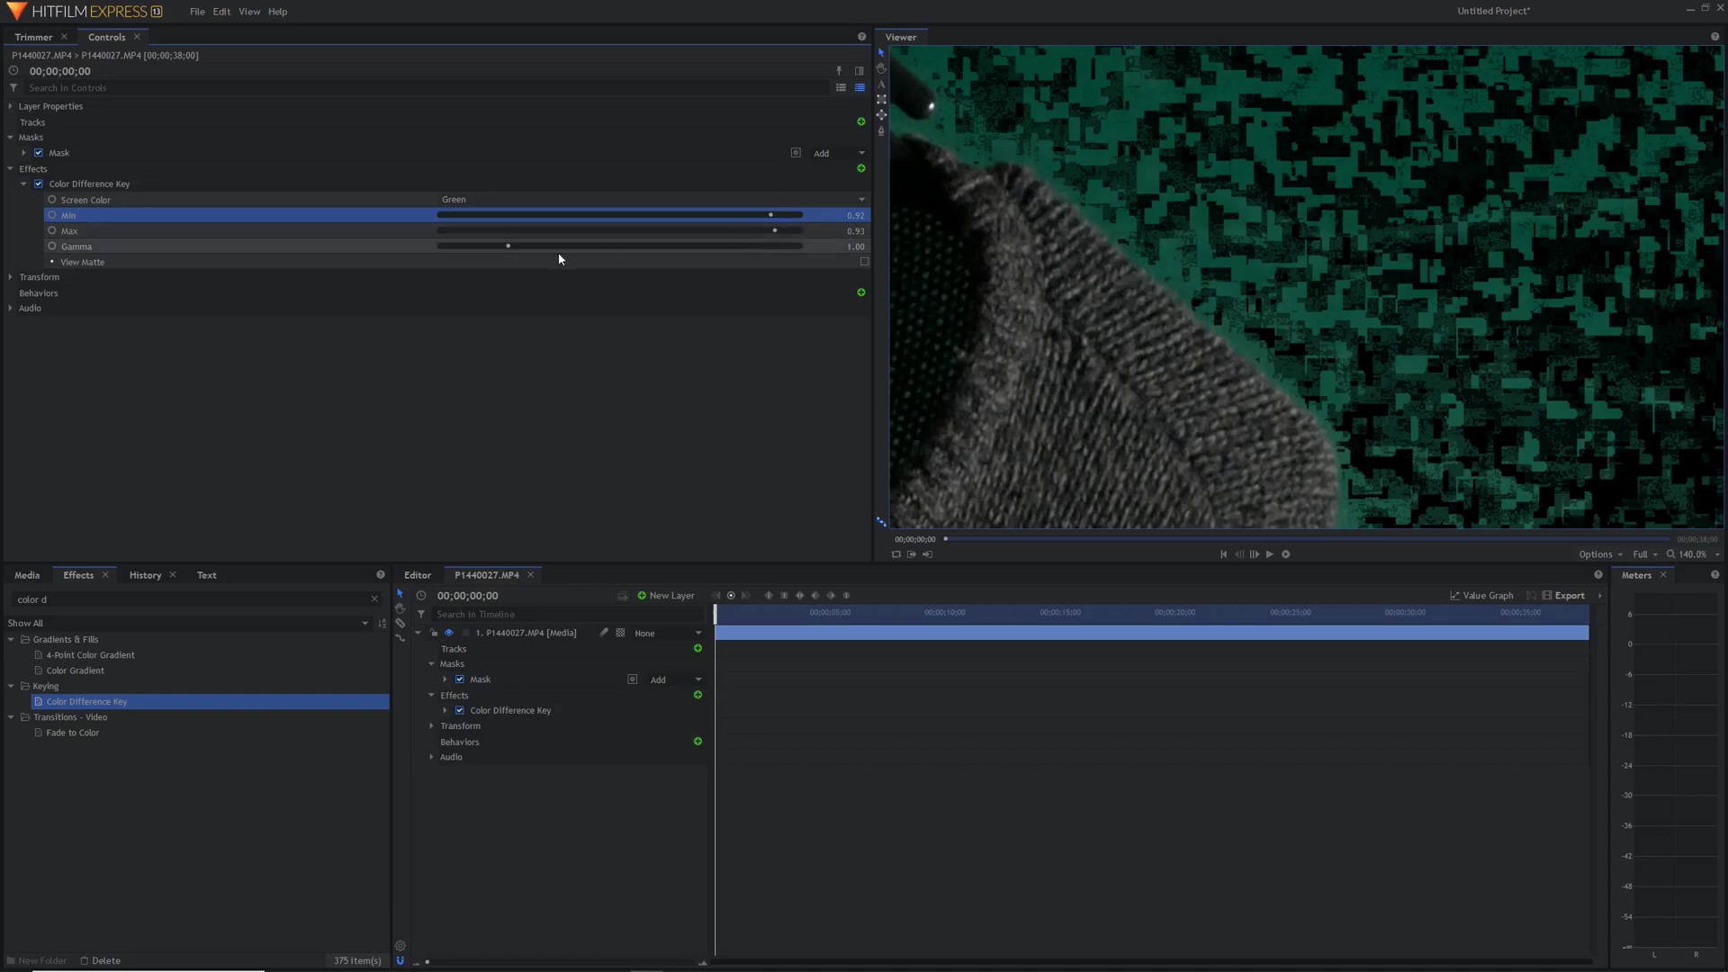
left_click_drag(509, 248, 509, 248)
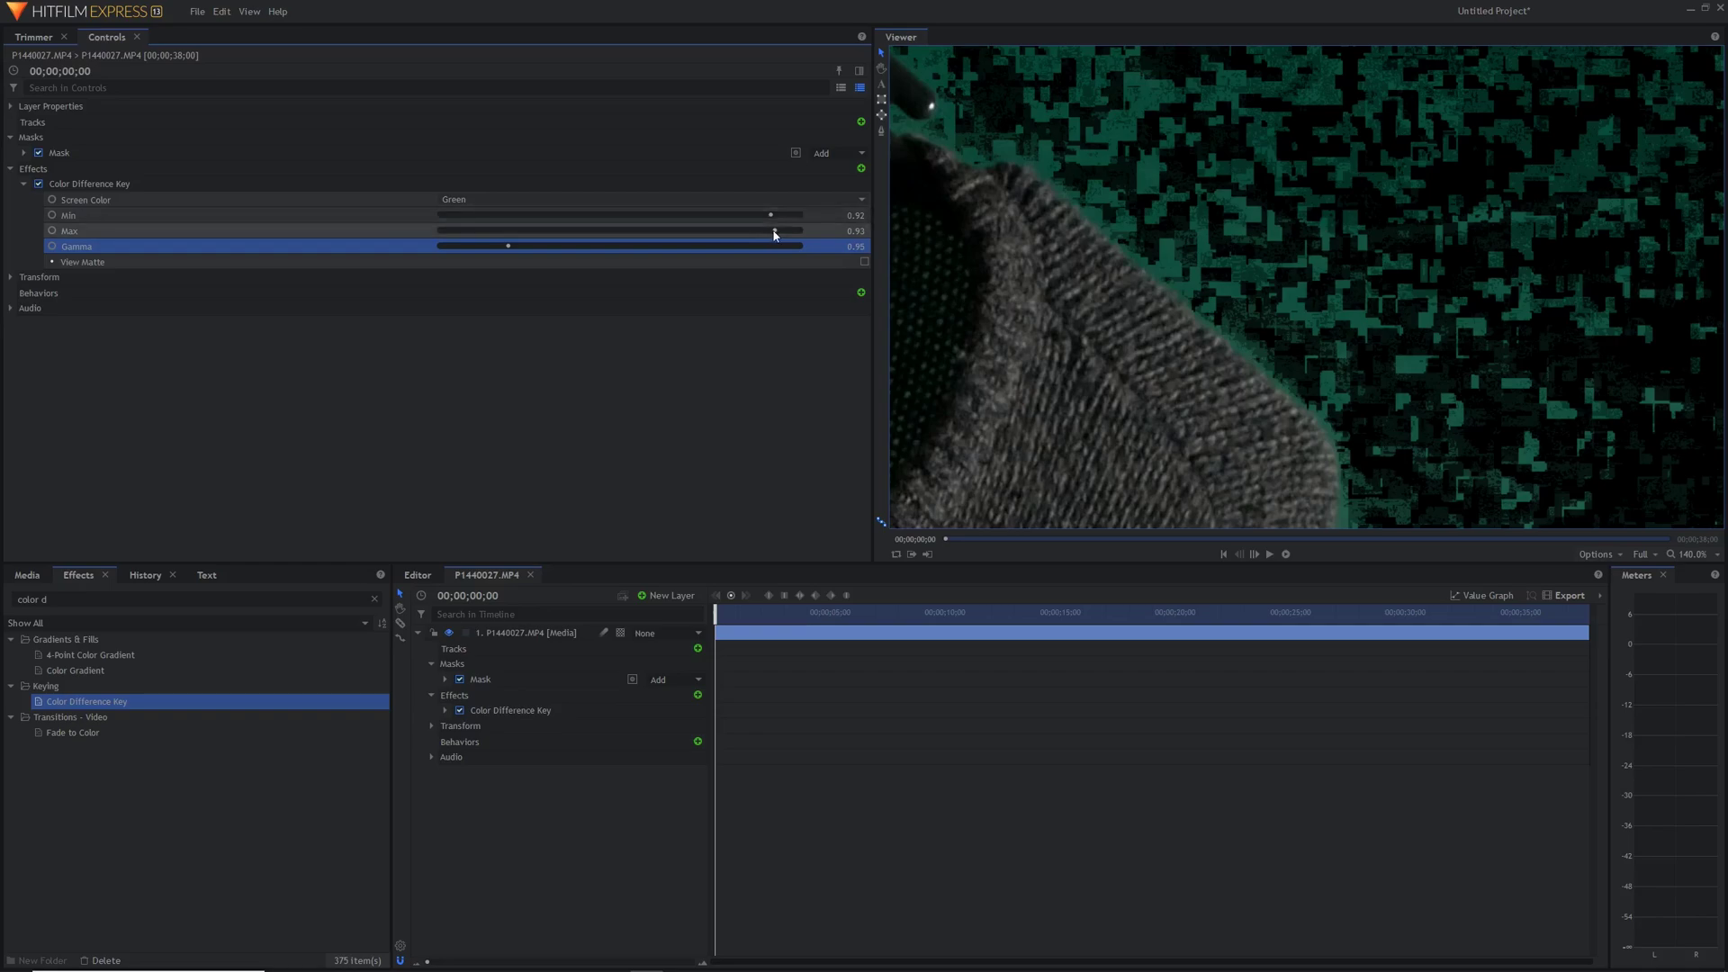
left_click_drag(854, 248, 856, 248)
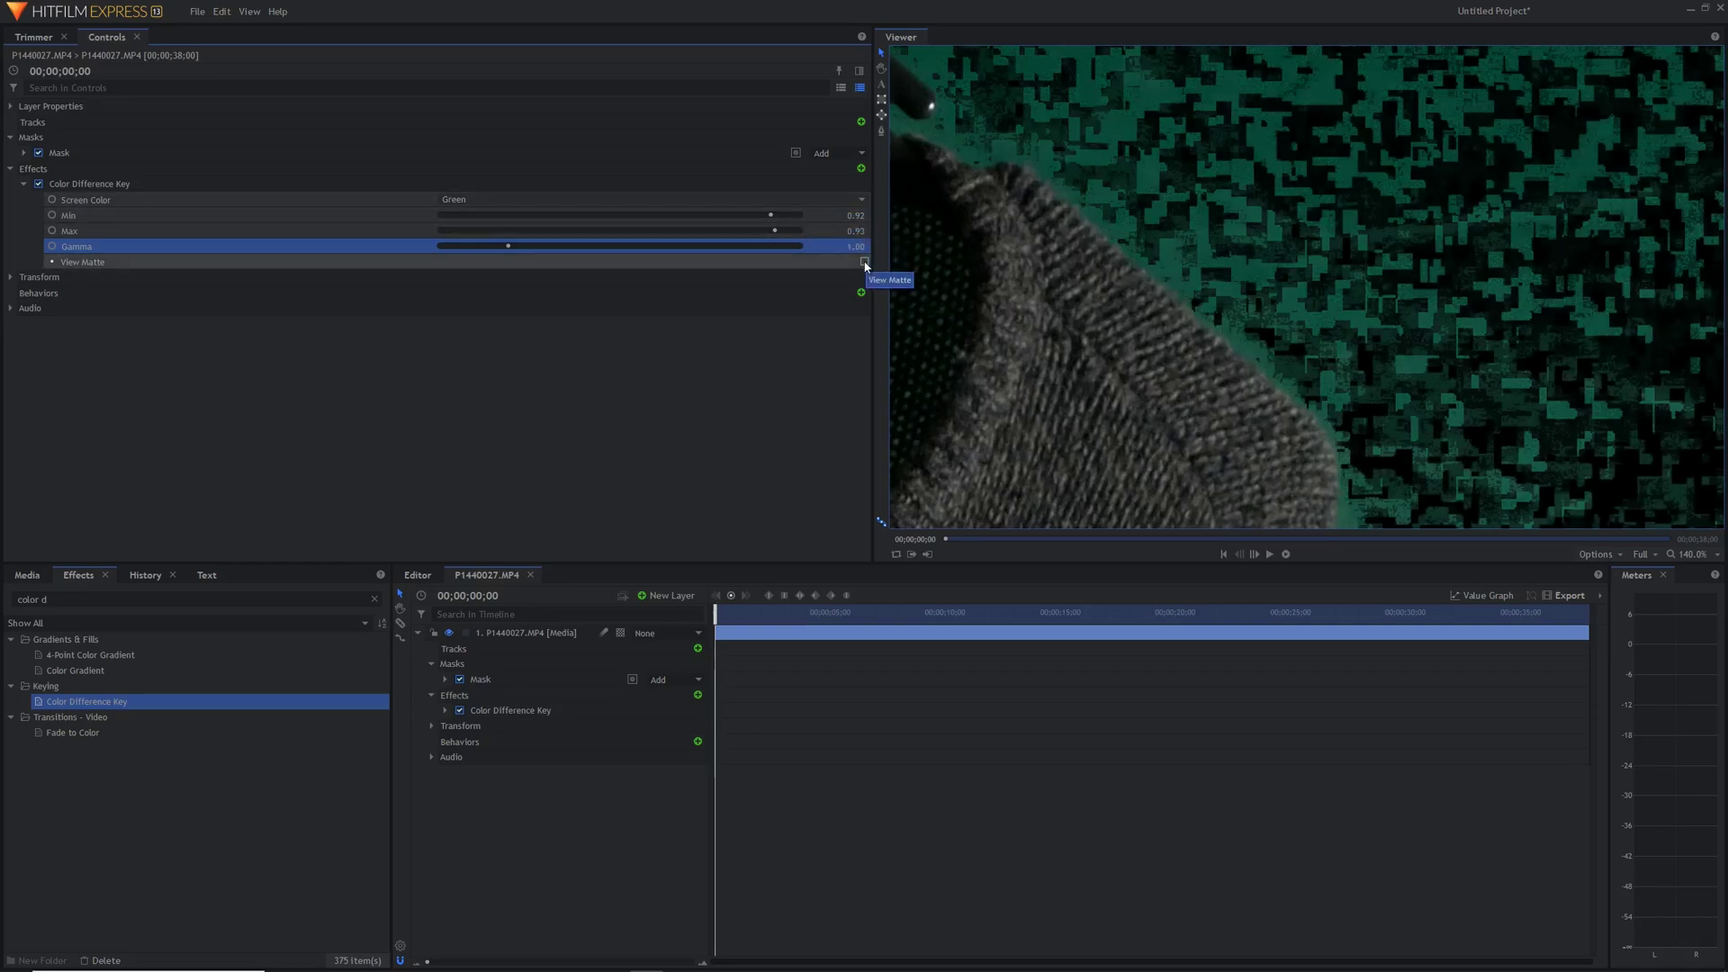
Step: Fit the whole frame in the viewer and show a checkerboard background behind transparent areas
left_click(1693, 555)
left_click(1692, 723)
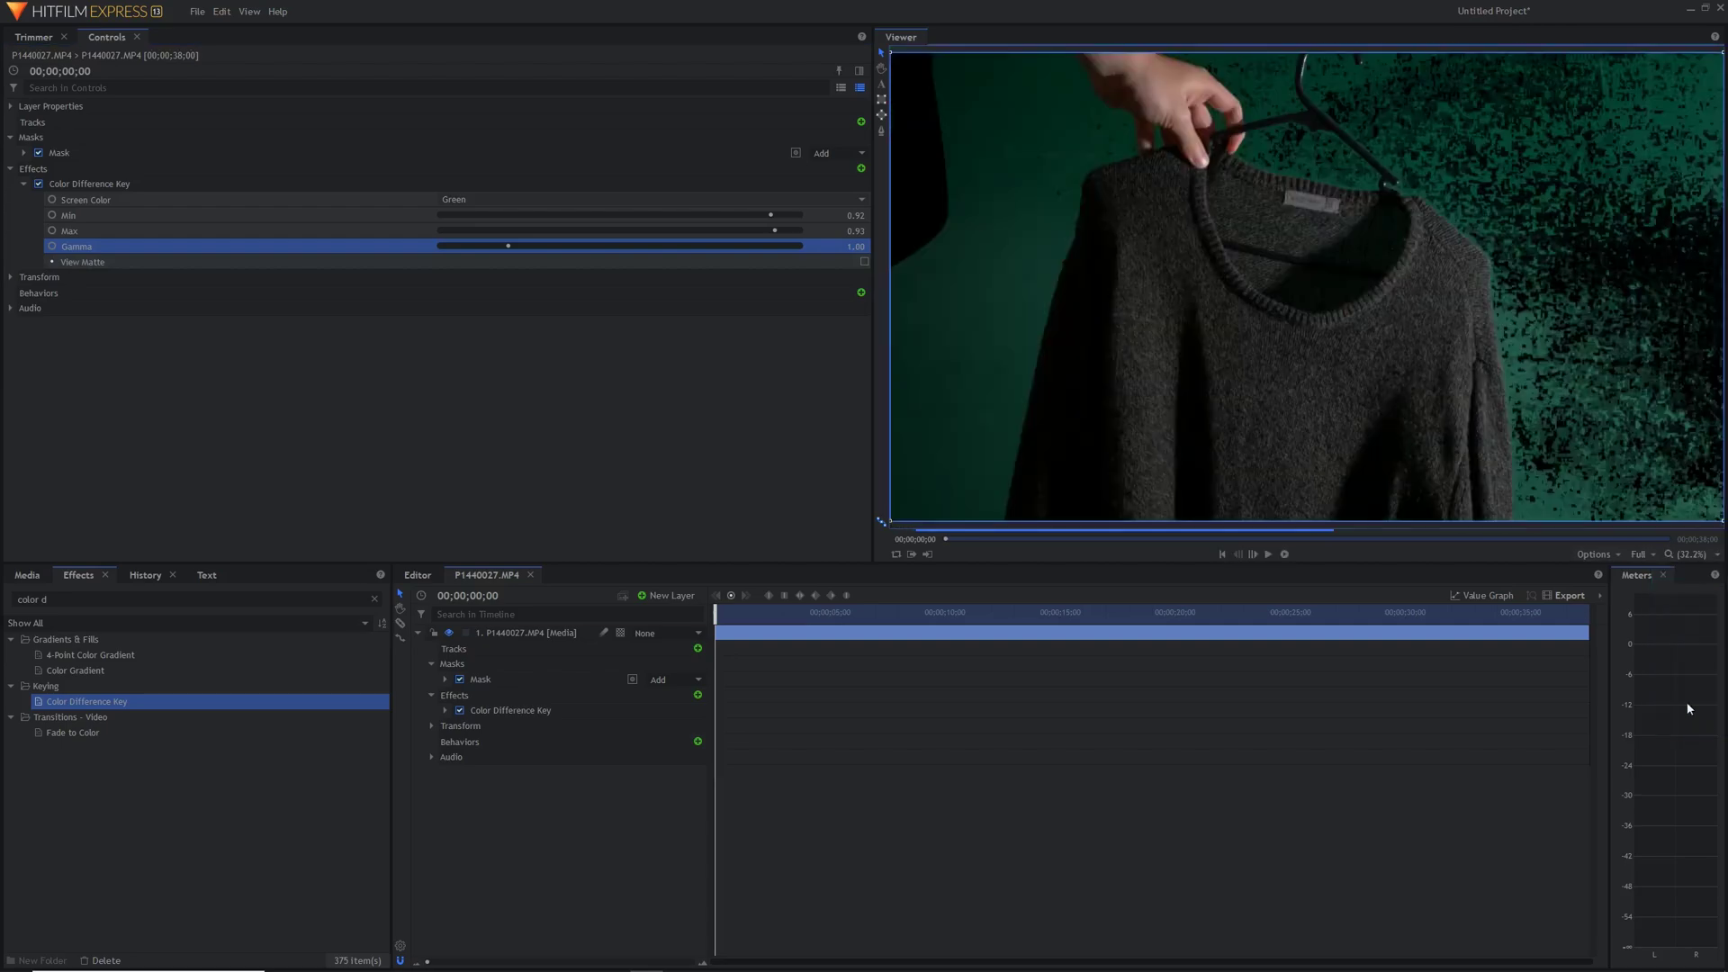
left_click(1606, 555)
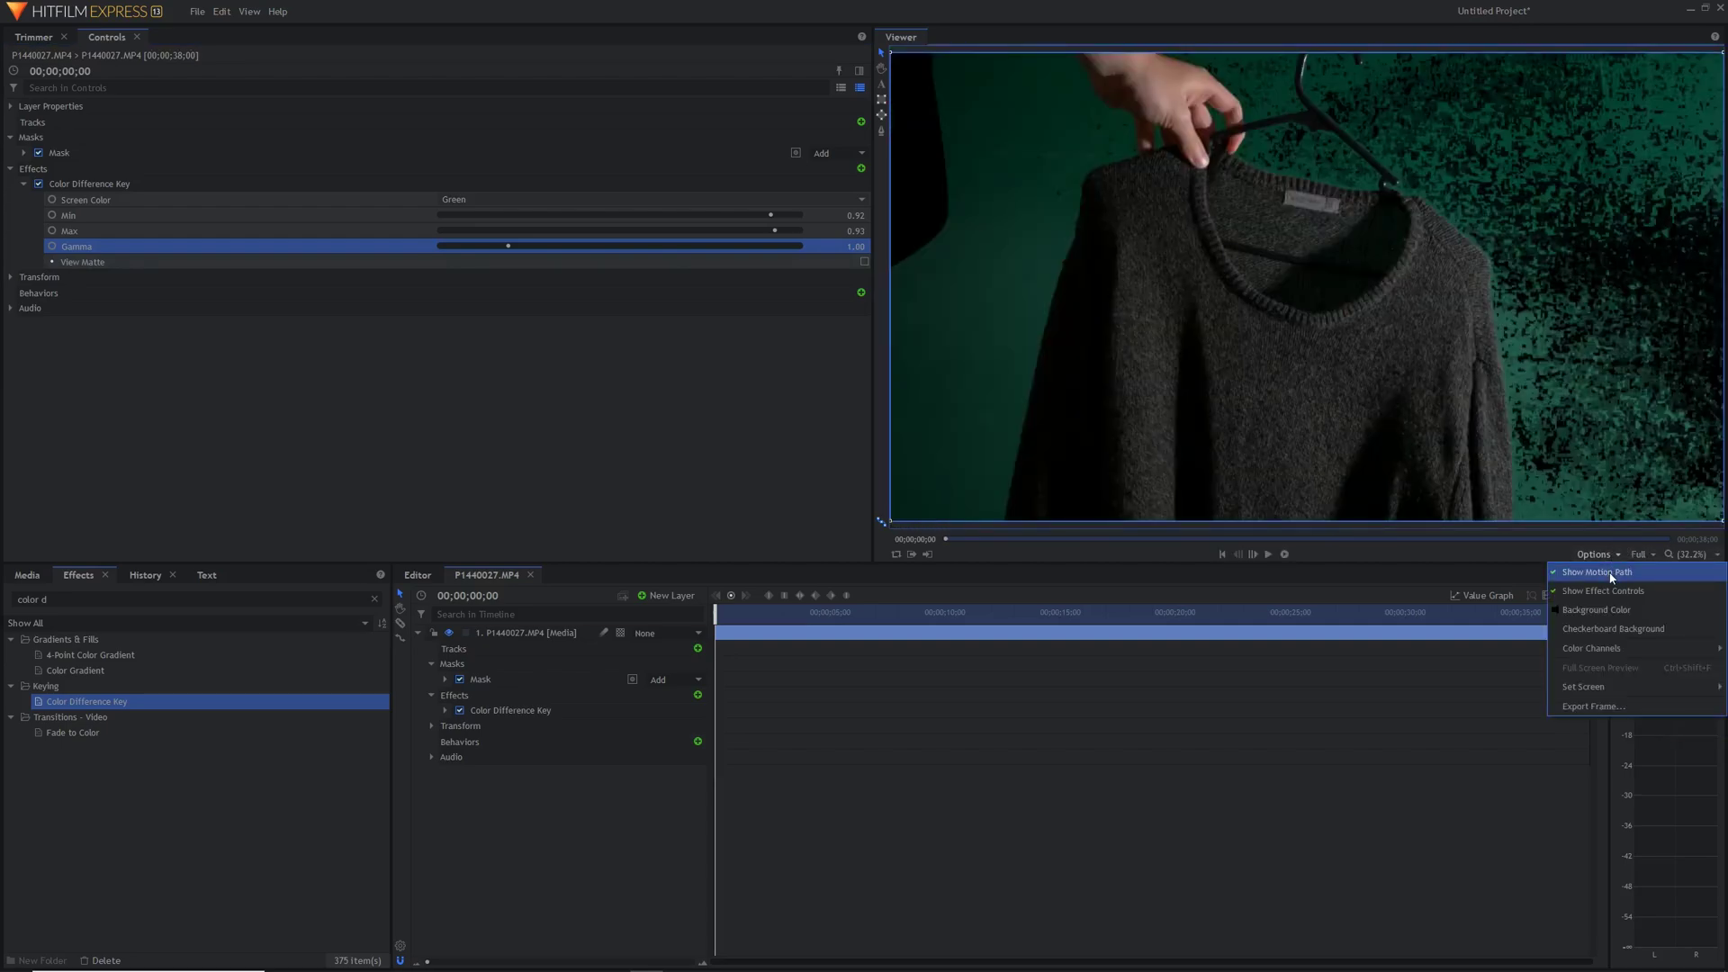
left_click(1618, 631)
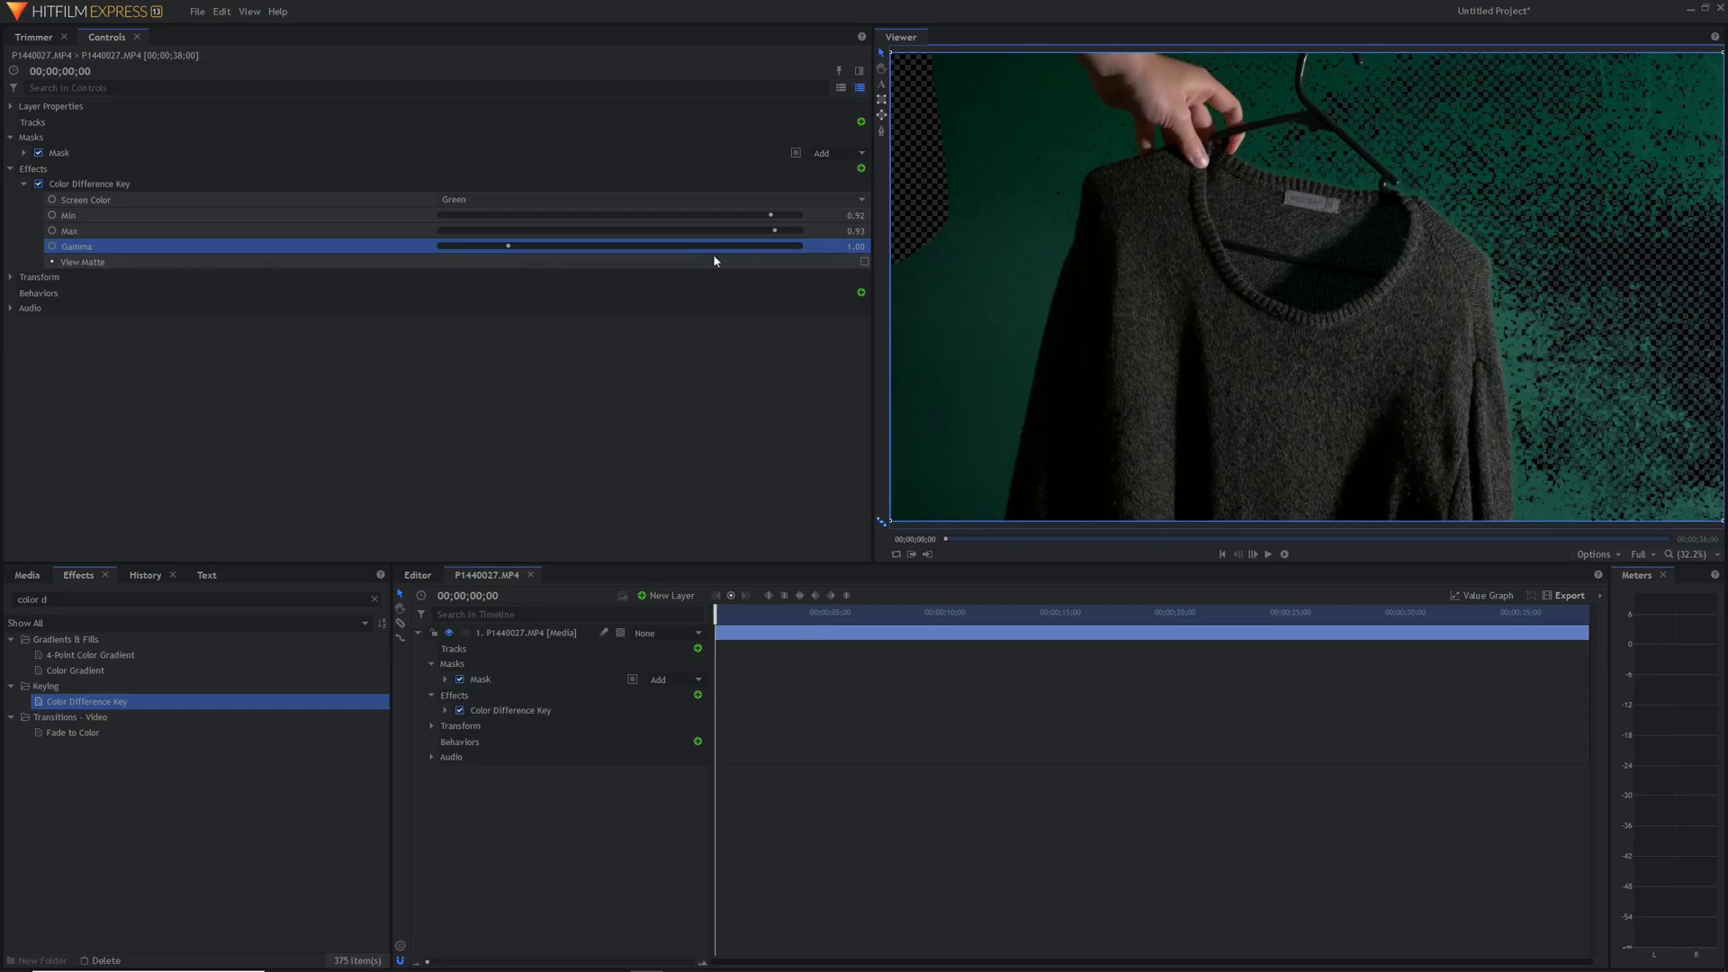
Step: Turn on View Matte for the Color Difference Key and refine both Min and Max to 0.98
left_click(864, 262)
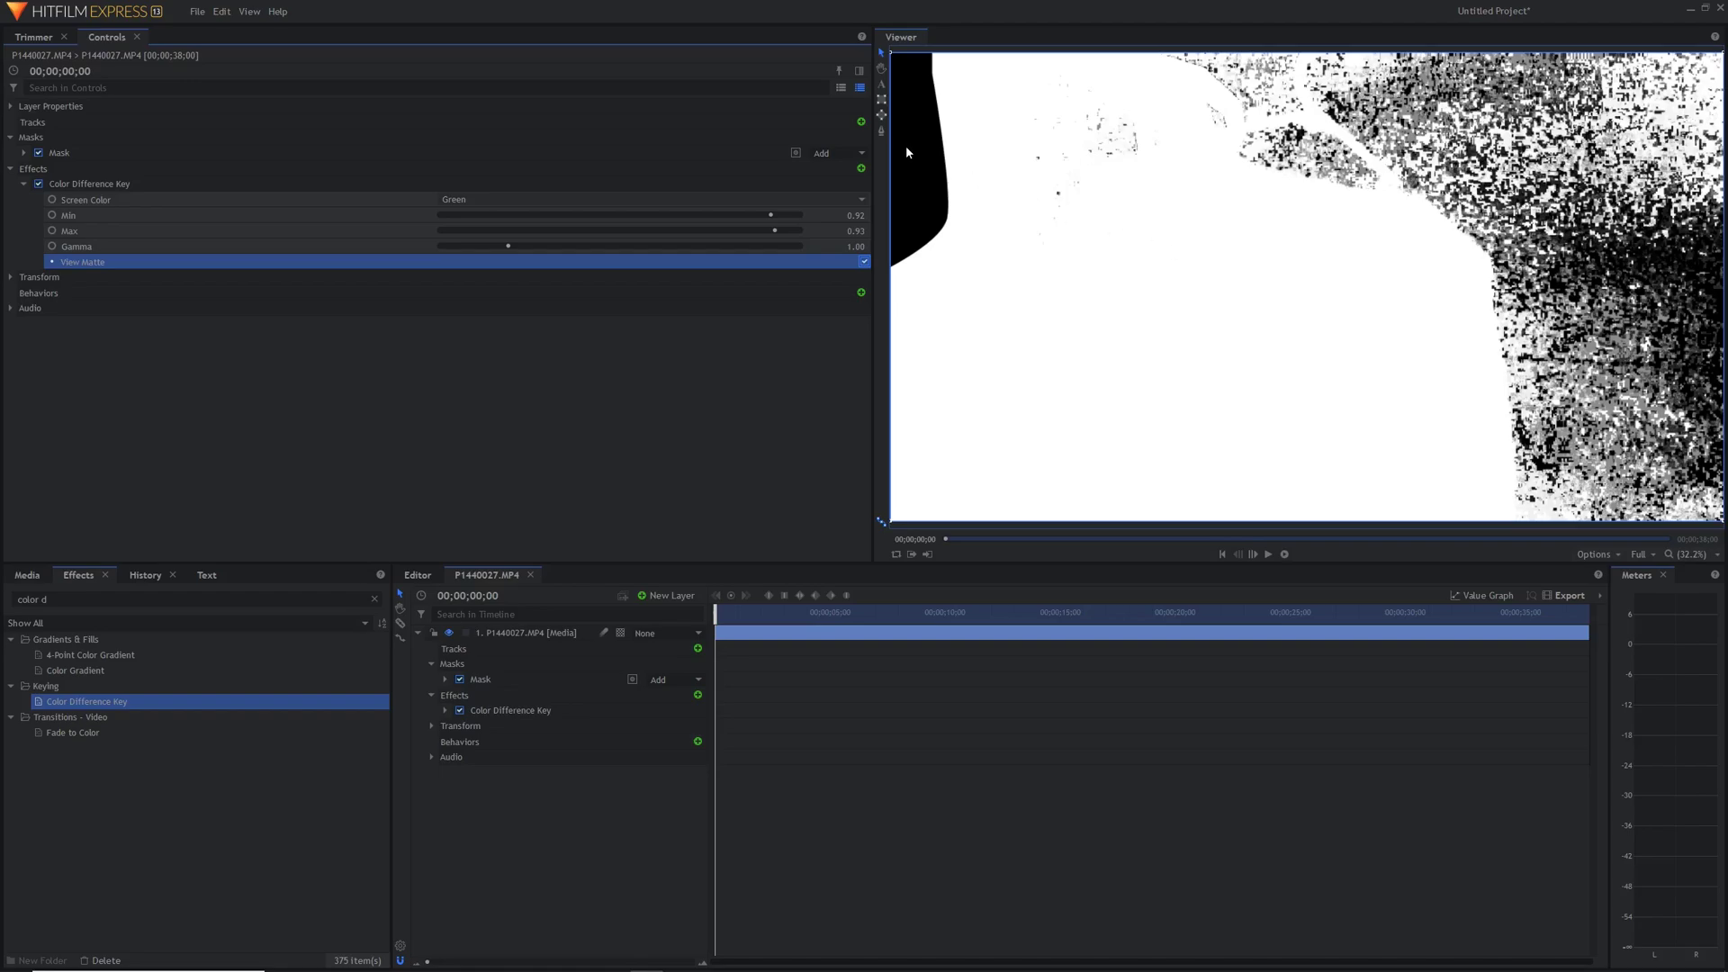
left_click_drag(785, 234, 801, 233)
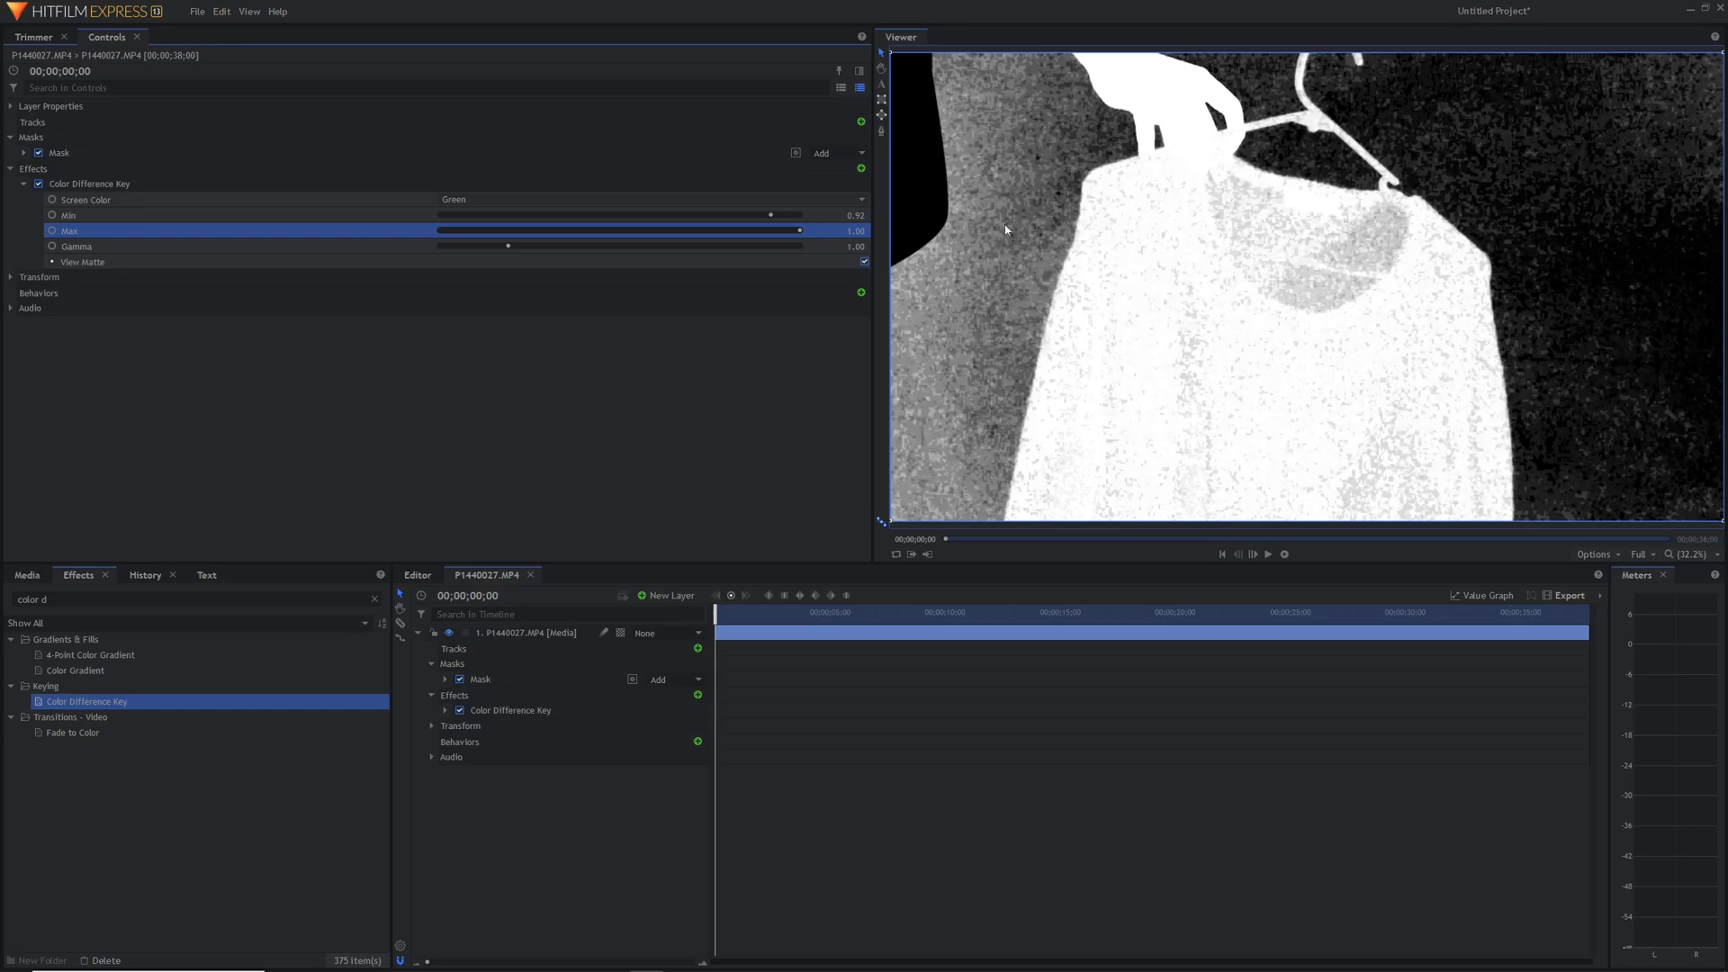
left_click_drag(775, 216, 786, 216)
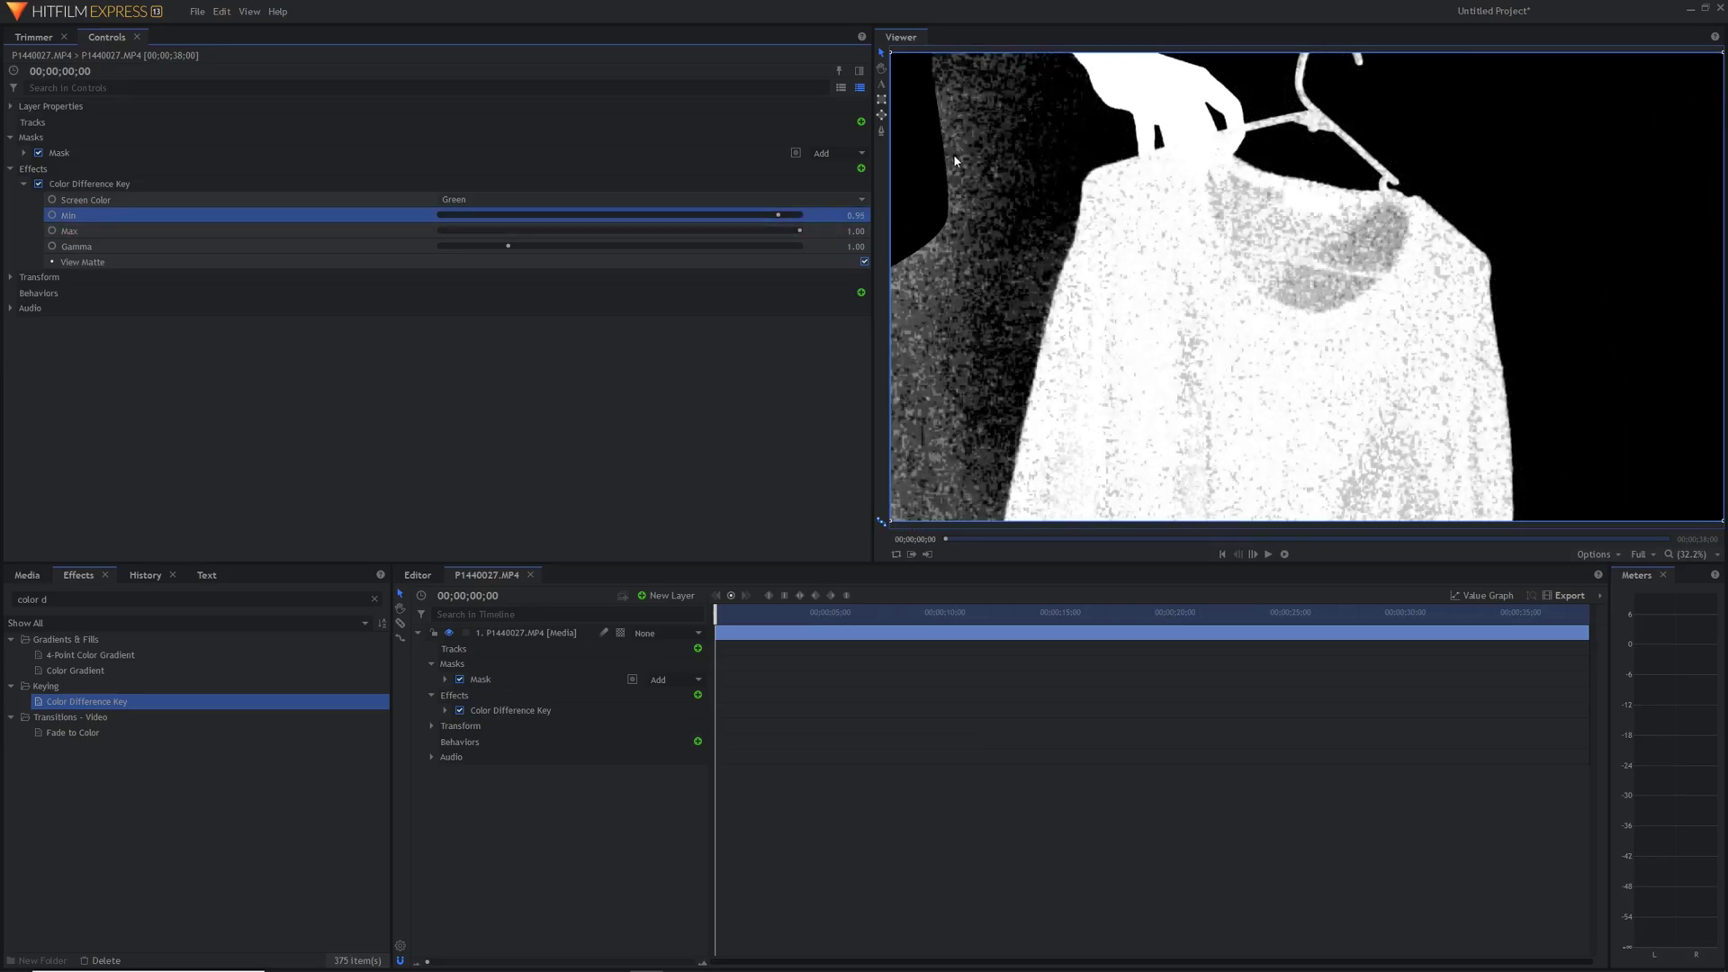
left_click_drag(785, 218, 795, 218)
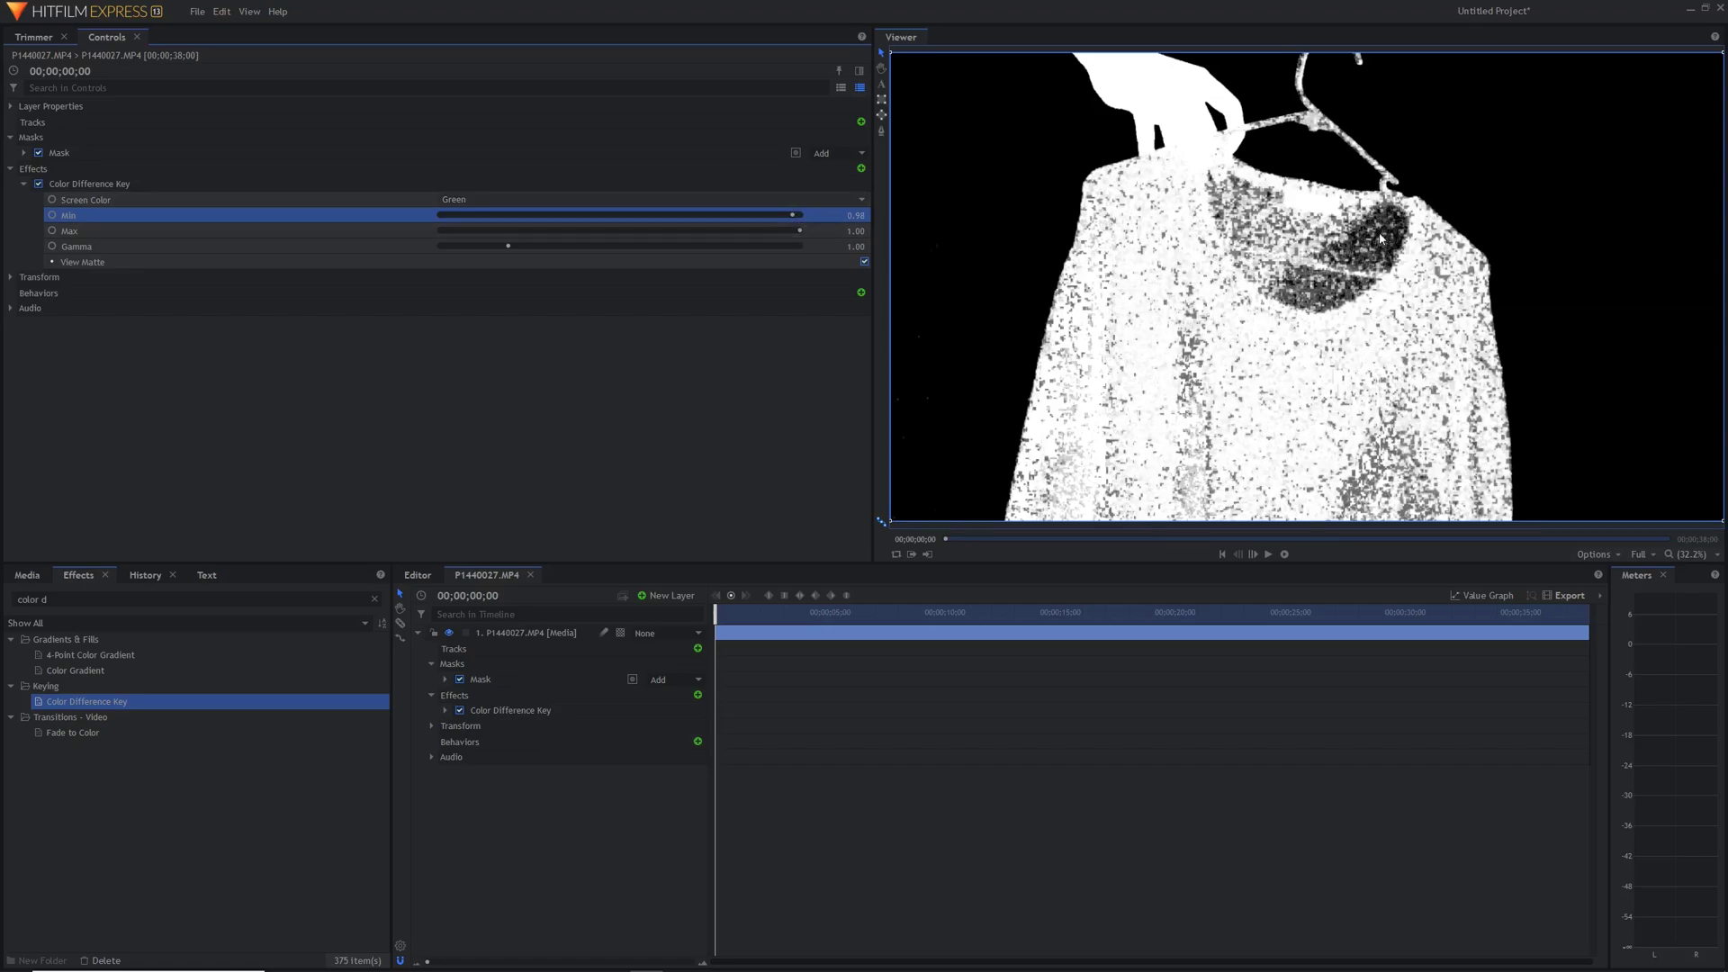
left_click_drag(799, 231, 795, 230)
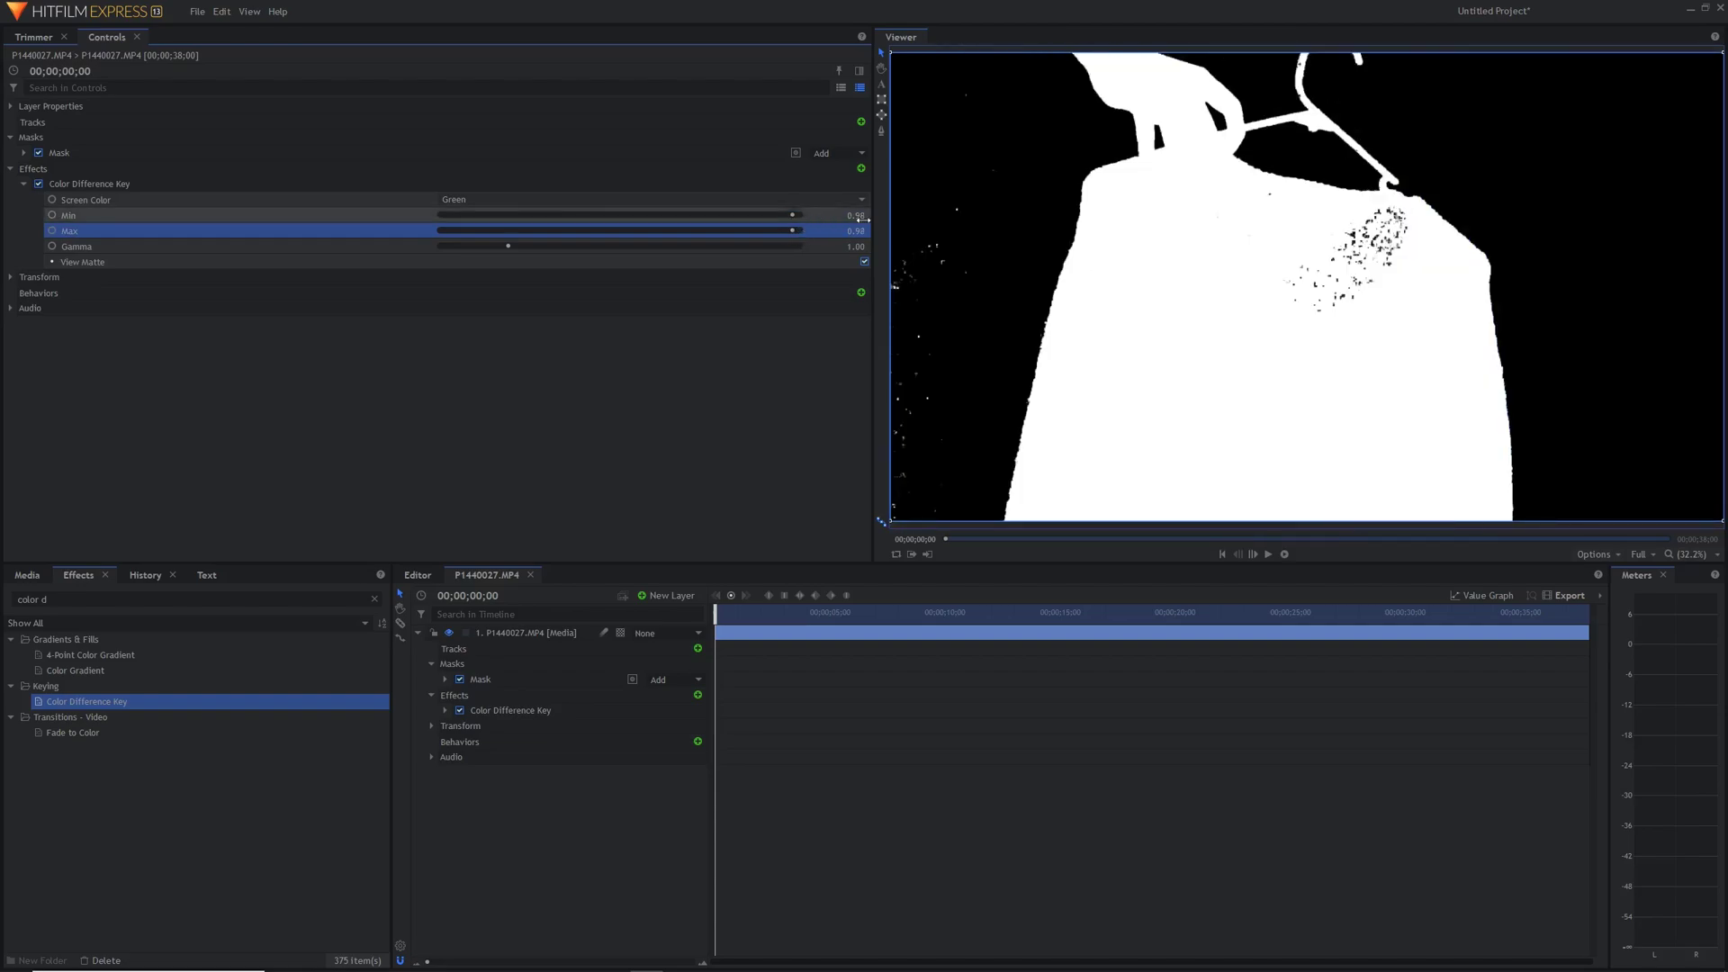
Step: Inspect the matte around the sweater's neckline up close and play the clip to 00;00;02;26
scroll(1356, 256, "up", 3)
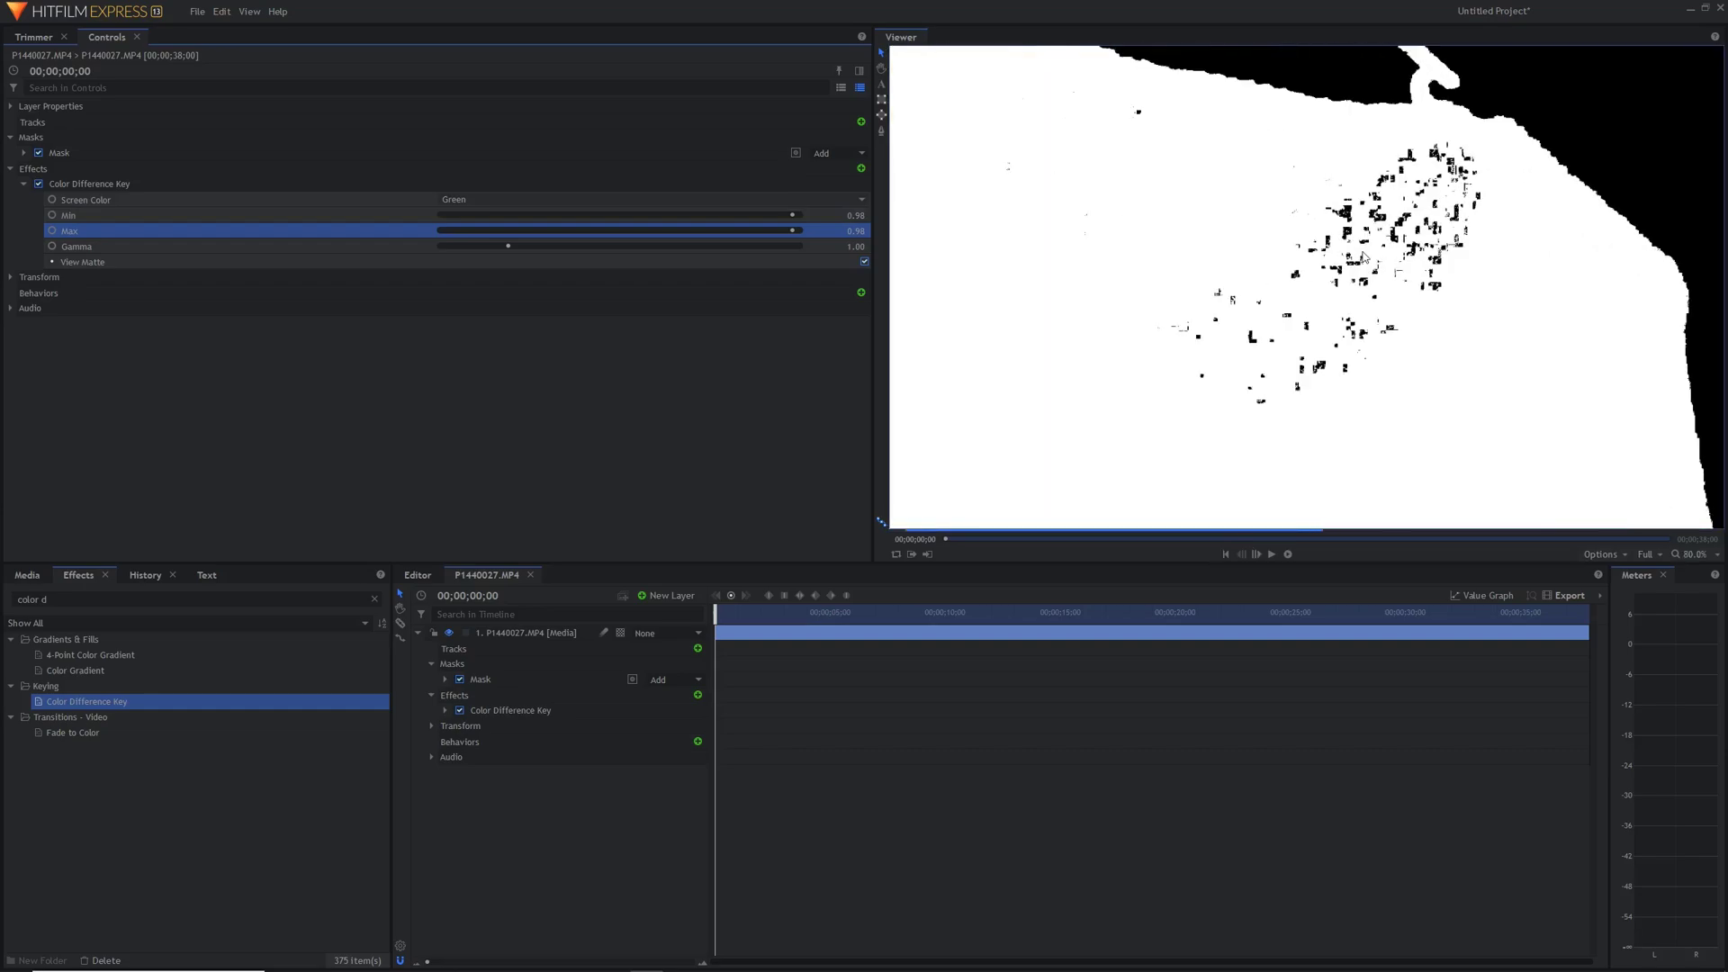
key("space")
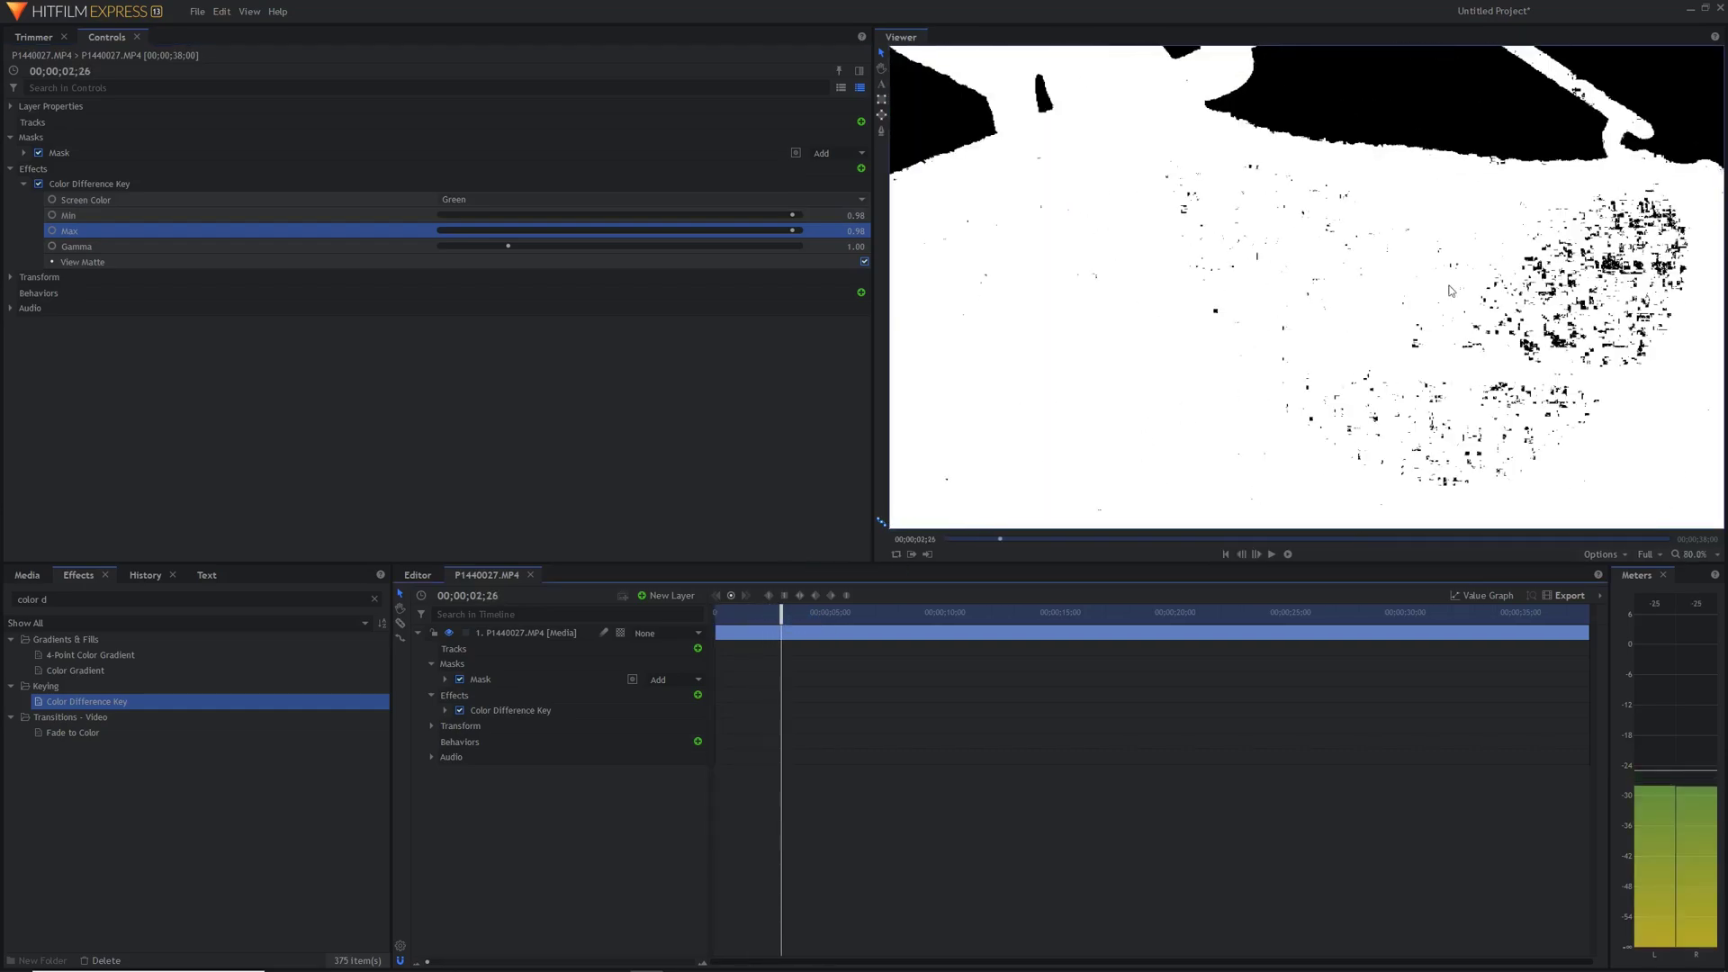
scroll(1503, 272, "down", 4)
key("ctrl+0")
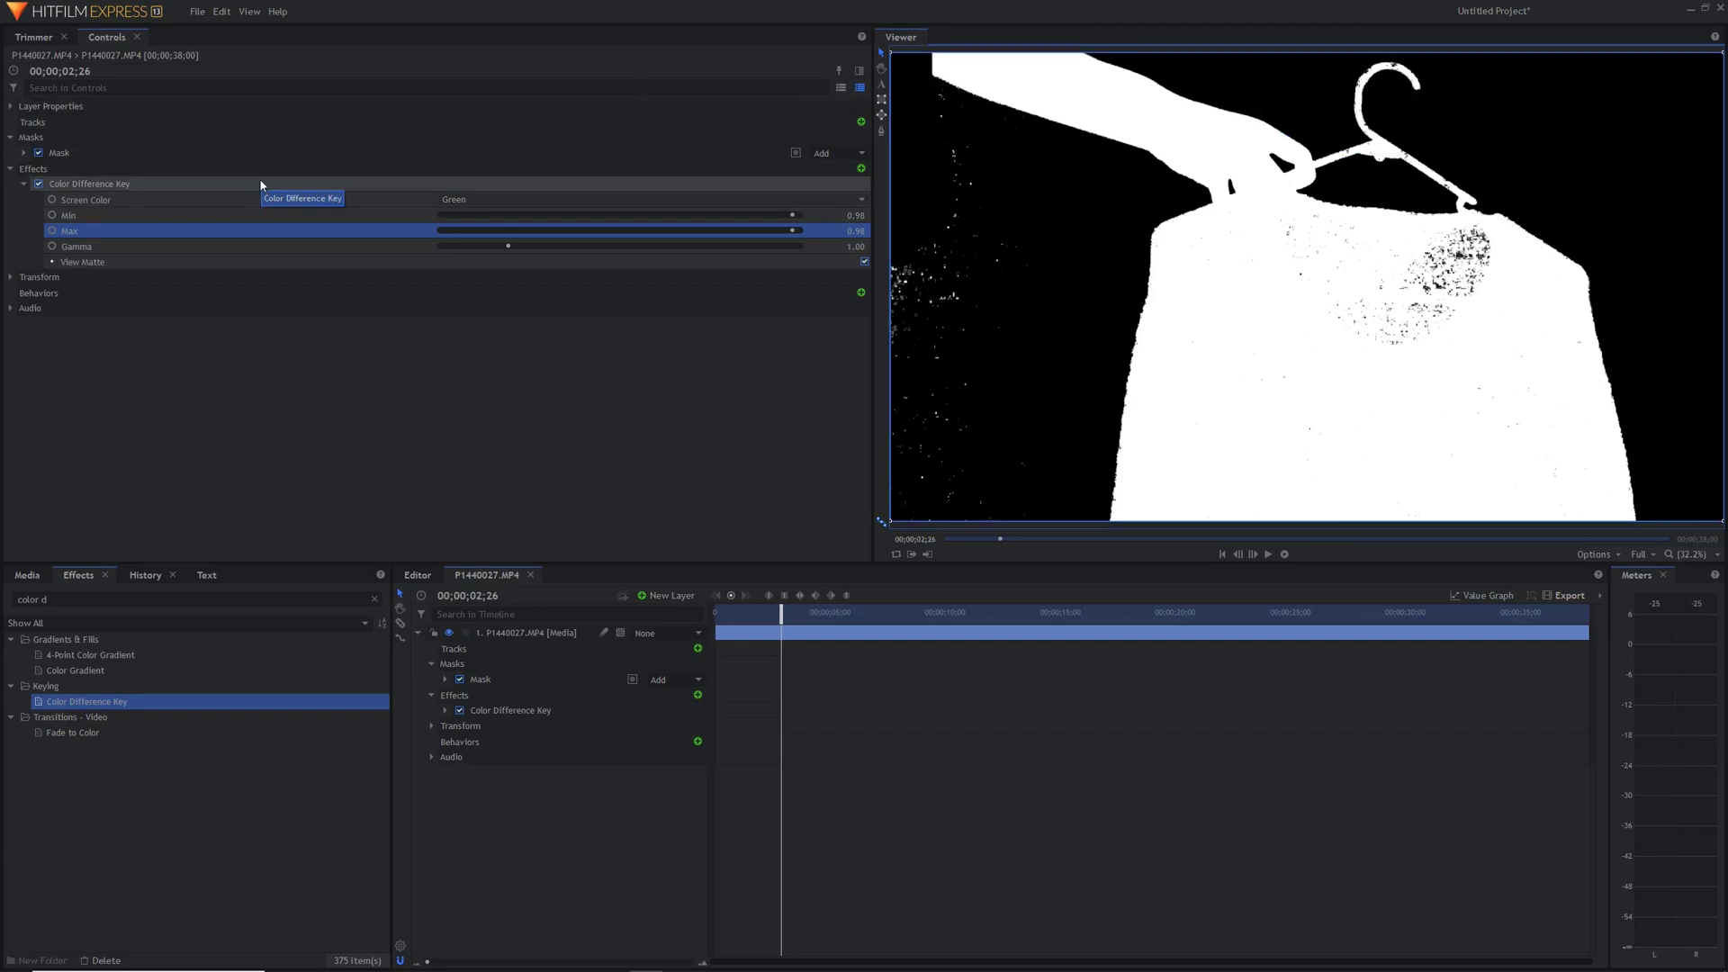
Step: Replace the Color Difference Key on the P1440027.MP4 layer with the Hue & RGB Key effect
left_click(261, 185)
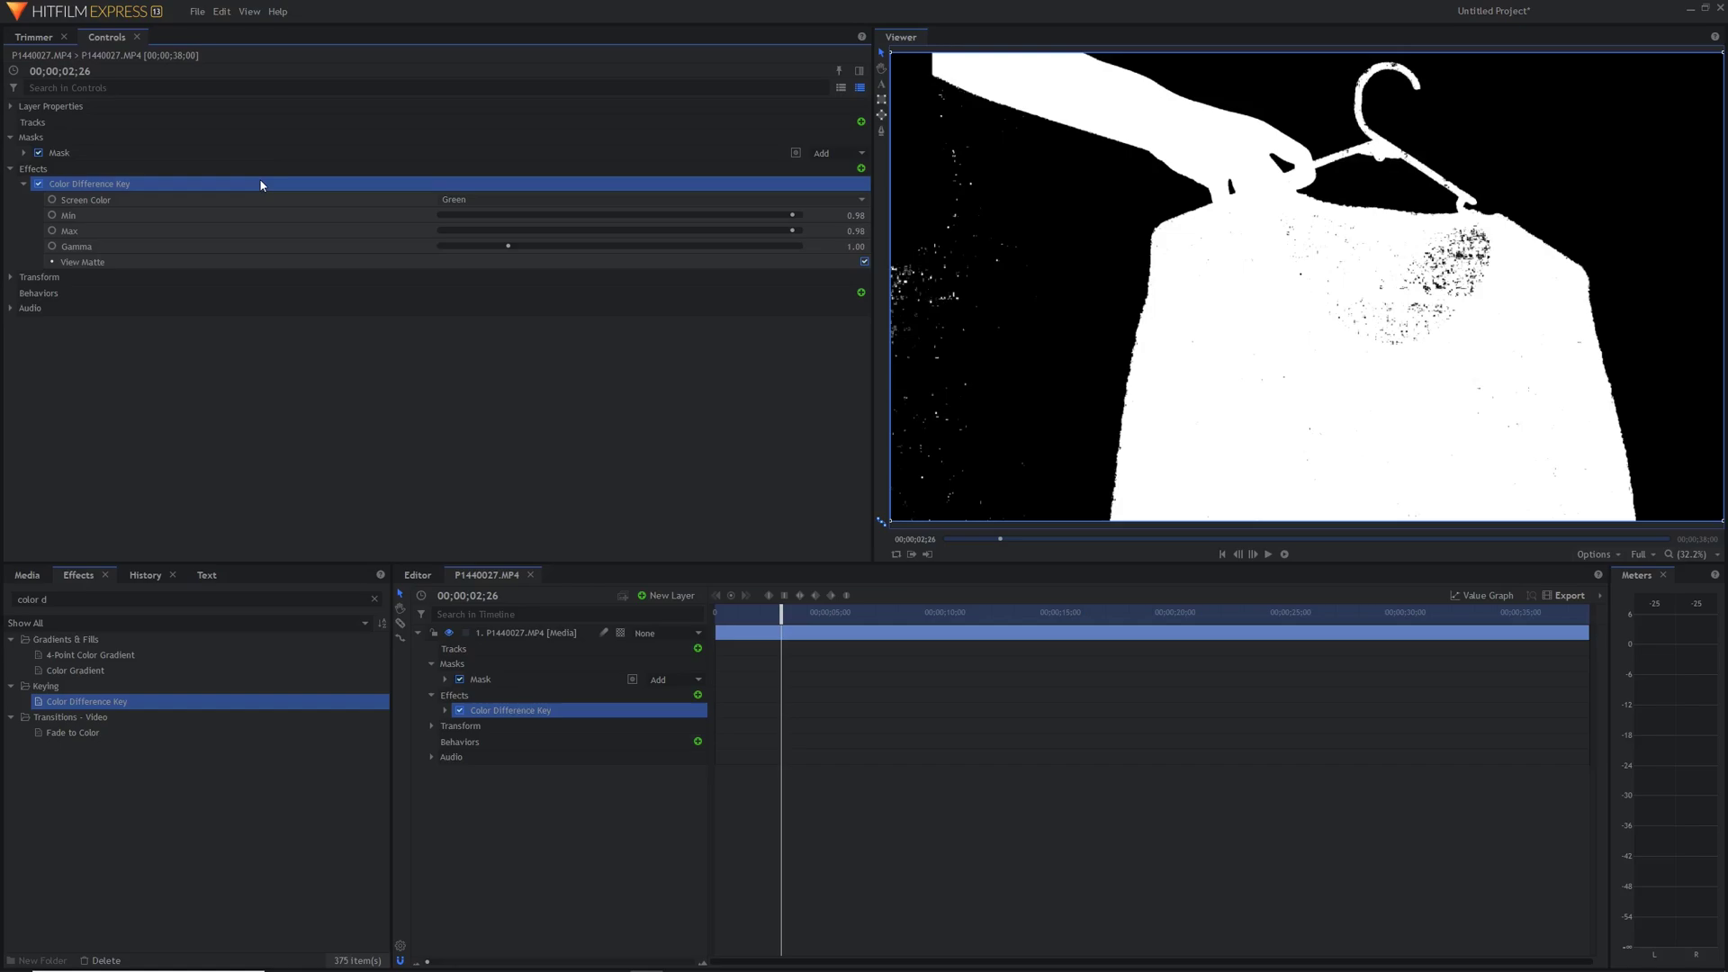
key("Delete")
triple_click(112, 599)
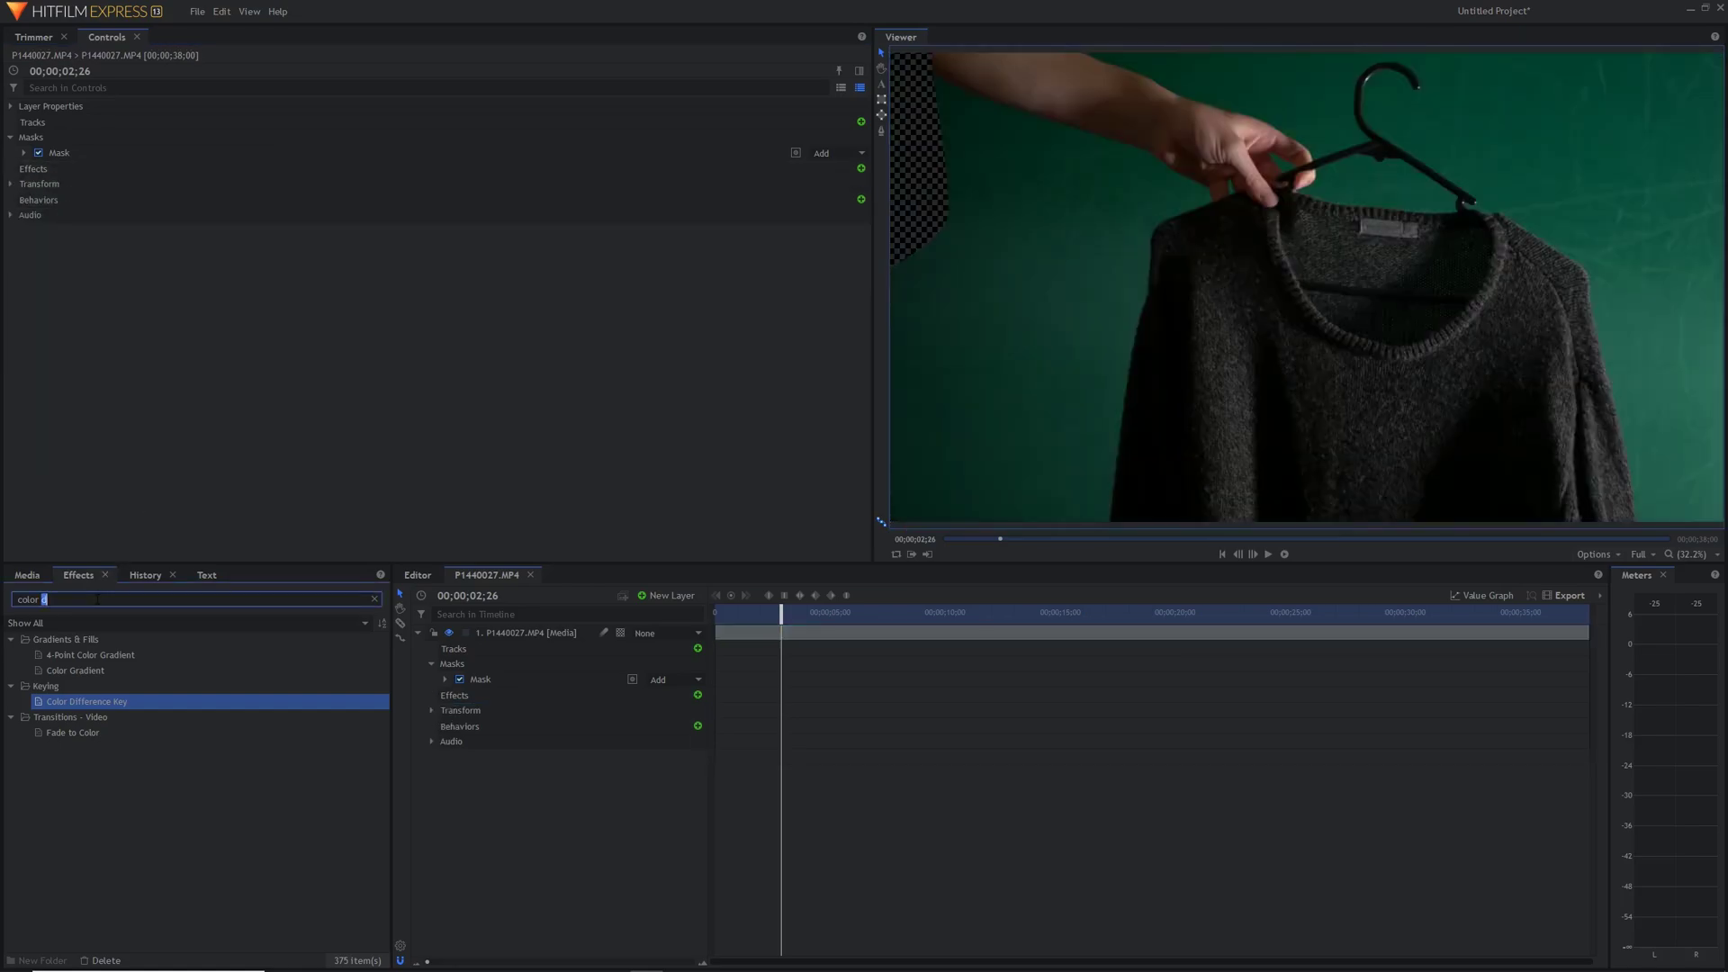
type("hue")
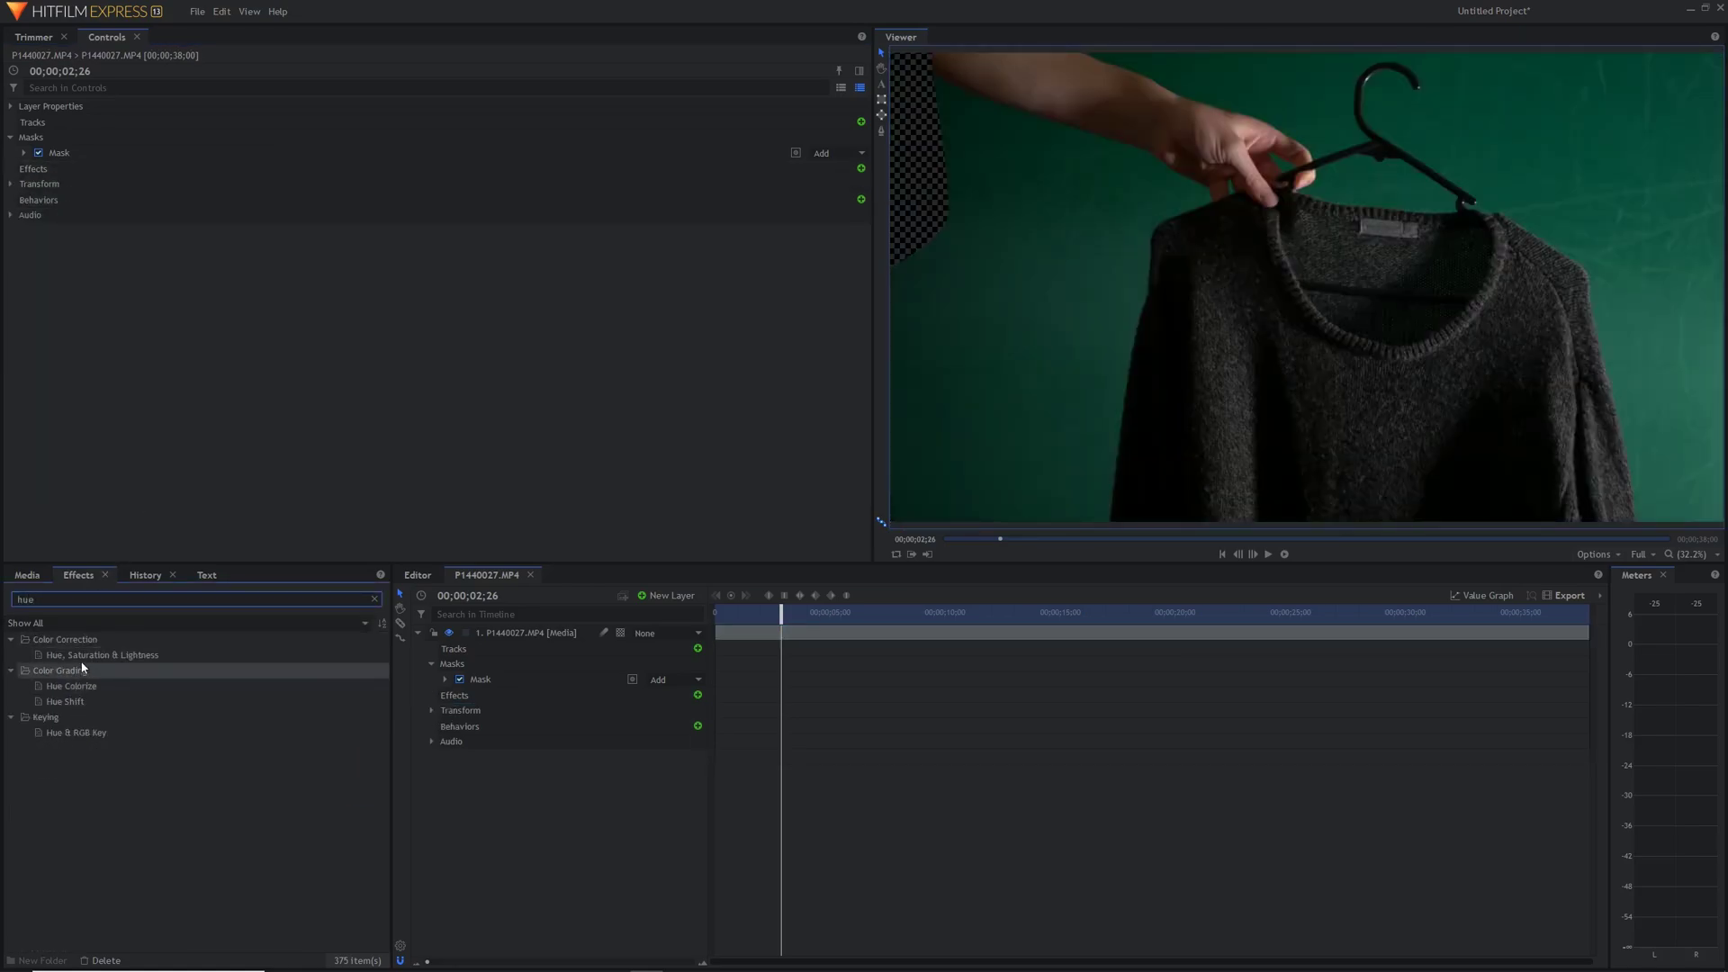
left_click_drag(171, 731, 602, 691)
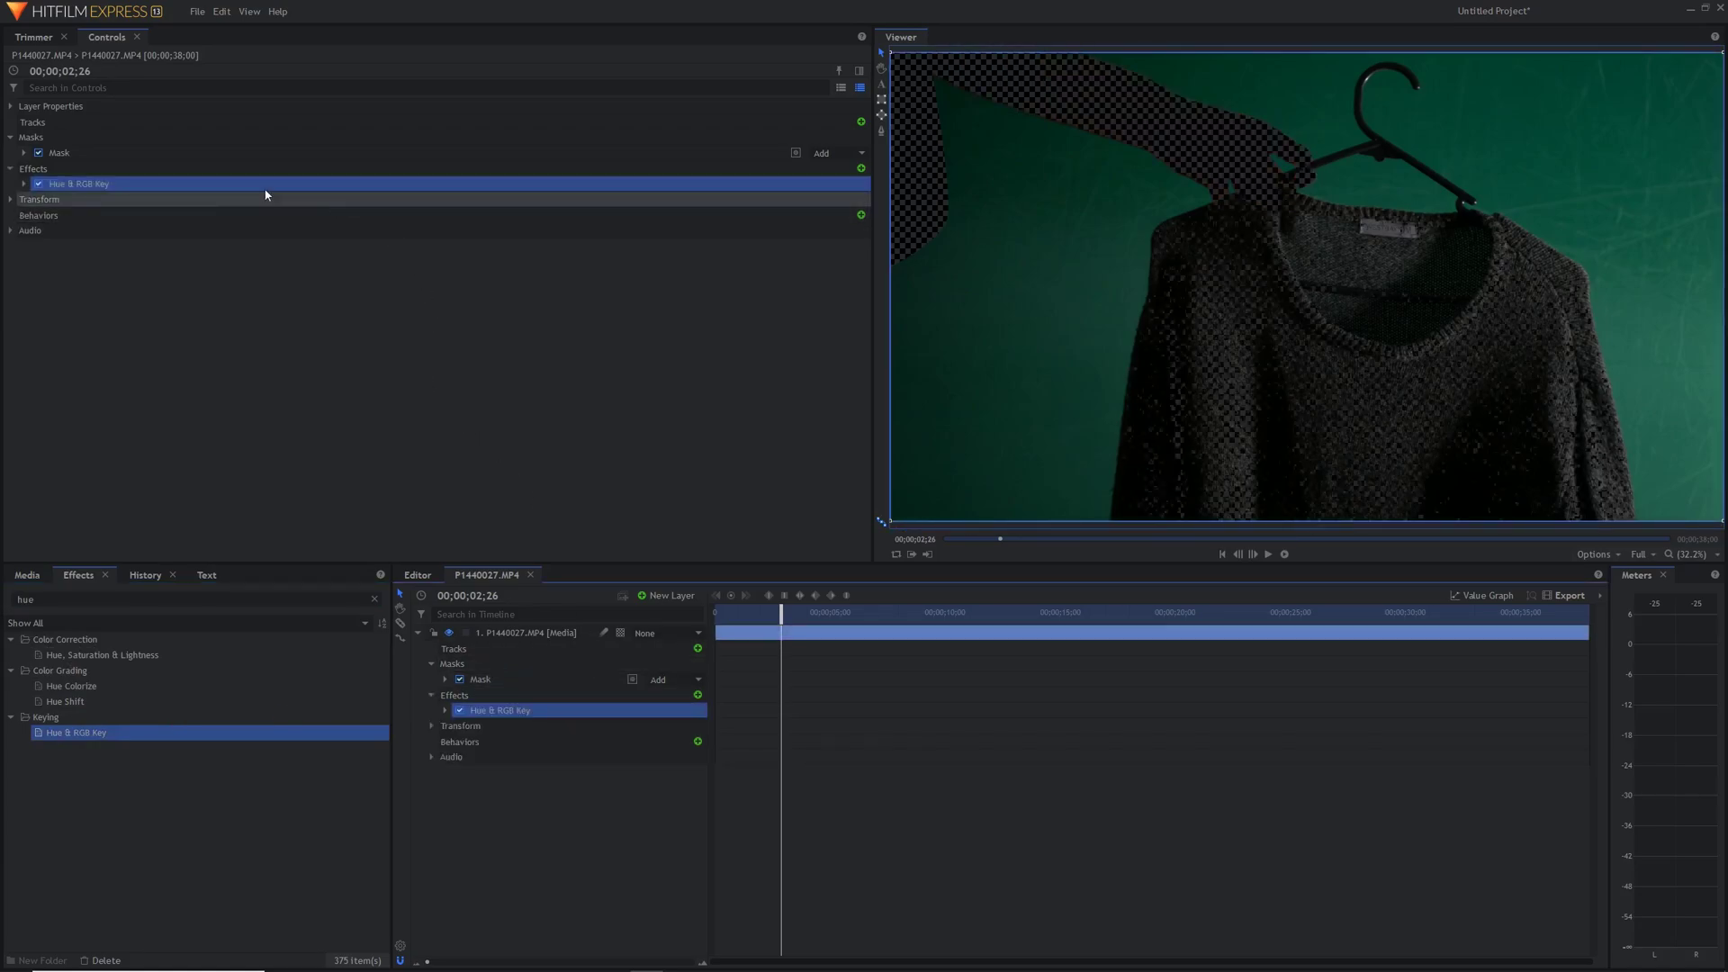
Step: Sample the green backdrop near the hanger as the Hue & RGB Key's color, disabling the effect while sampling and re-enabling it
left_click(23, 184)
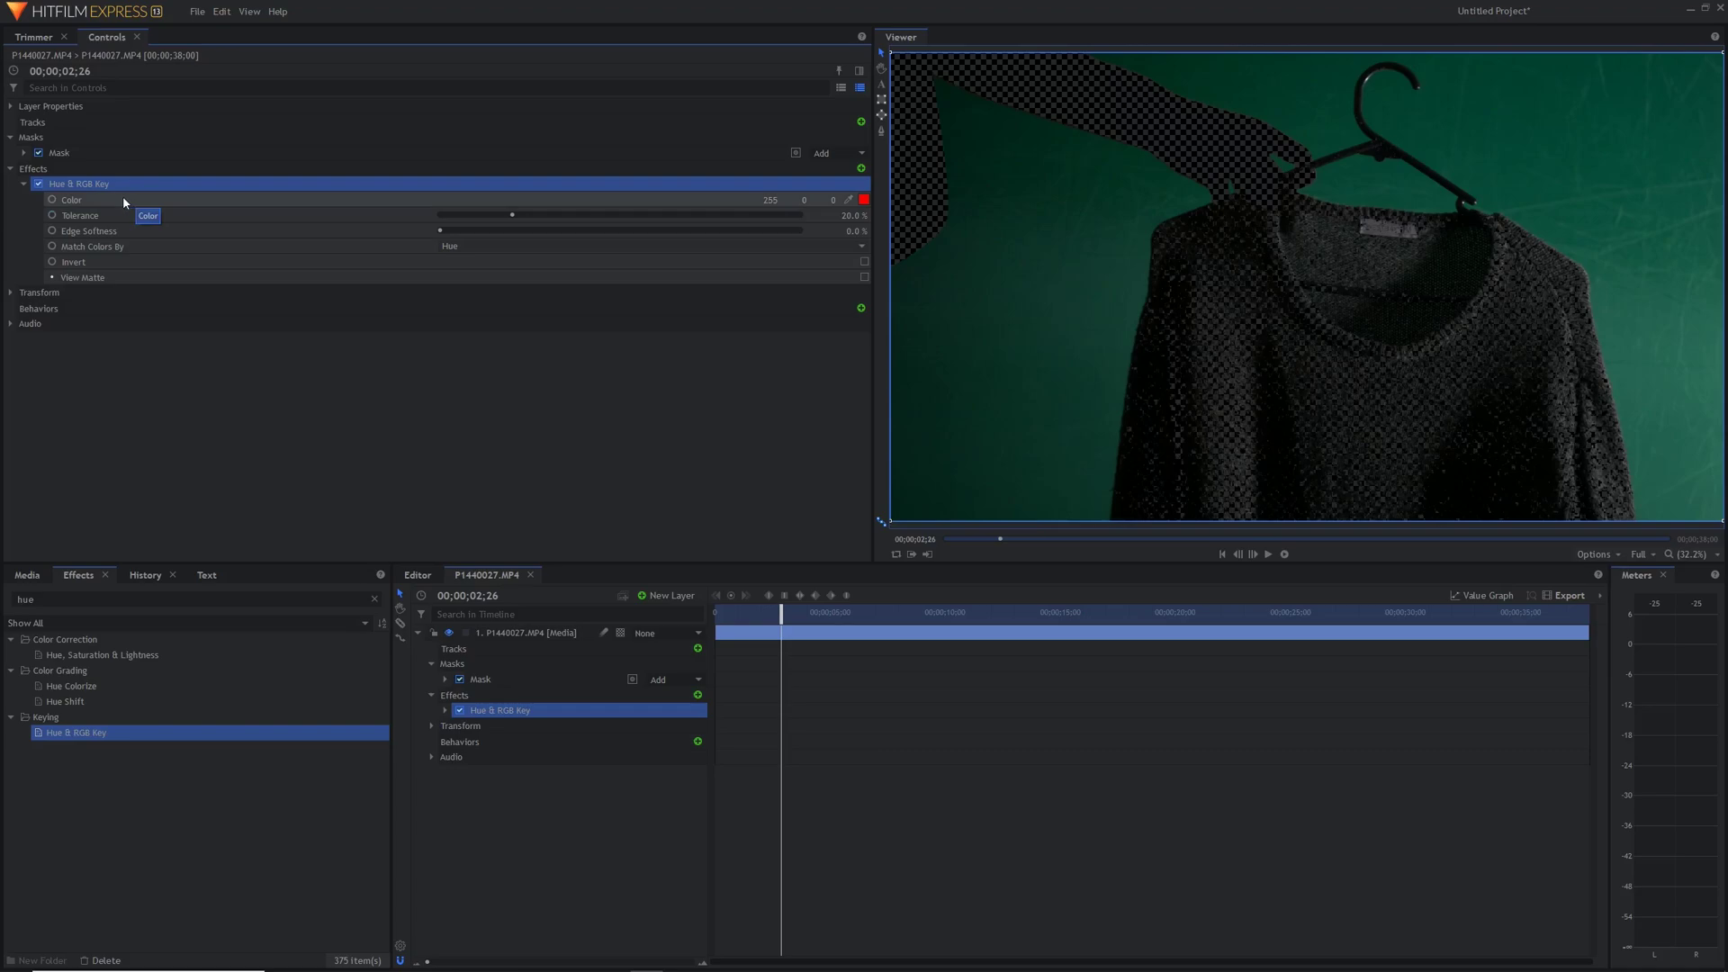
left_click(38, 184)
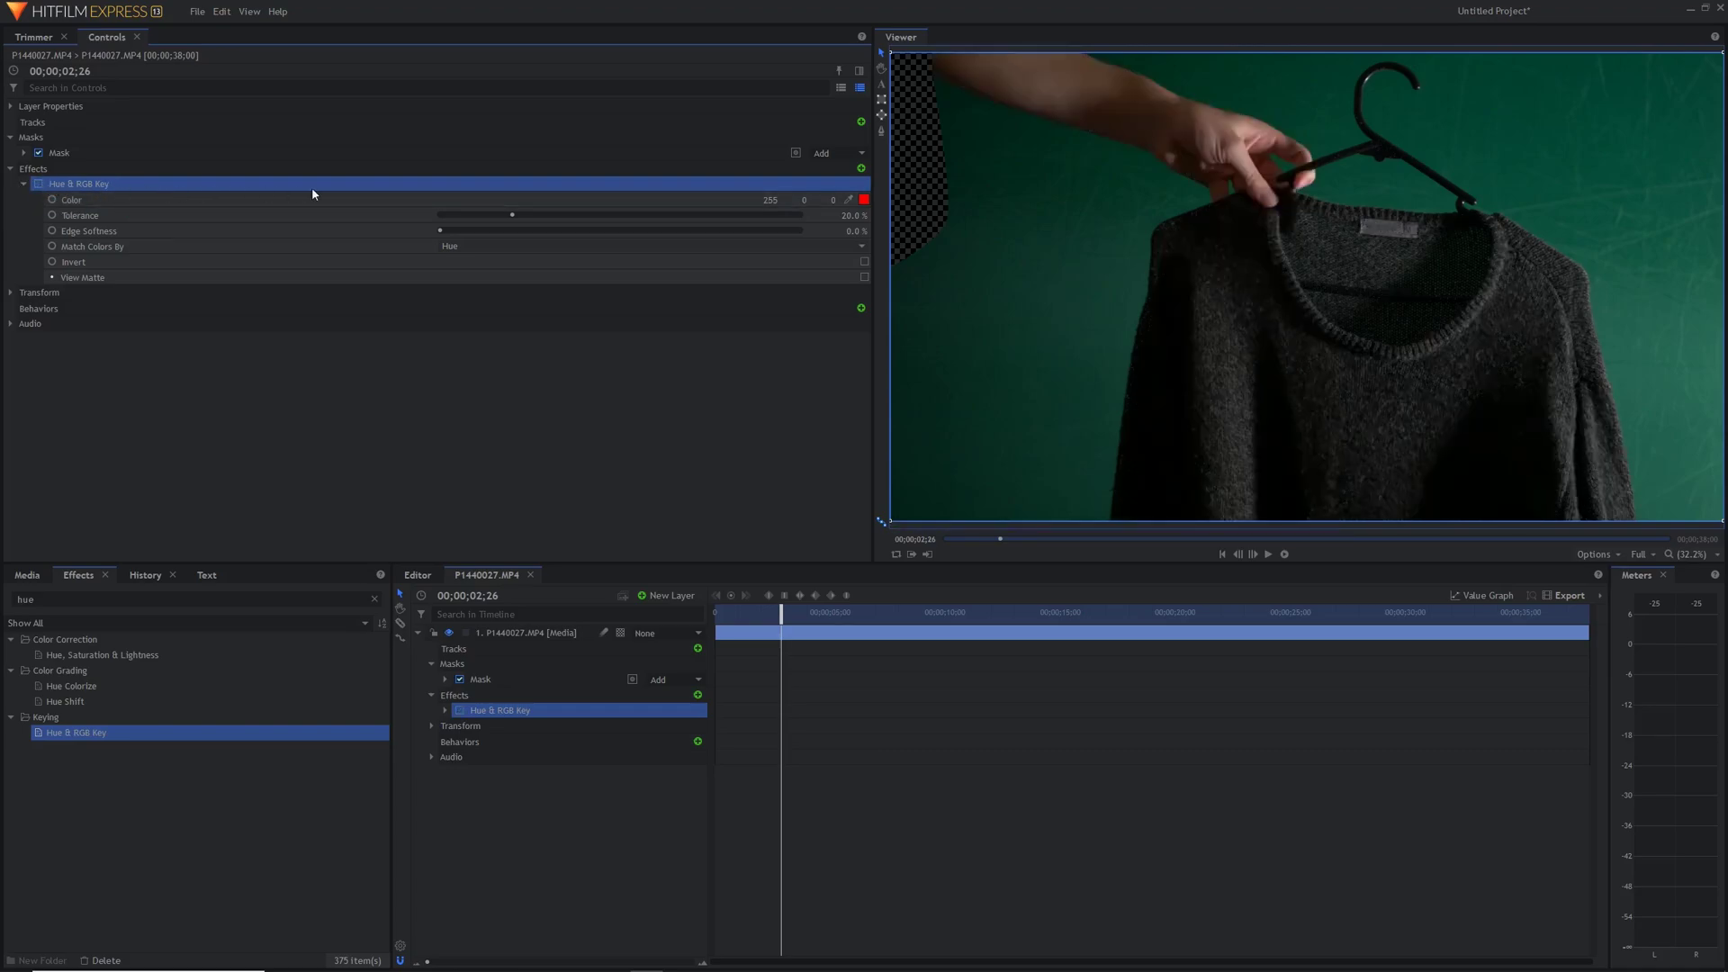
left_click(848, 199)
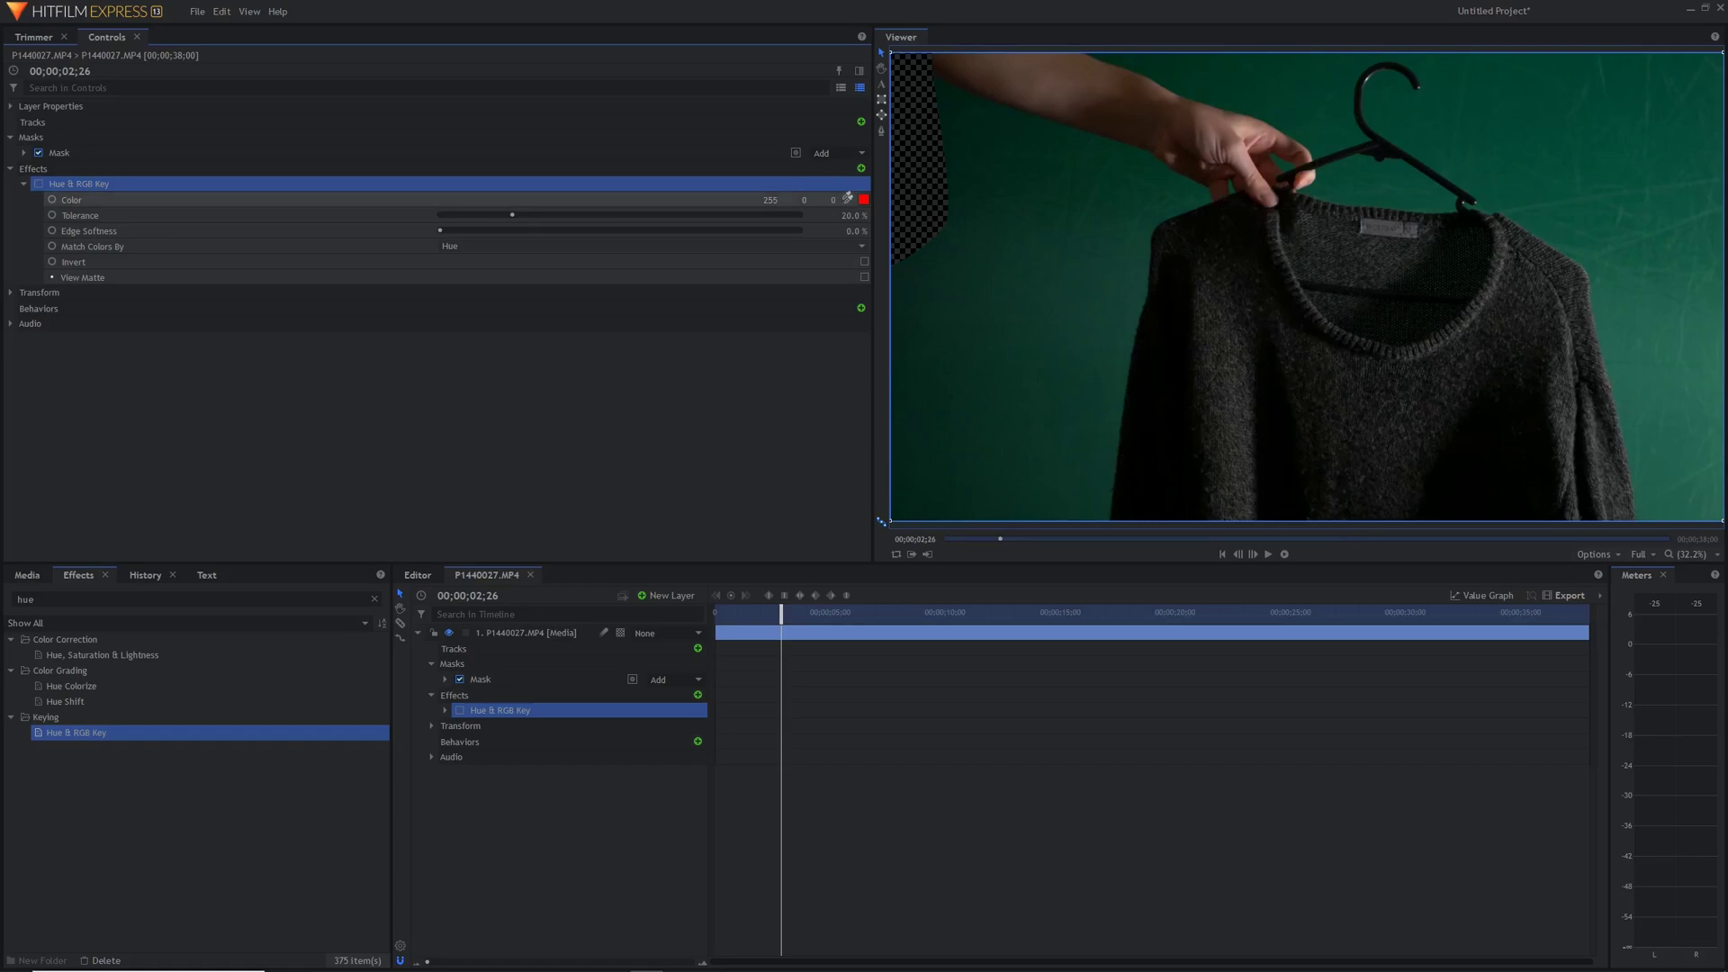
left_click(1150, 85)
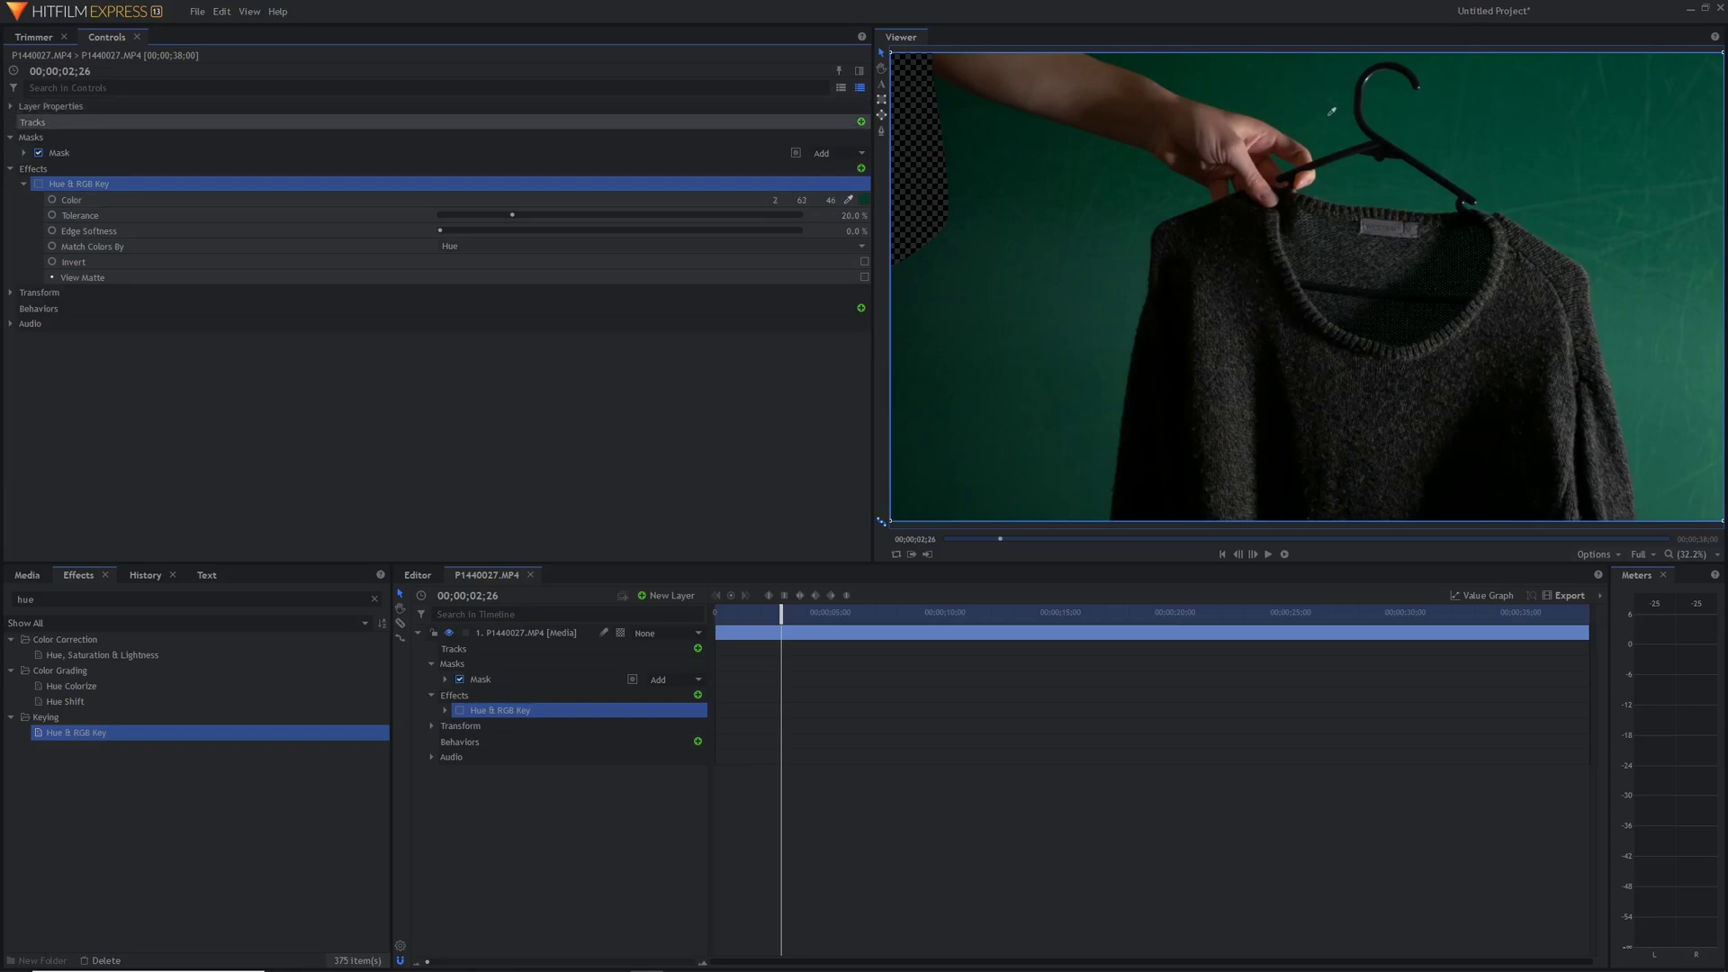
left_click(1341, 126)
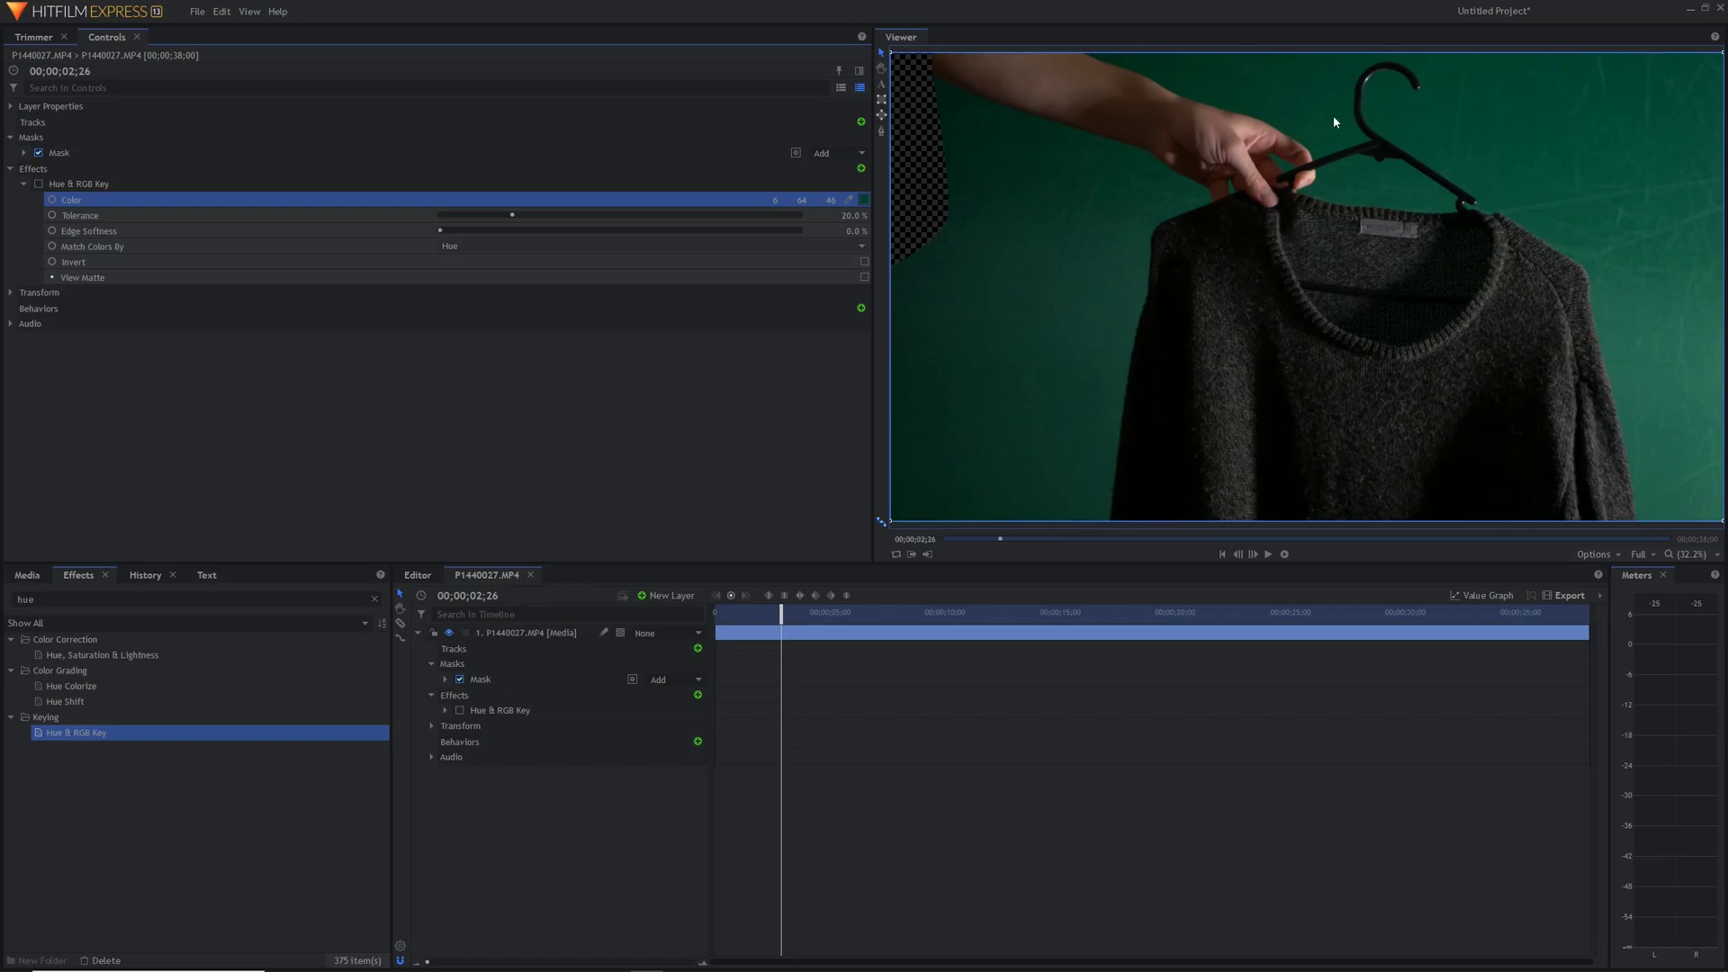
left_click(38, 184)
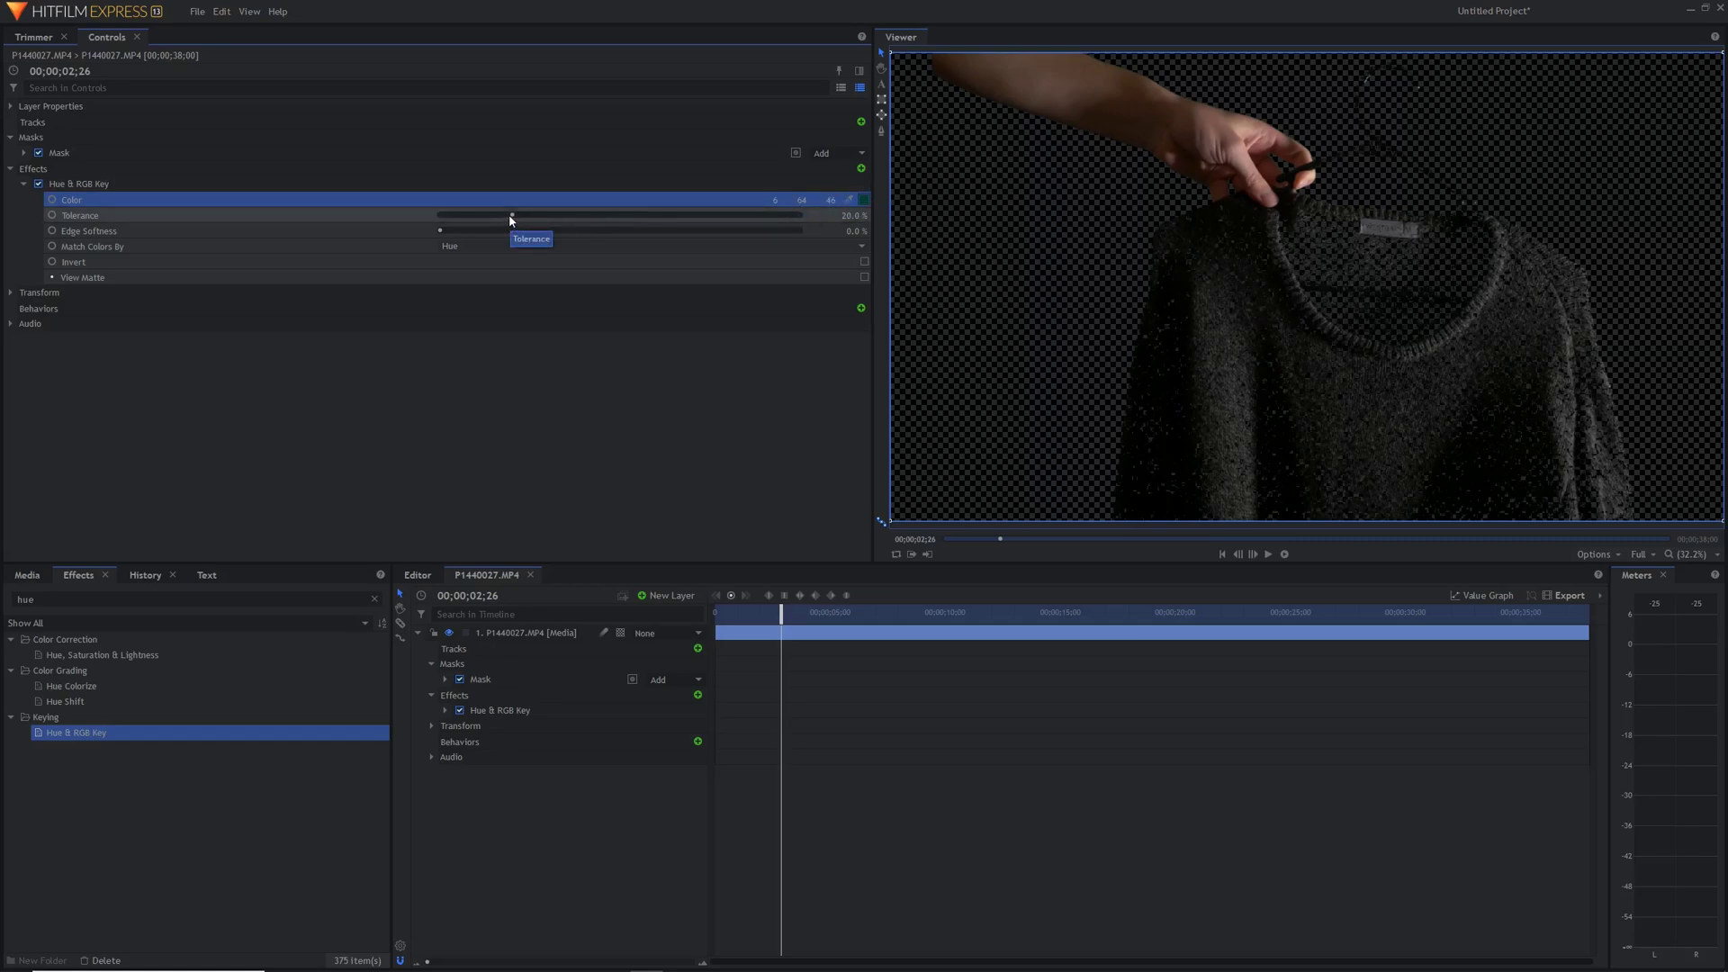
Step: Turn on View Matte for the Hue & RGB Key and set its Tolerance to 6.0%
left_click_drag(510, 219, 448, 220)
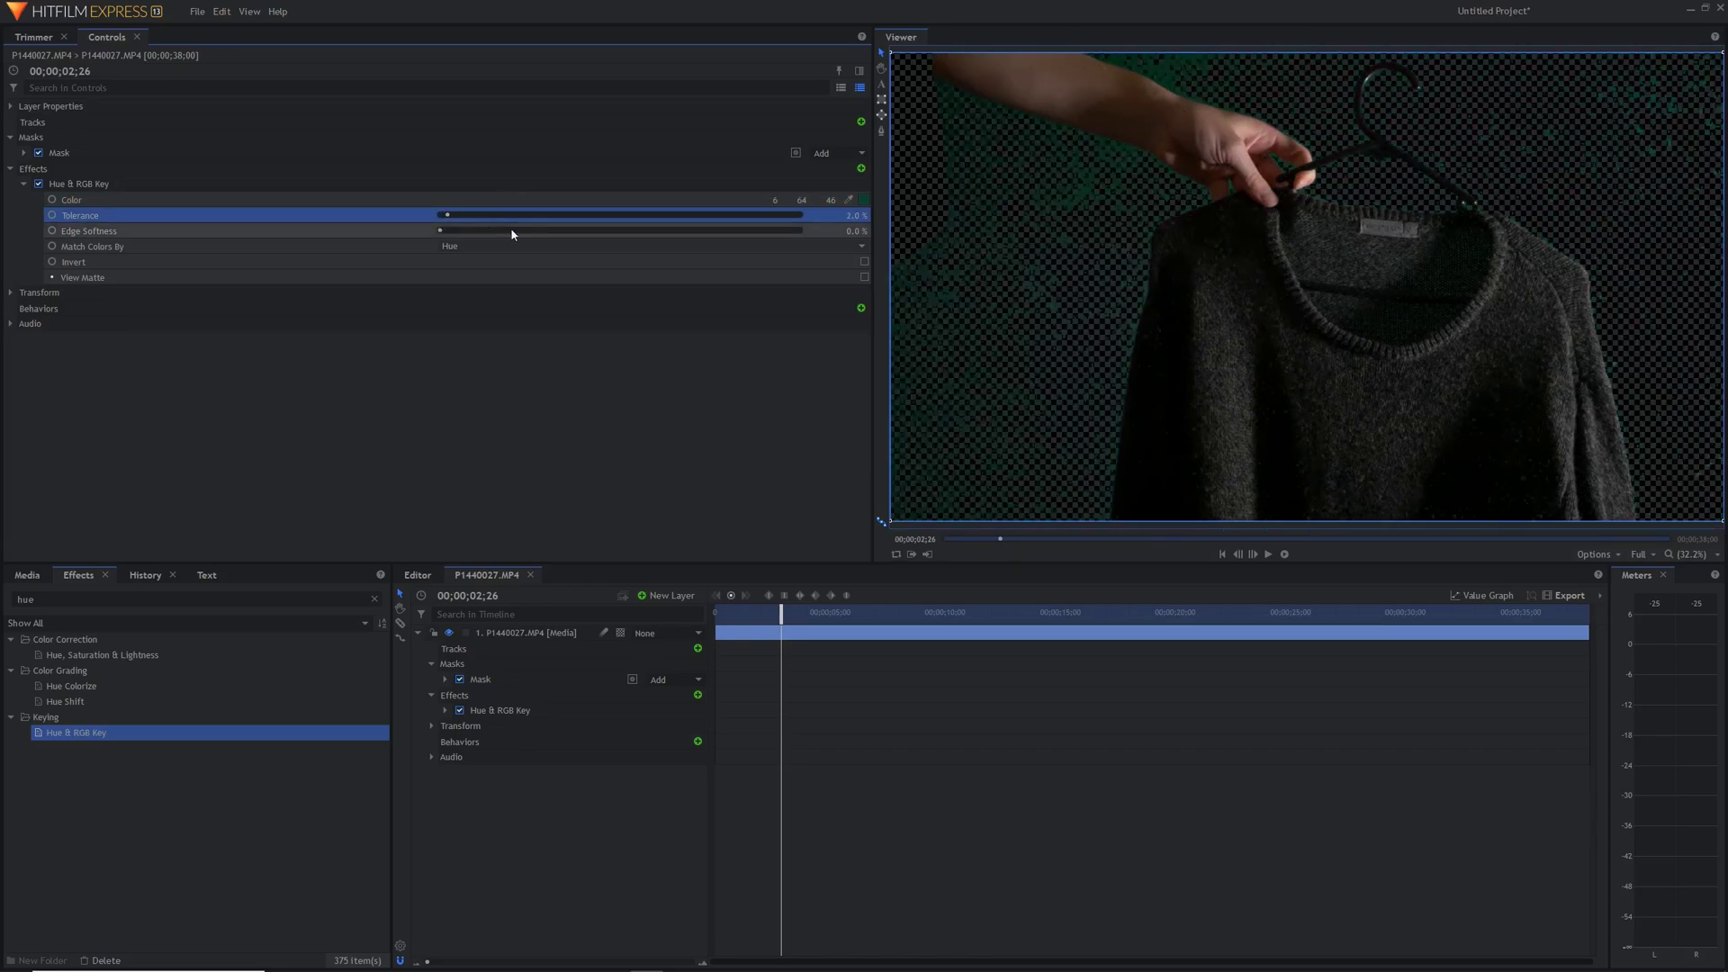
left_click(864, 278)
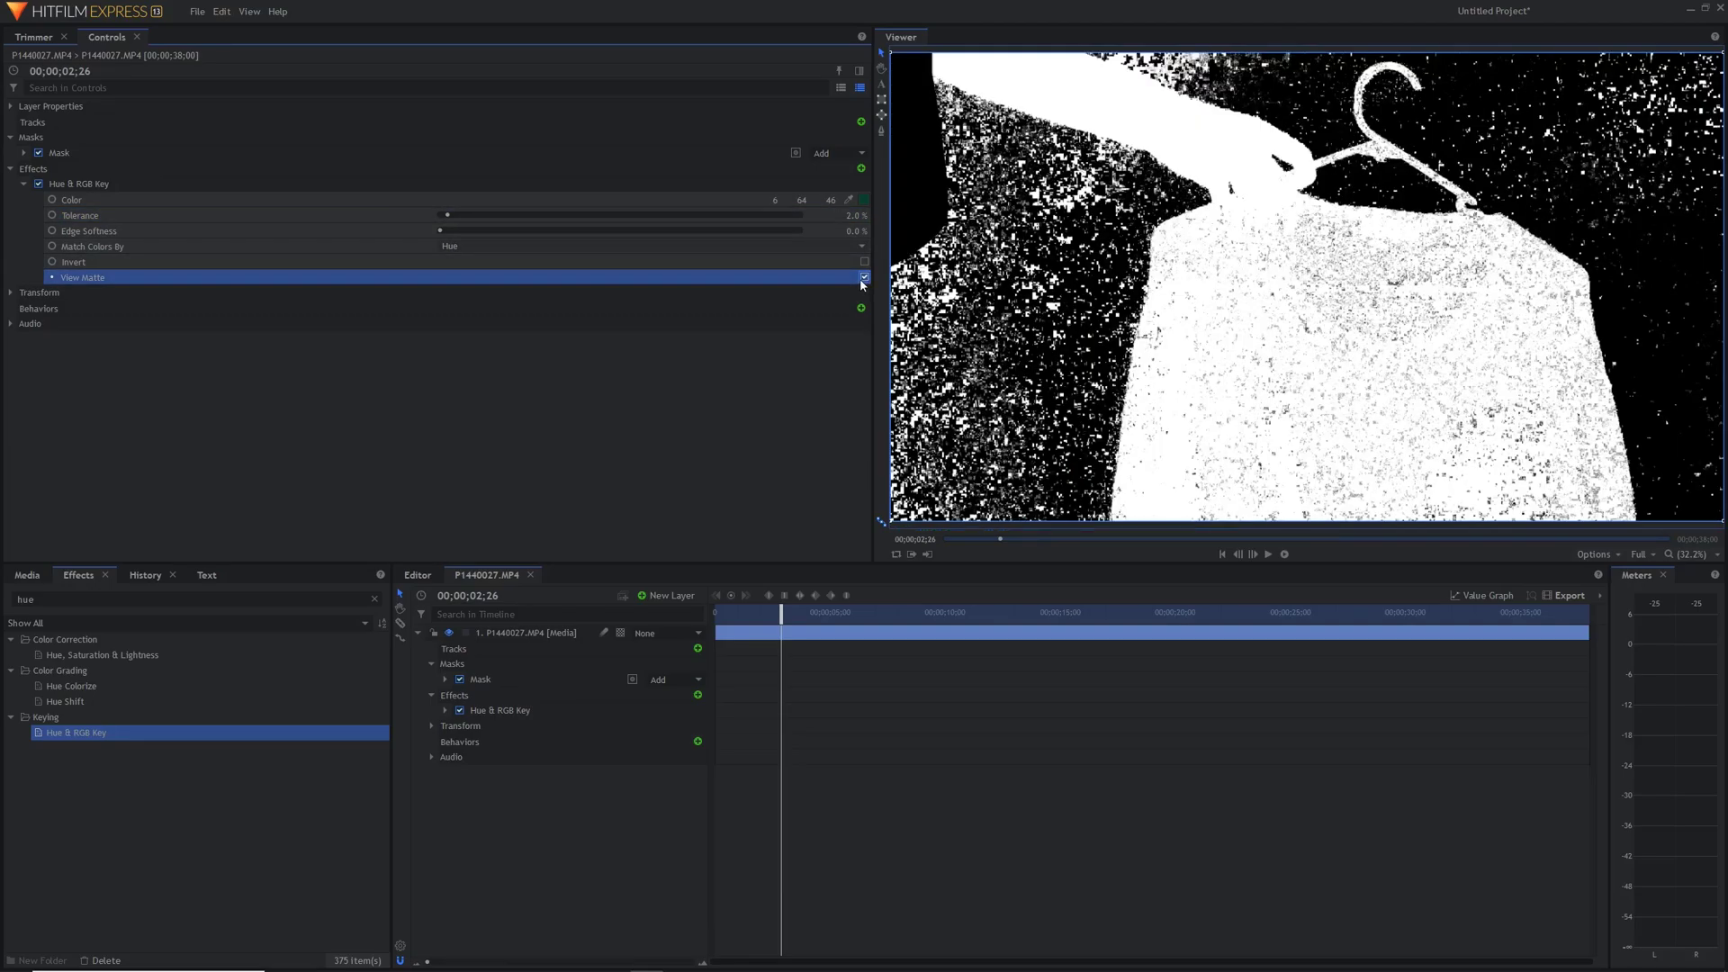
left_click_drag(448, 216, 450, 221)
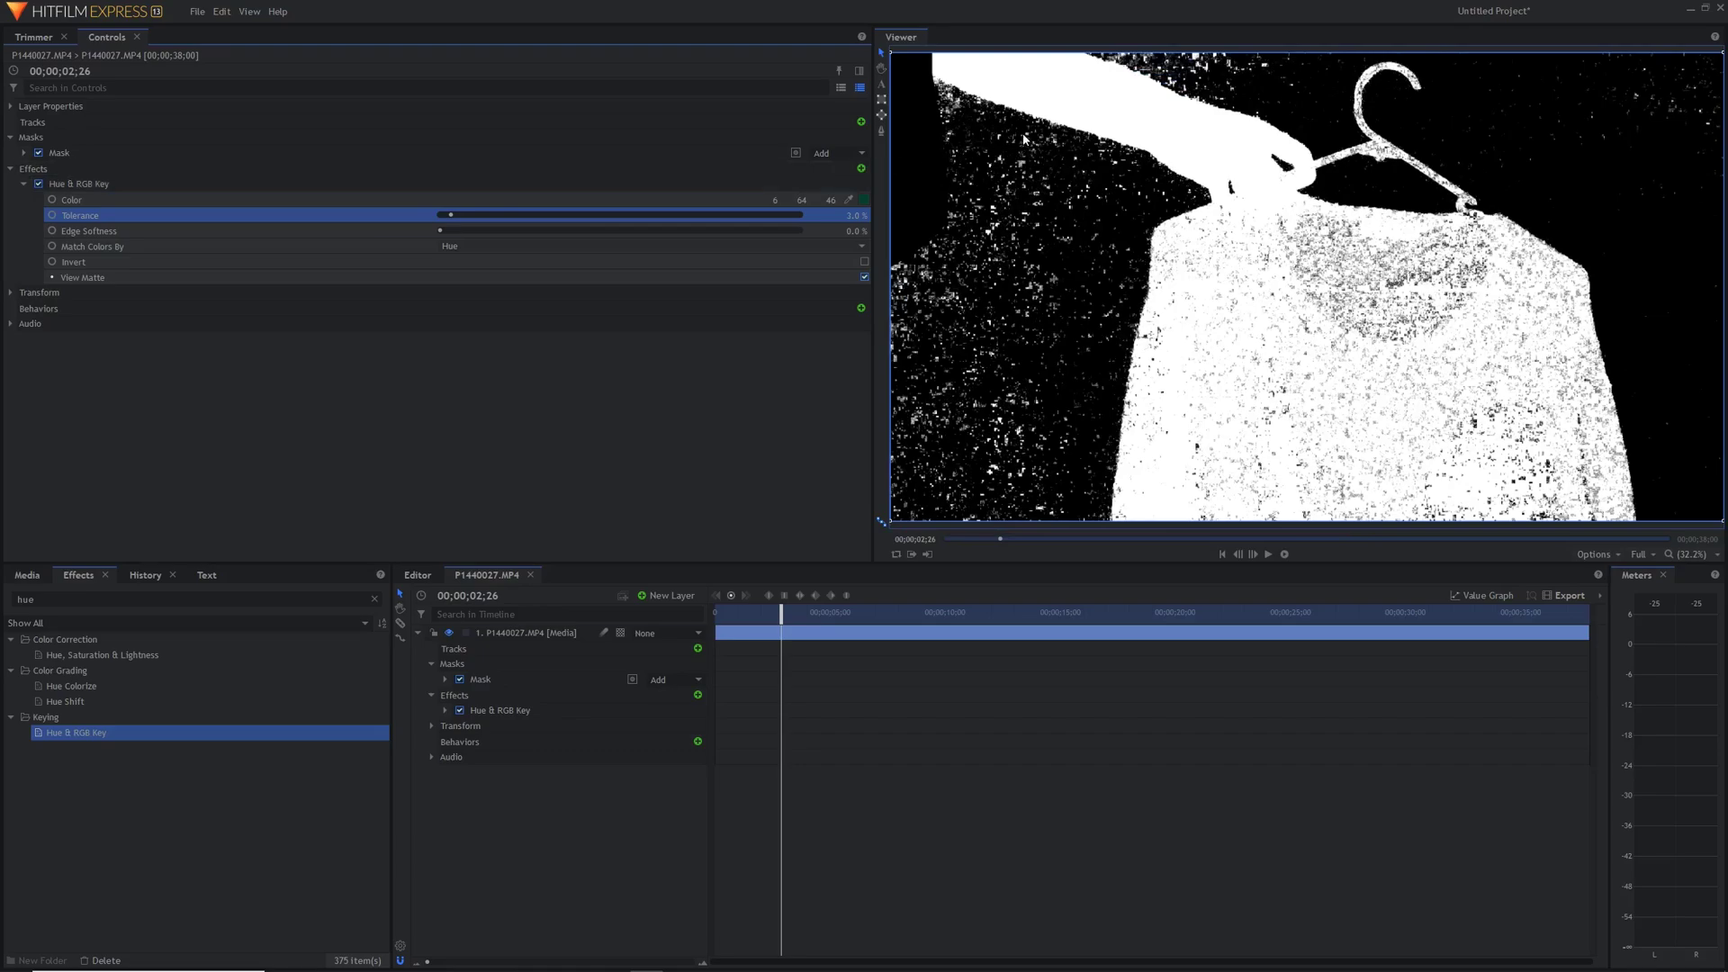
left_click_drag(448, 219, 458, 216)
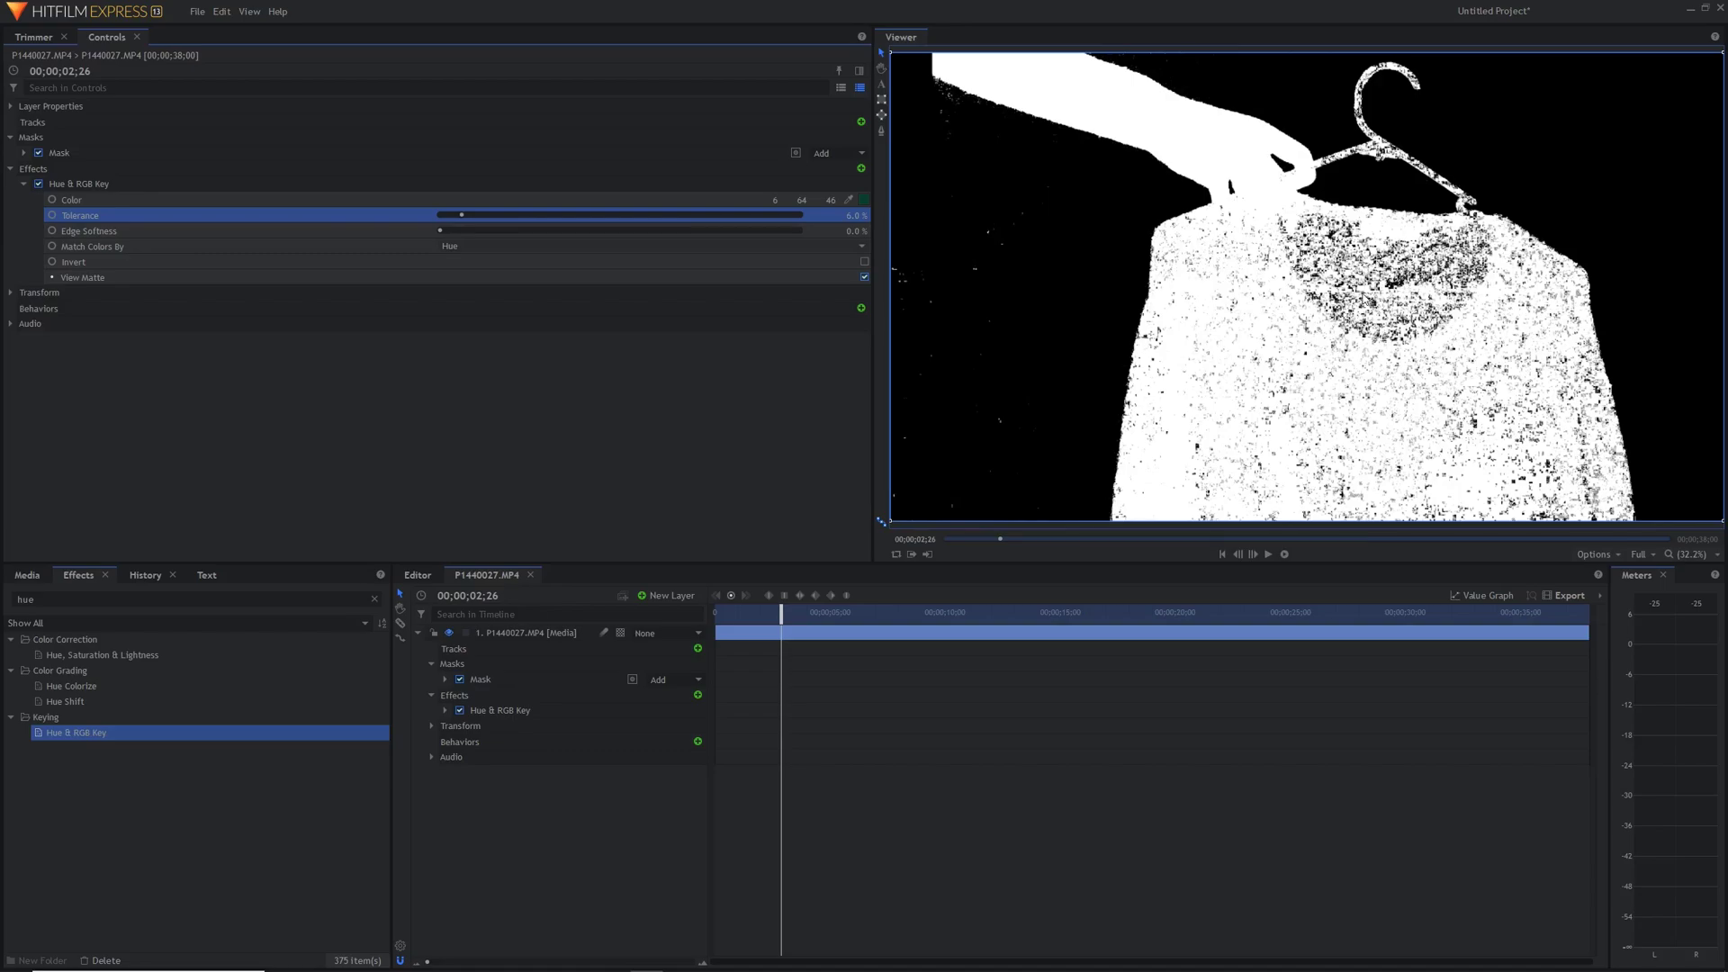
Step: Try matching the Hue & RGB Key's colors by RGB instead of Hue
left_click(453, 248)
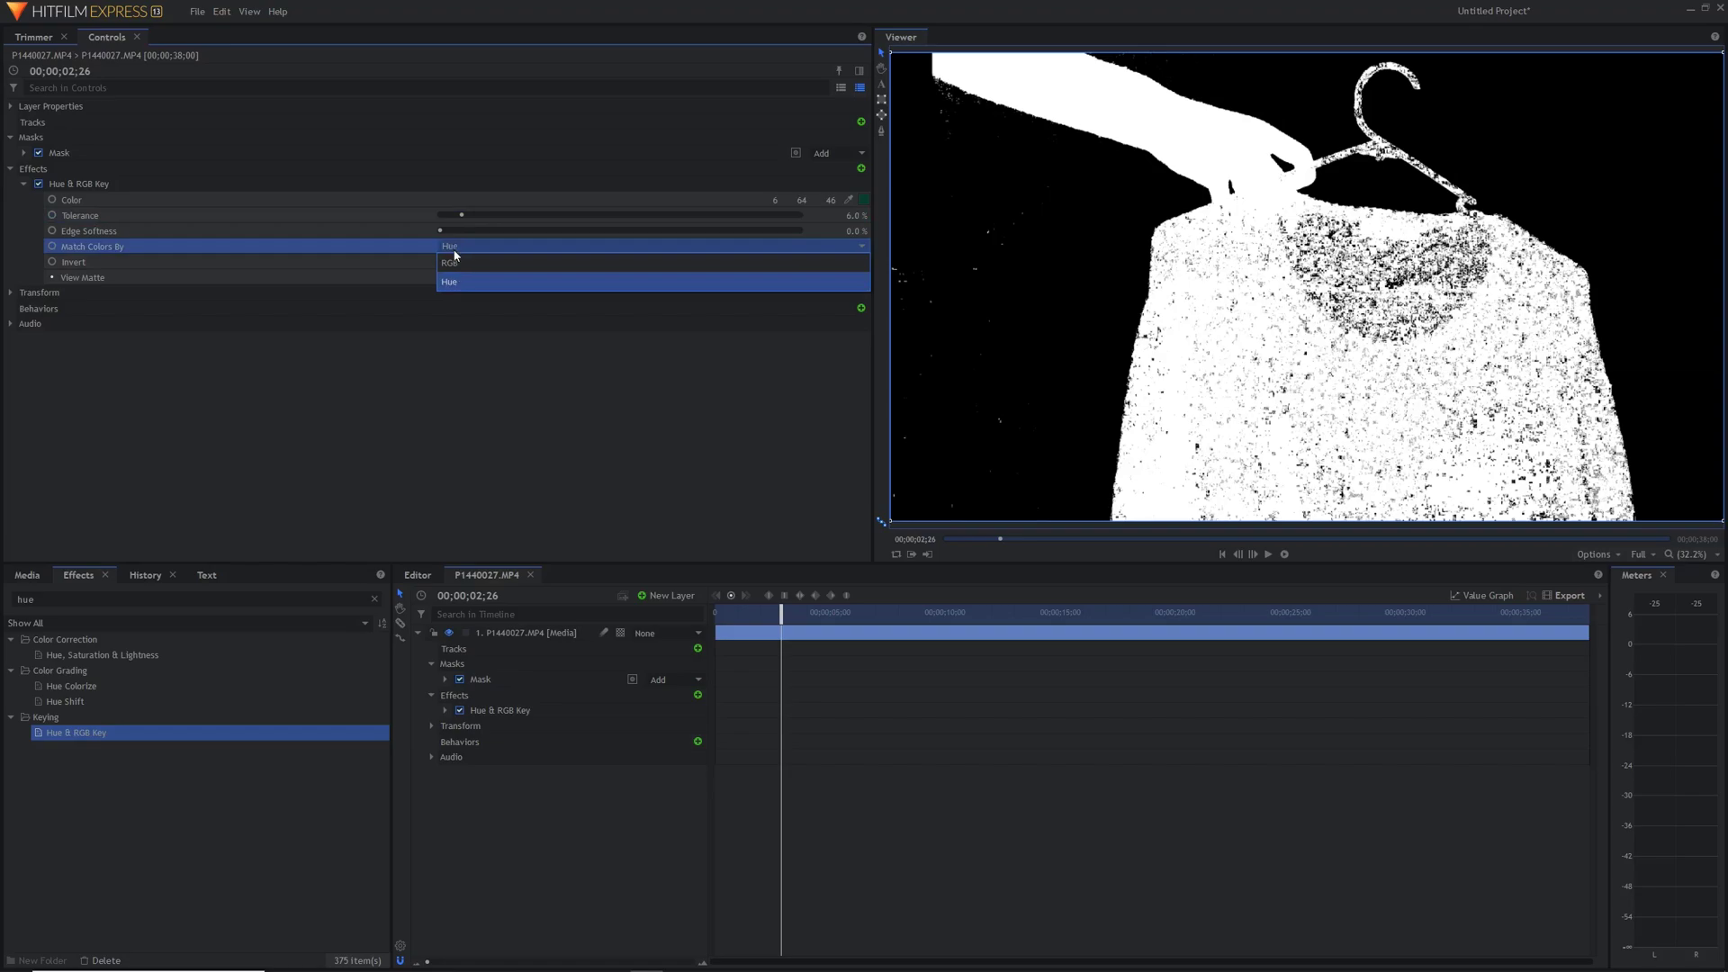
left_click(453, 249)
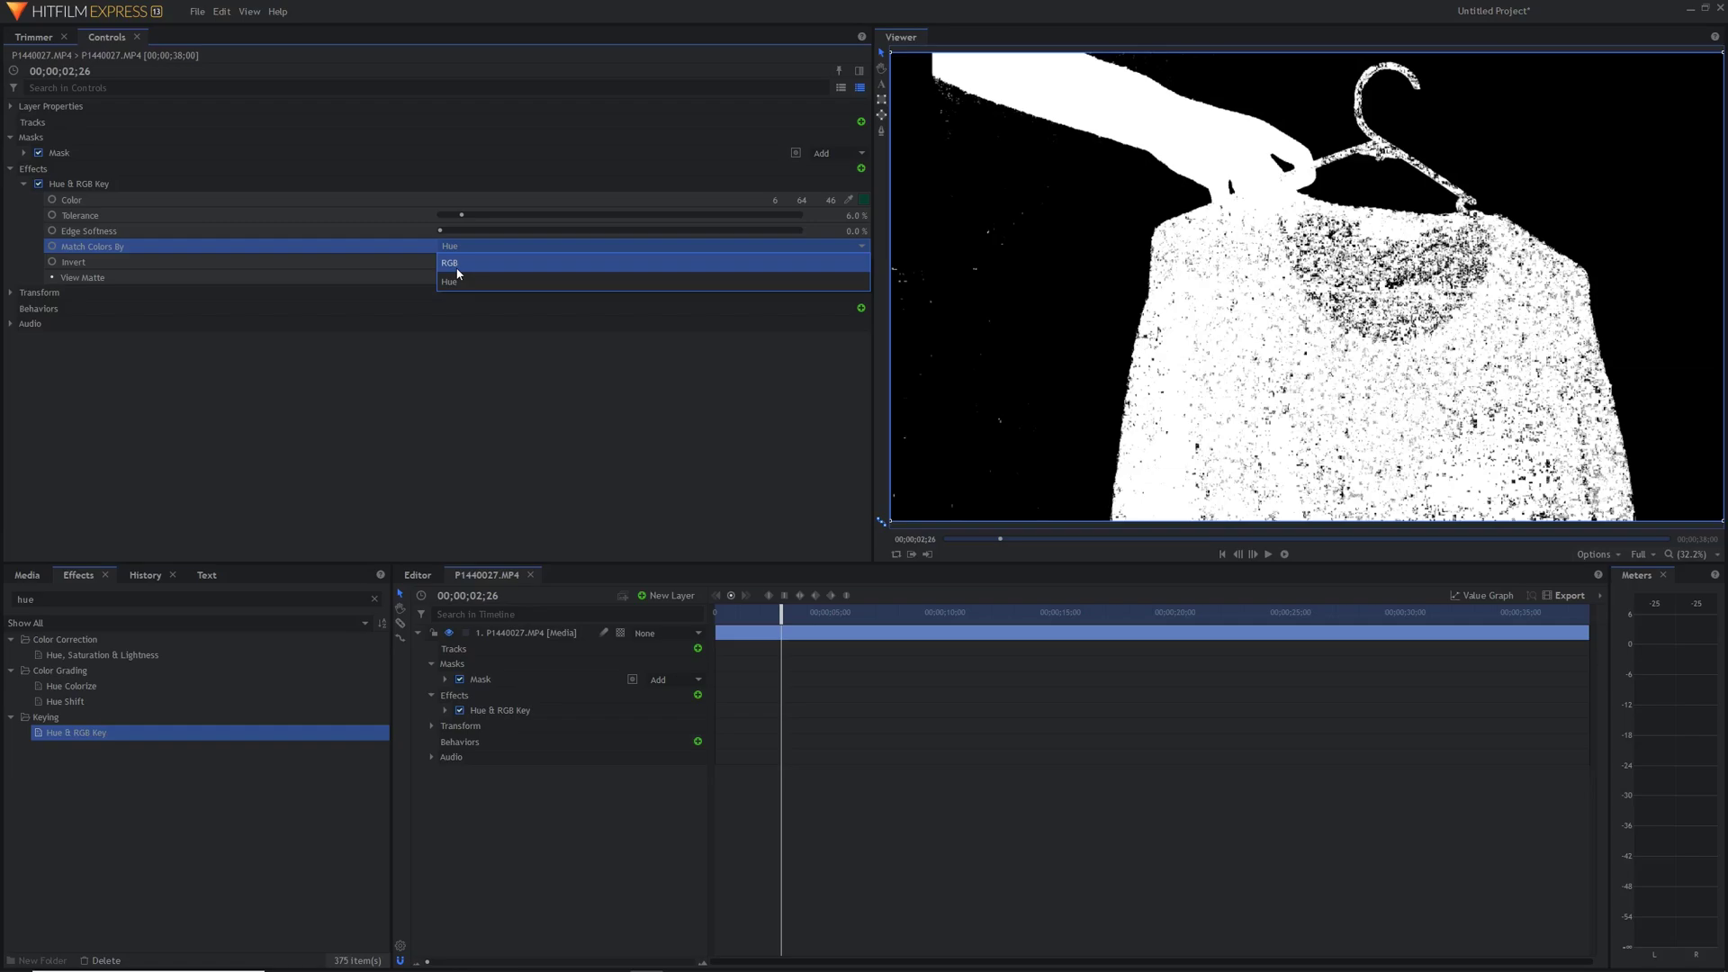
left_click(457, 270)
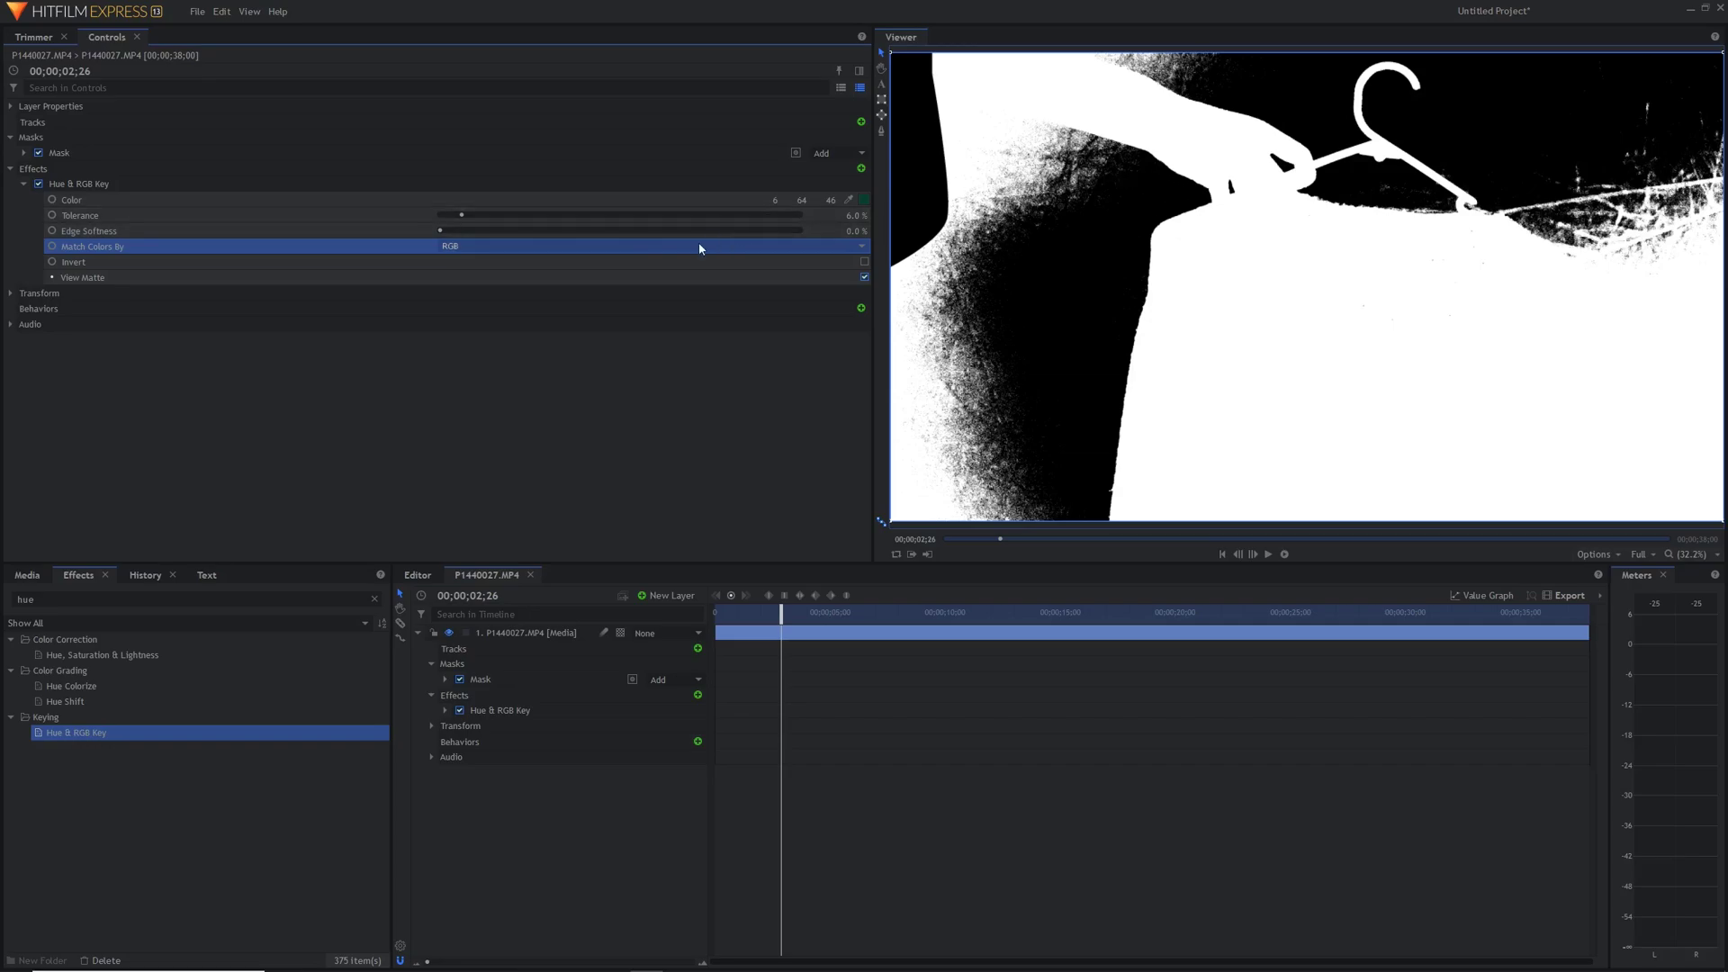
Step: Return the key's Match Colors By to Hue, set Tolerance to 3.0%, and check the background matte up close
left_click(478, 245)
left_click(478, 277)
left_click_drag(471, 218, 447, 216)
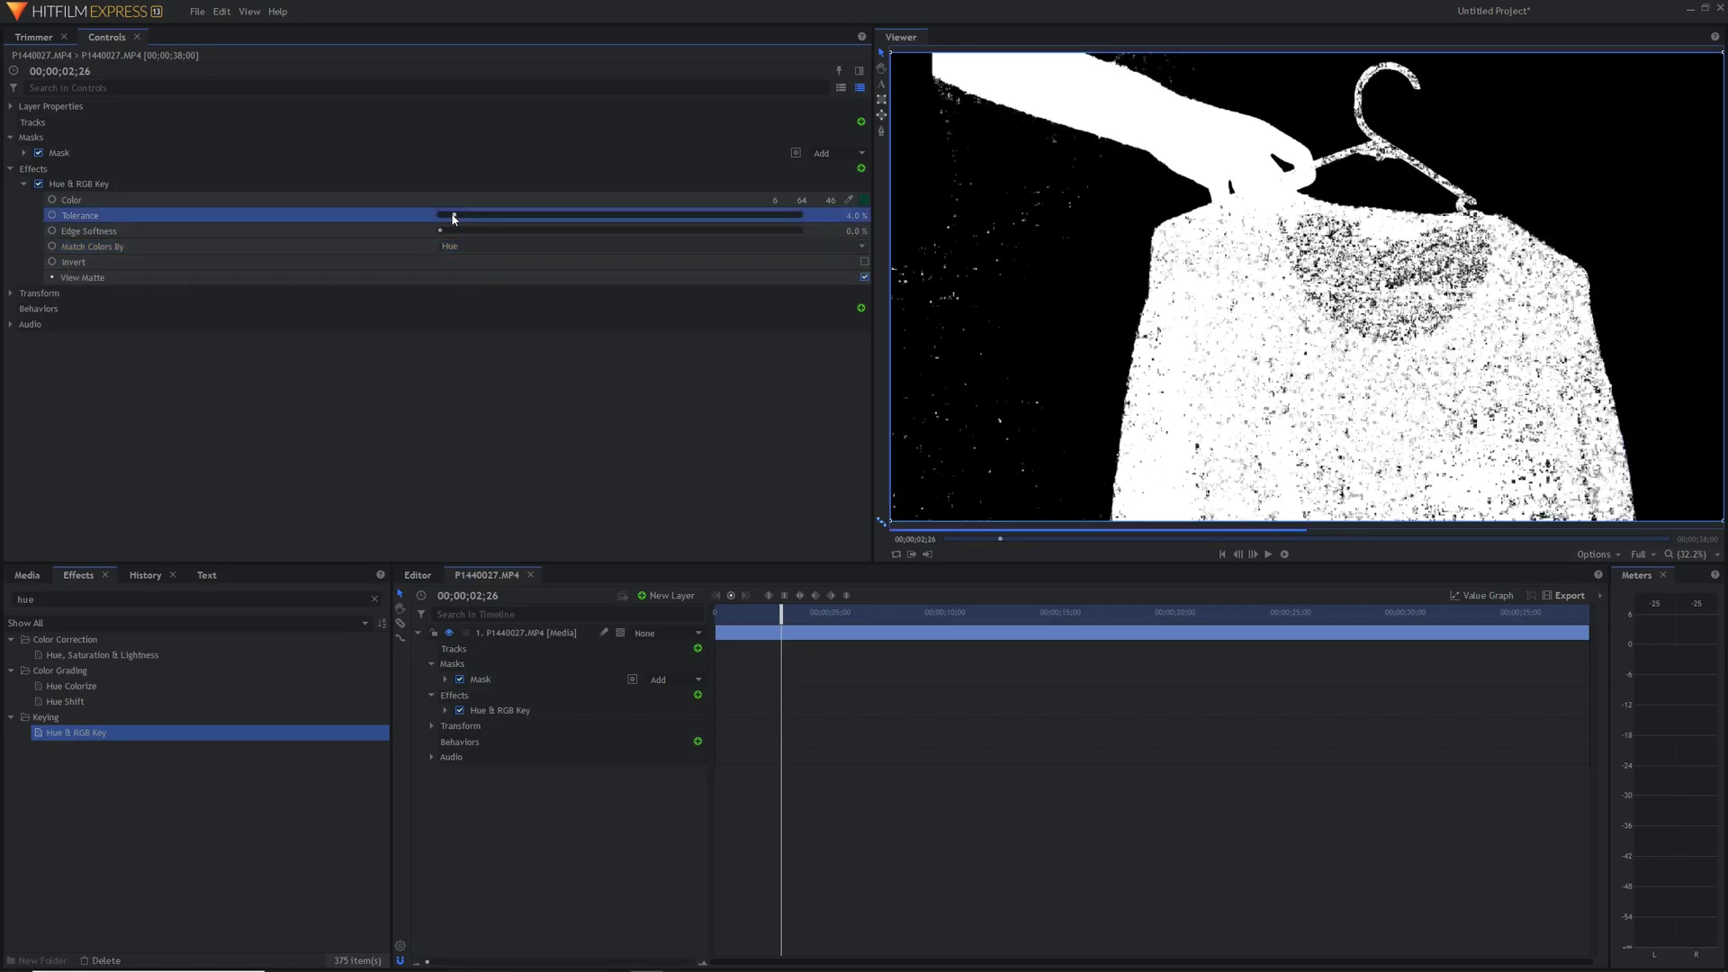
scroll(970, 216, "up", 8)
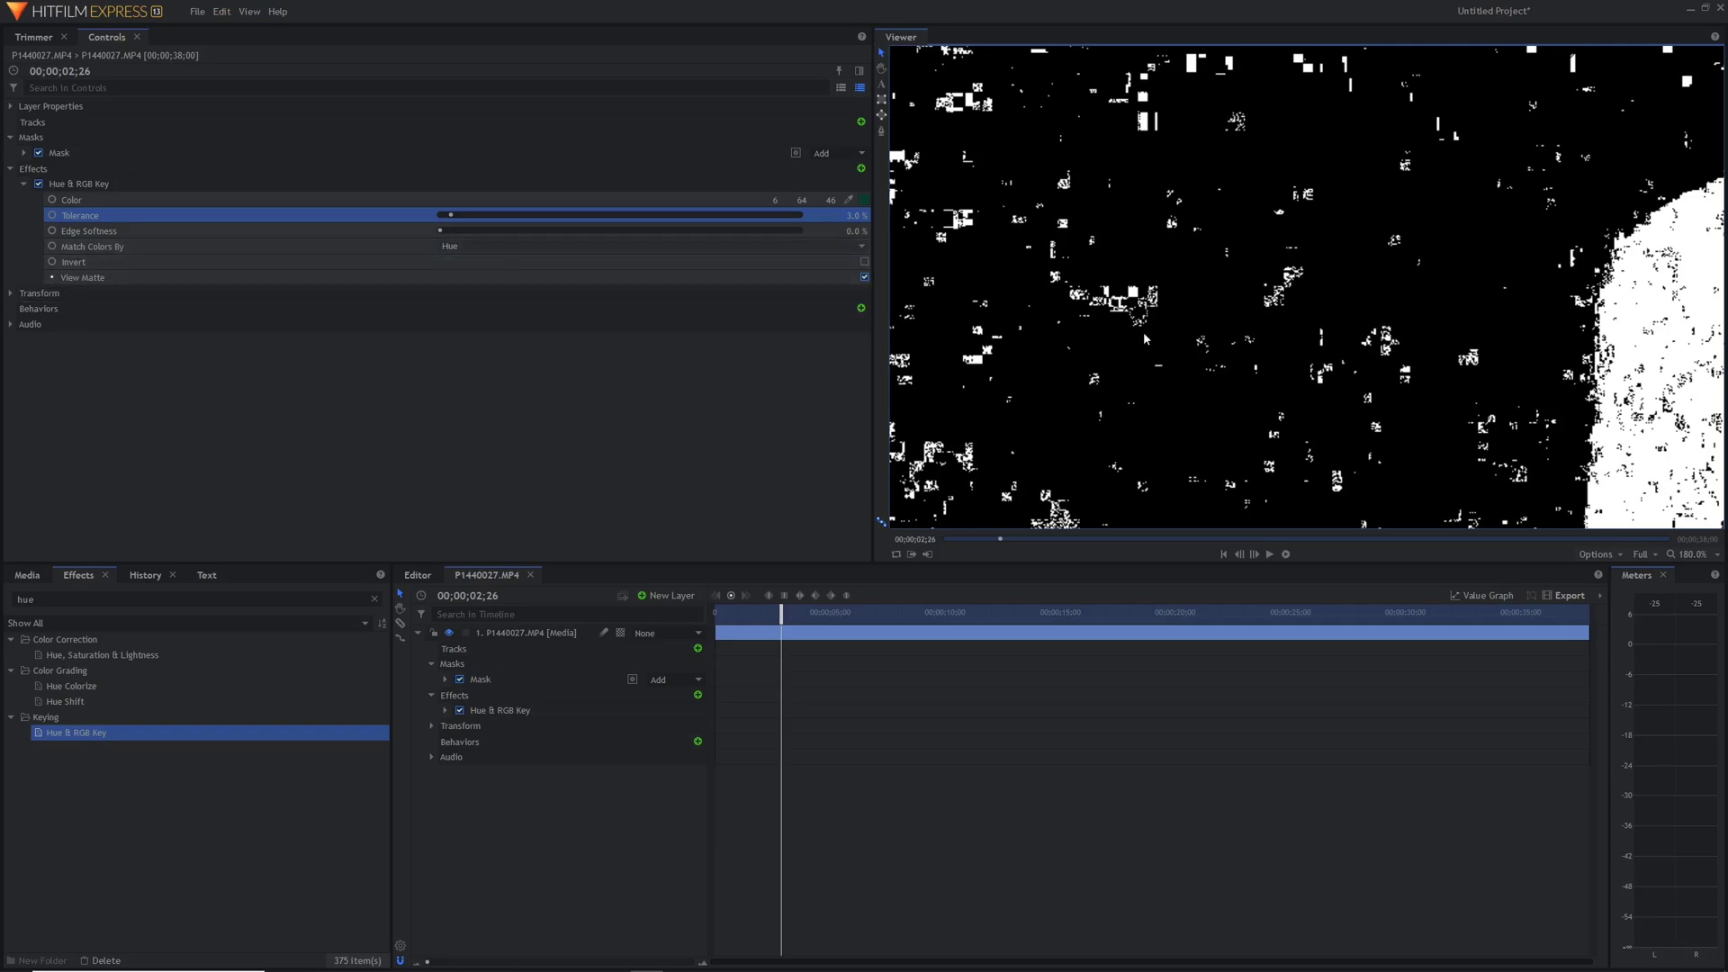
Step: Match the Hue & RGB Key's colors by RGB with a 7.0% Tolerance and turn off View Matte
left_click(494, 246)
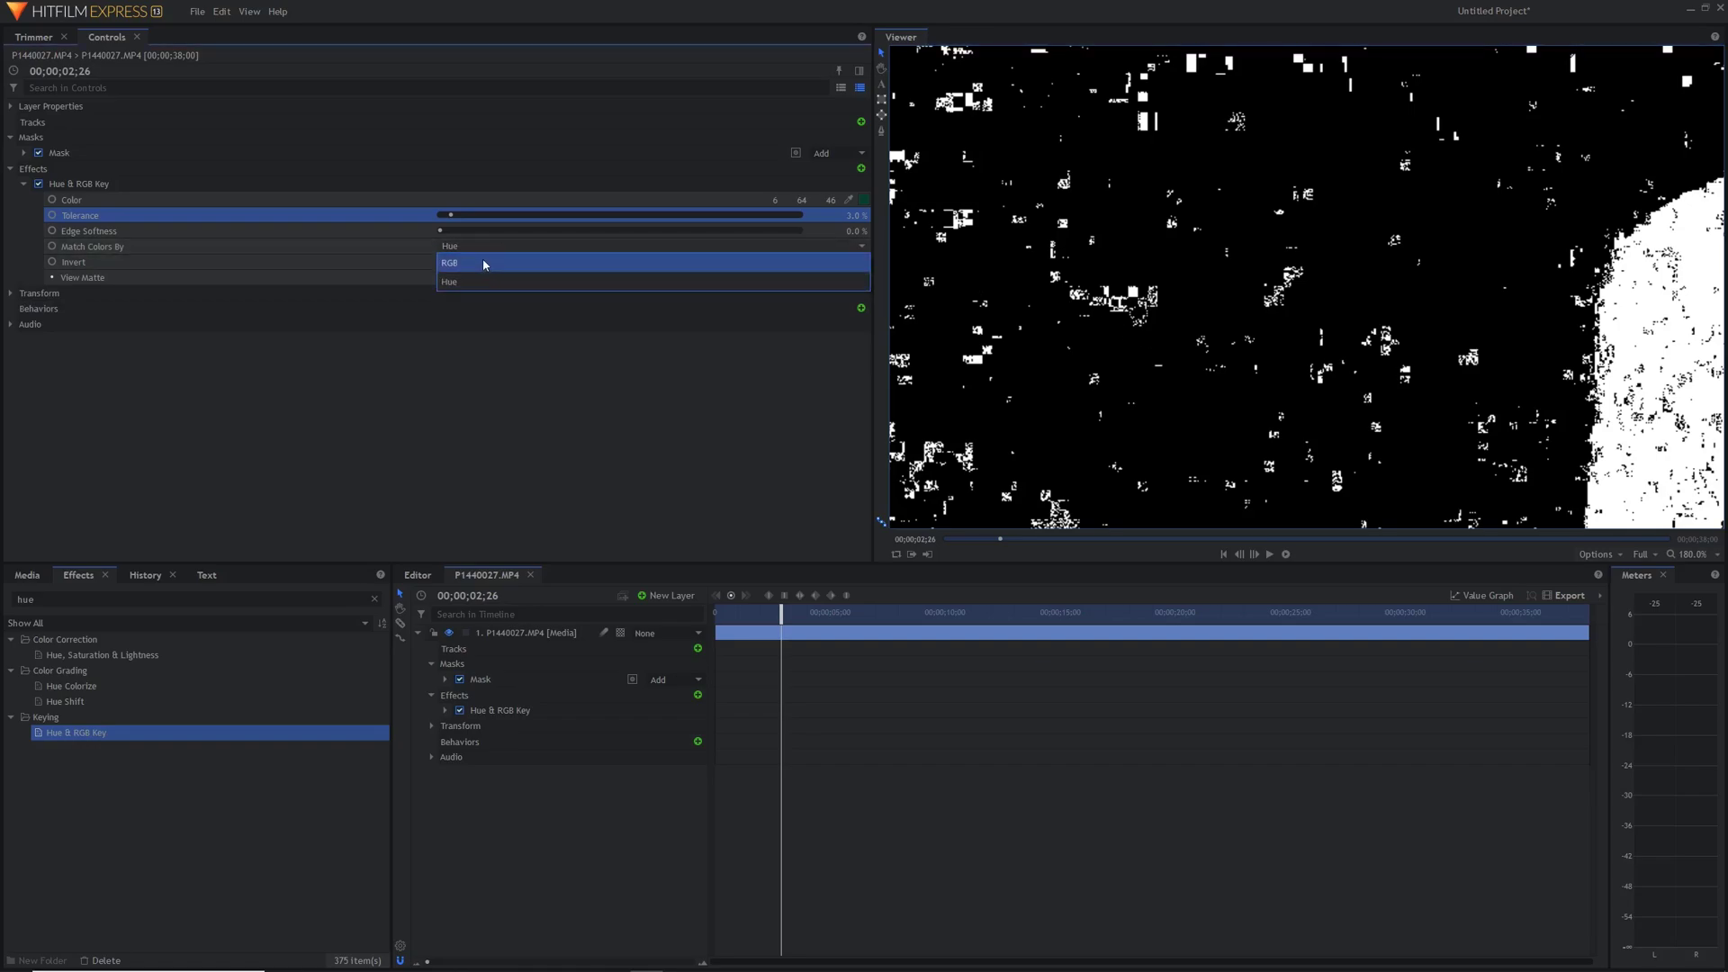
left_click(526, 262)
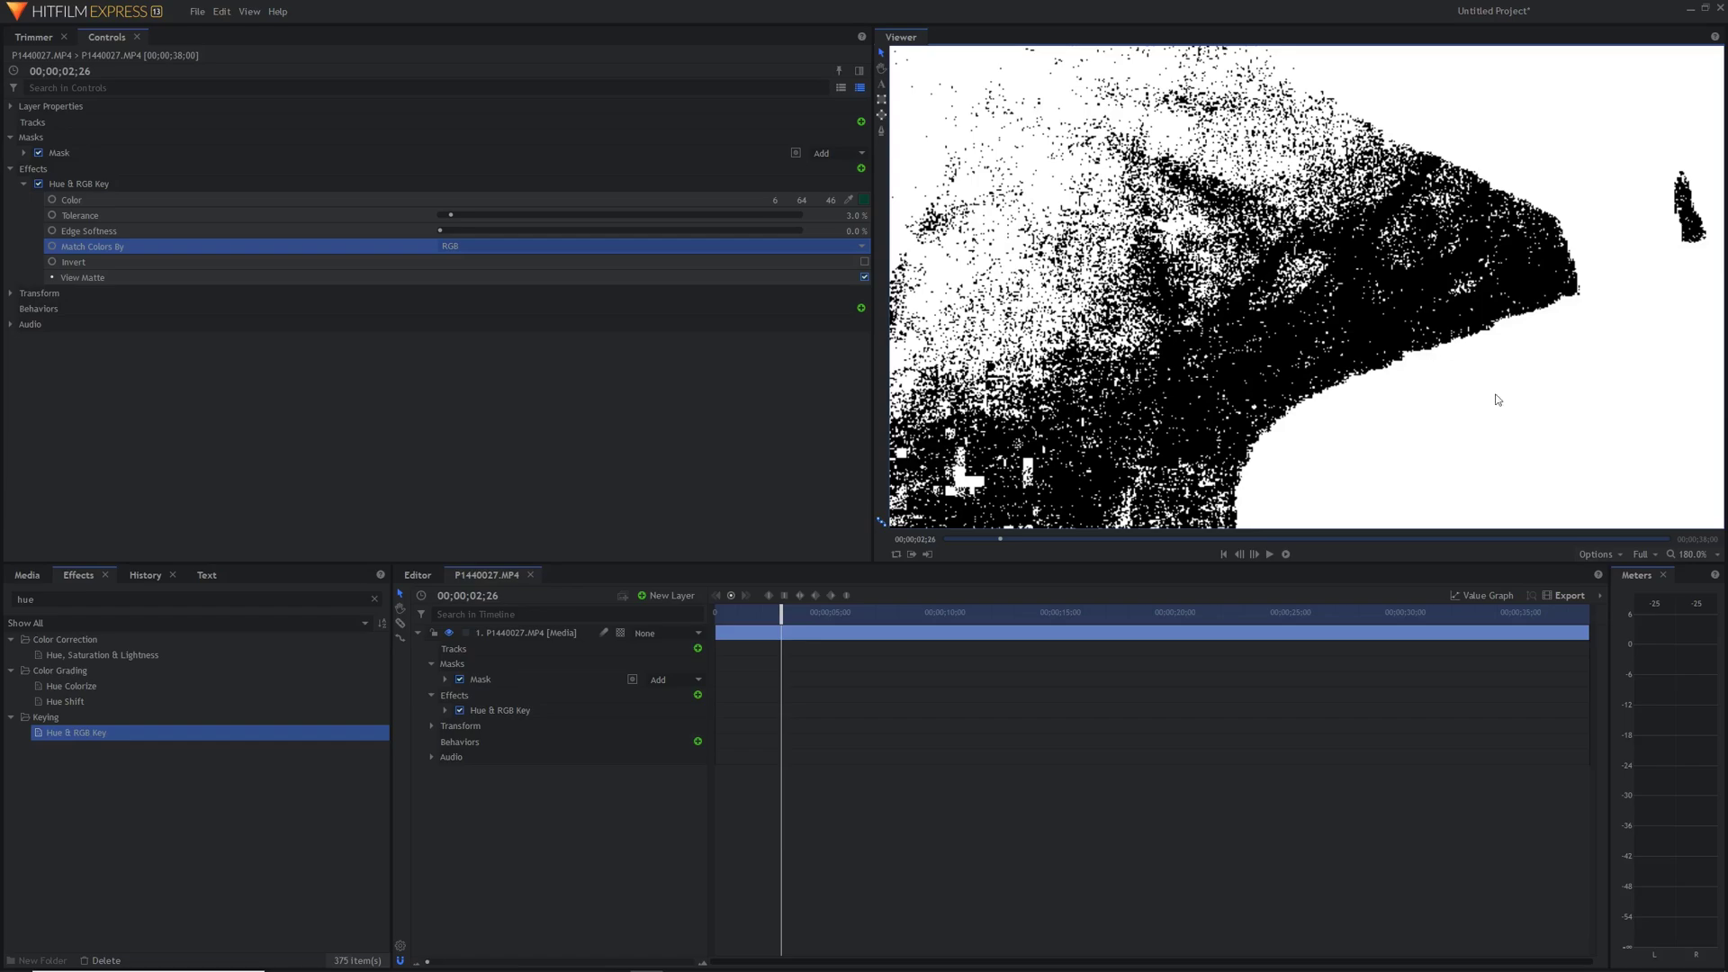
left_click(1690, 555)
left_click(1693, 715)
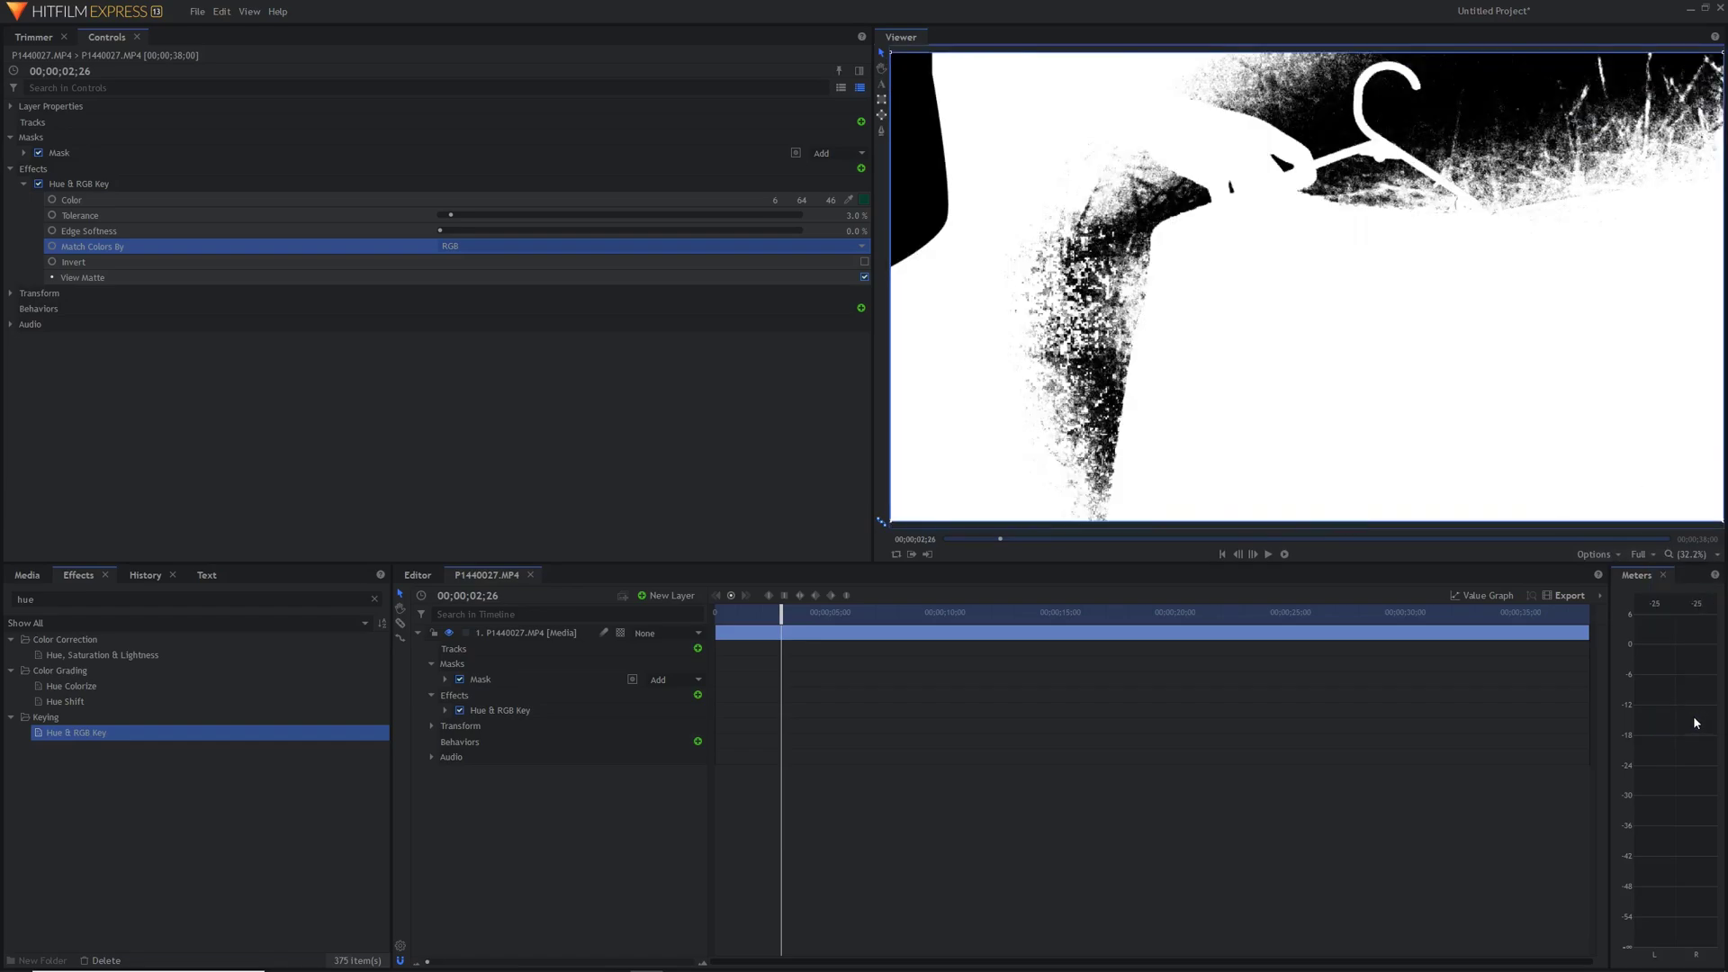
left_click_drag(456, 215, 465, 214)
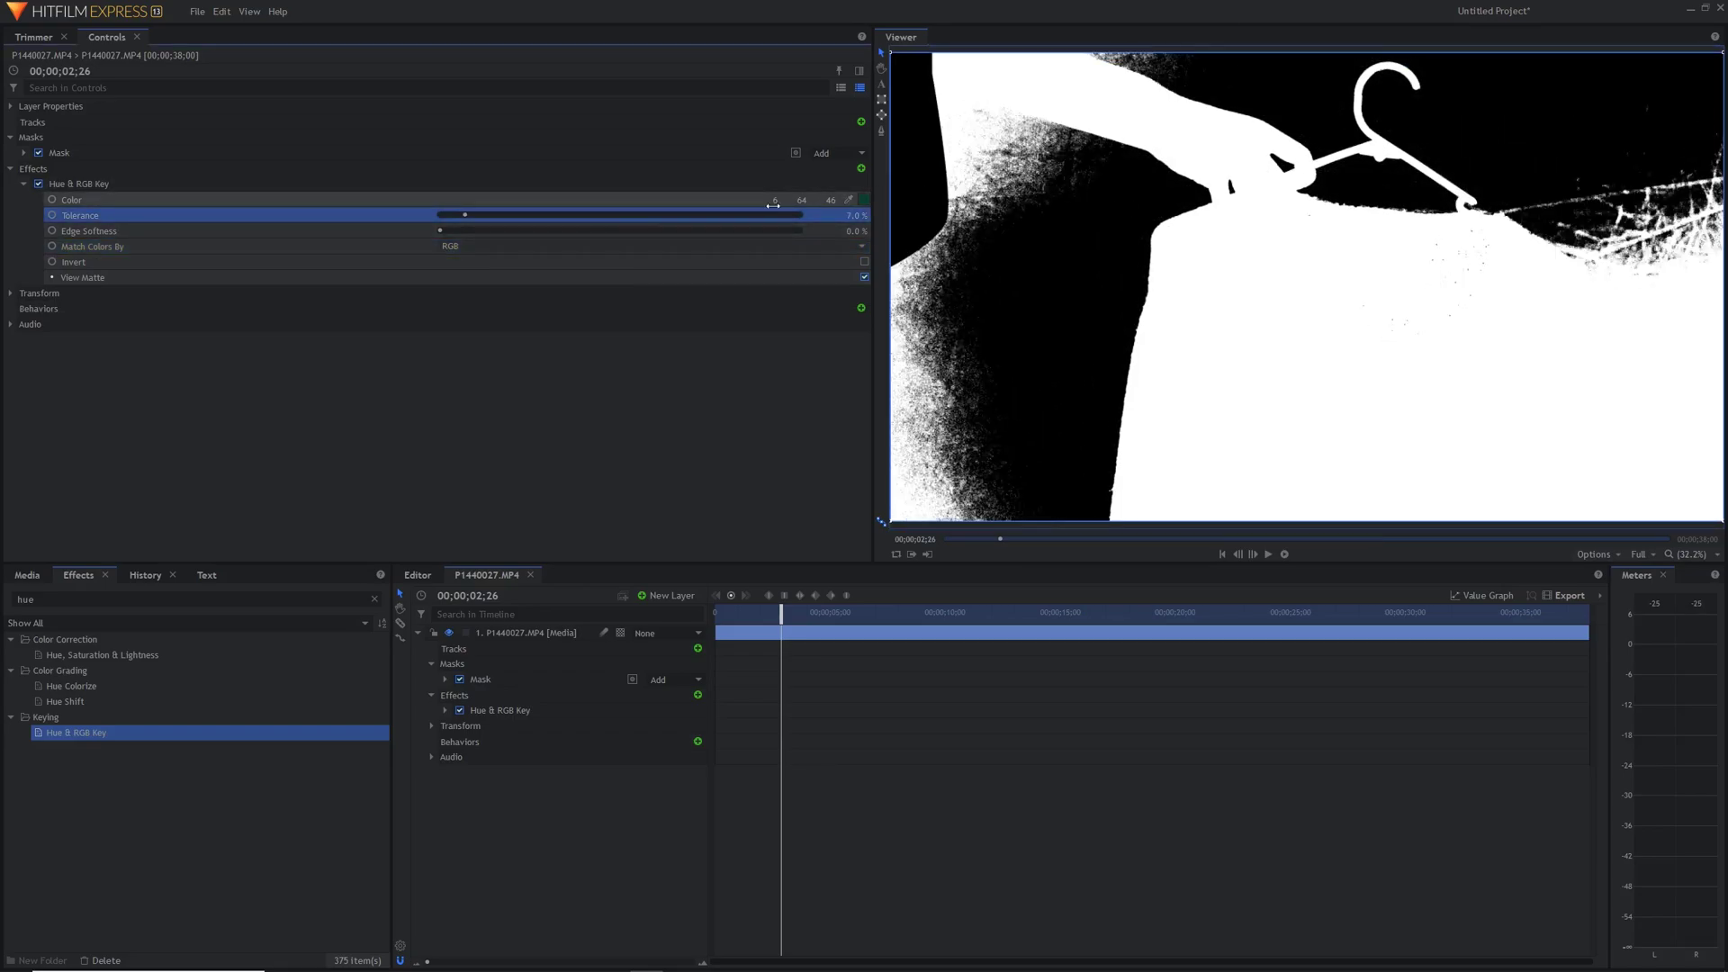
left_click(863, 277)
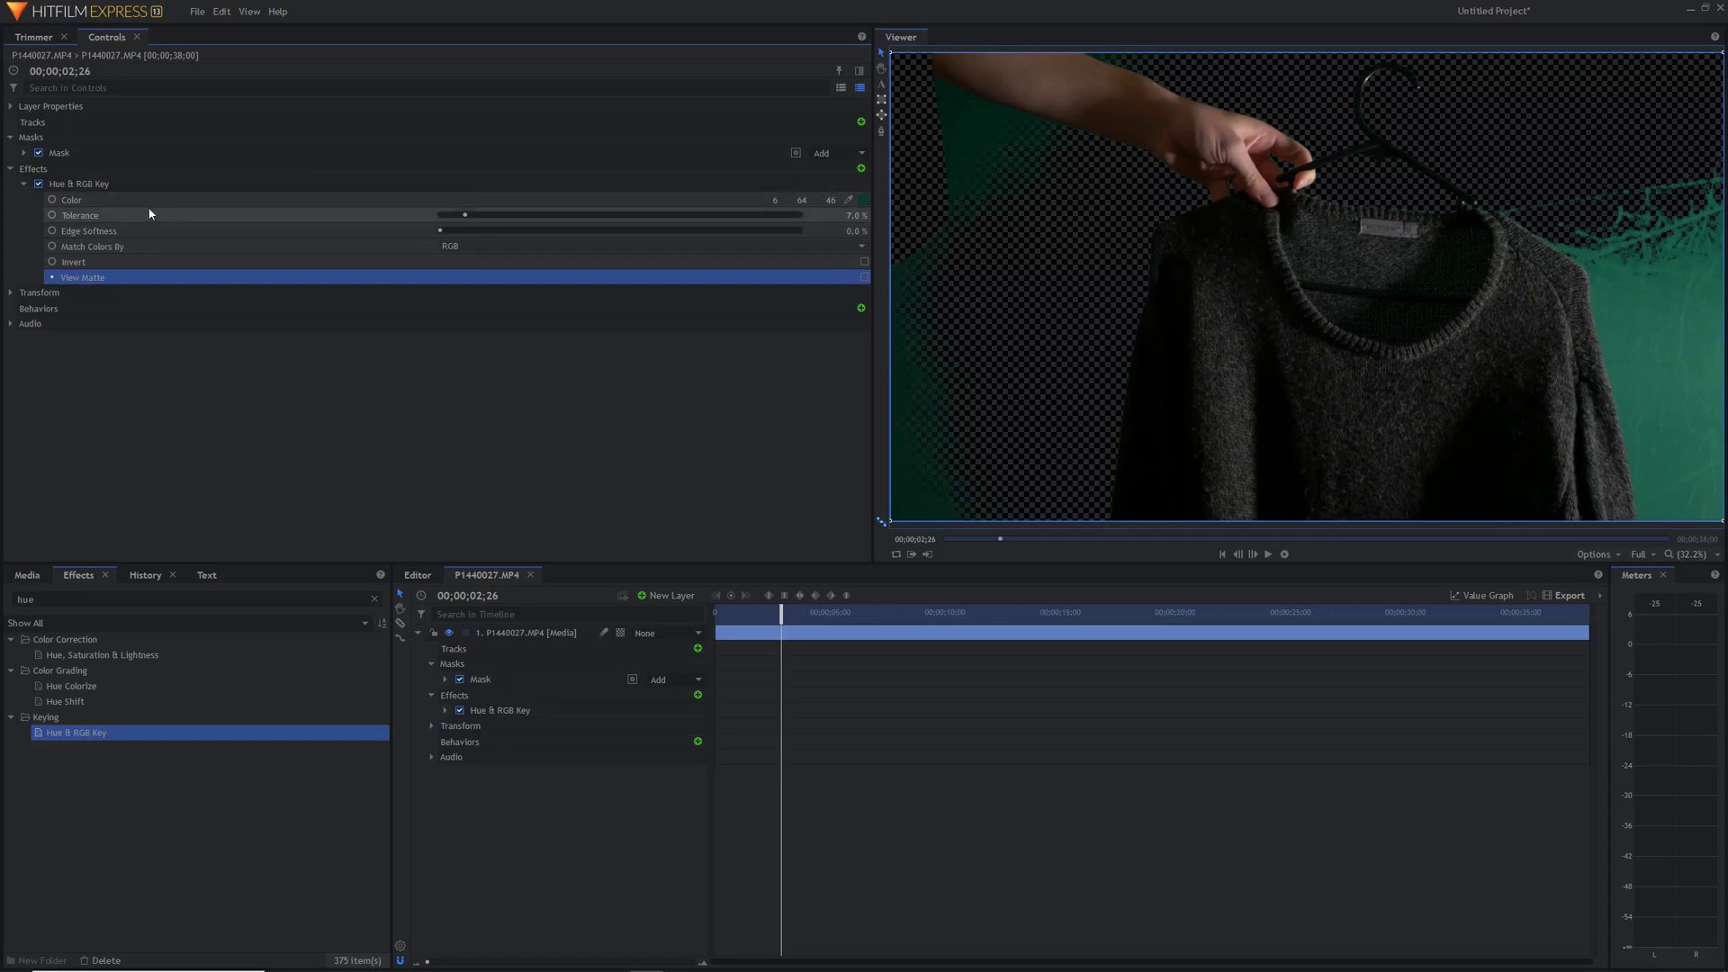
Step: Disable the Hue & RGB Key, duplicate it on the layer, and expand the copy's settings
left_click(39, 184)
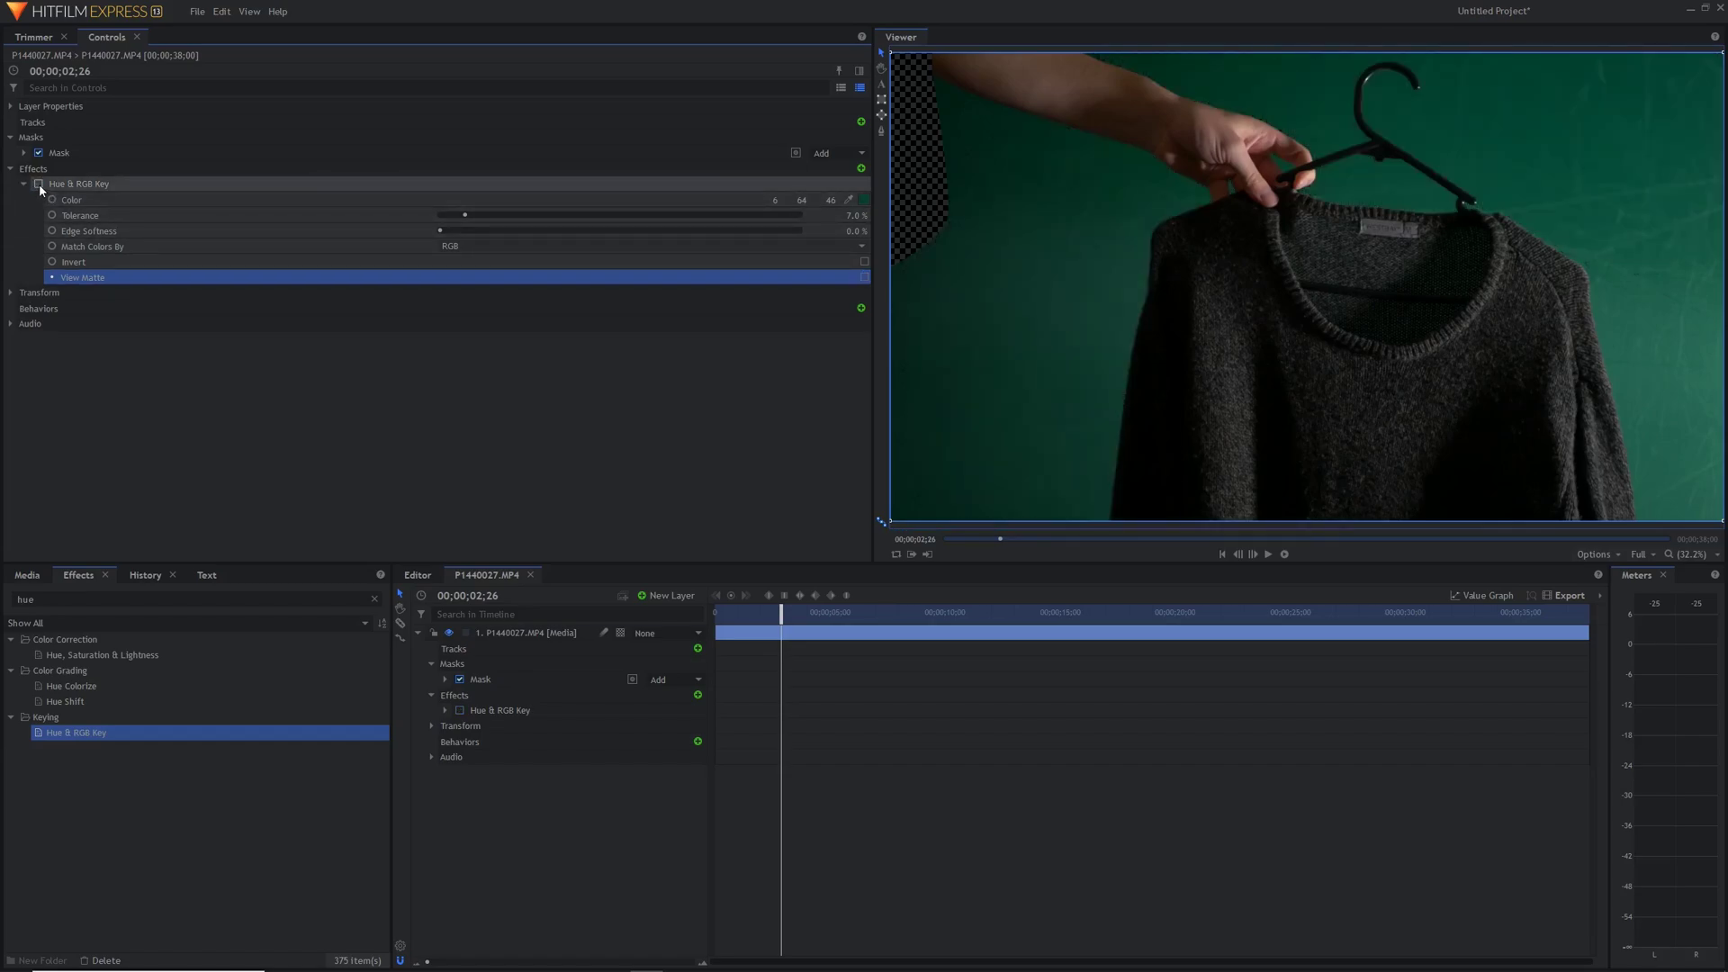
left_click(99, 184)
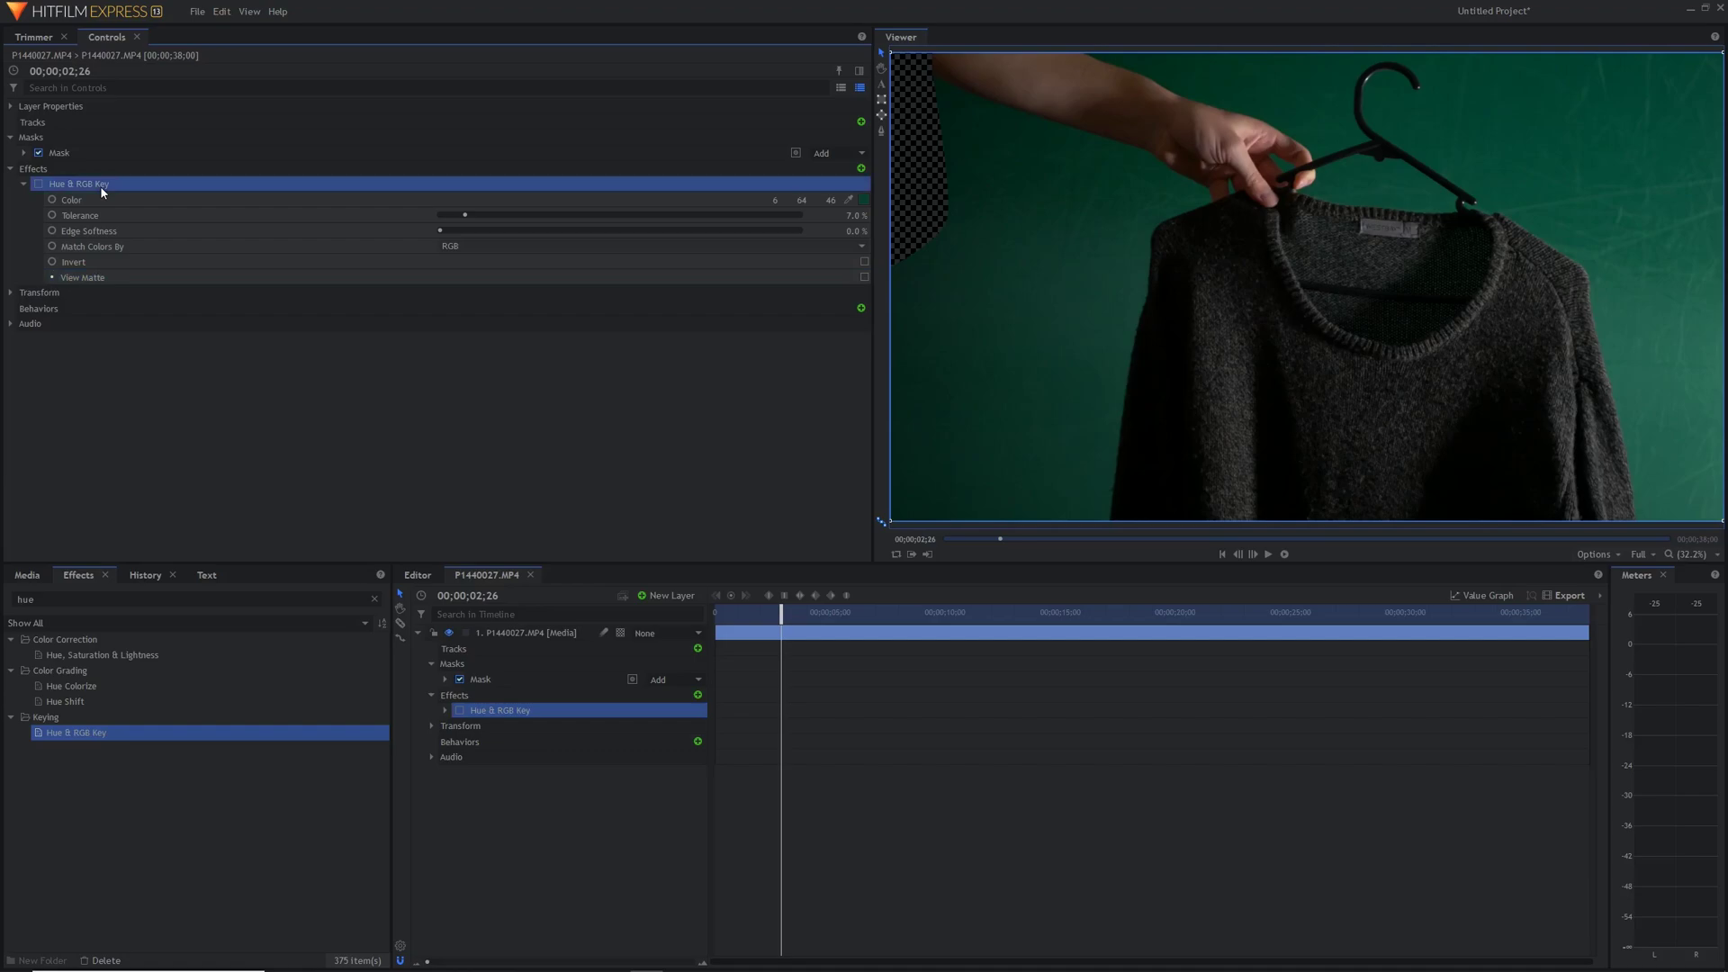
key("ctrl+d")
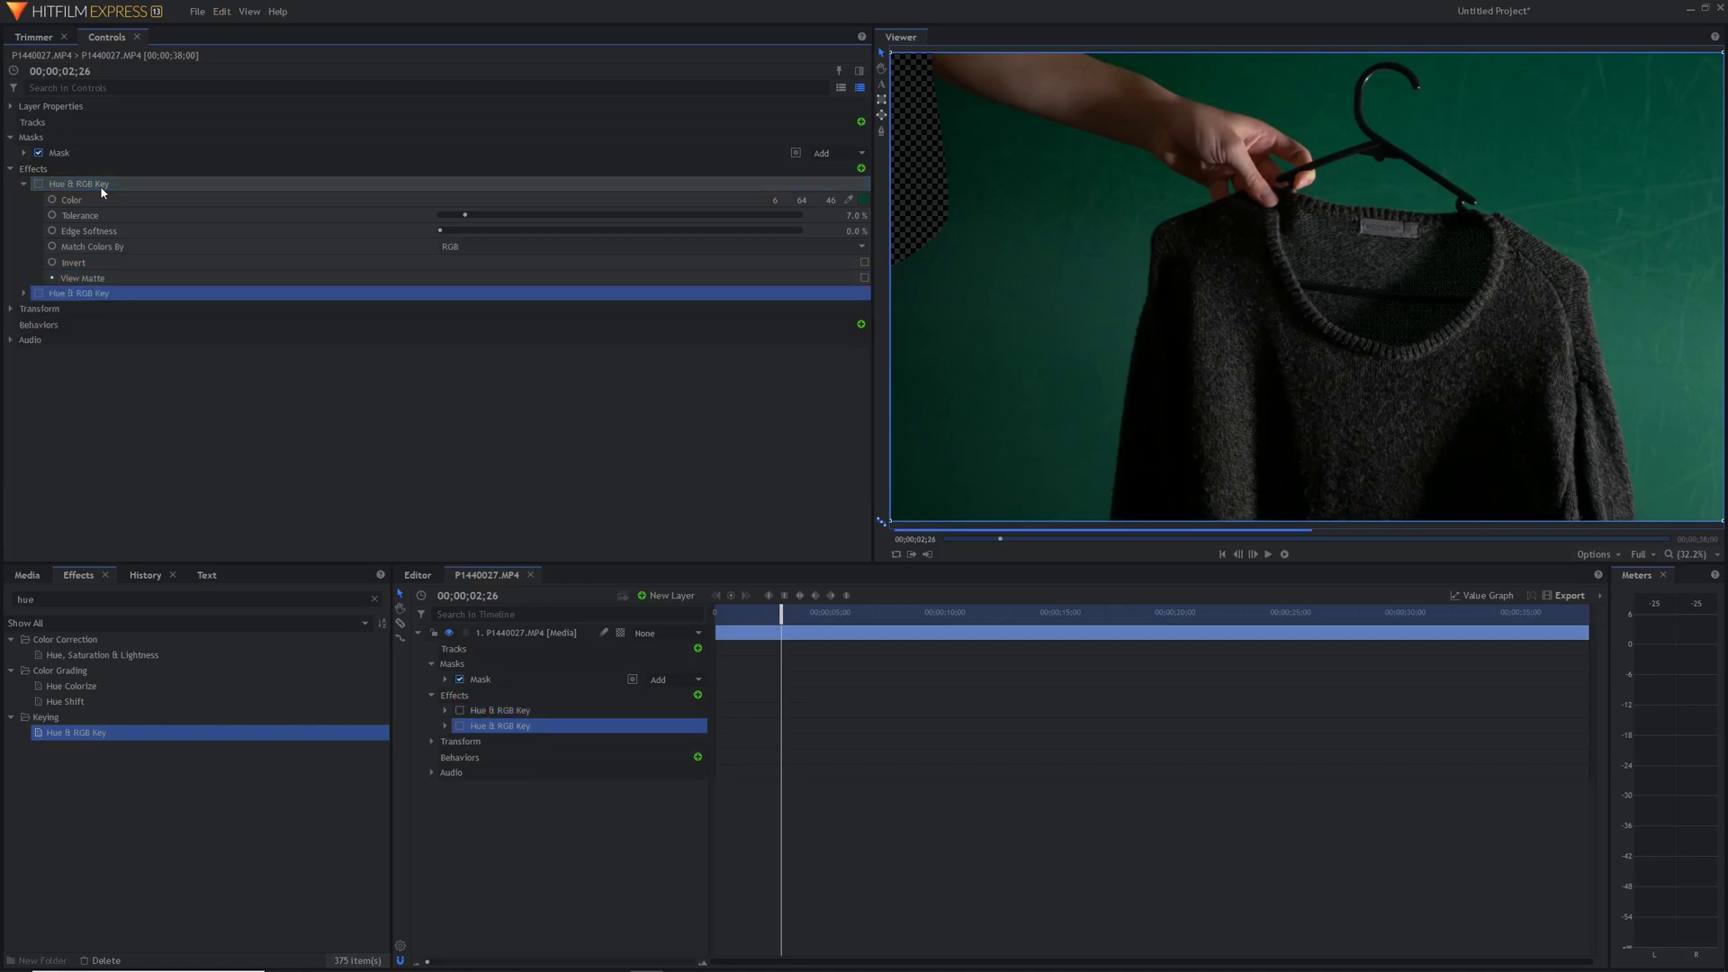
left_click(24, 293)
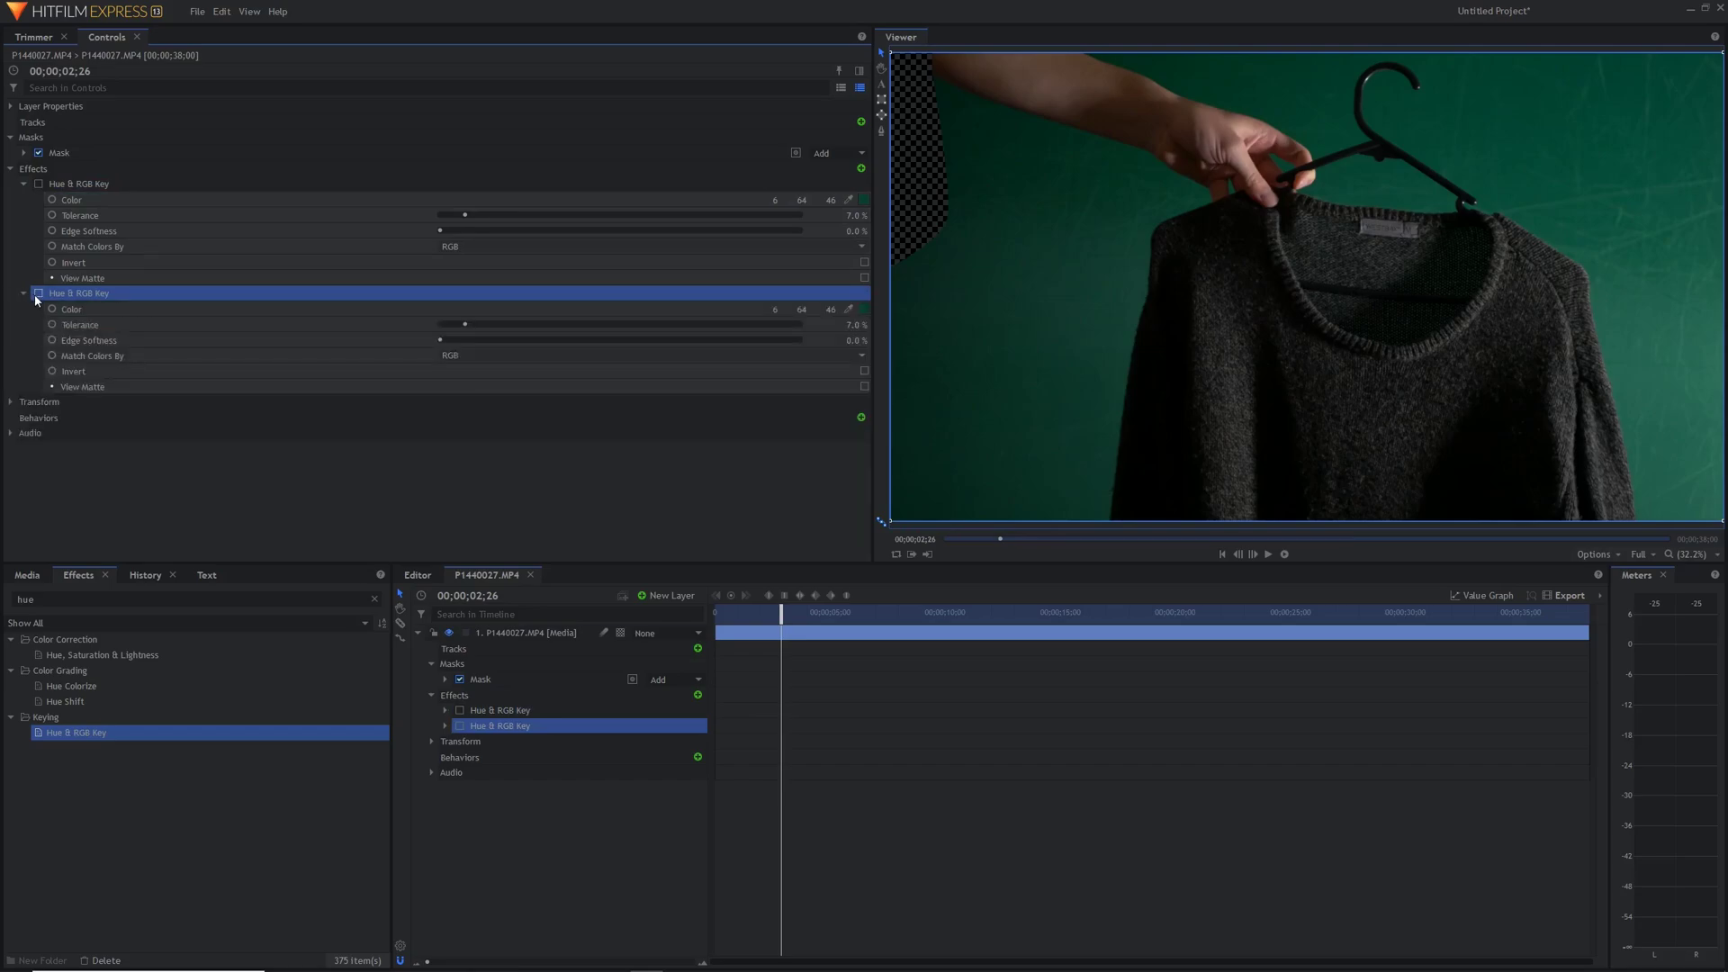
Step: Sample the brighter green backdrop beside the sweater's right shoulder as the second key's Color and enable both Hue & RGB Keys
left_click(37, 293)
left_click(38, 294)
left_click(849, 310)
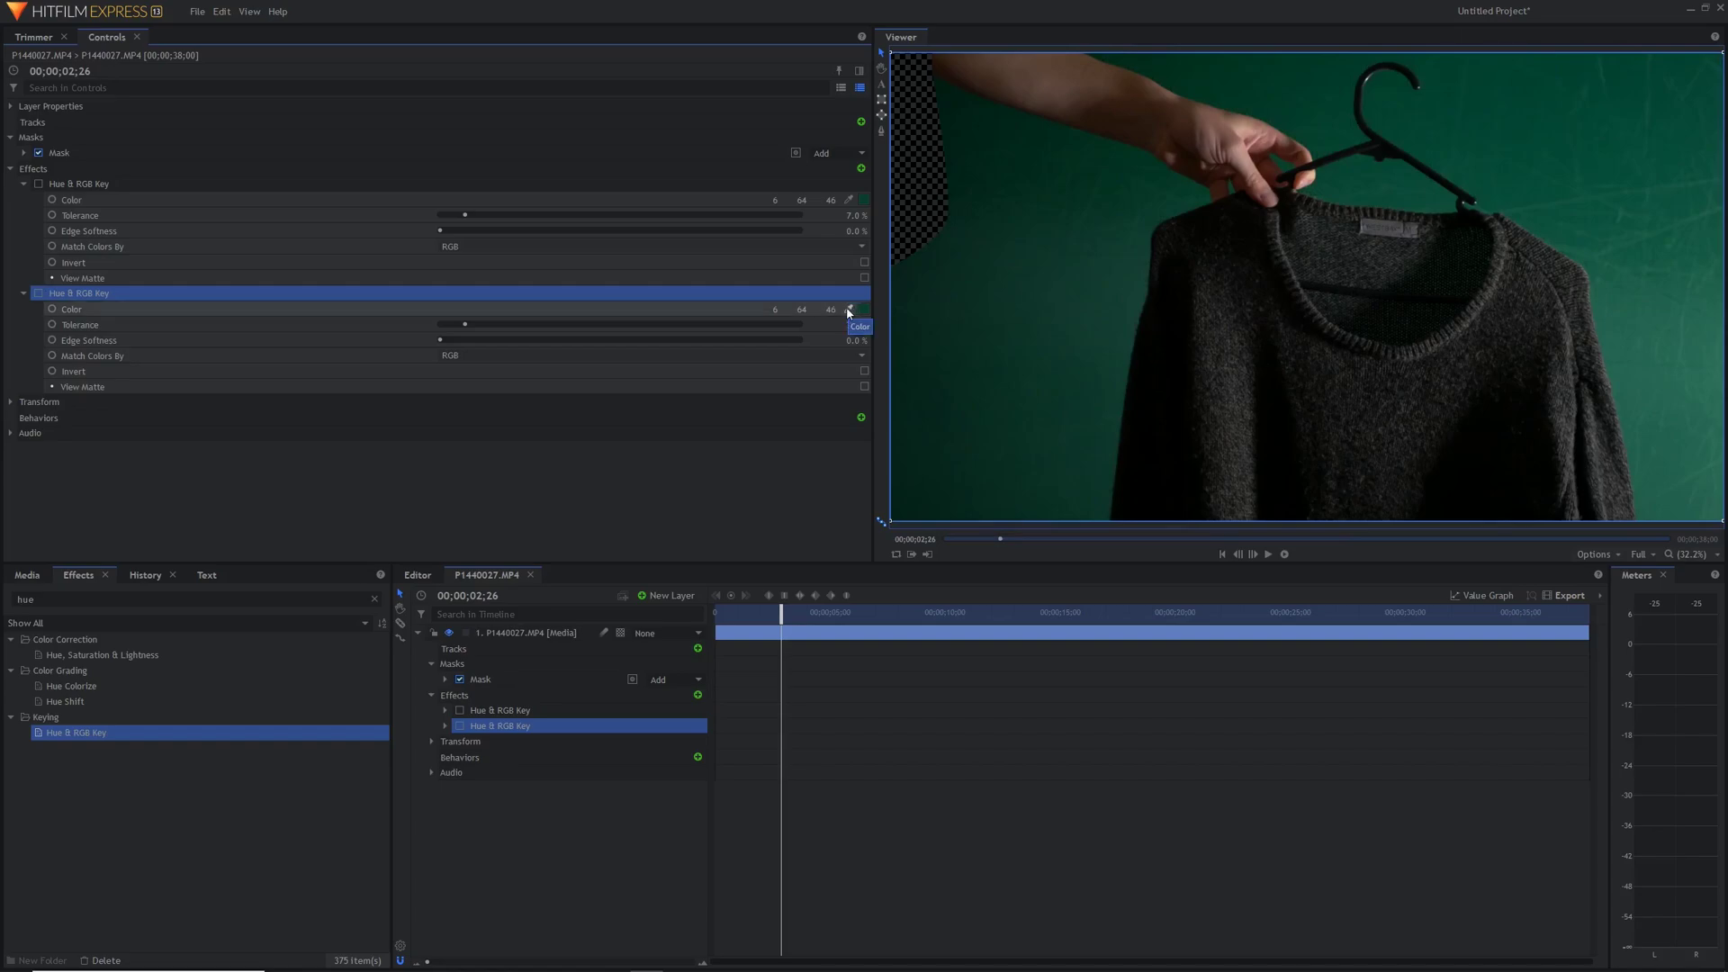
left_click(1086, 277)
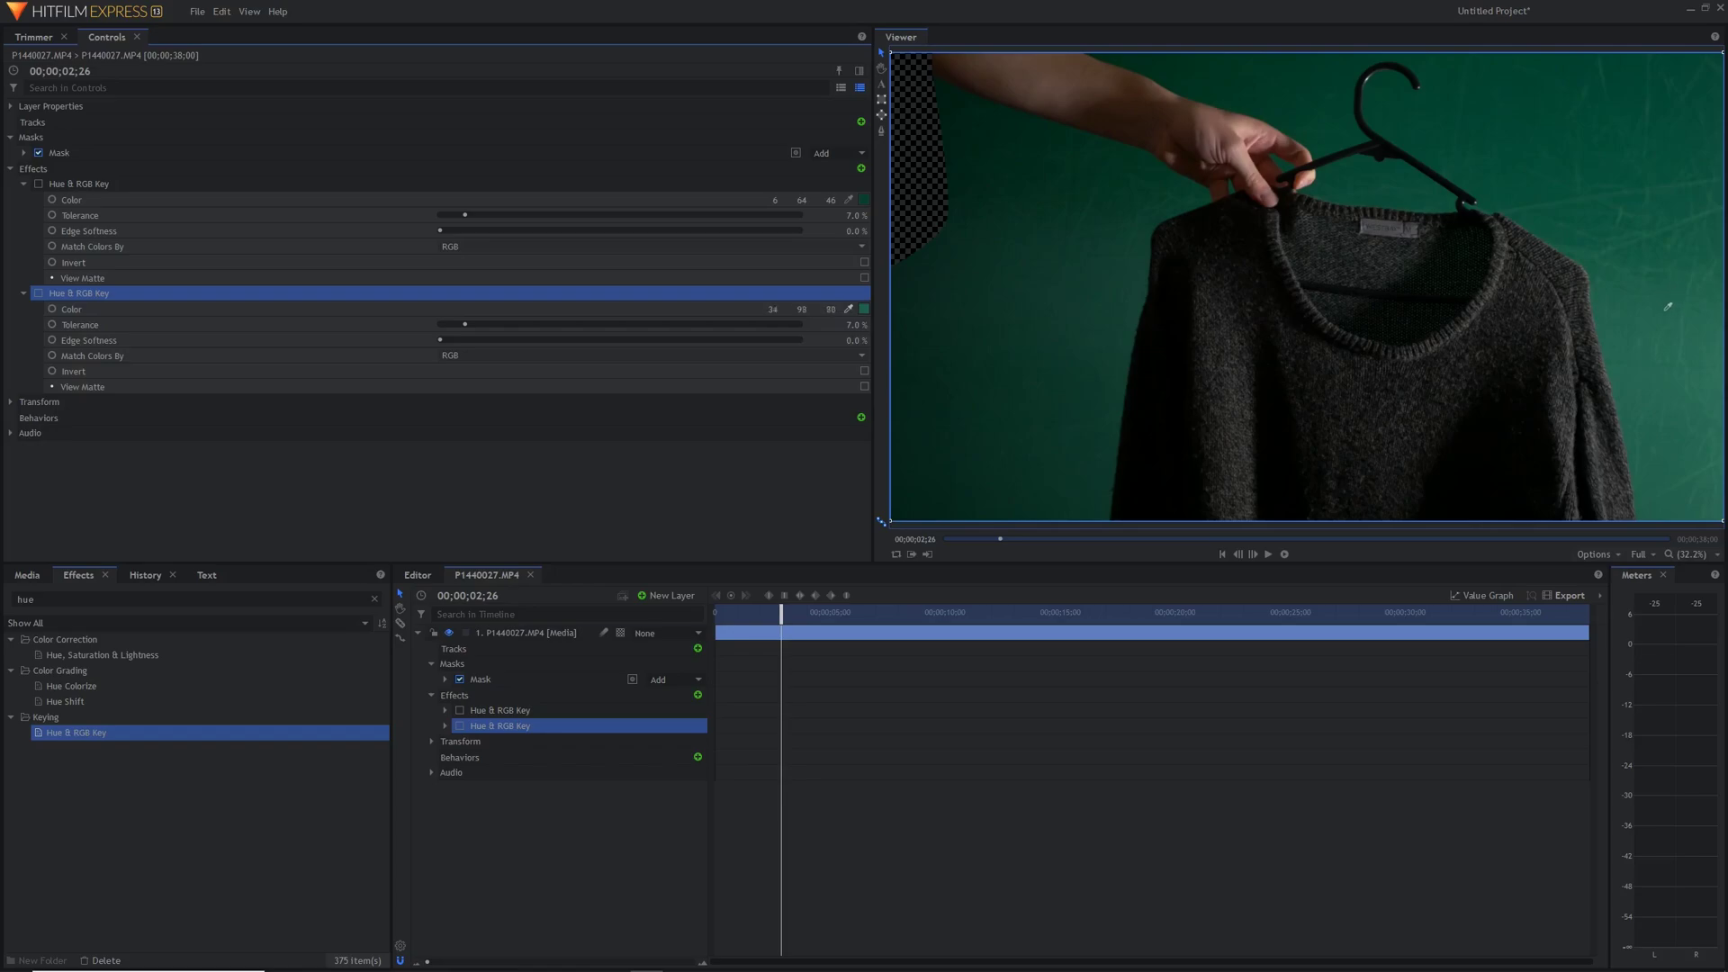
left_click(1668, 306)
left_click(39, 293)
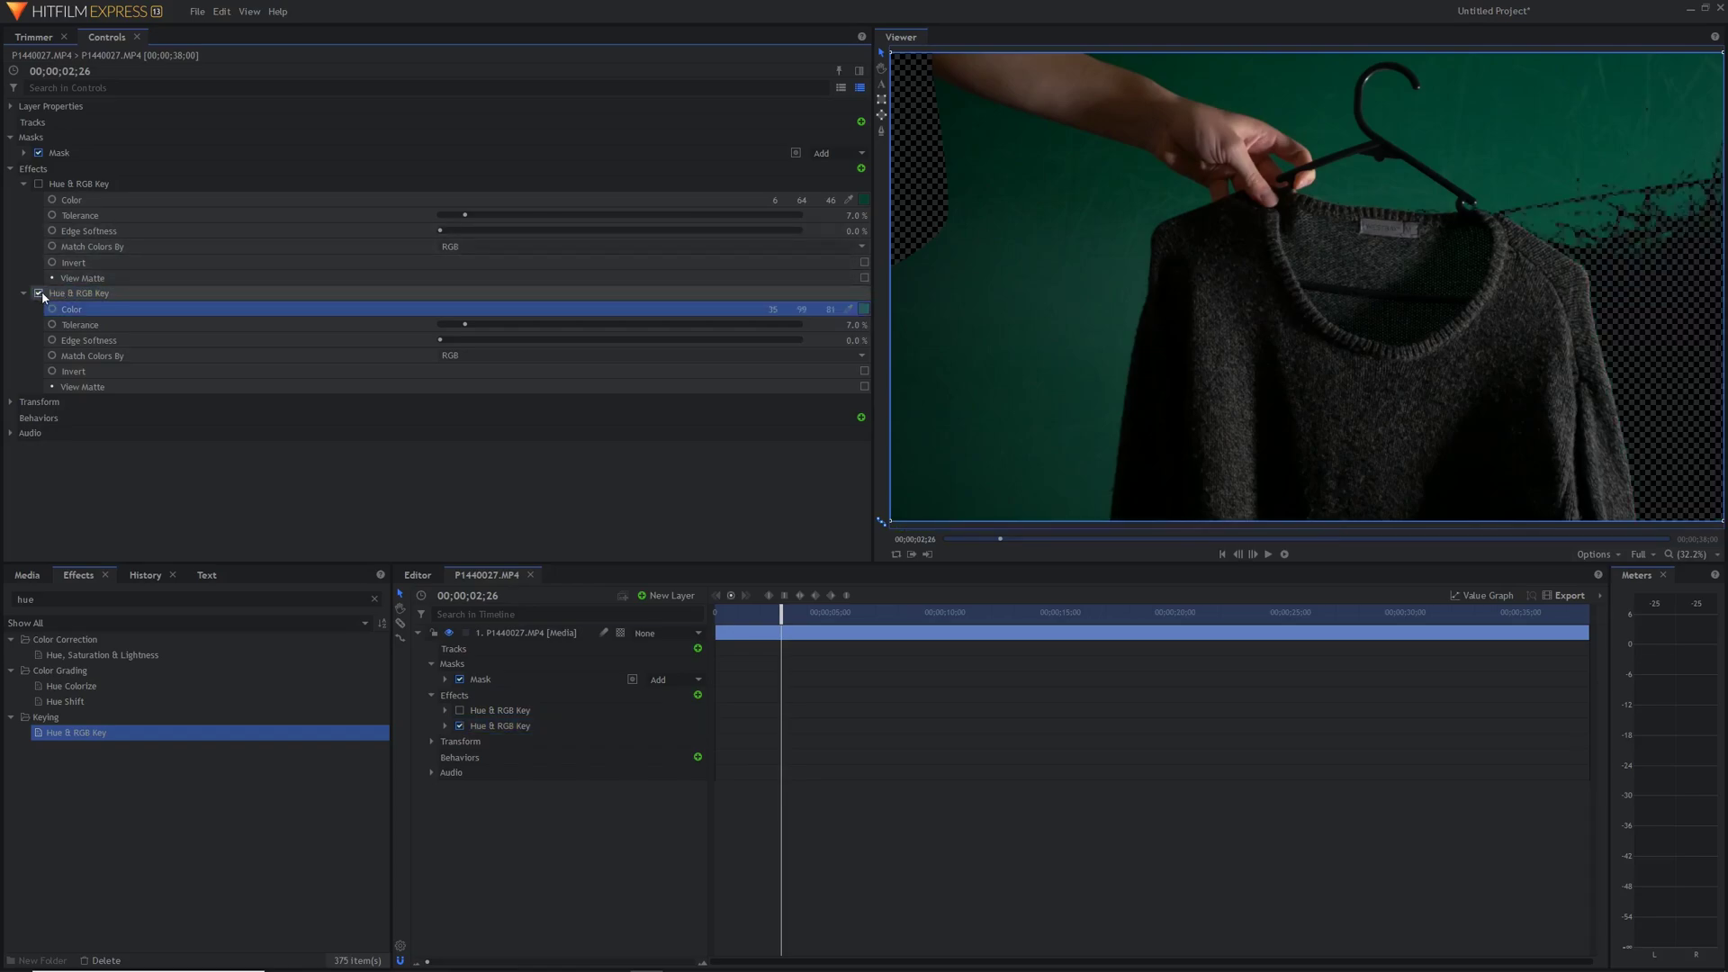
left_click(39, 184)
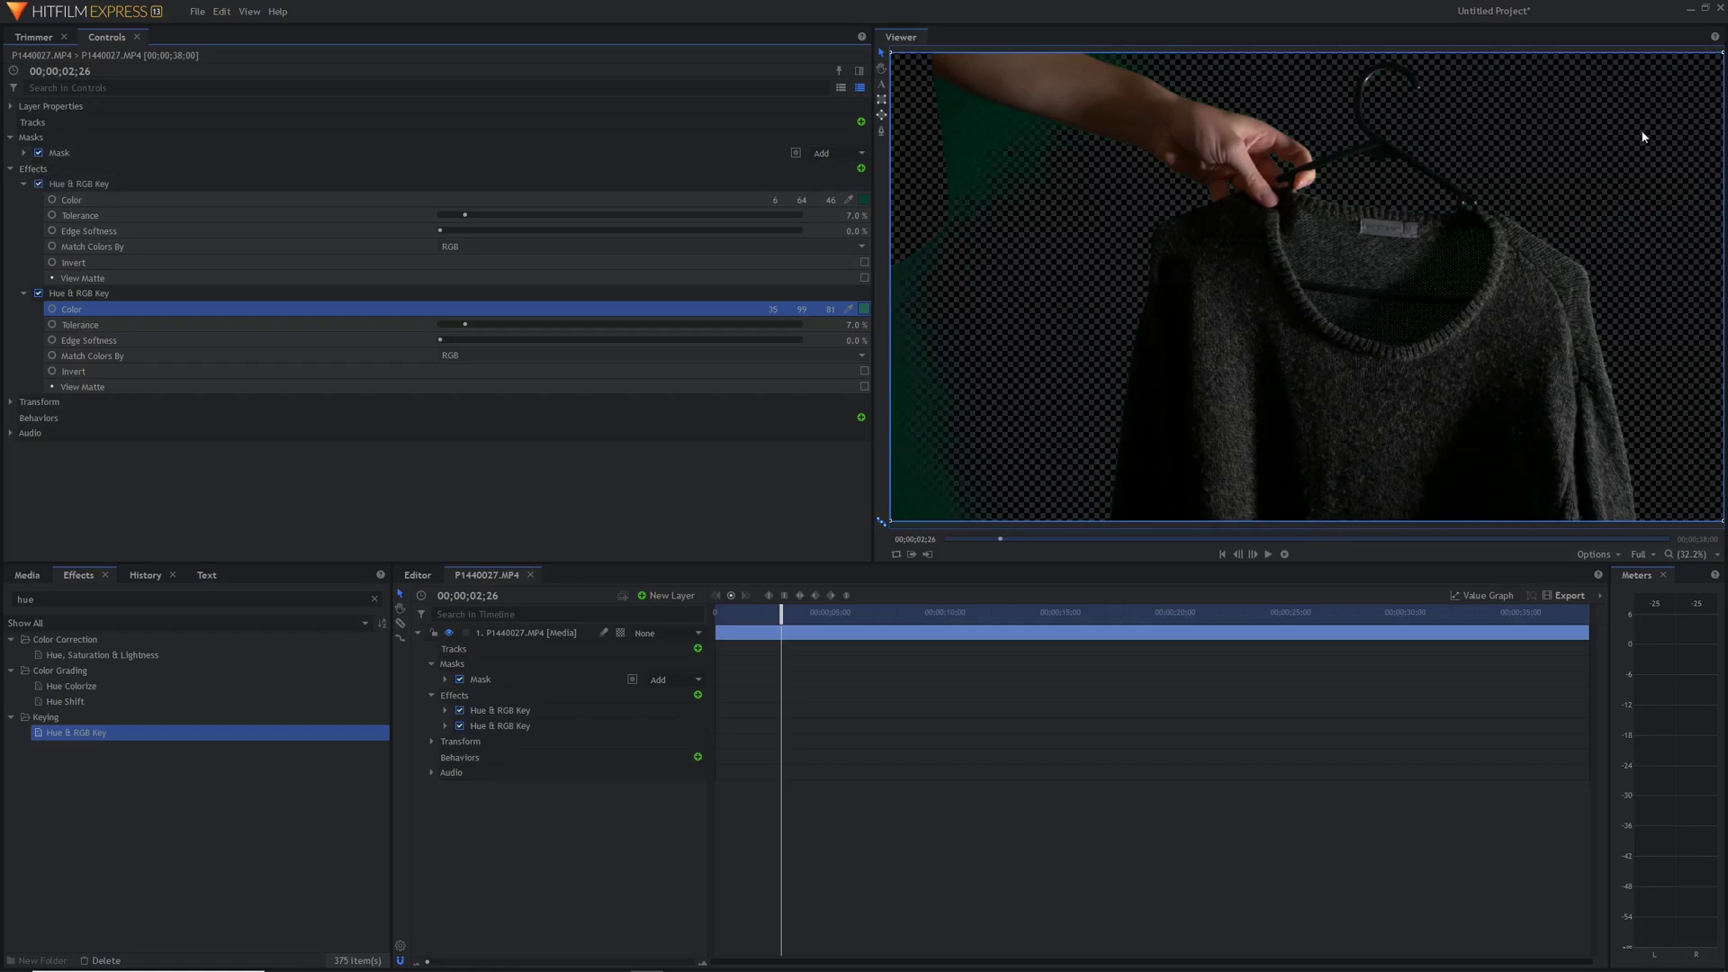
Step: Inspect the keyed edges around the hanger, collar and shoulder up close, and check the second key's matte
scroll(1485, 198, "up", 3)
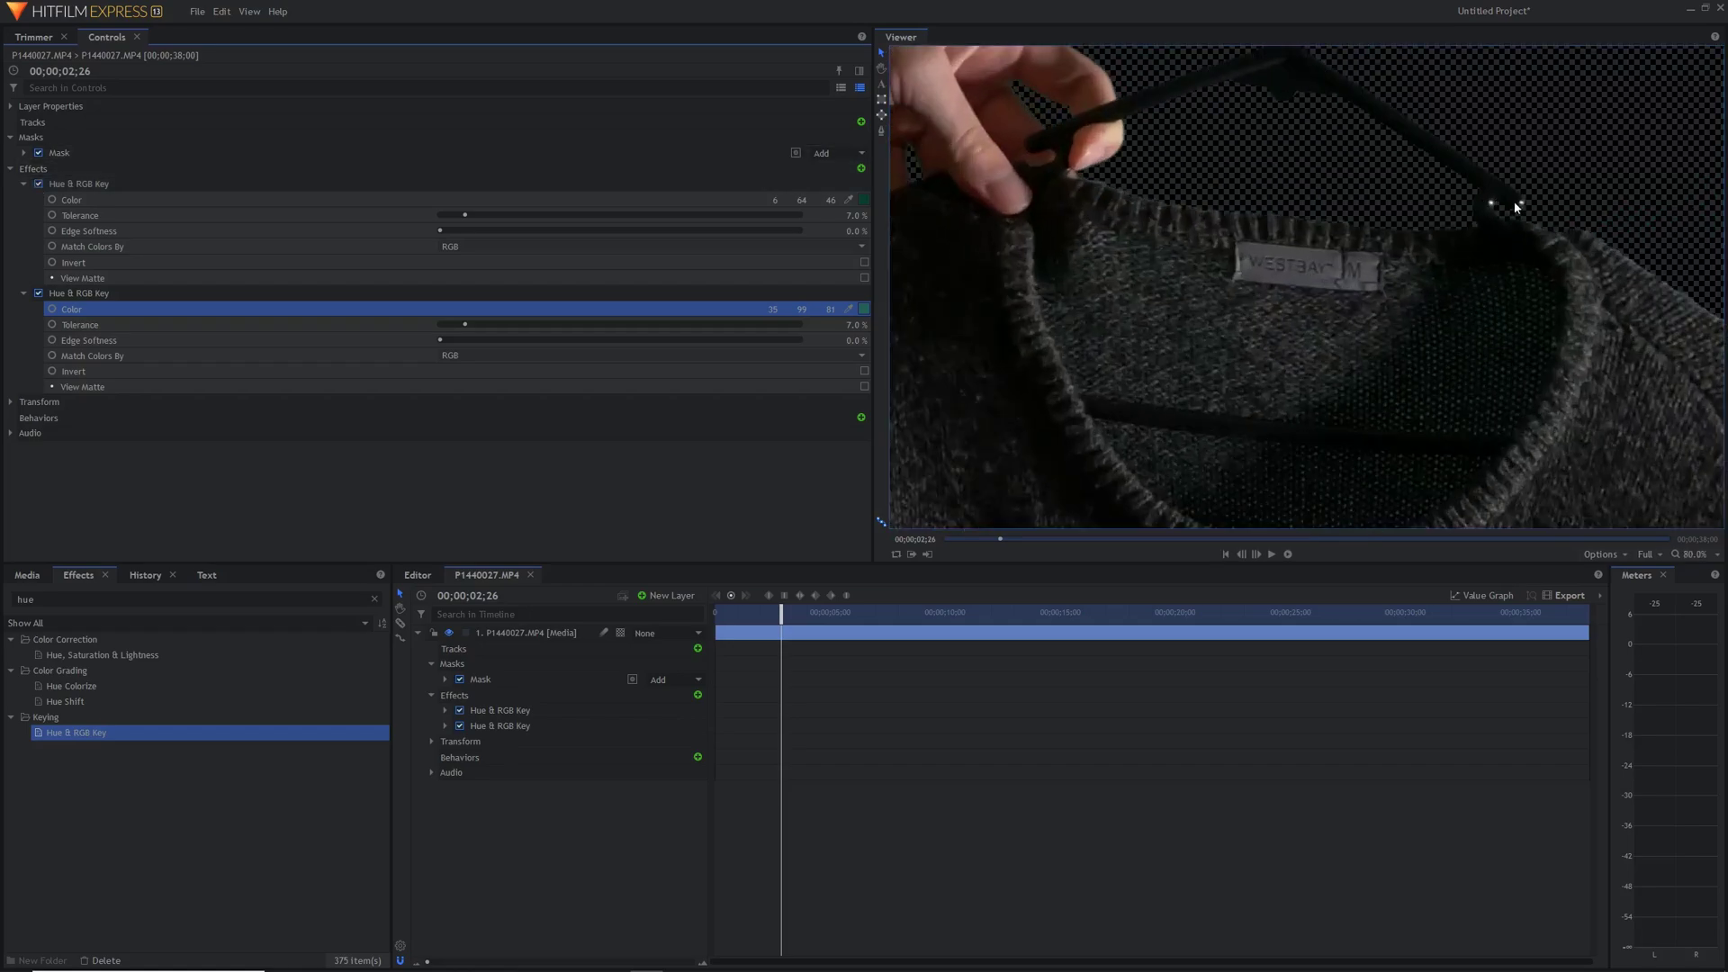
scroll(1386, 191, "down", 1)
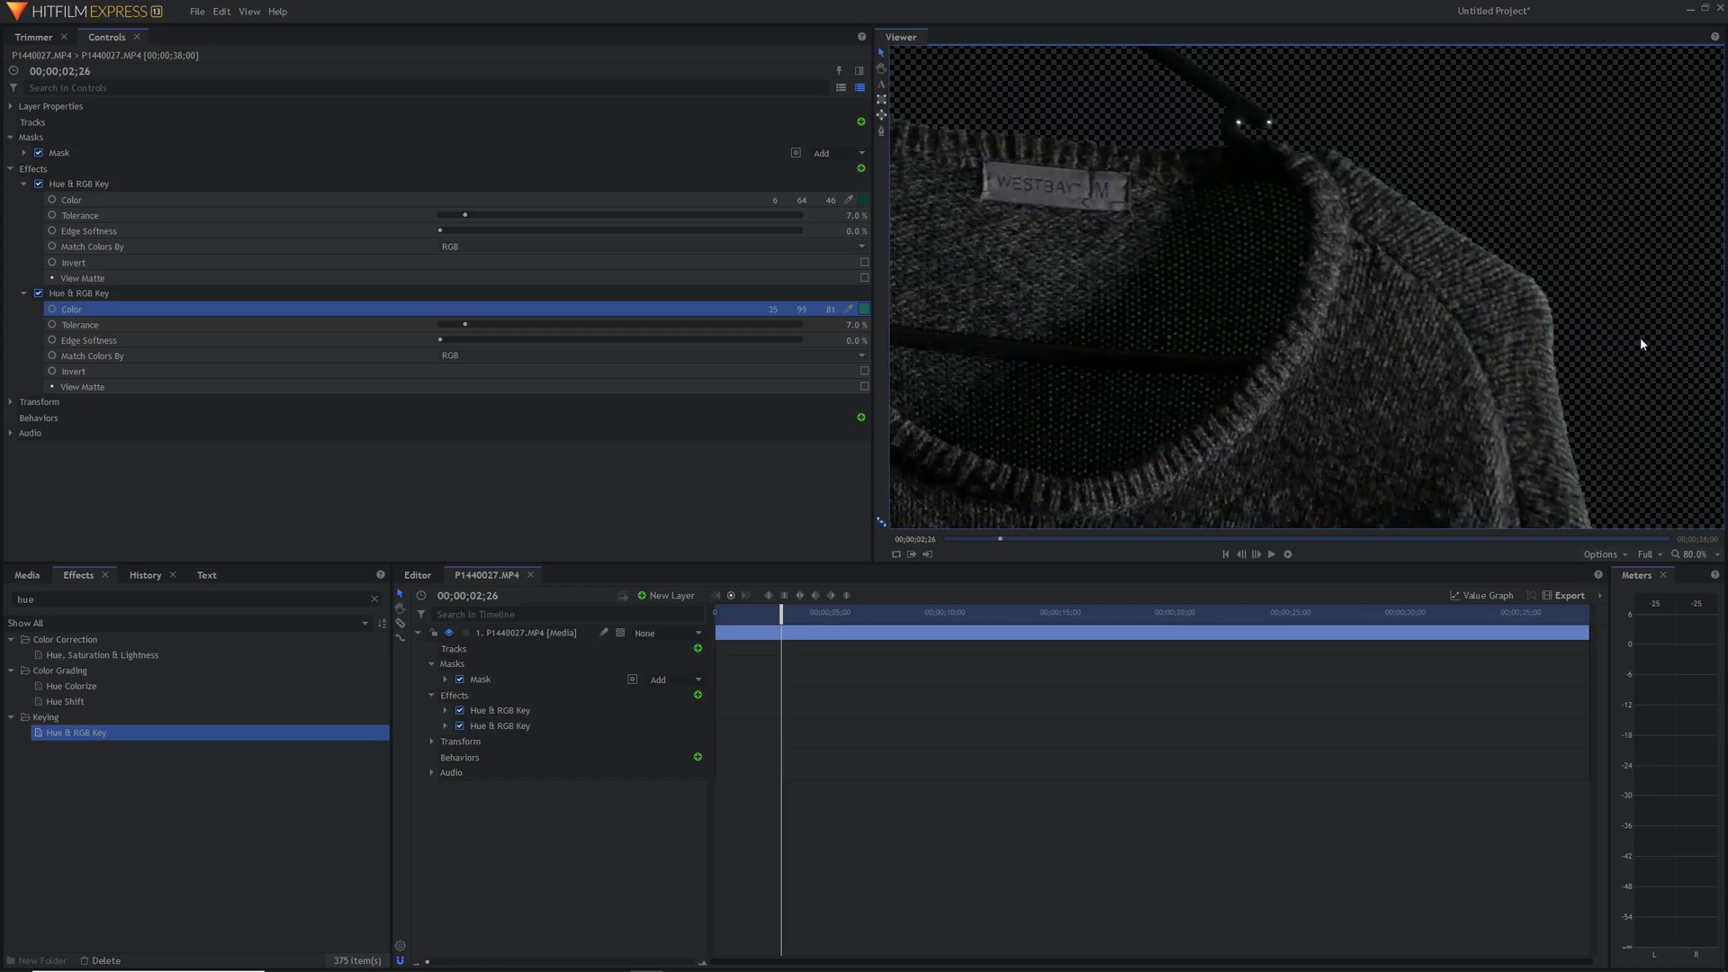
scroll(1640, 337, "down", 3)
left_click_drag(1631, 301, 1342, 193)
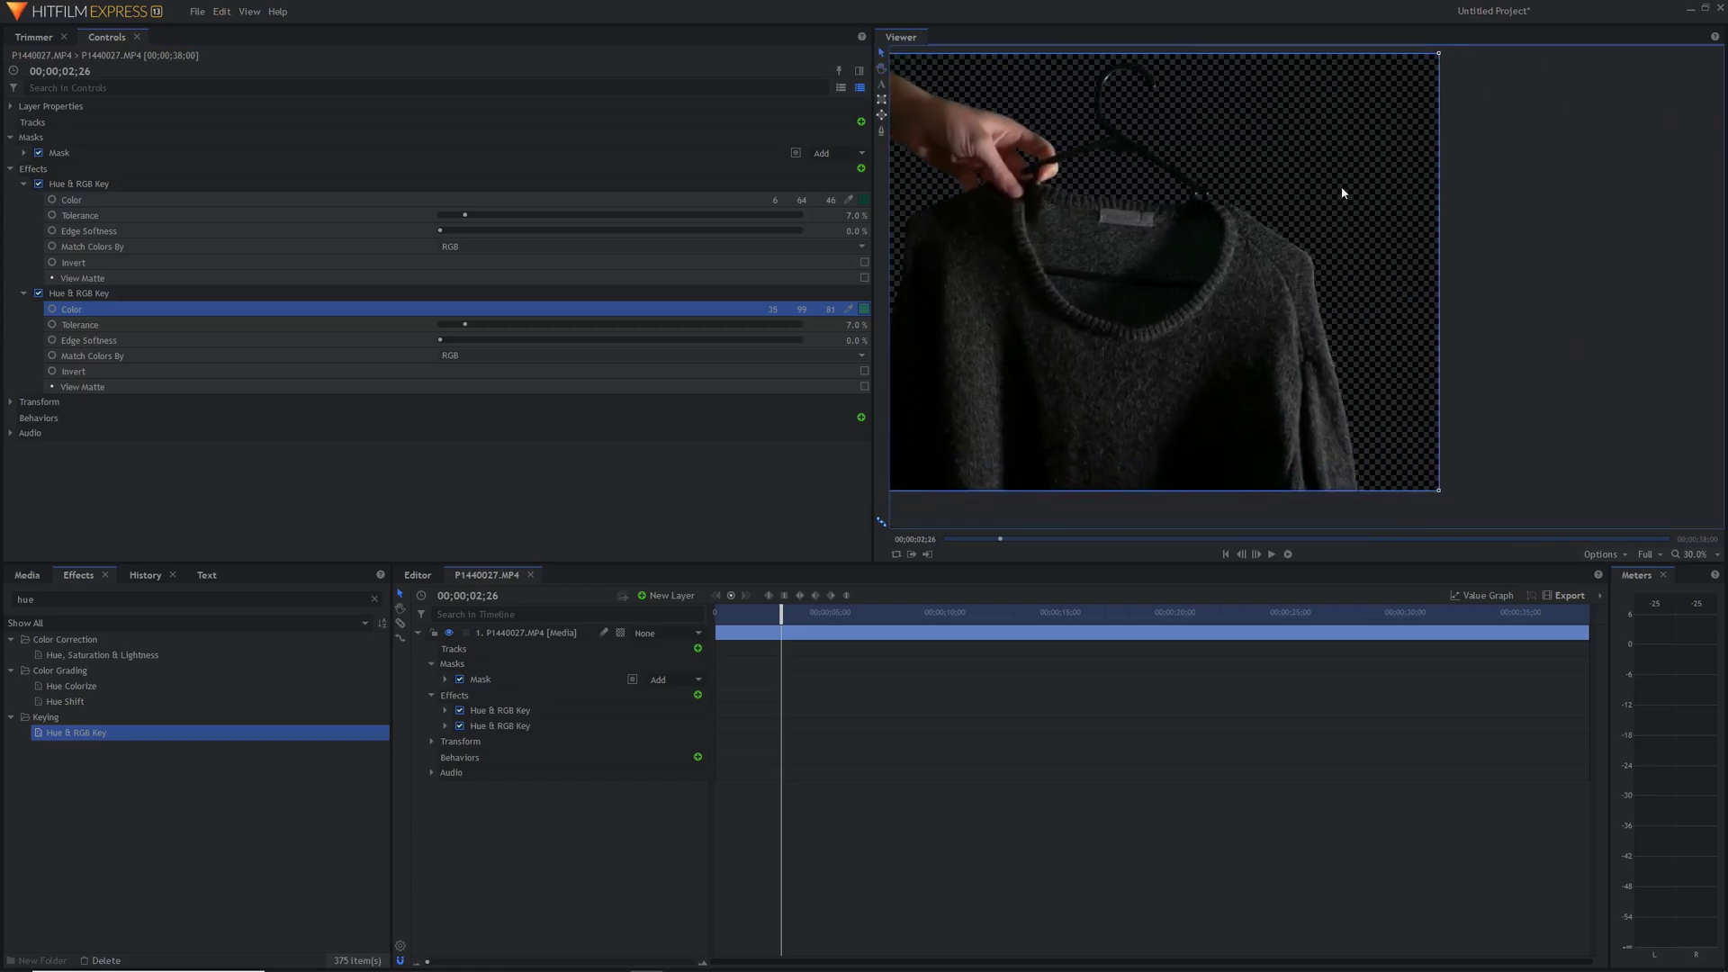
left_click(1696, 554)
left_click(1685, 723)
left_click(864, 386)
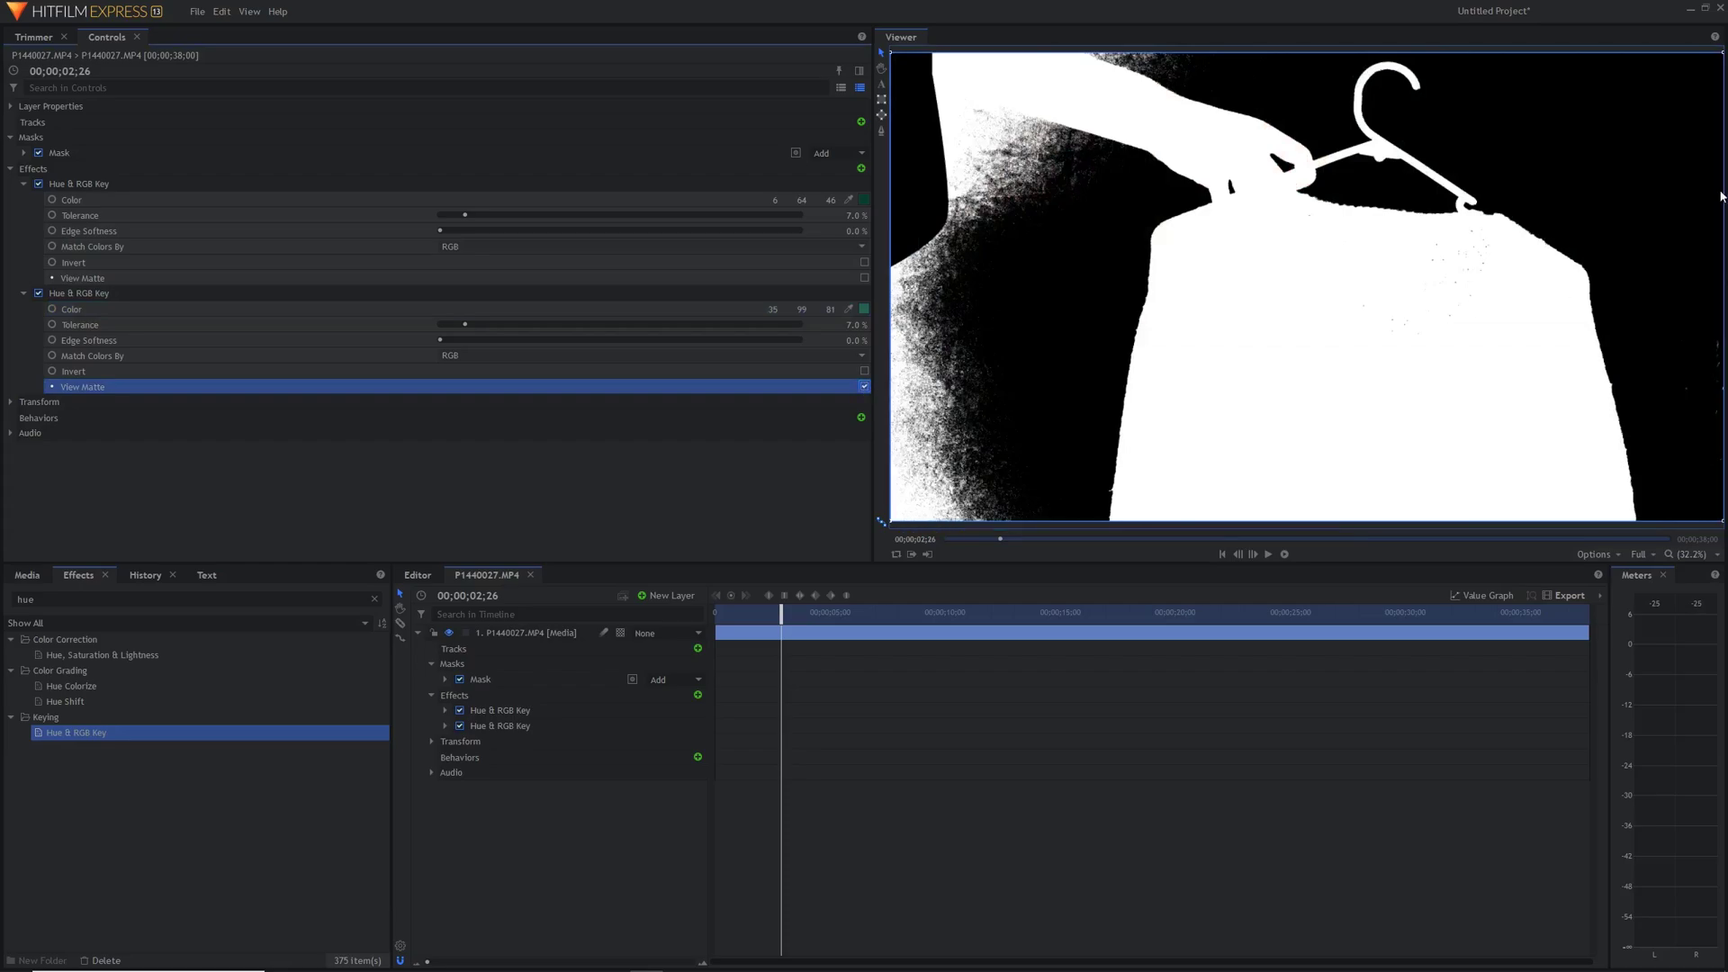
left_click(864, 386)
Step: Duplicate the second Hue & RGB Key, disable all three keys, and expand the new copy's settings
left_click(48, 294)
key("ctrl+d")
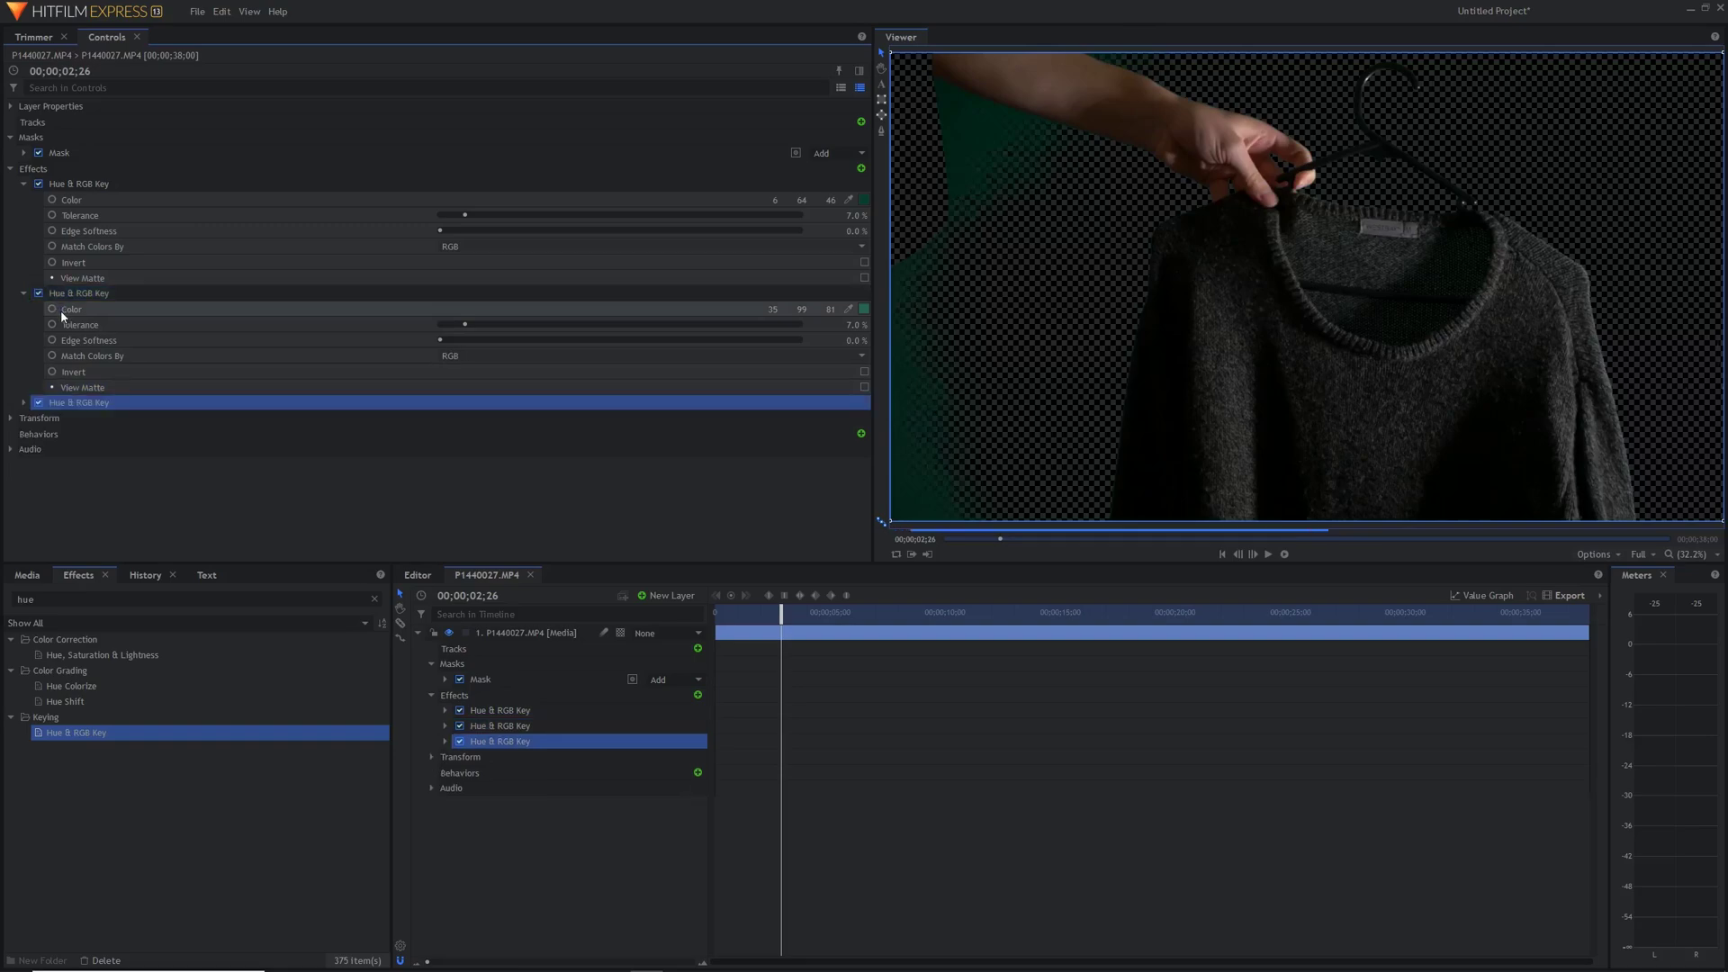
left_click(38, 293)
left_click(38, 184)
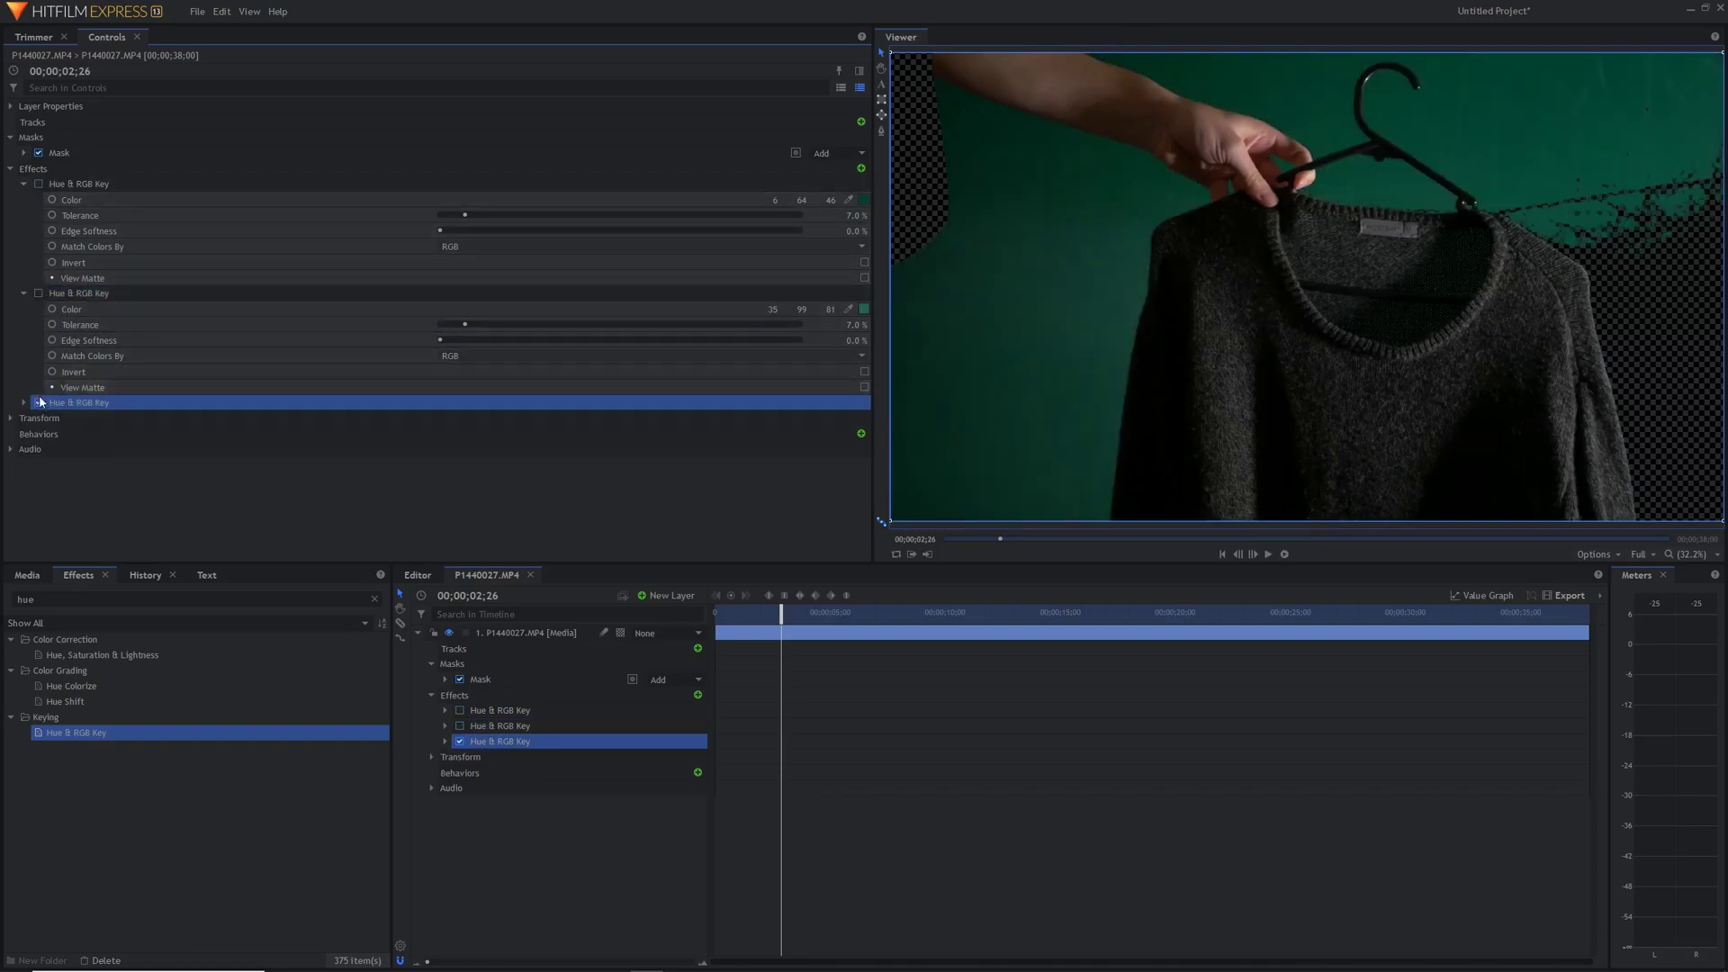
left_click(38, 403)
left_click(25, 402)
Step: Sample the dark green backdrop just below the arm as the third key's Color, and enable that key with View Matte on
left_click(849, 419)
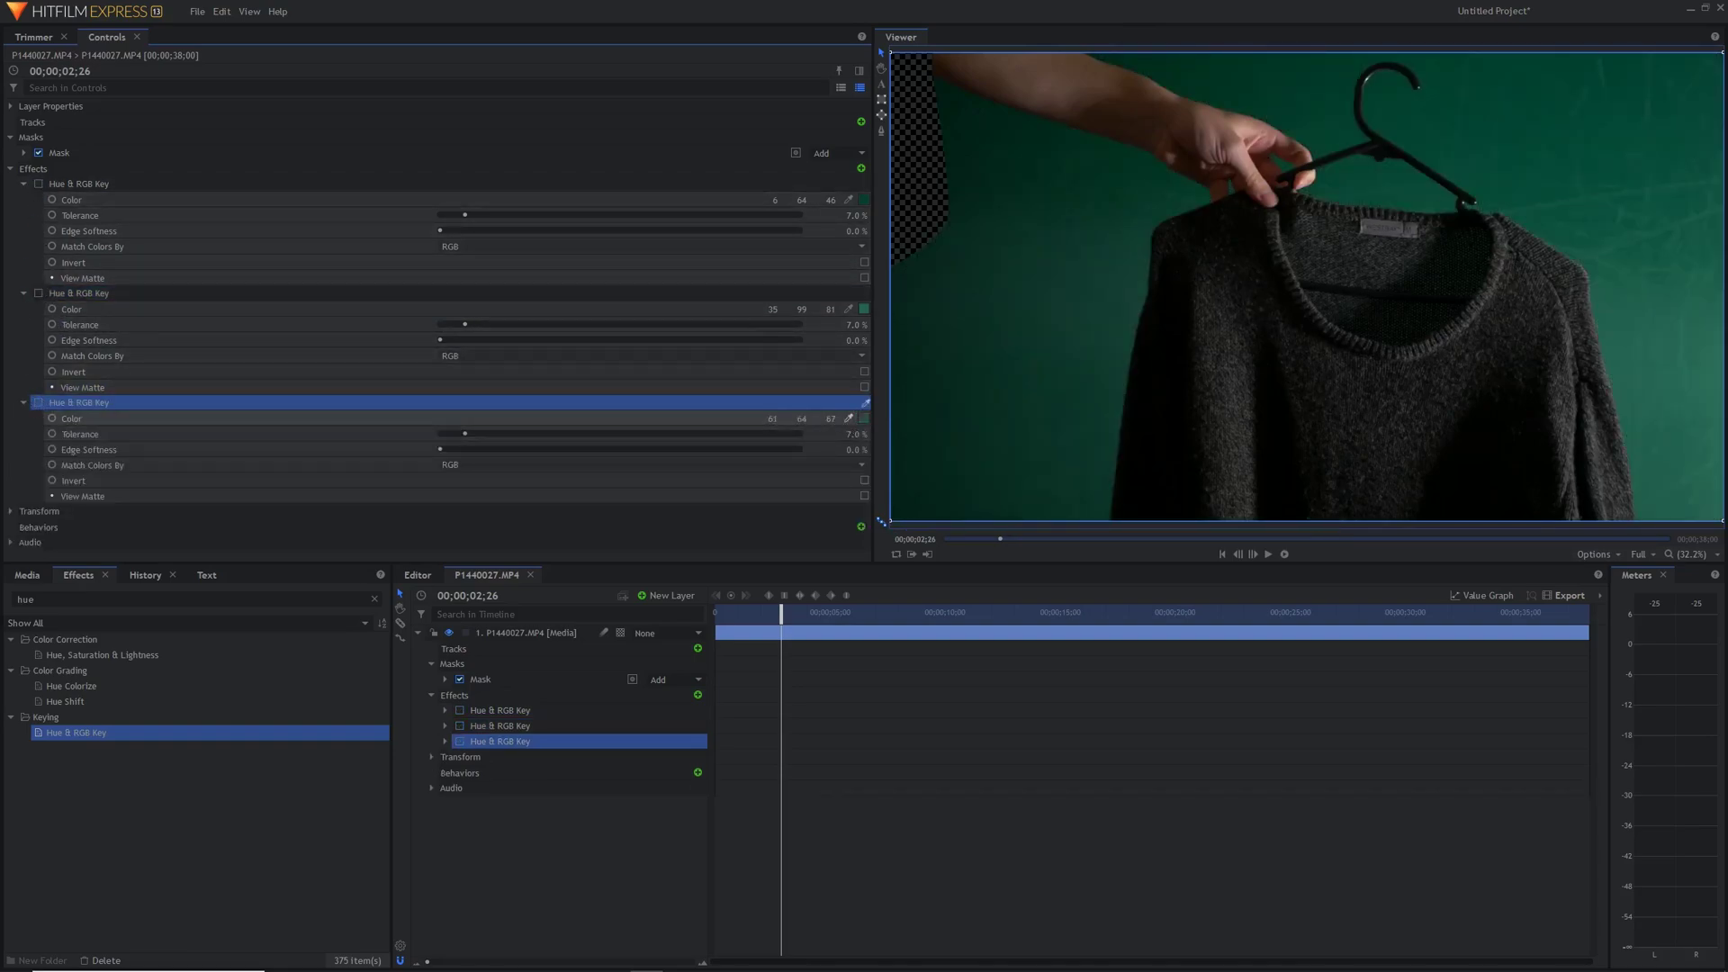
left_click(964, 116)
left_click(38, 402)
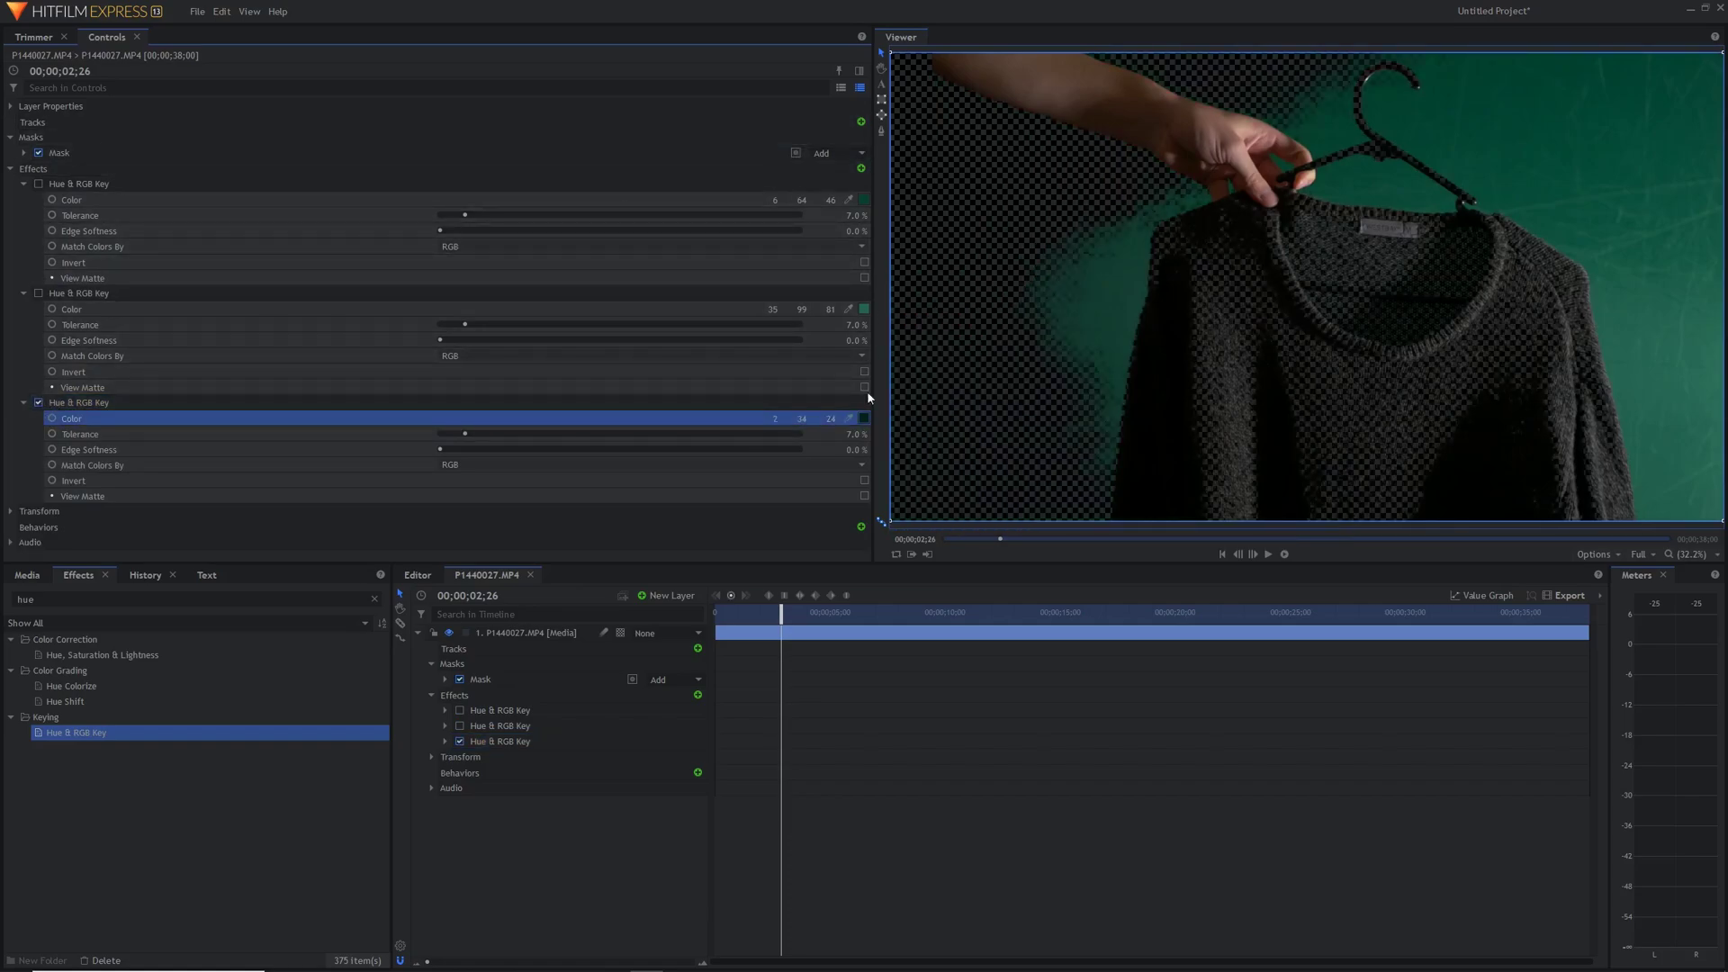
left_click(864, 496)
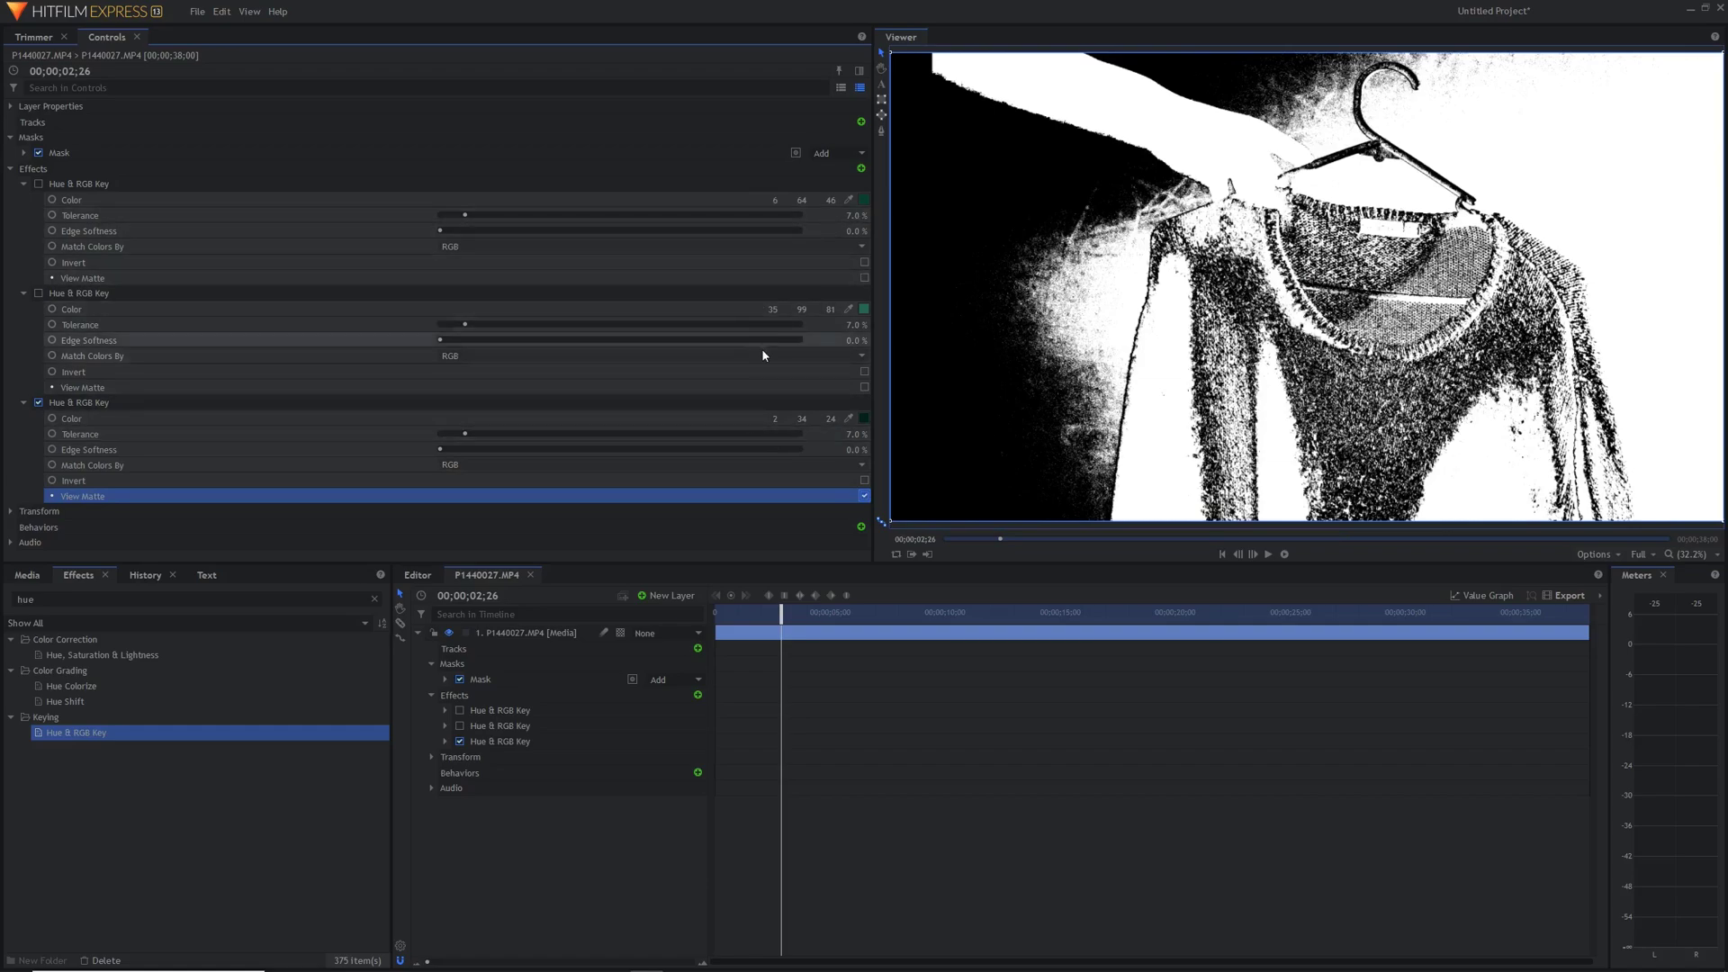
Step: Set the third key's Tolerance to 5.0% and re-enable the other two Hue & RGB Keys
left_click_drag(464, 434, 458, 434)
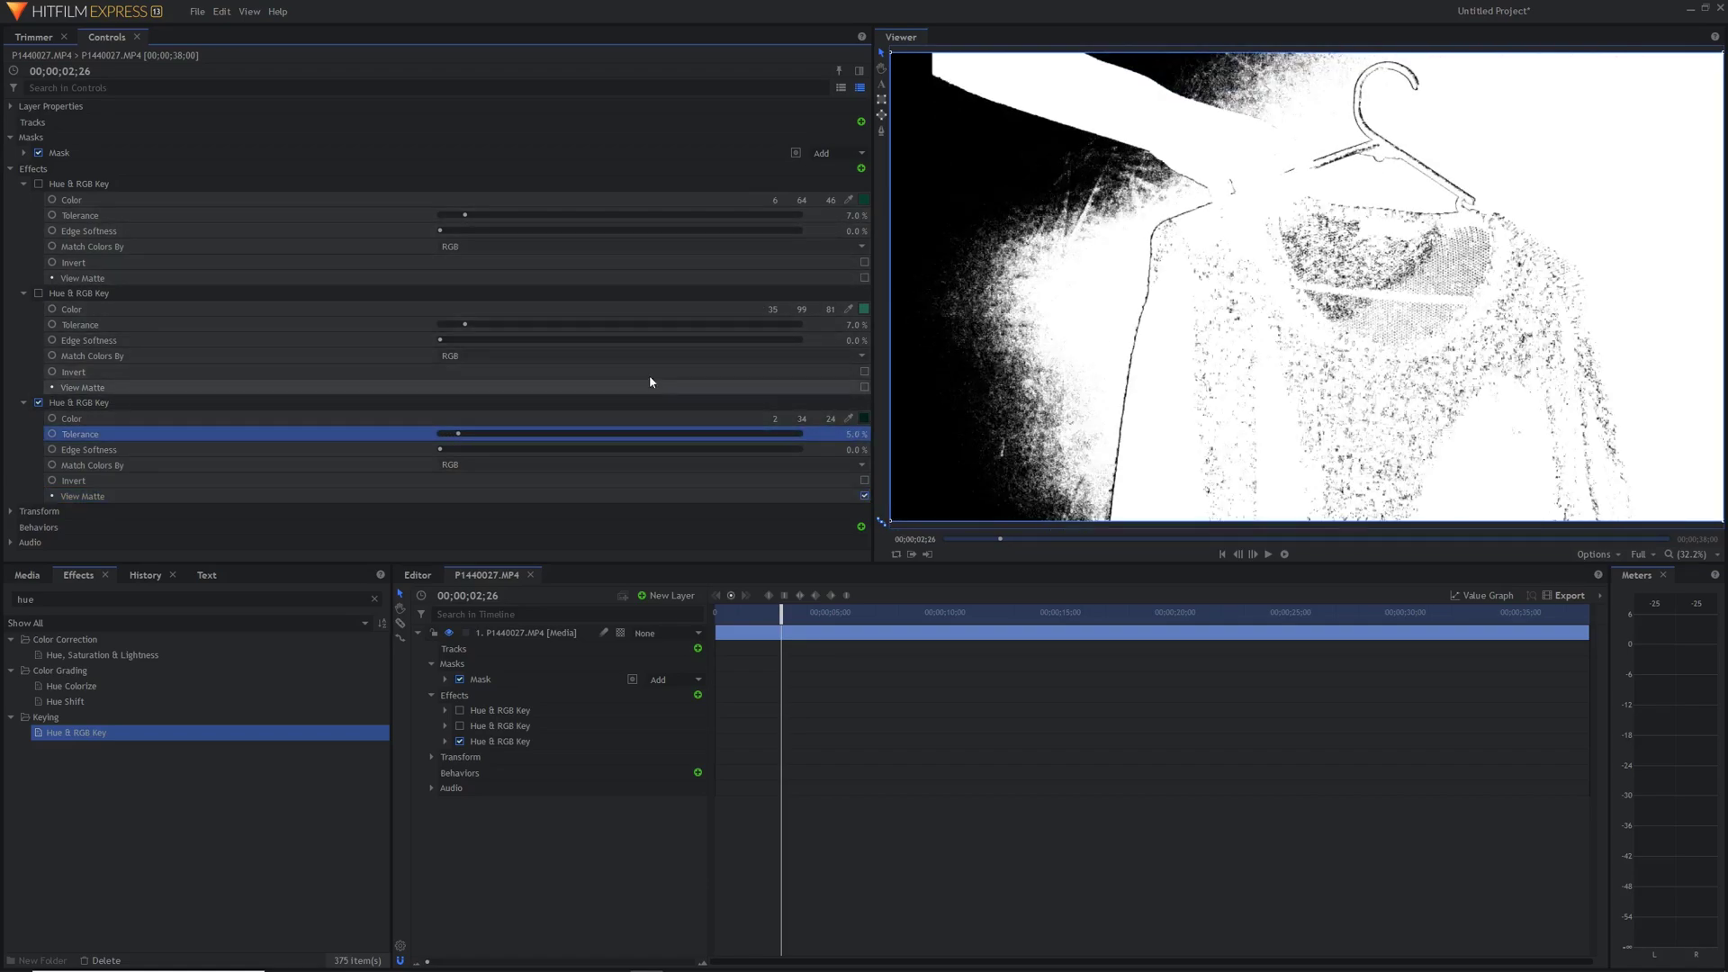
left_click(39, 293)
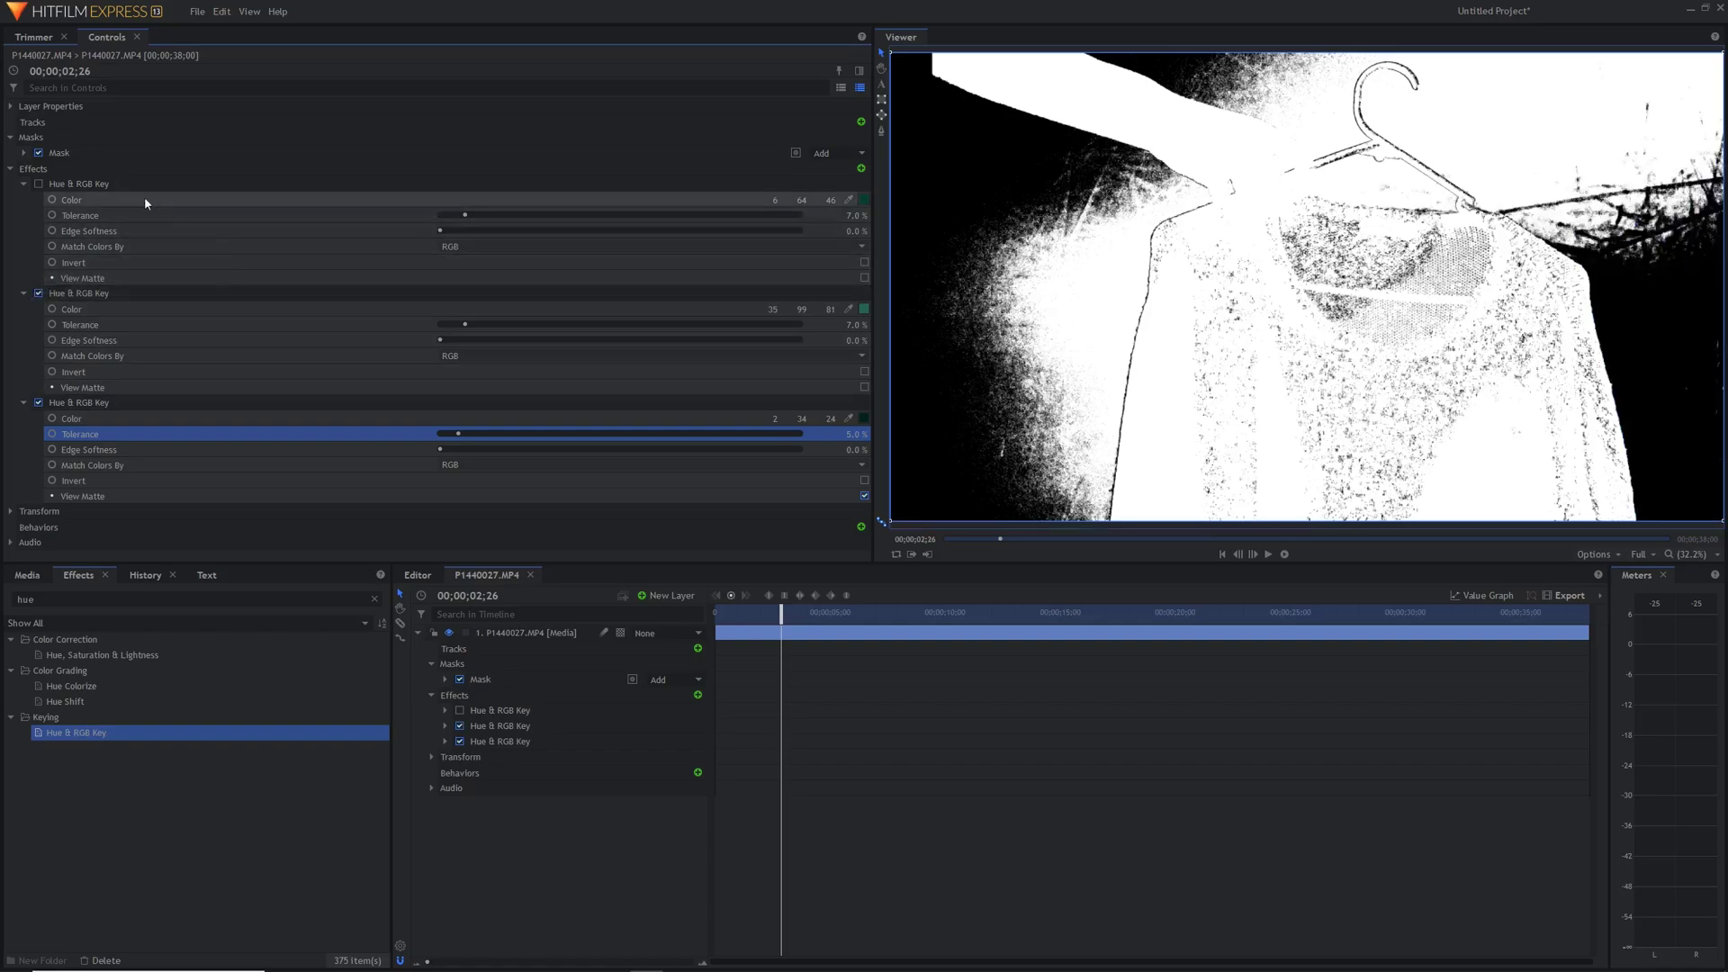
left_click(39, 183)
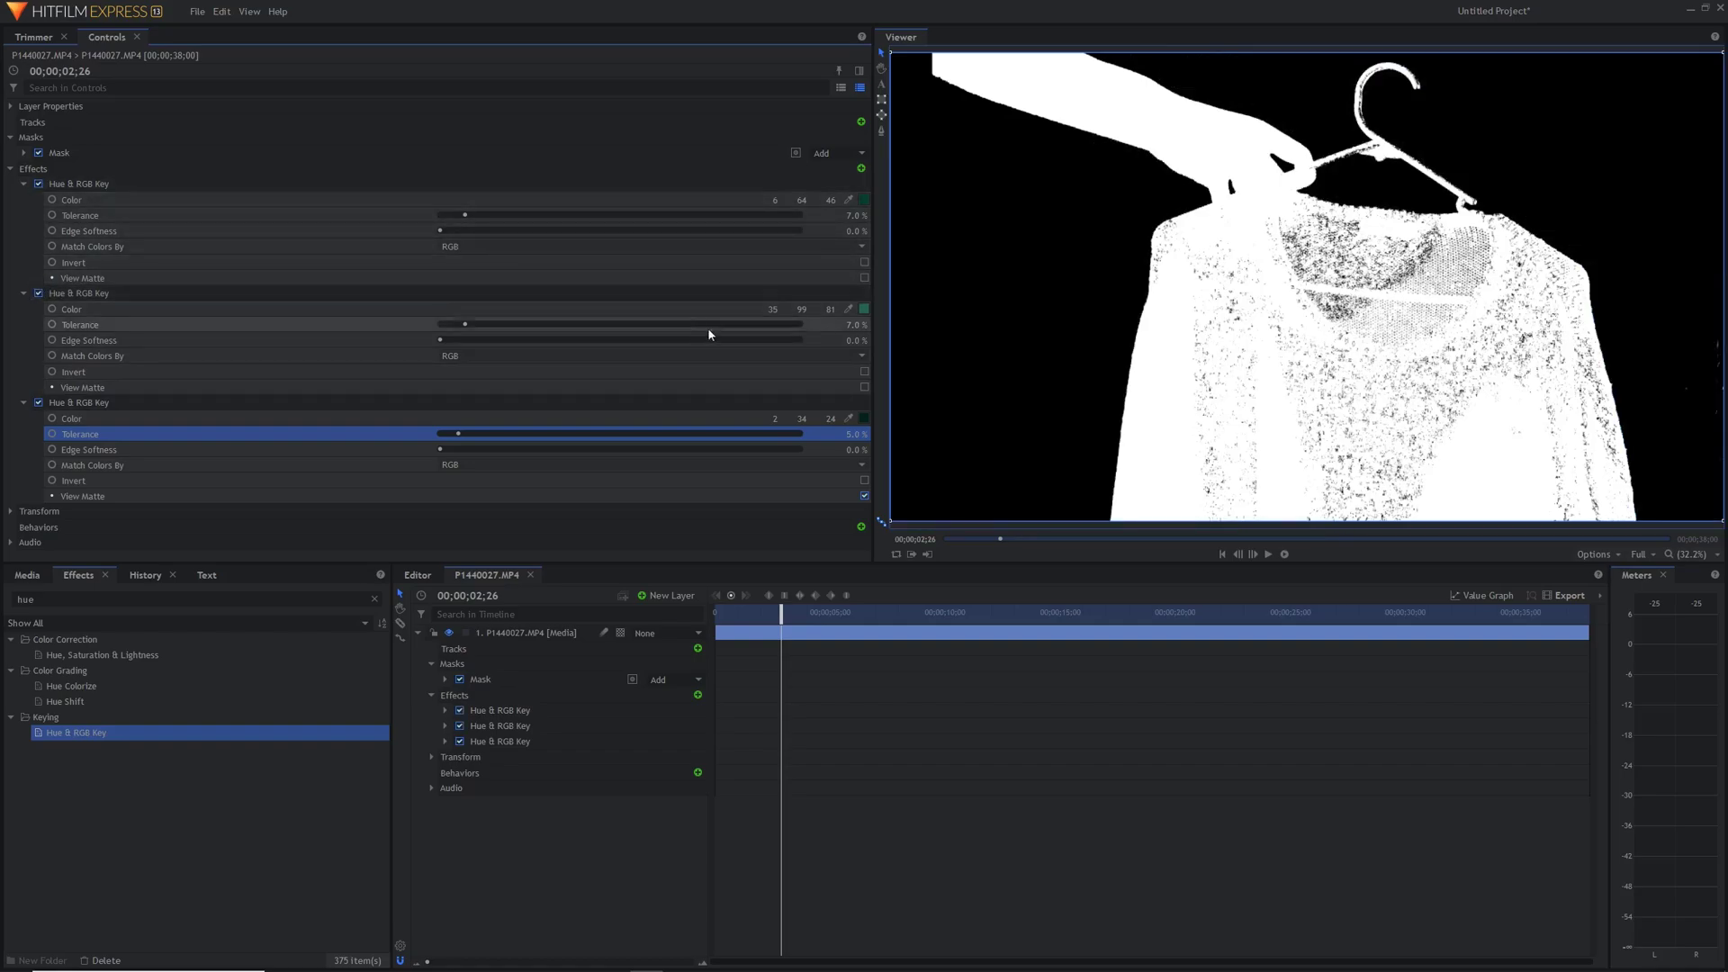
Step: Play the clip to check the matte, lower the third key's Tolerance to 3.0%, and move the playhead to 00;00;09;09
key("space")
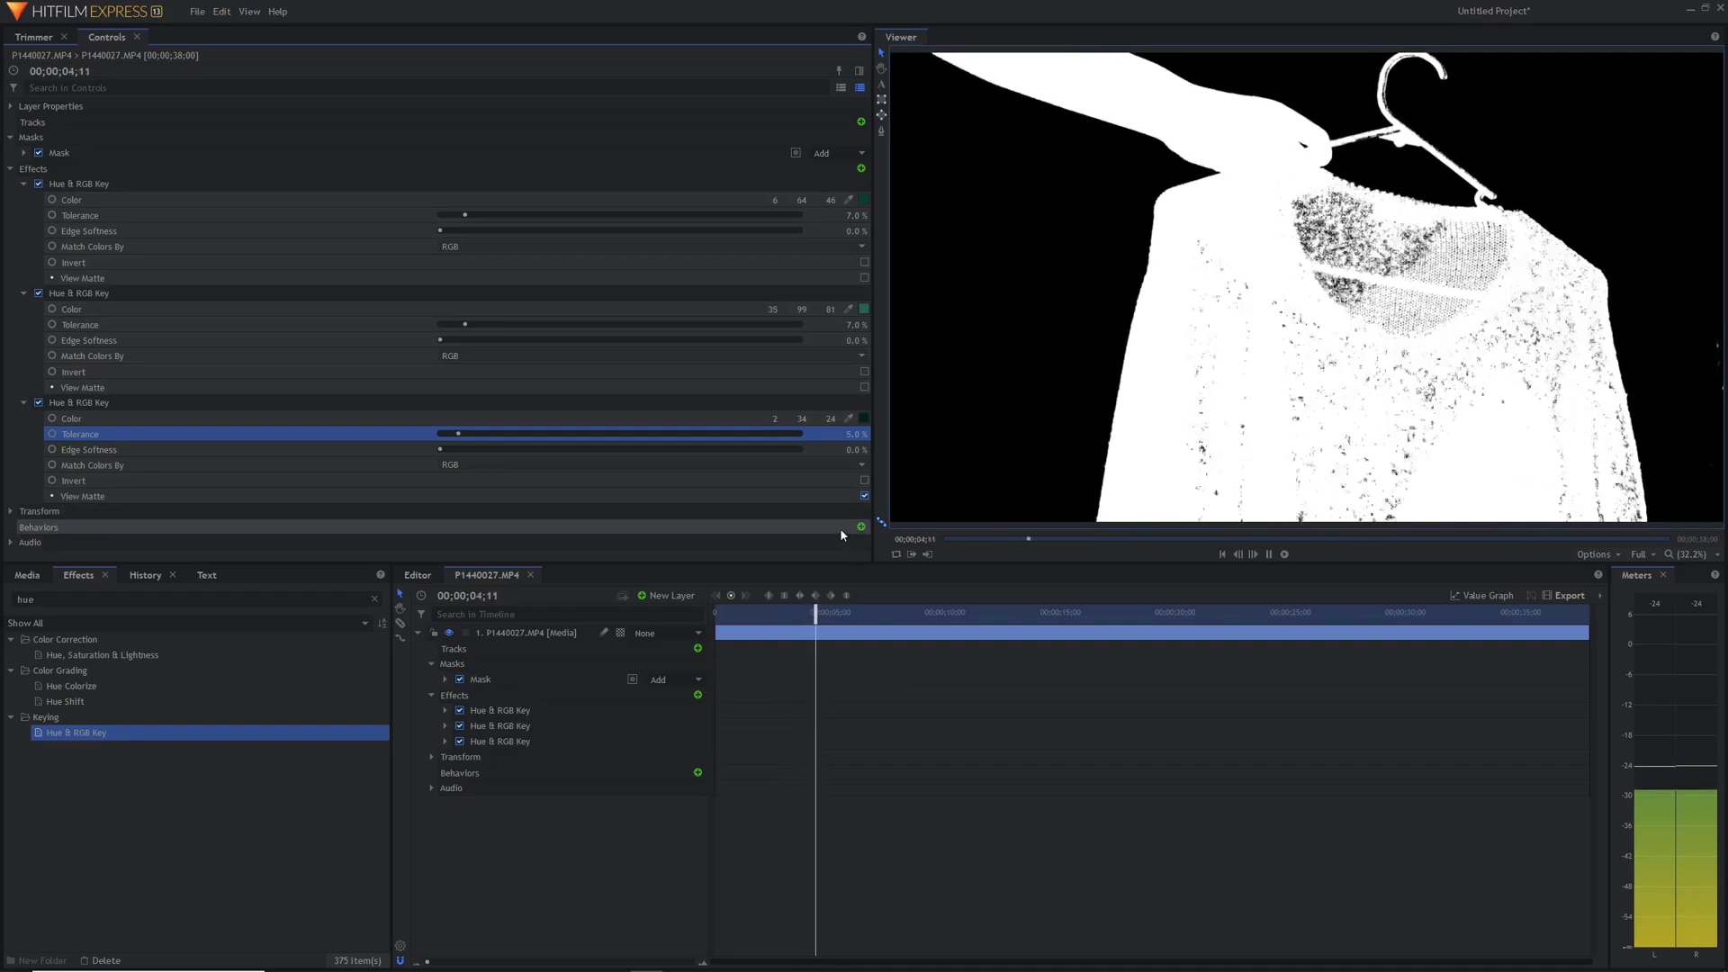
key("Left")
key("Left")
left_click_drag(840, 612, 928, 603)
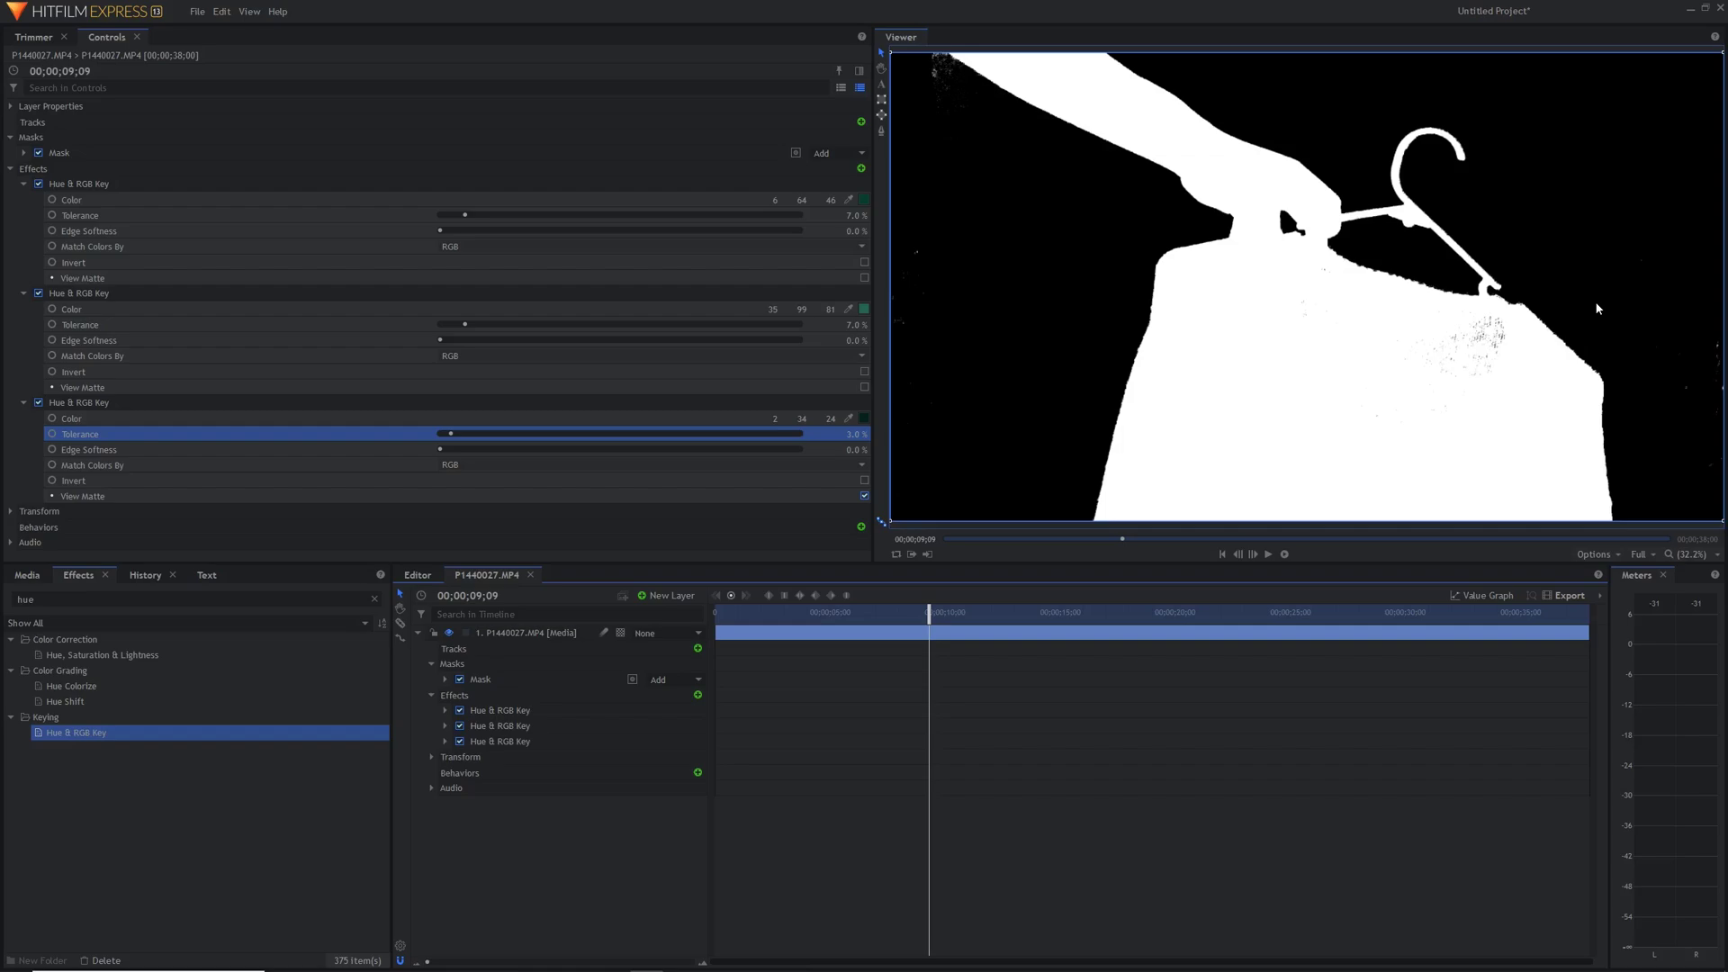
Step: Collapse the settings of all three Hue & RGB Key effects
left_click(23, 185)
left_click(23, 200)
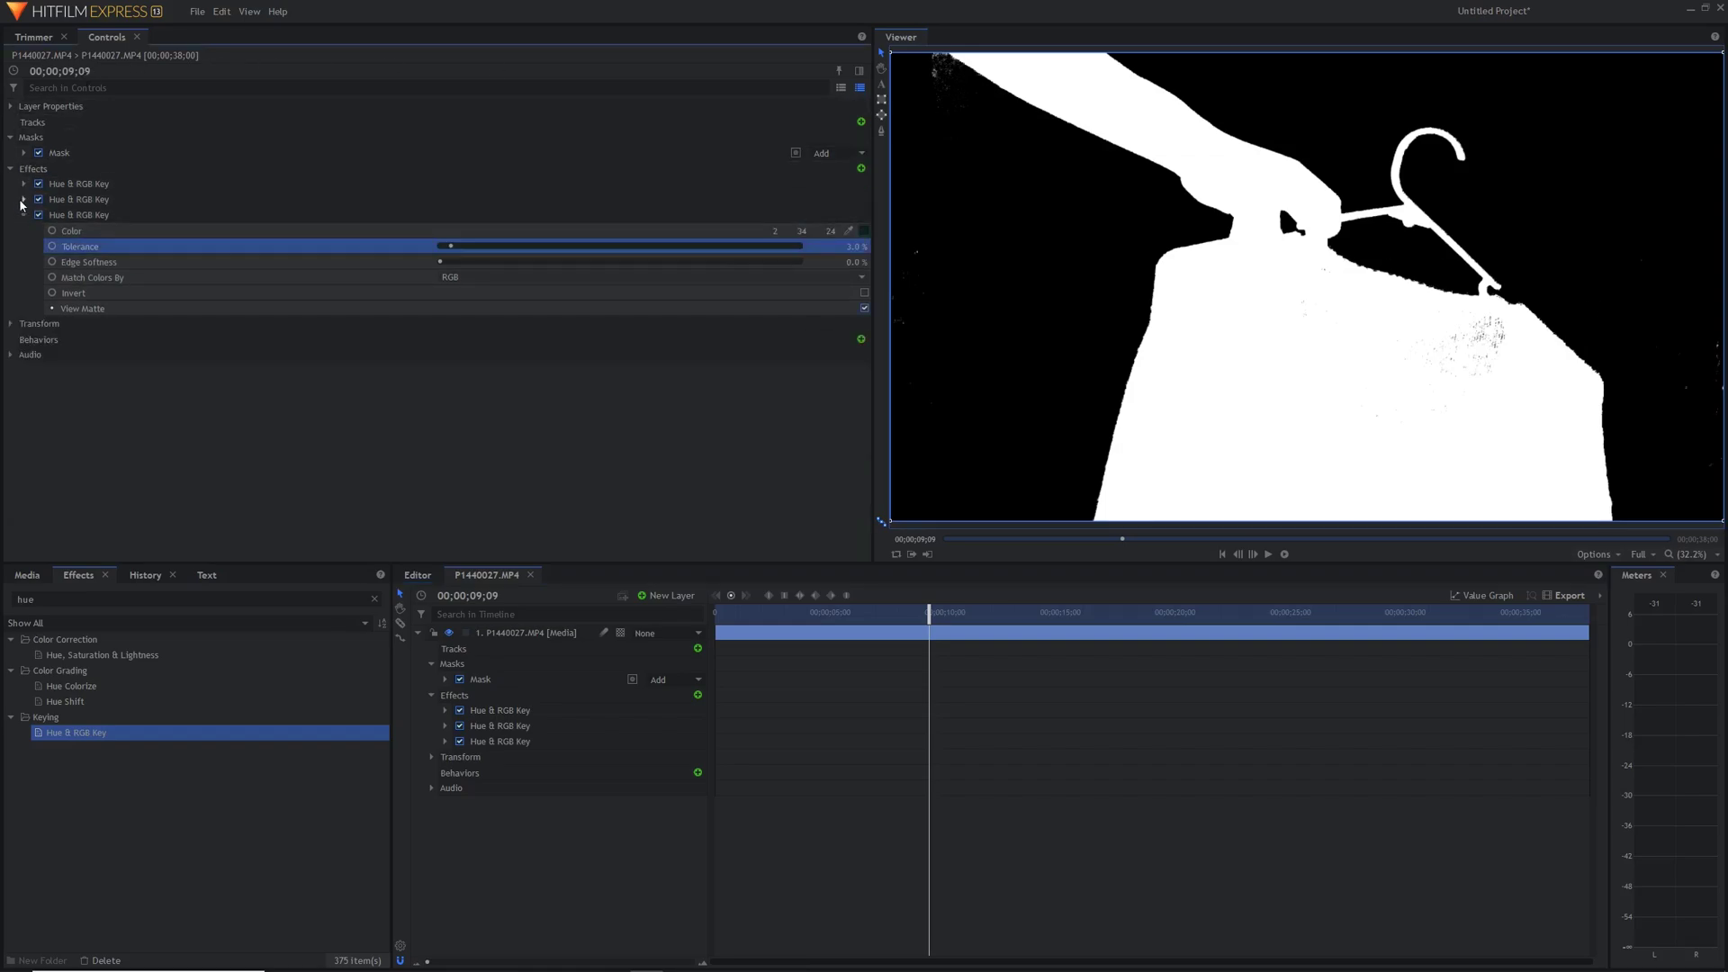
left_click(23, 215)
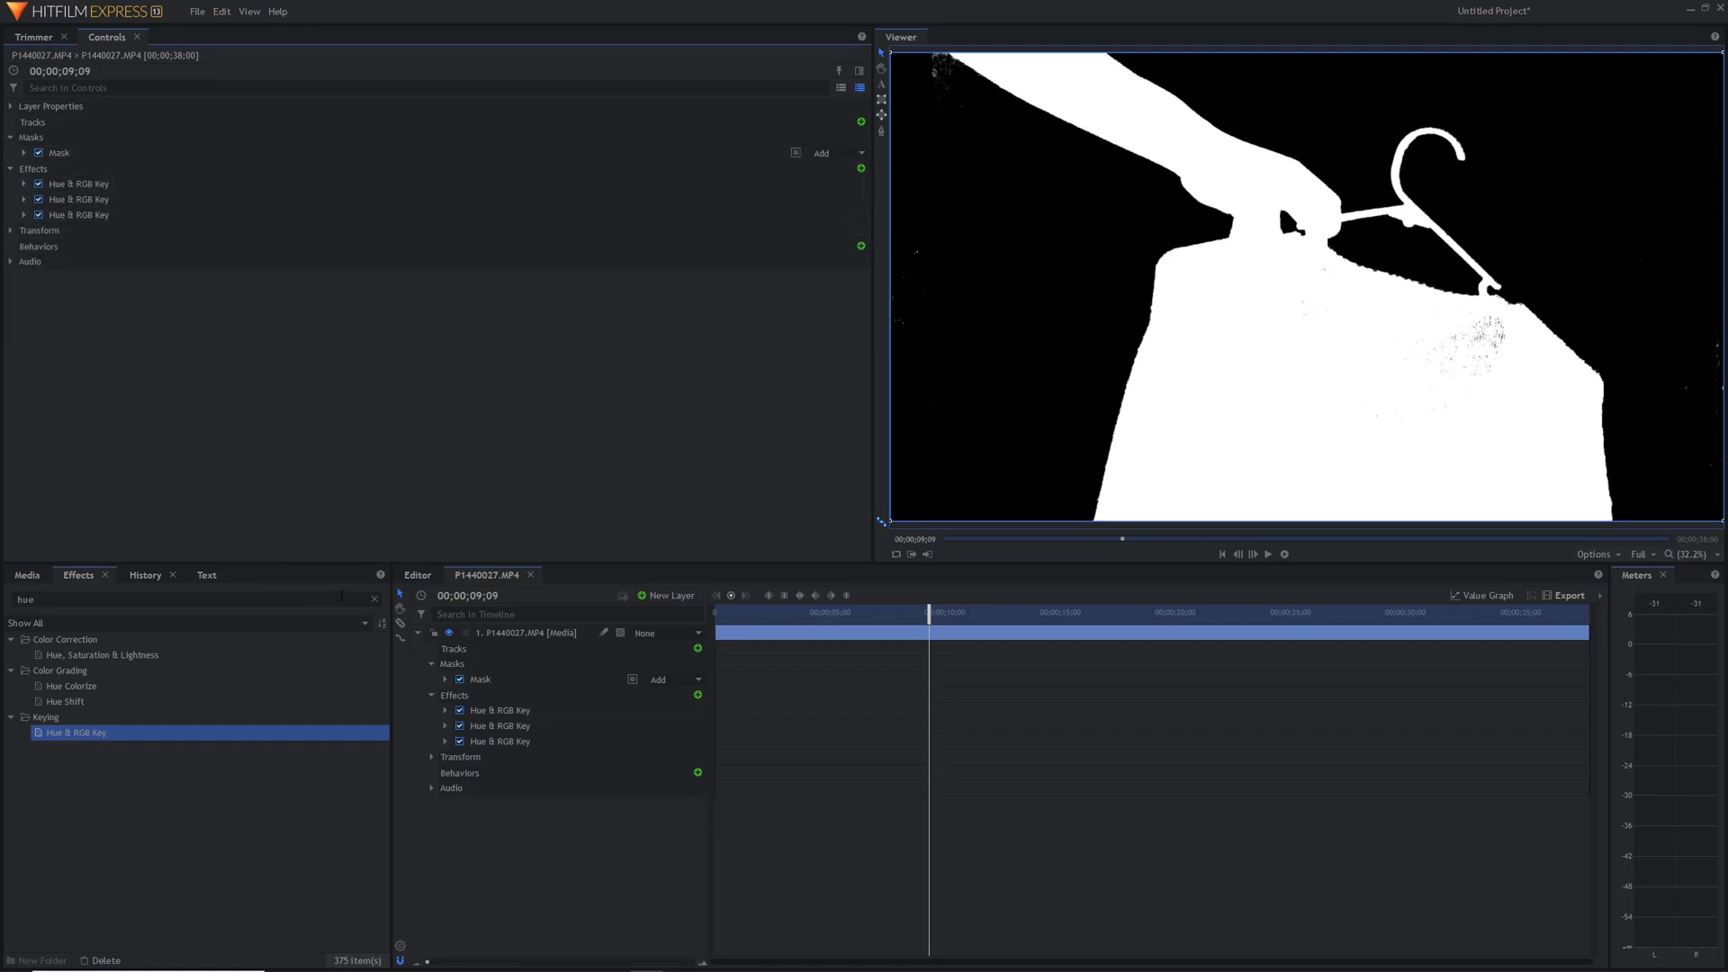
Step: Find the Matte Cleaner effect, add it below the third Hue & RGB Key, and expand its settings
left_click(374, 601)
type("matte")
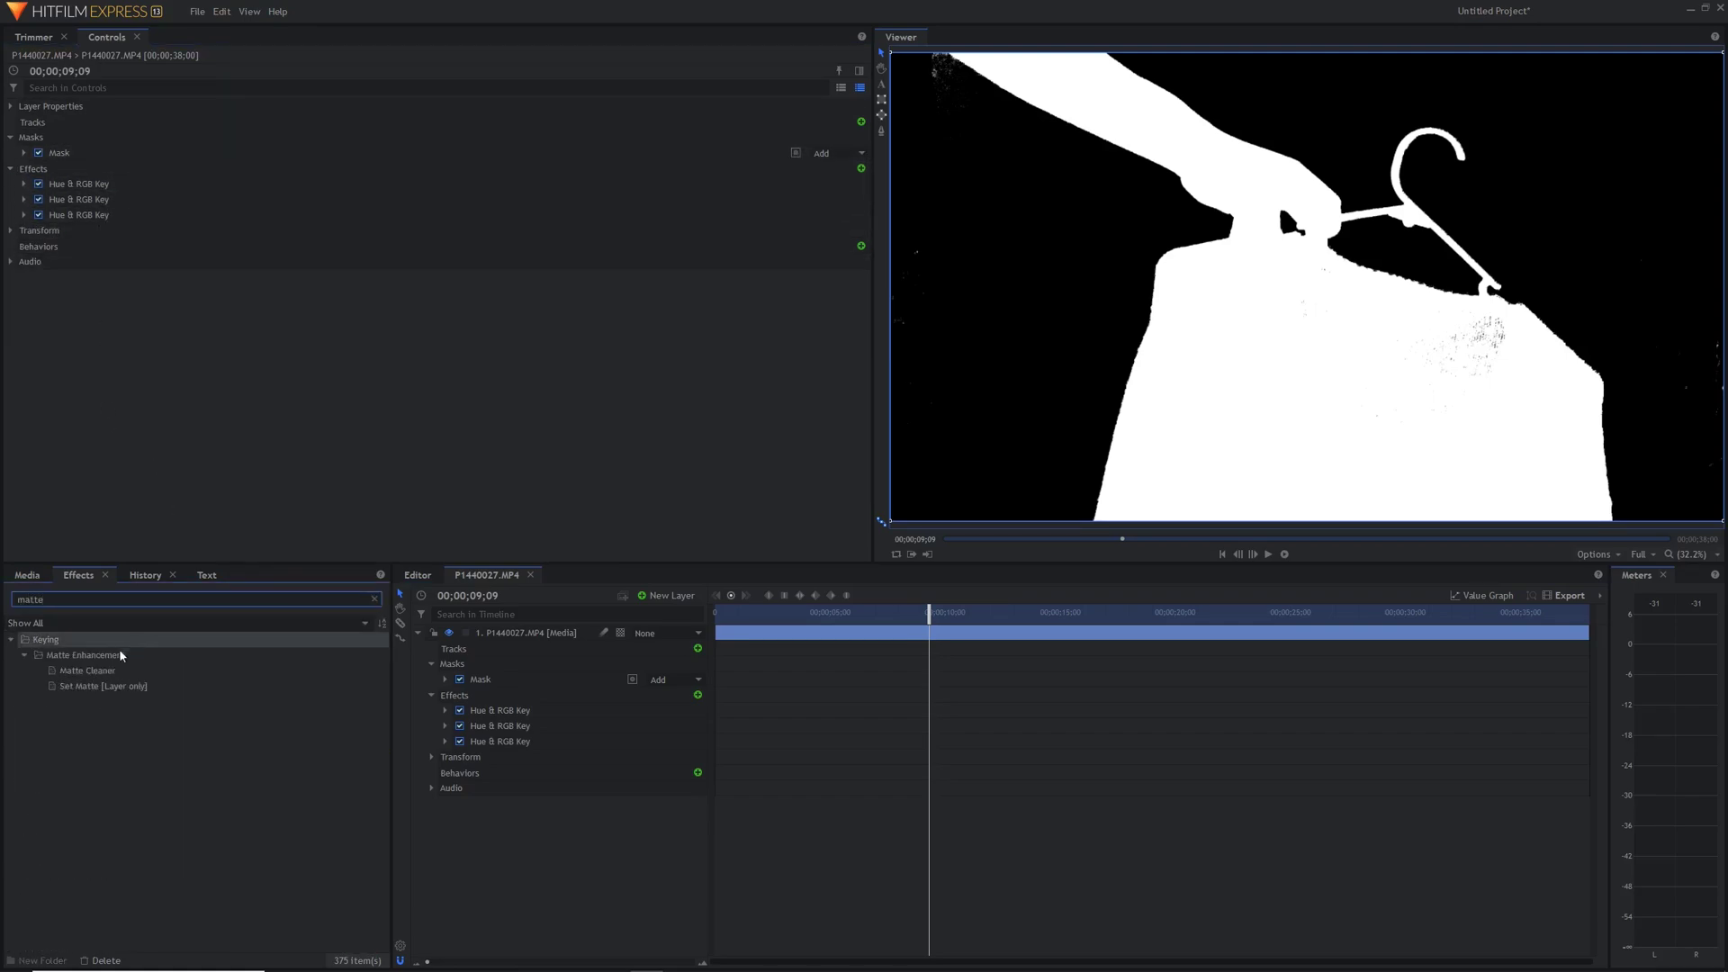
left_click_drag(88, 671, 541, 752)
left_click(24, 232)
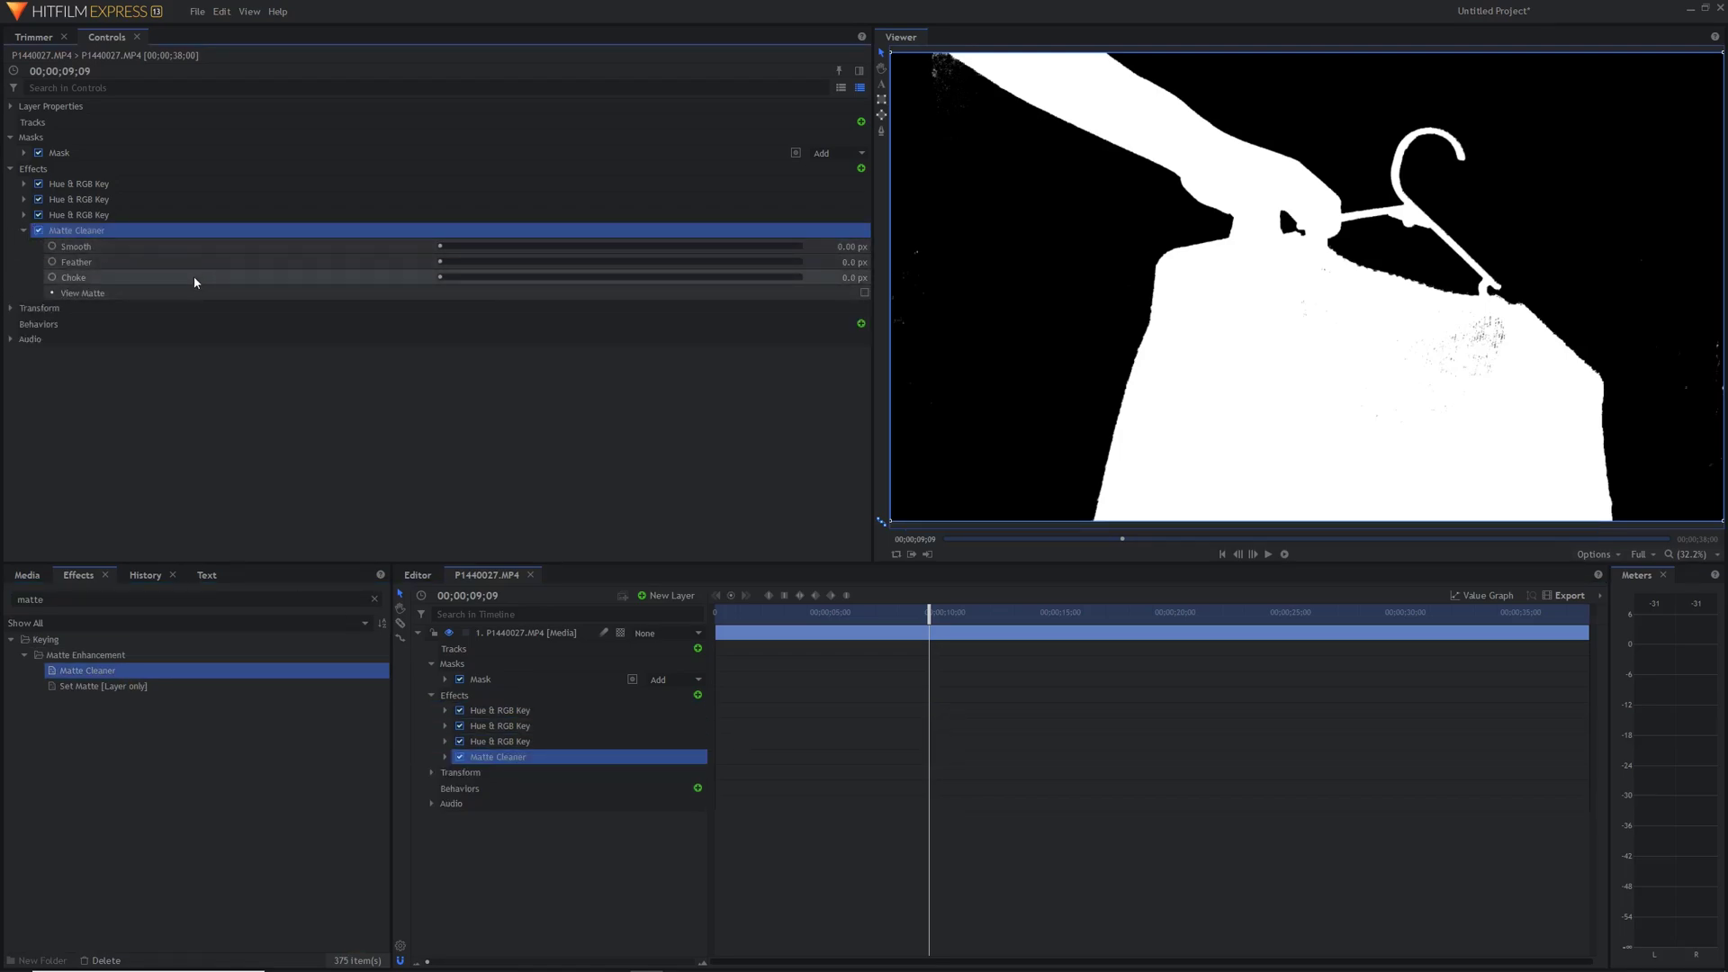
Step: Turn off View Matte on the third Hue & RGB Key and turn it on for the Matte Cleaner
left_click(24, 216)
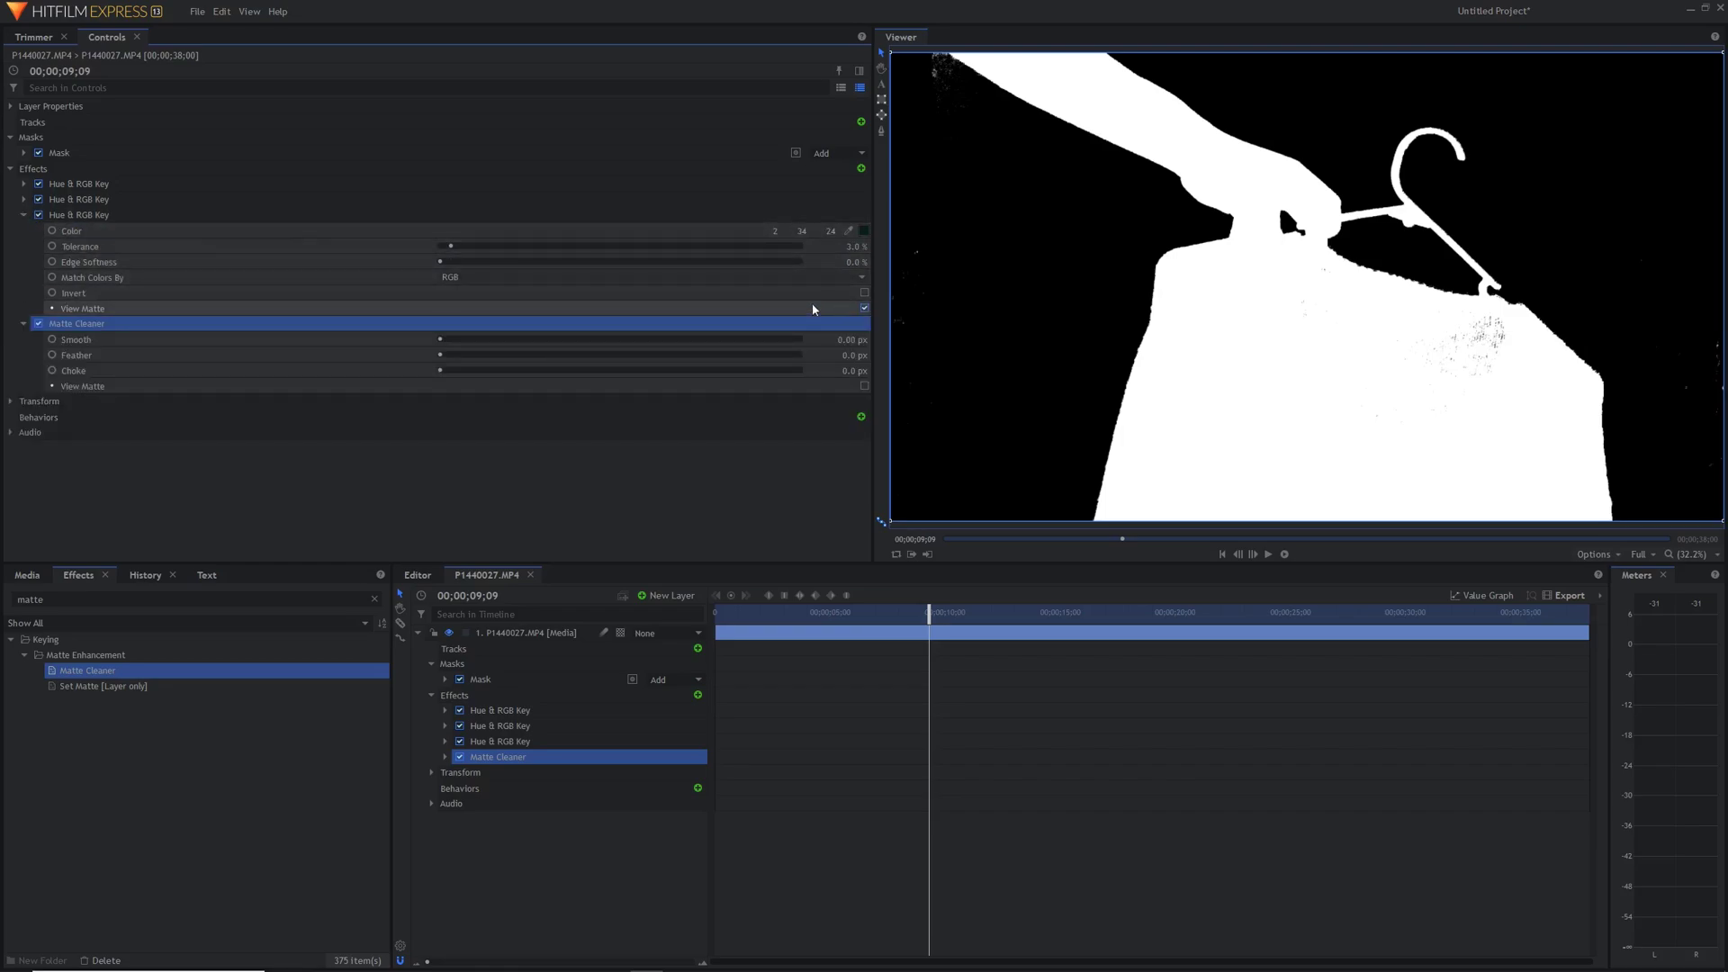
left_click(864, 307)
left_click(24, 215)
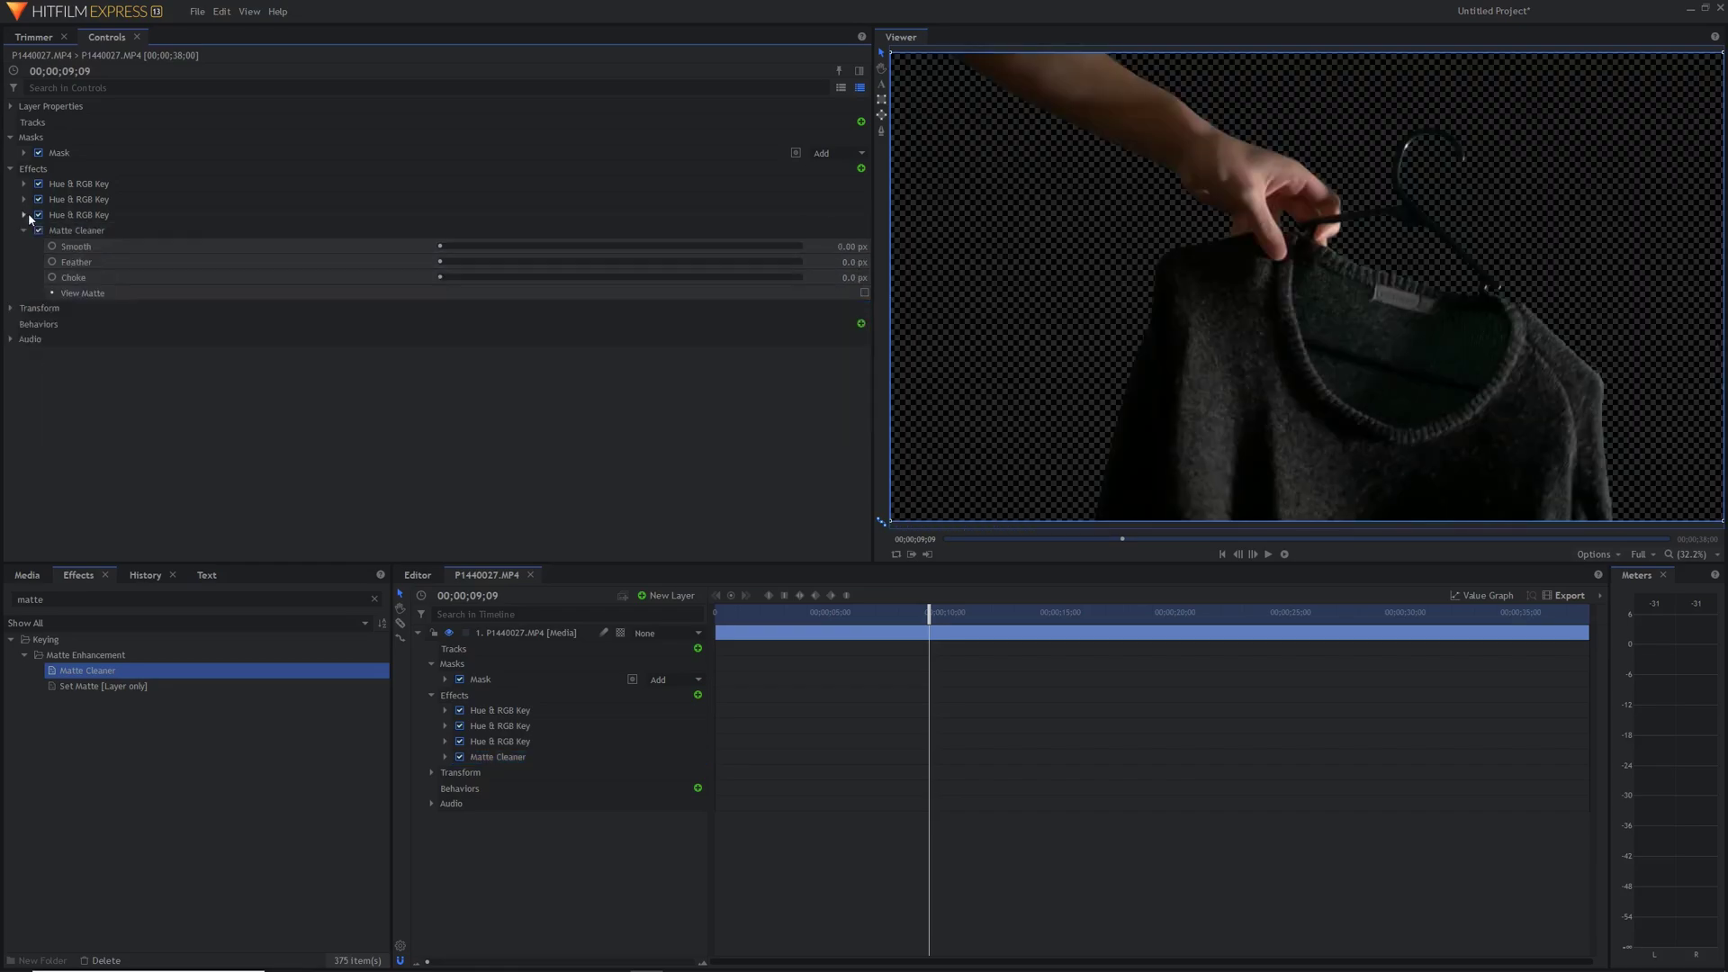
left_click(864, 294)
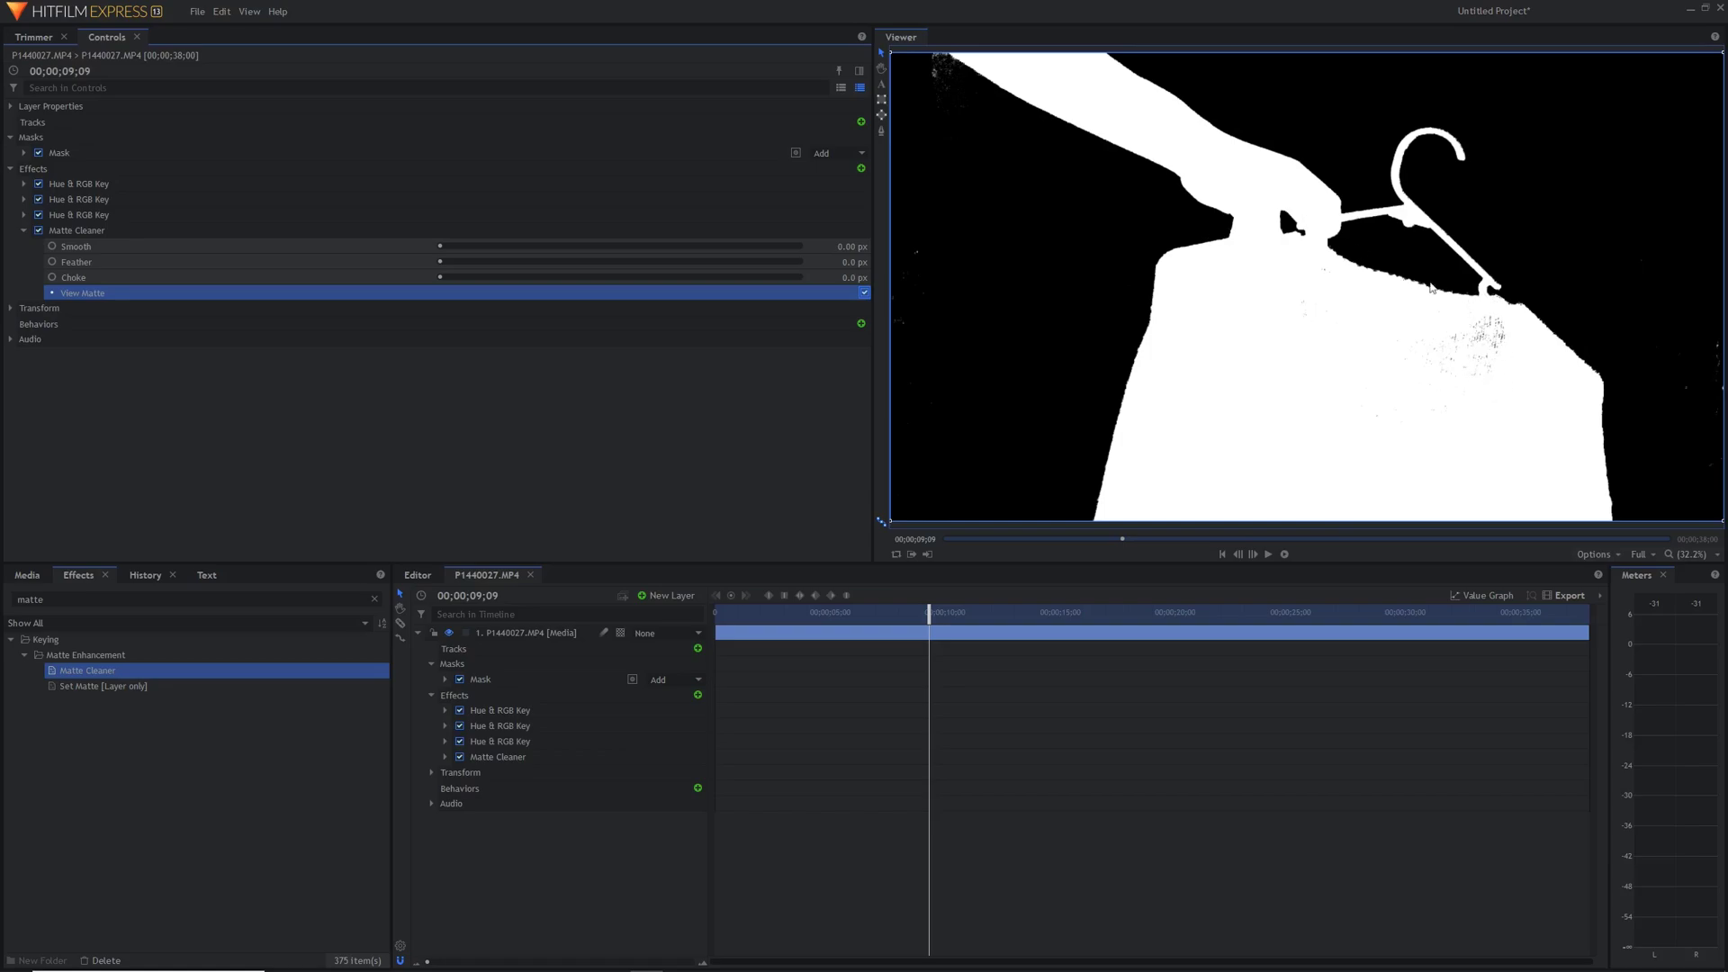
Step: Try Matte Cleaner Smooth values up to about 64 px on the hanger's matte edges and reset Smooth to 0
scroll(1301, 206, "up", 3)
scroll(1283, 205, "up", 4)
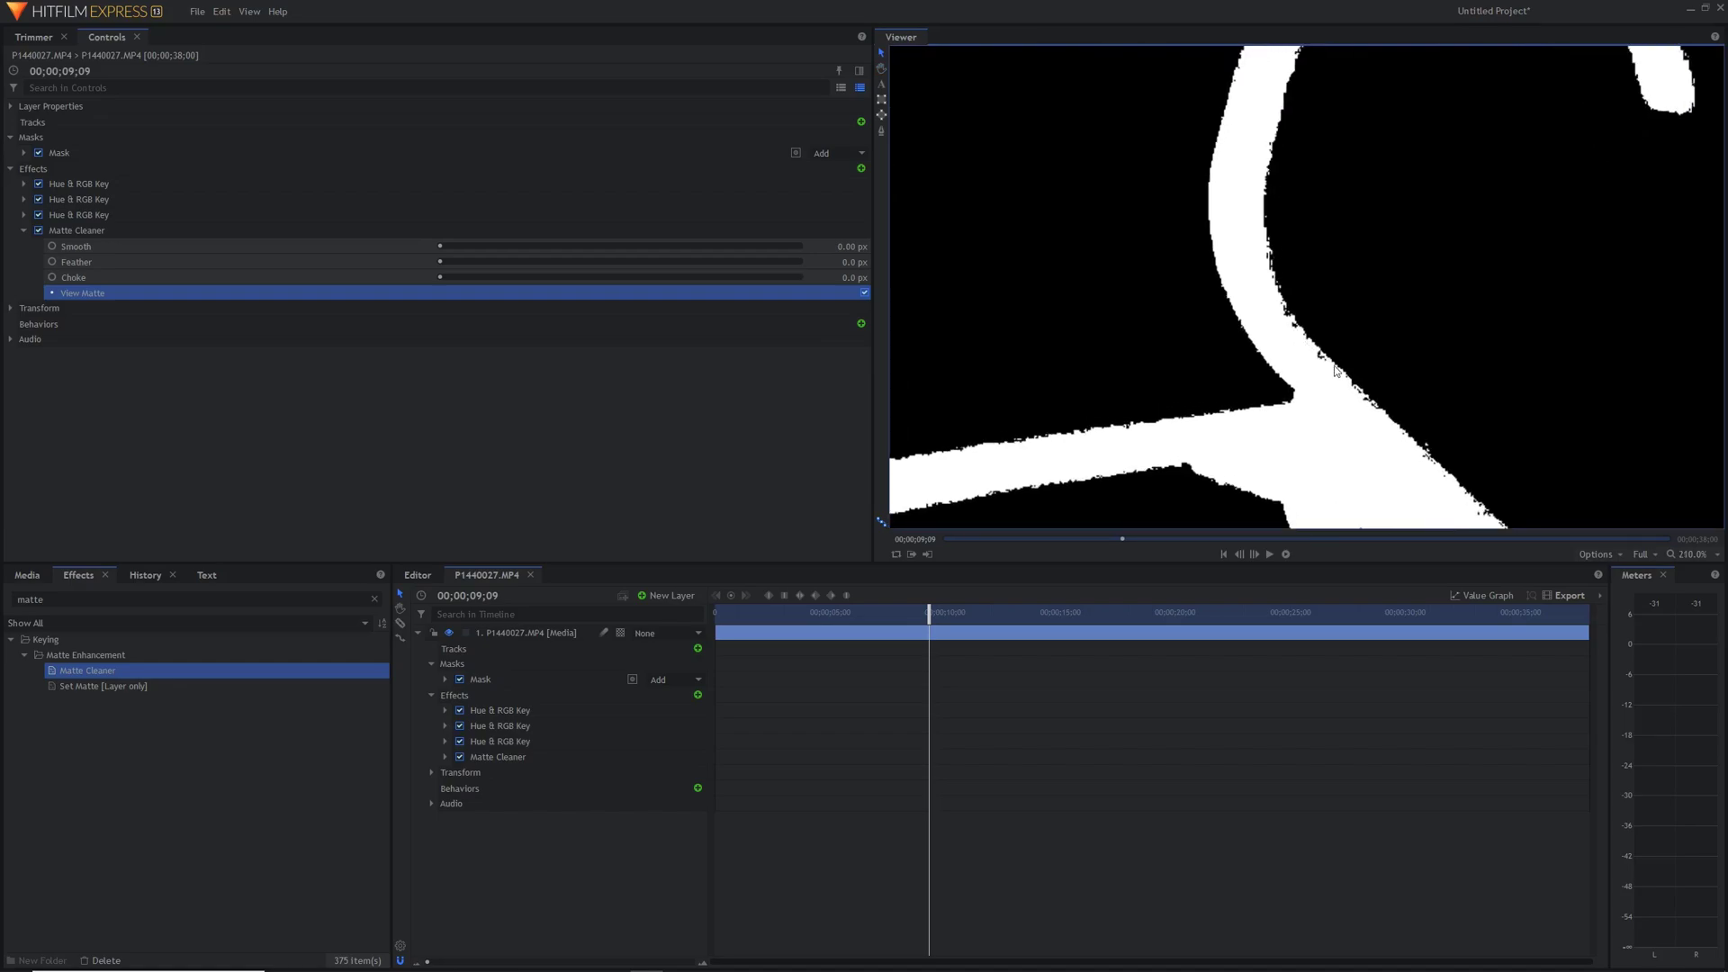
mouse_move(441, 246)
left_mouse_down()
mouse_move(483, 246)
mouse_move(454, 245)
left_mouse_up()
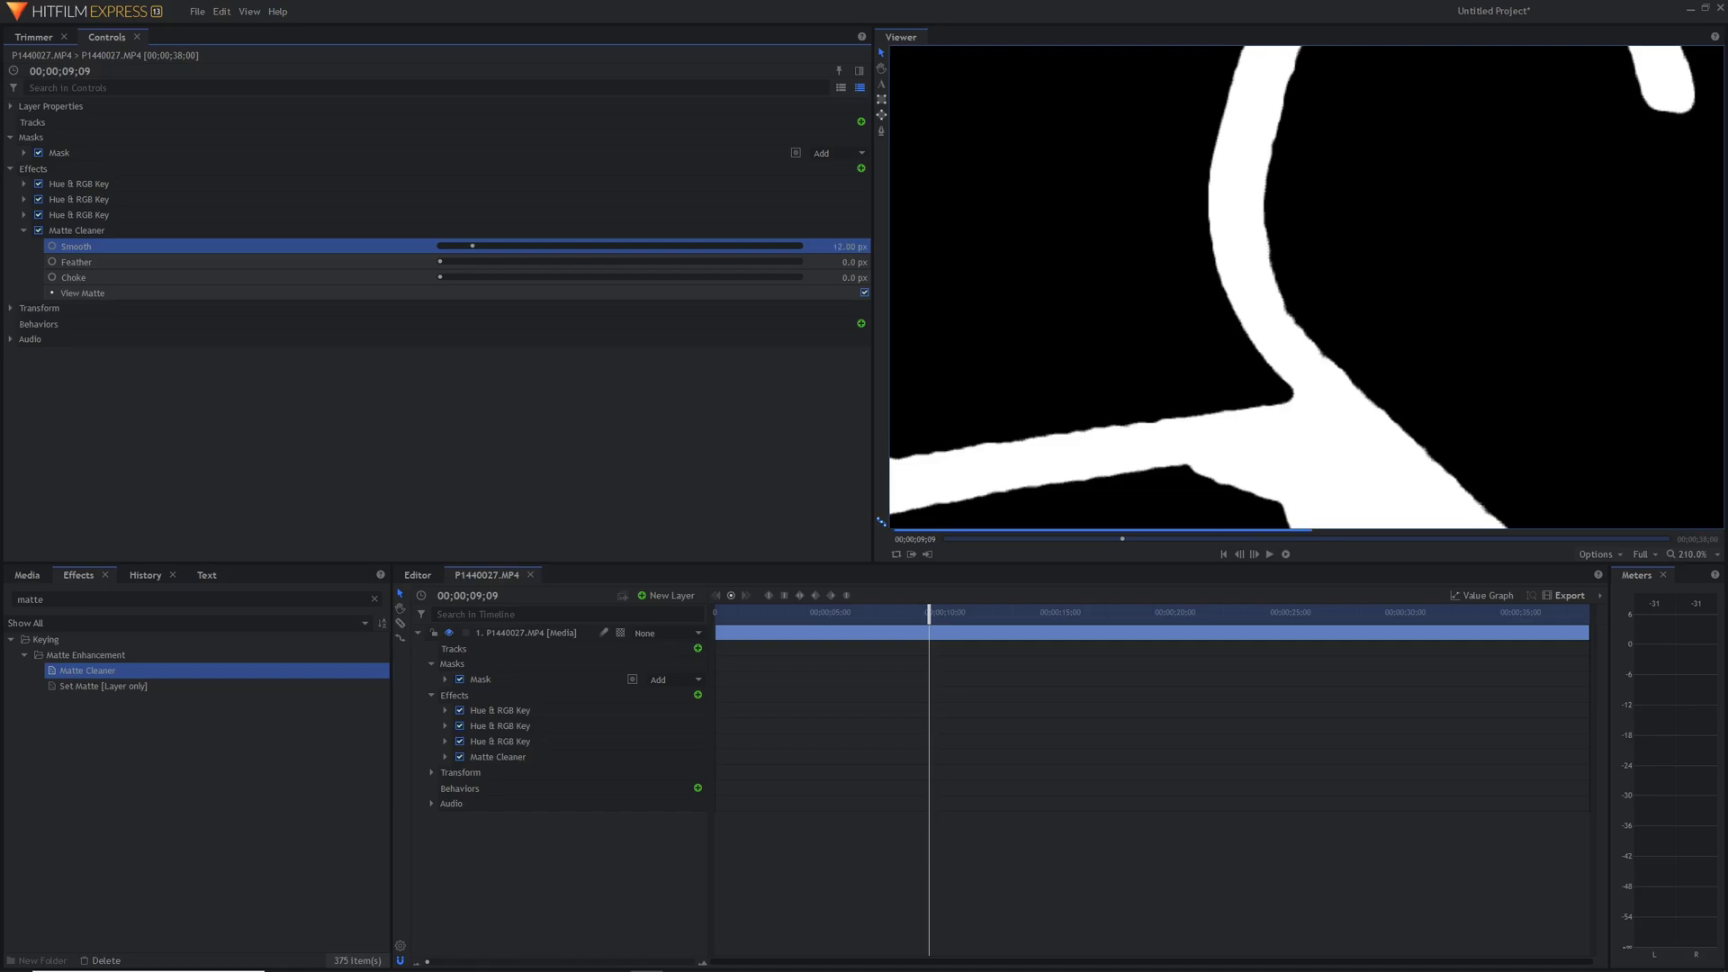
left_click_drag(843, 244, 952, 273)
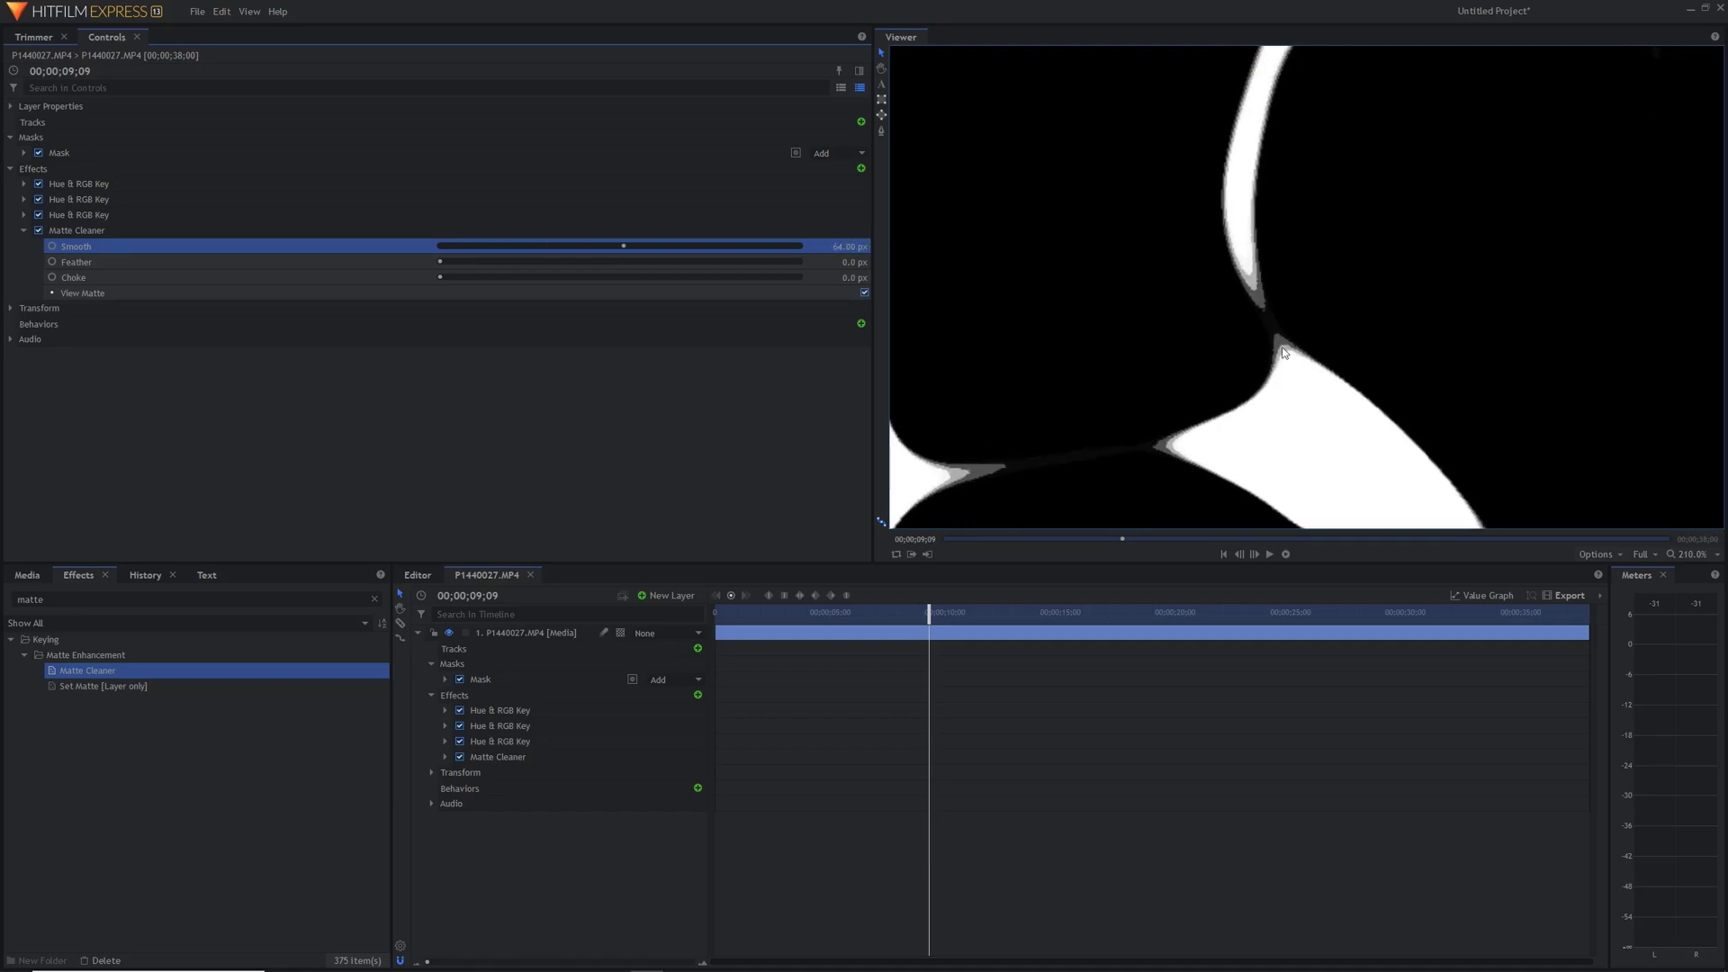
left_click_drag(861, 252, 1107, 289)
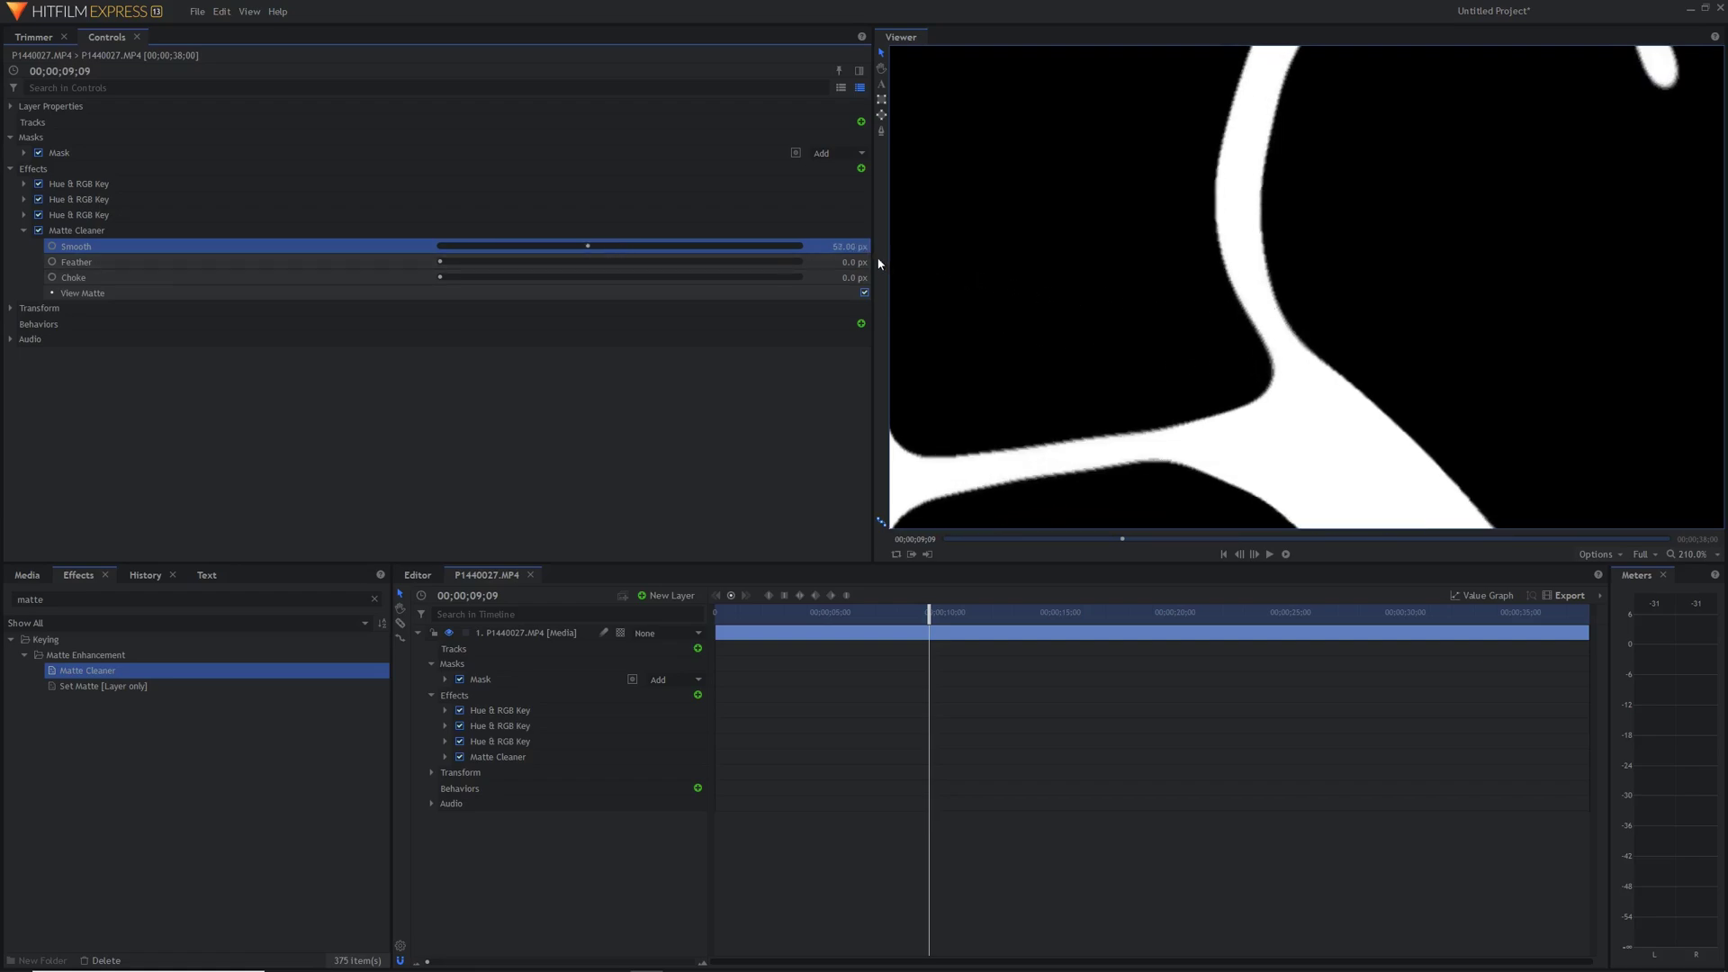
scroll(1266, 332, "down", 2)
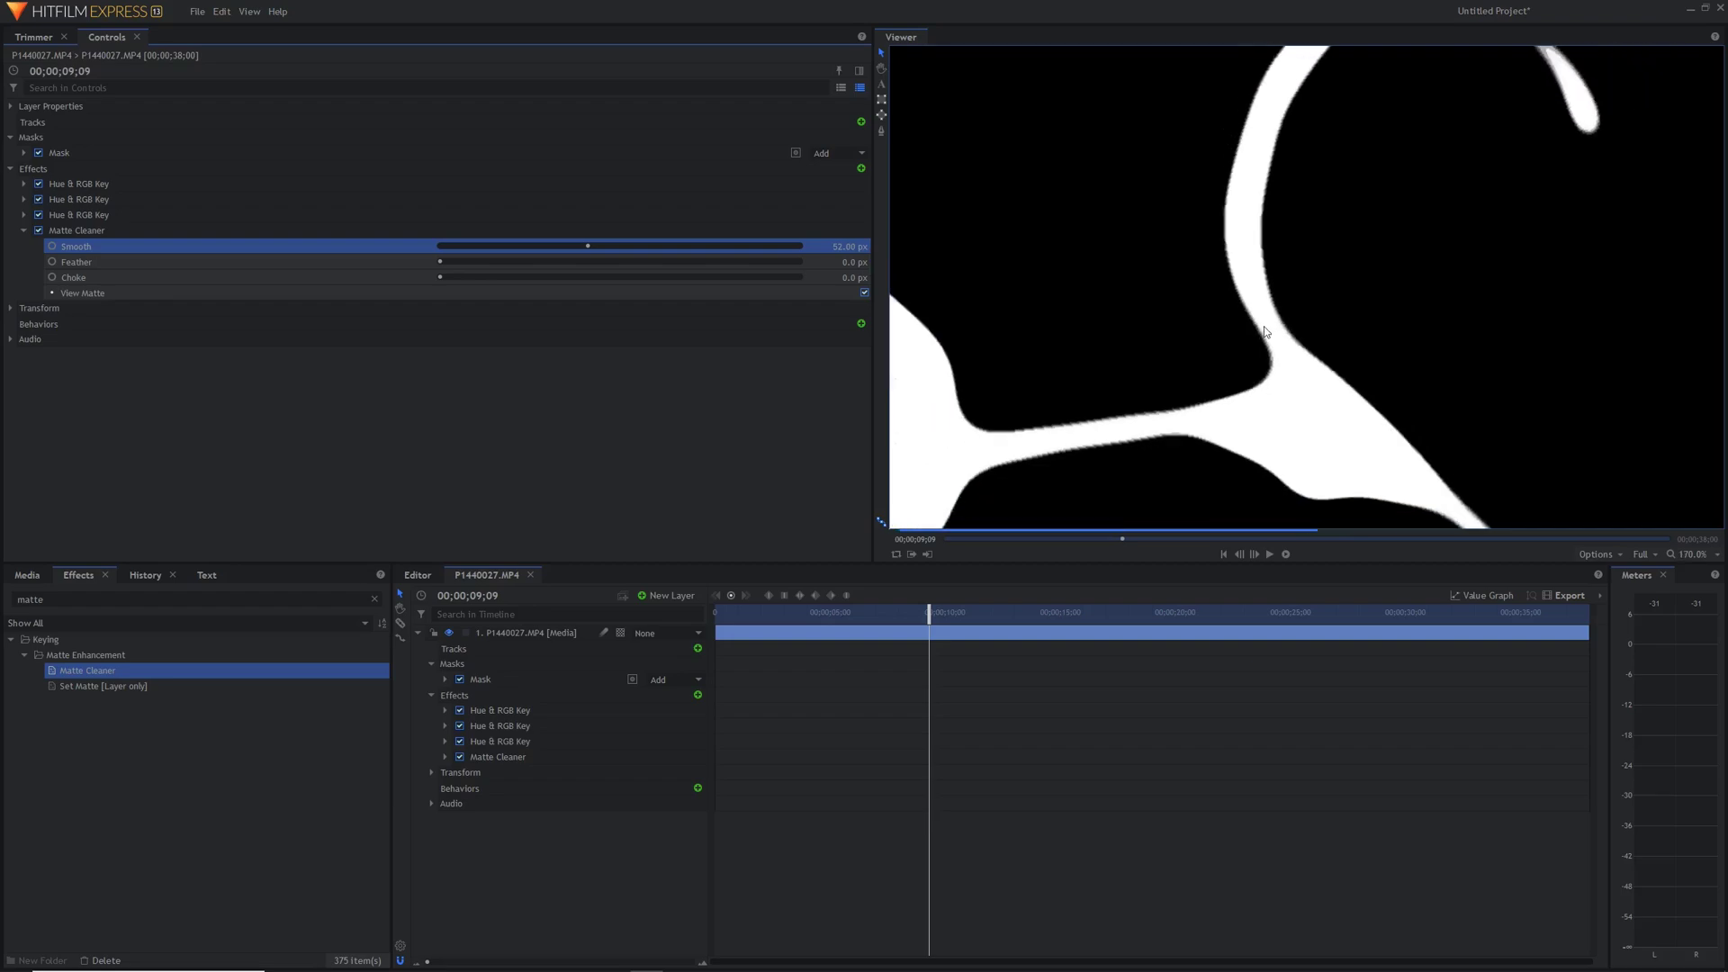
scroll(1266, 332, "down", 6)
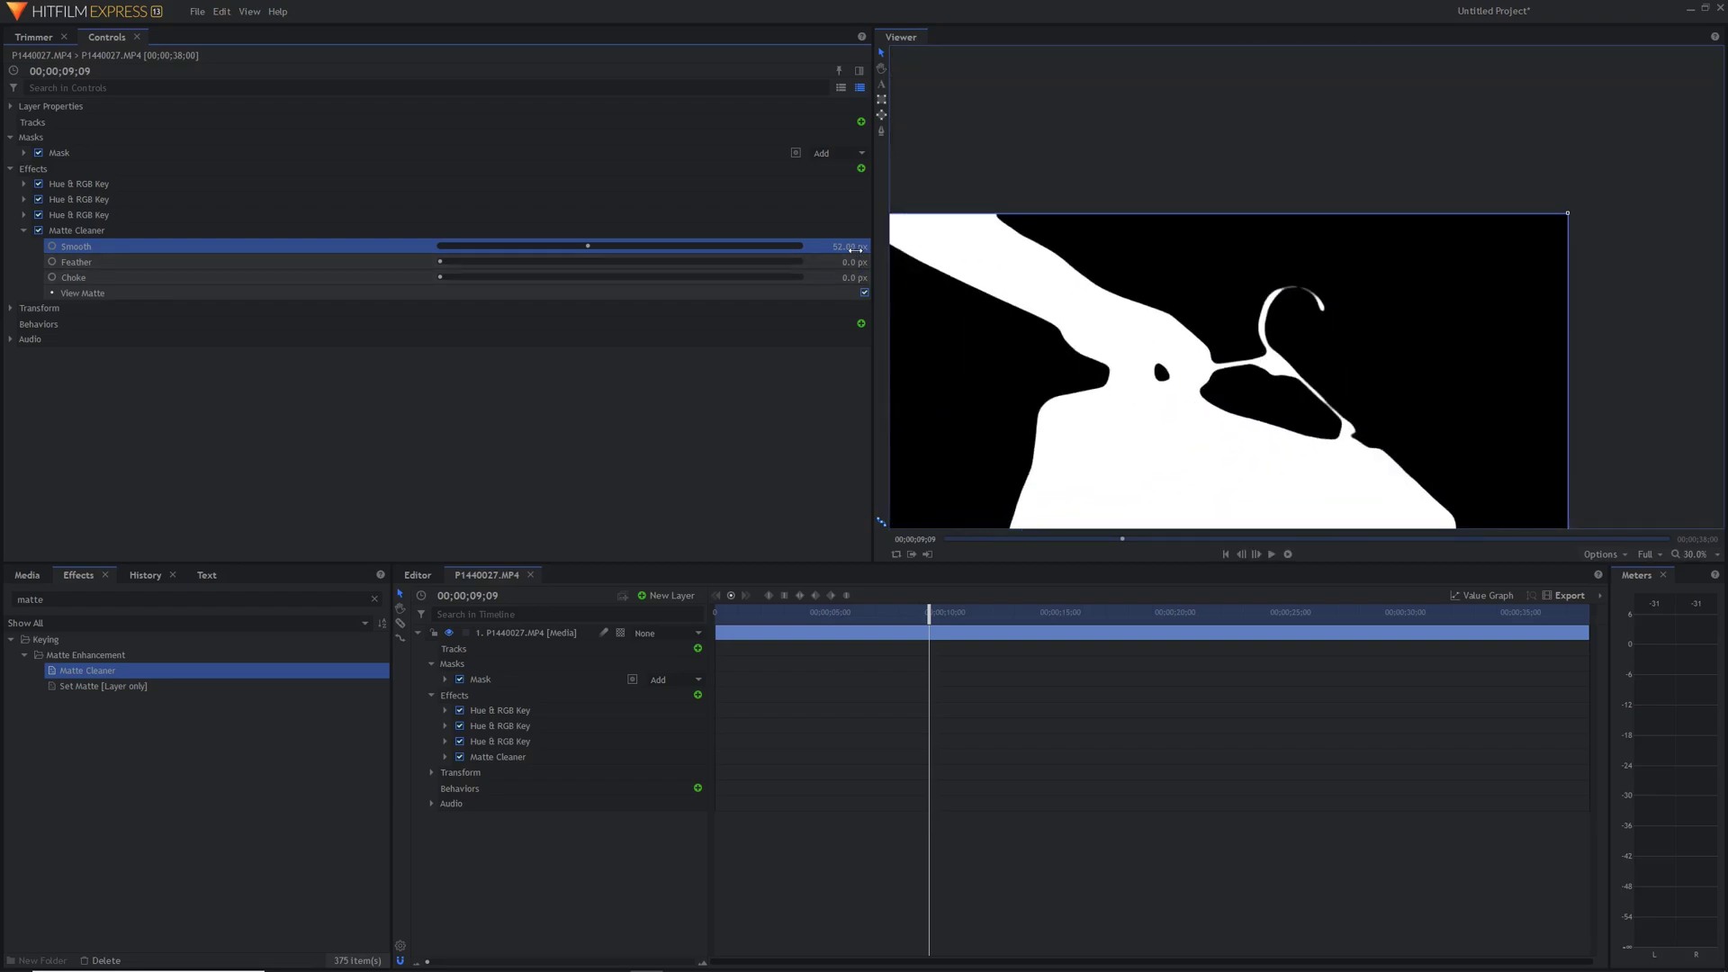
left_click_drag(855, 250, 1152, 349)
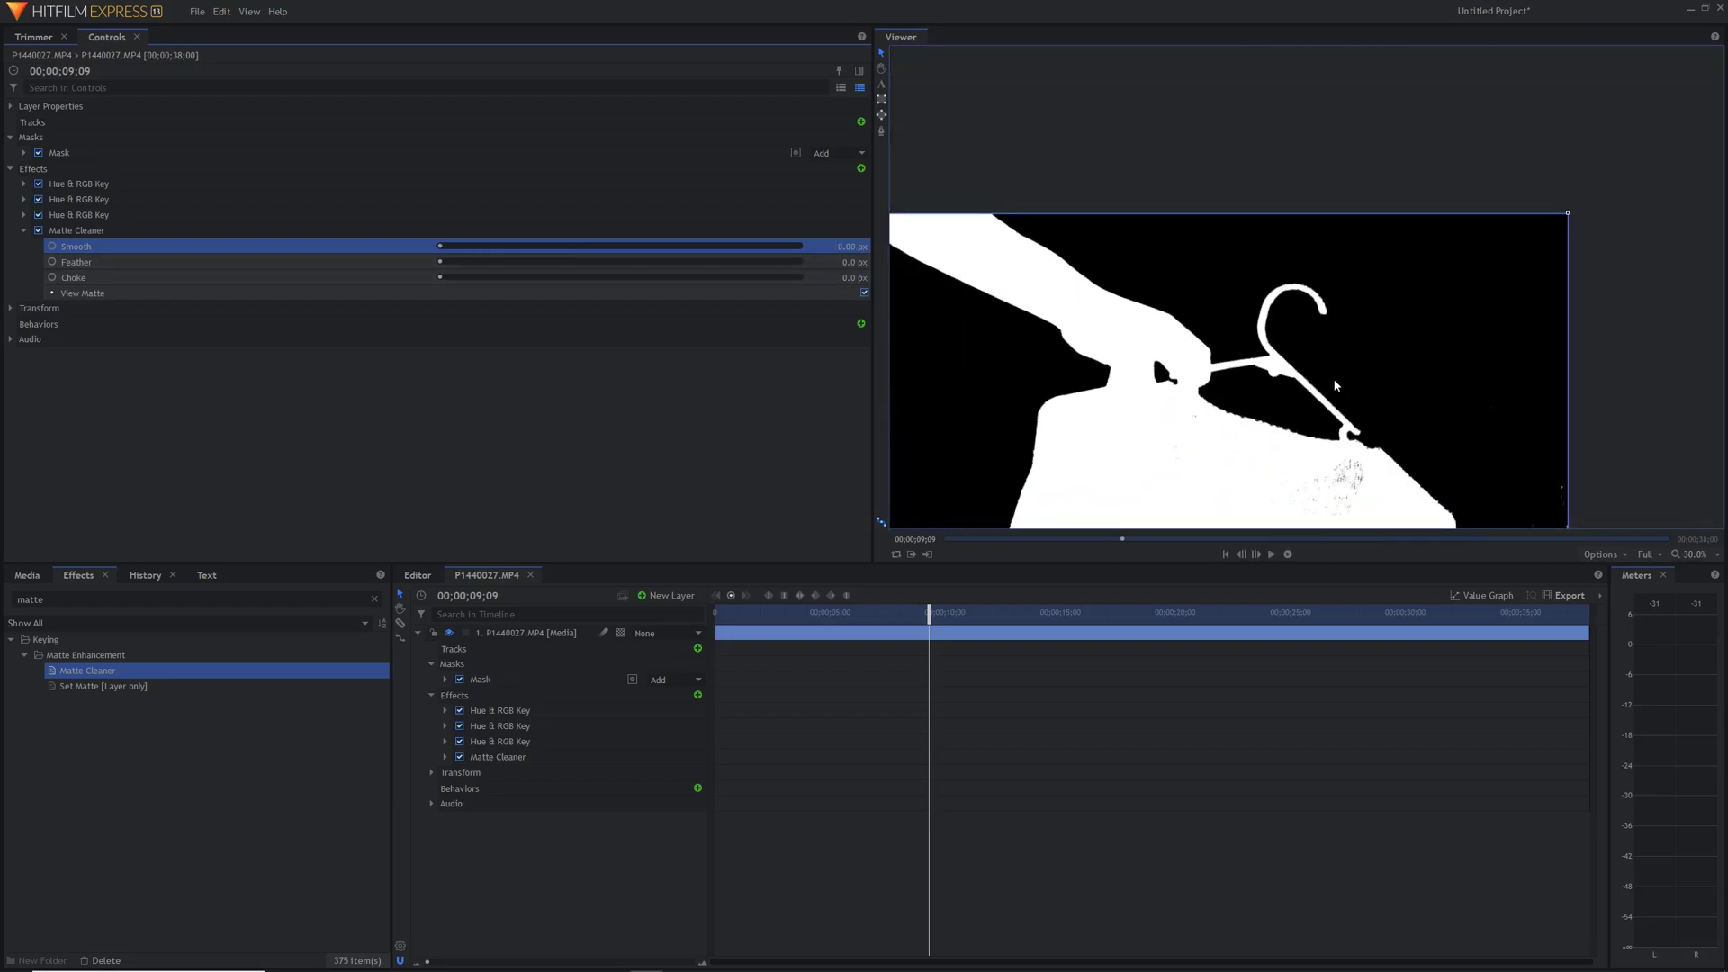
Step: Set the Matte Cleaner's Smooth to 13 px, comparing it with 0 px around the speckled shoulder of the sweater
left_click_drag(1333, 379, 1325, 242)
scroll(1326, 297, "up", 5)
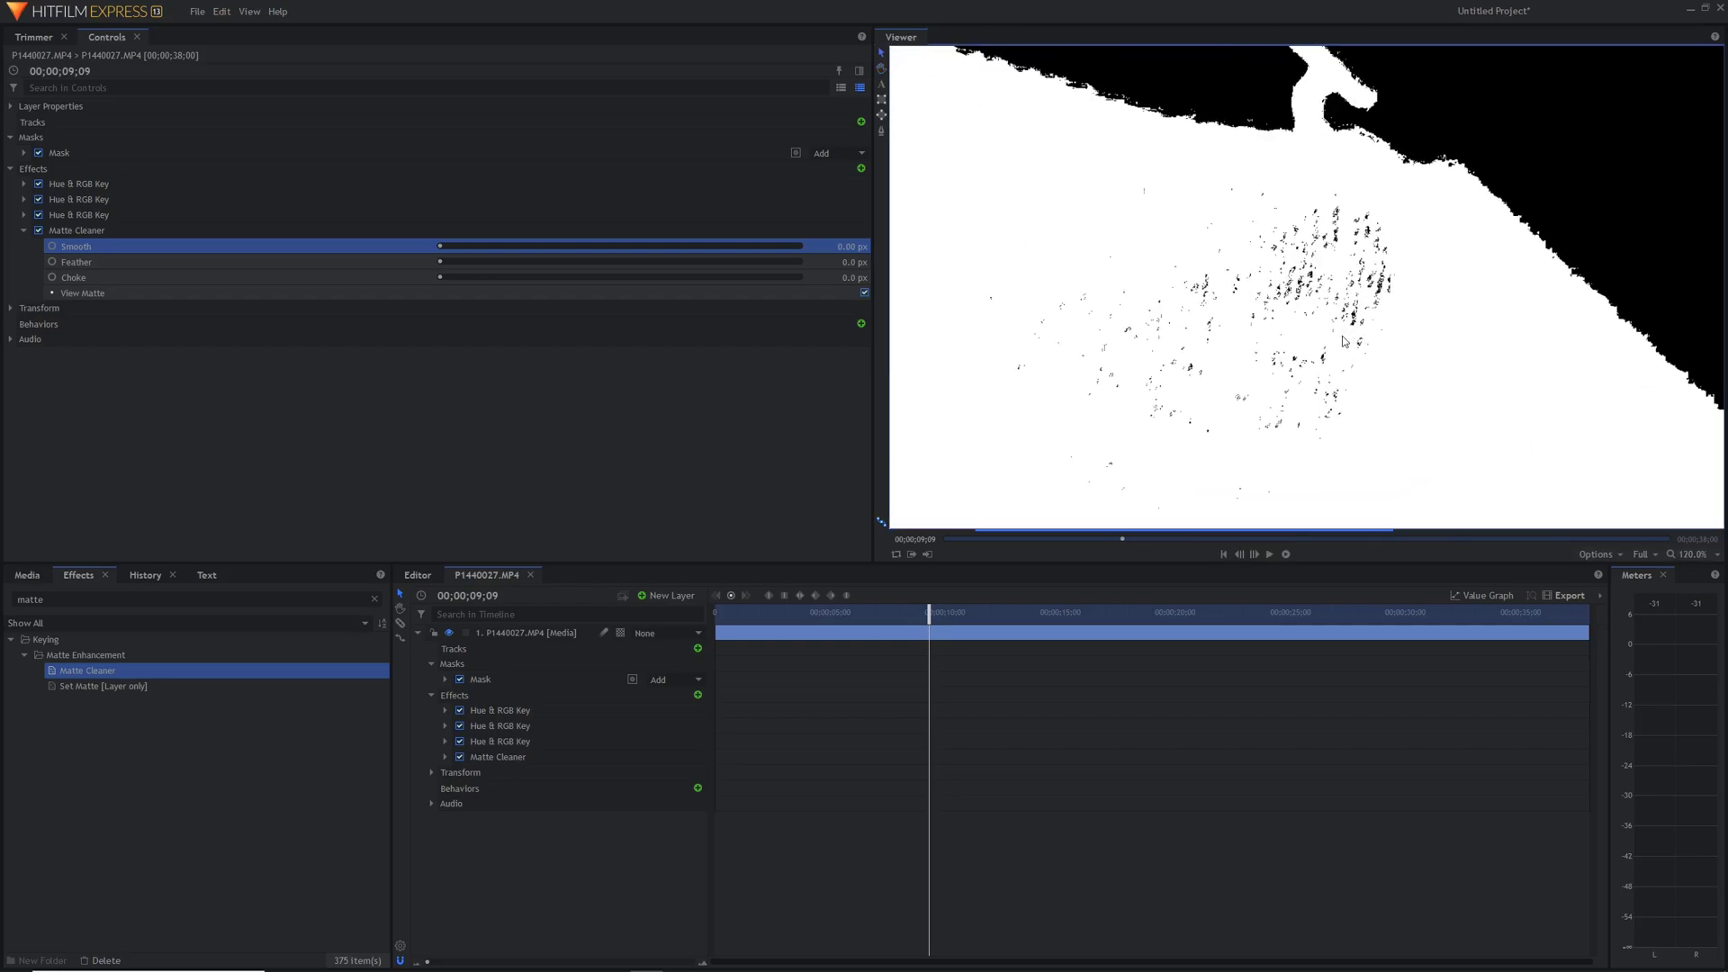
scroll(1300, 279, "up", 1)
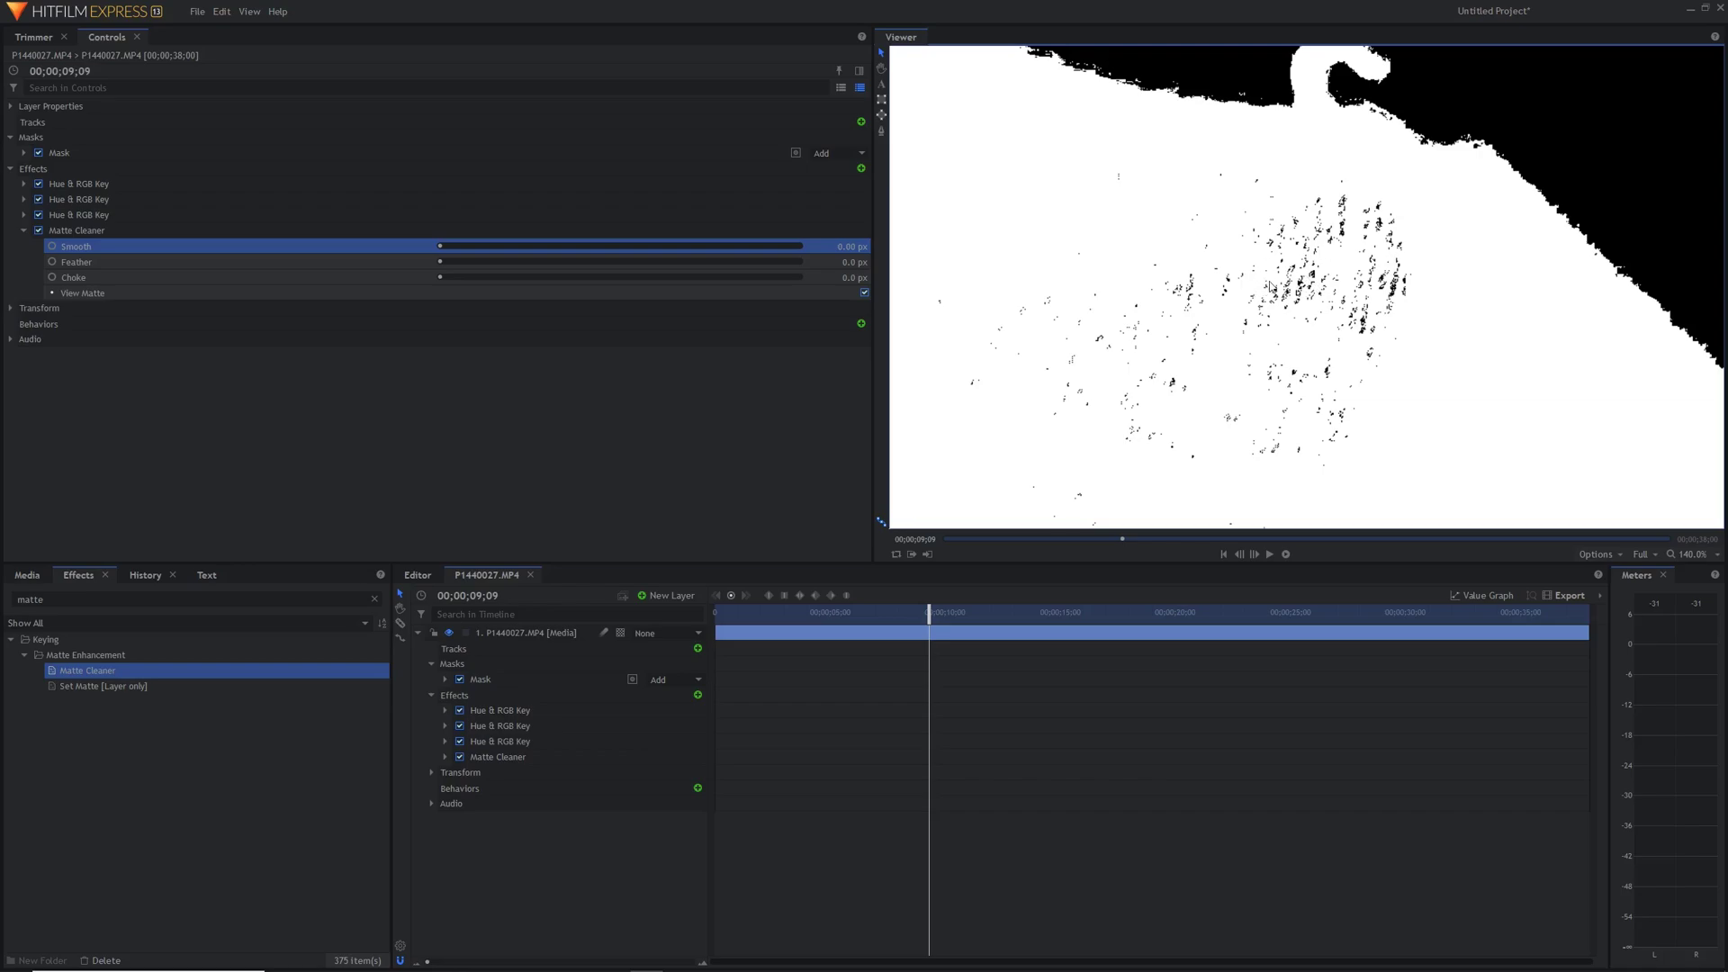
left_click_drag(439, 246, 475, 245)
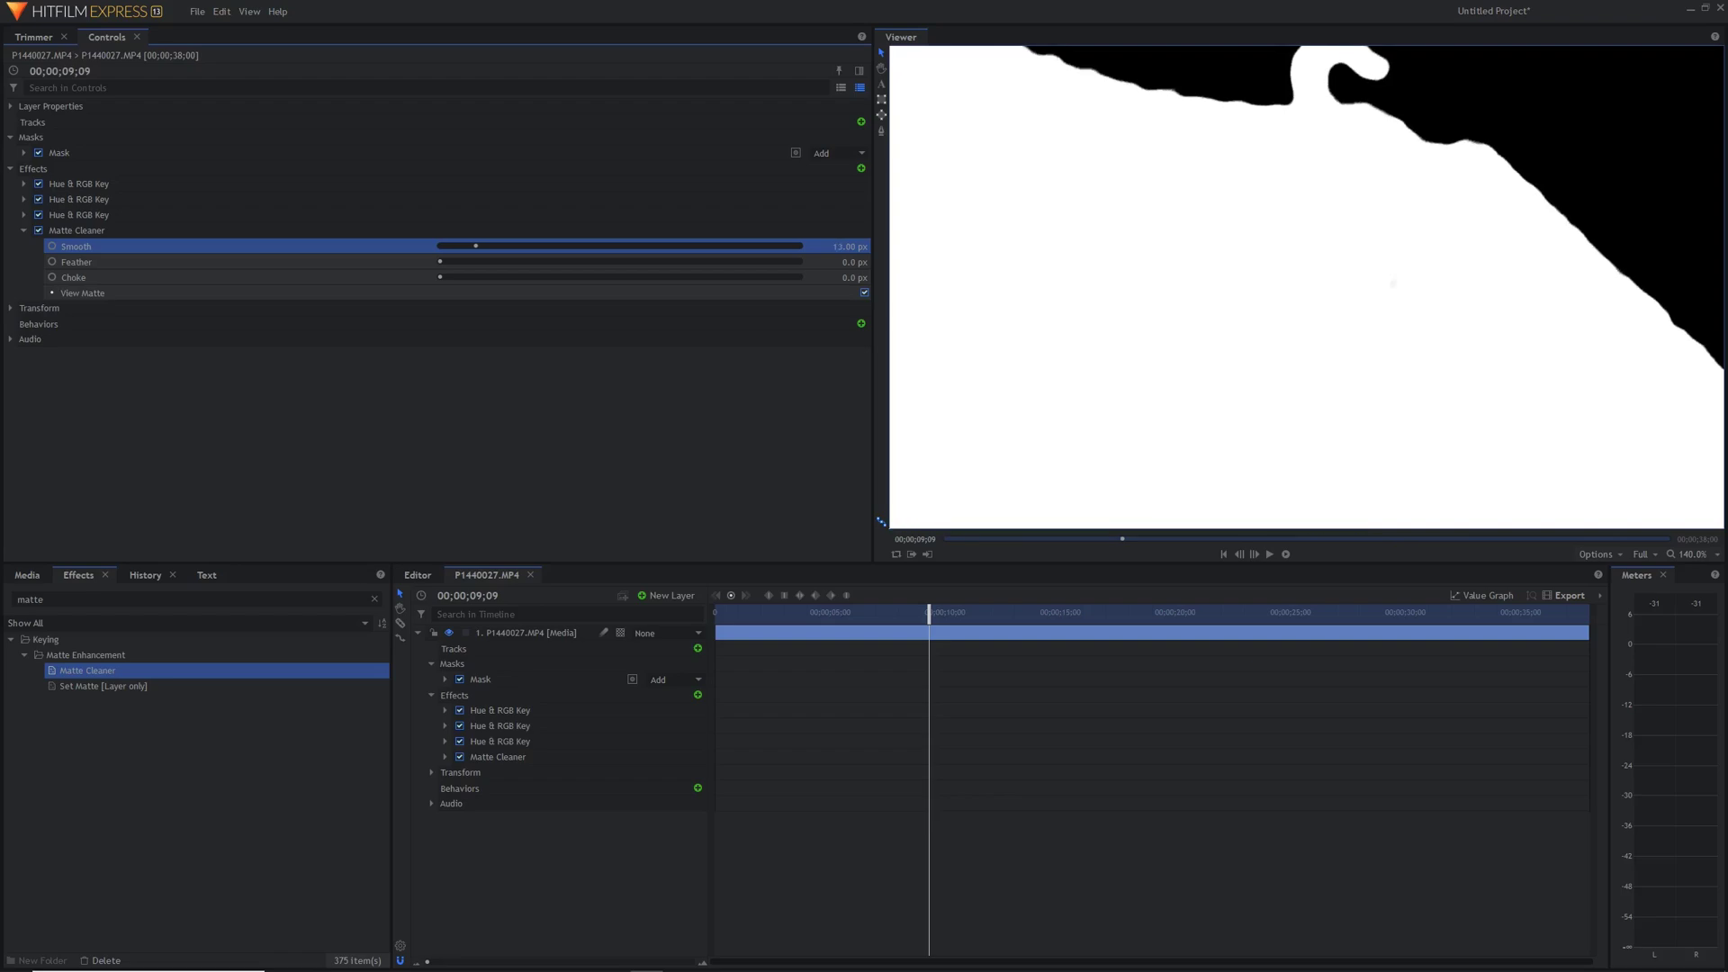
left_click_drag(1370, 168, 1271, 343)
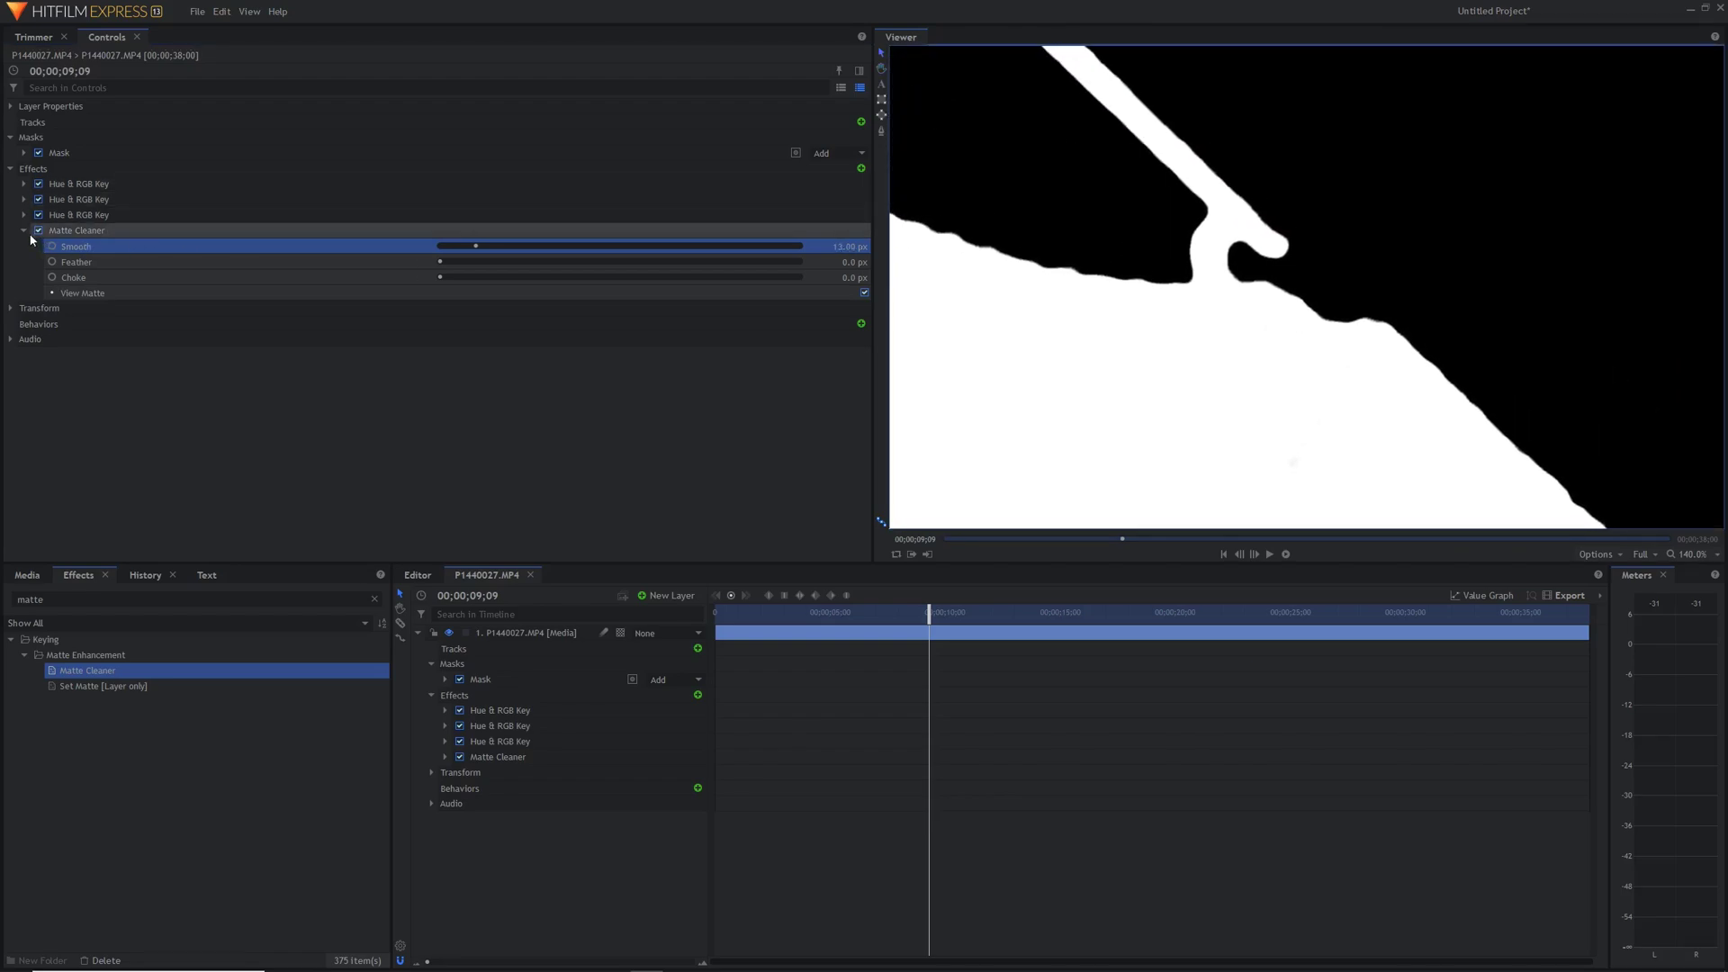
left_click_drag(840, 245, 814, 244)
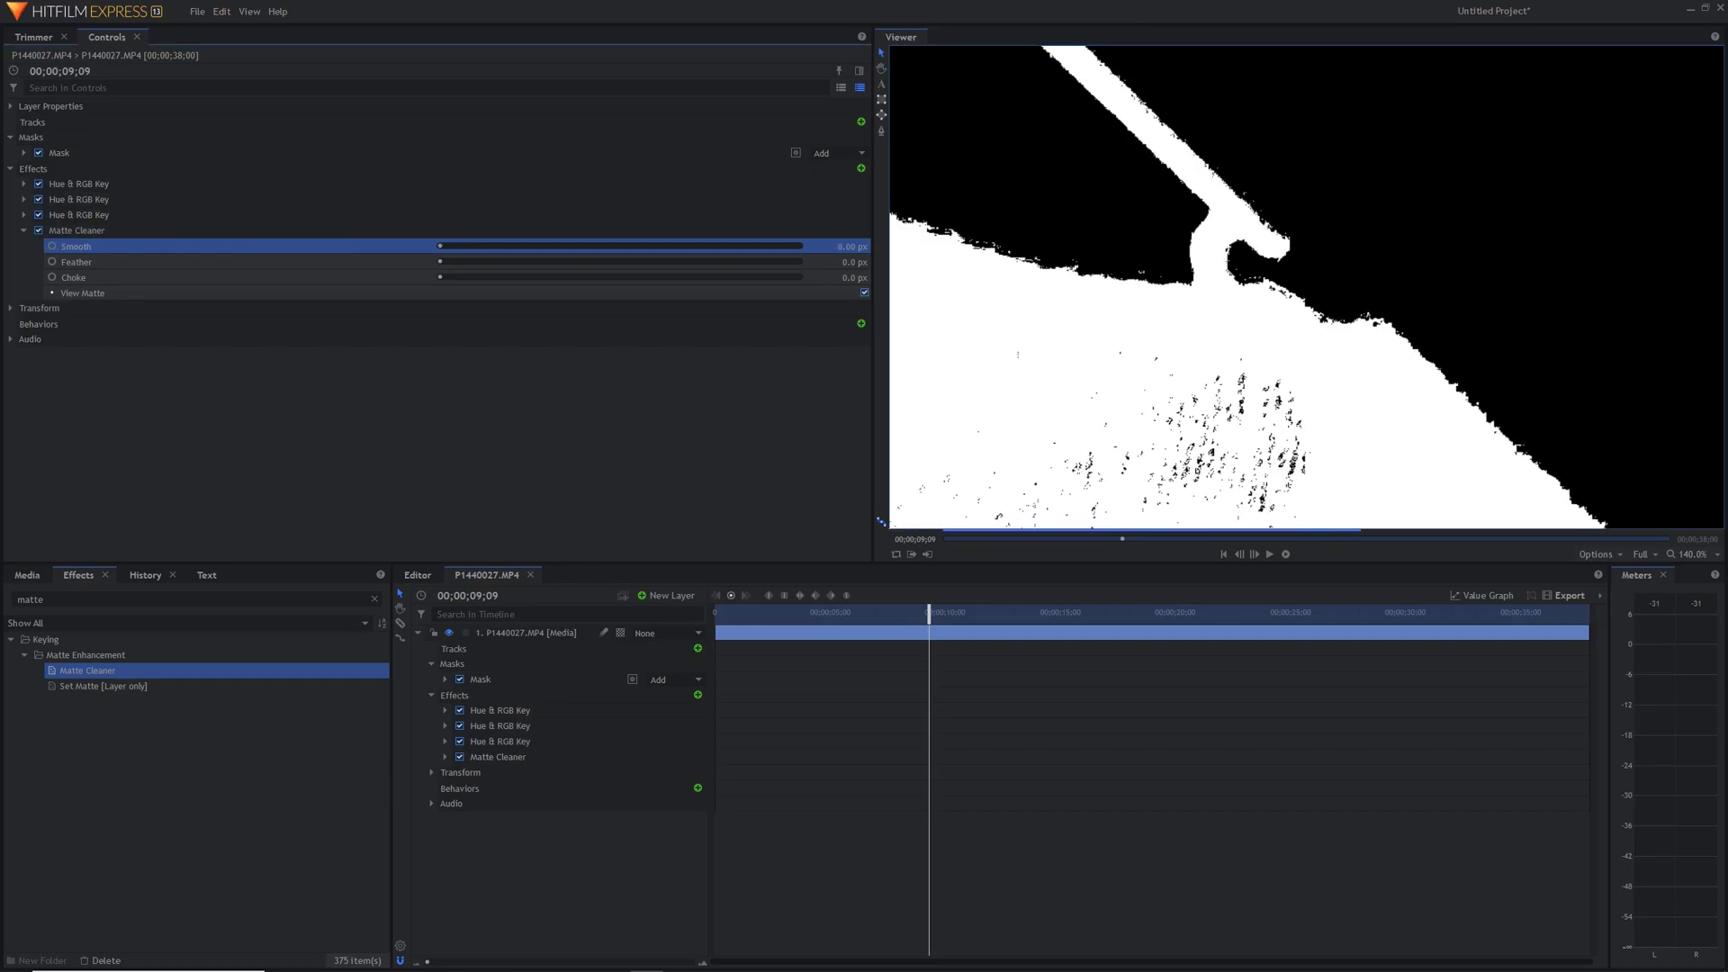
left_click(841, 245)
key("Return")
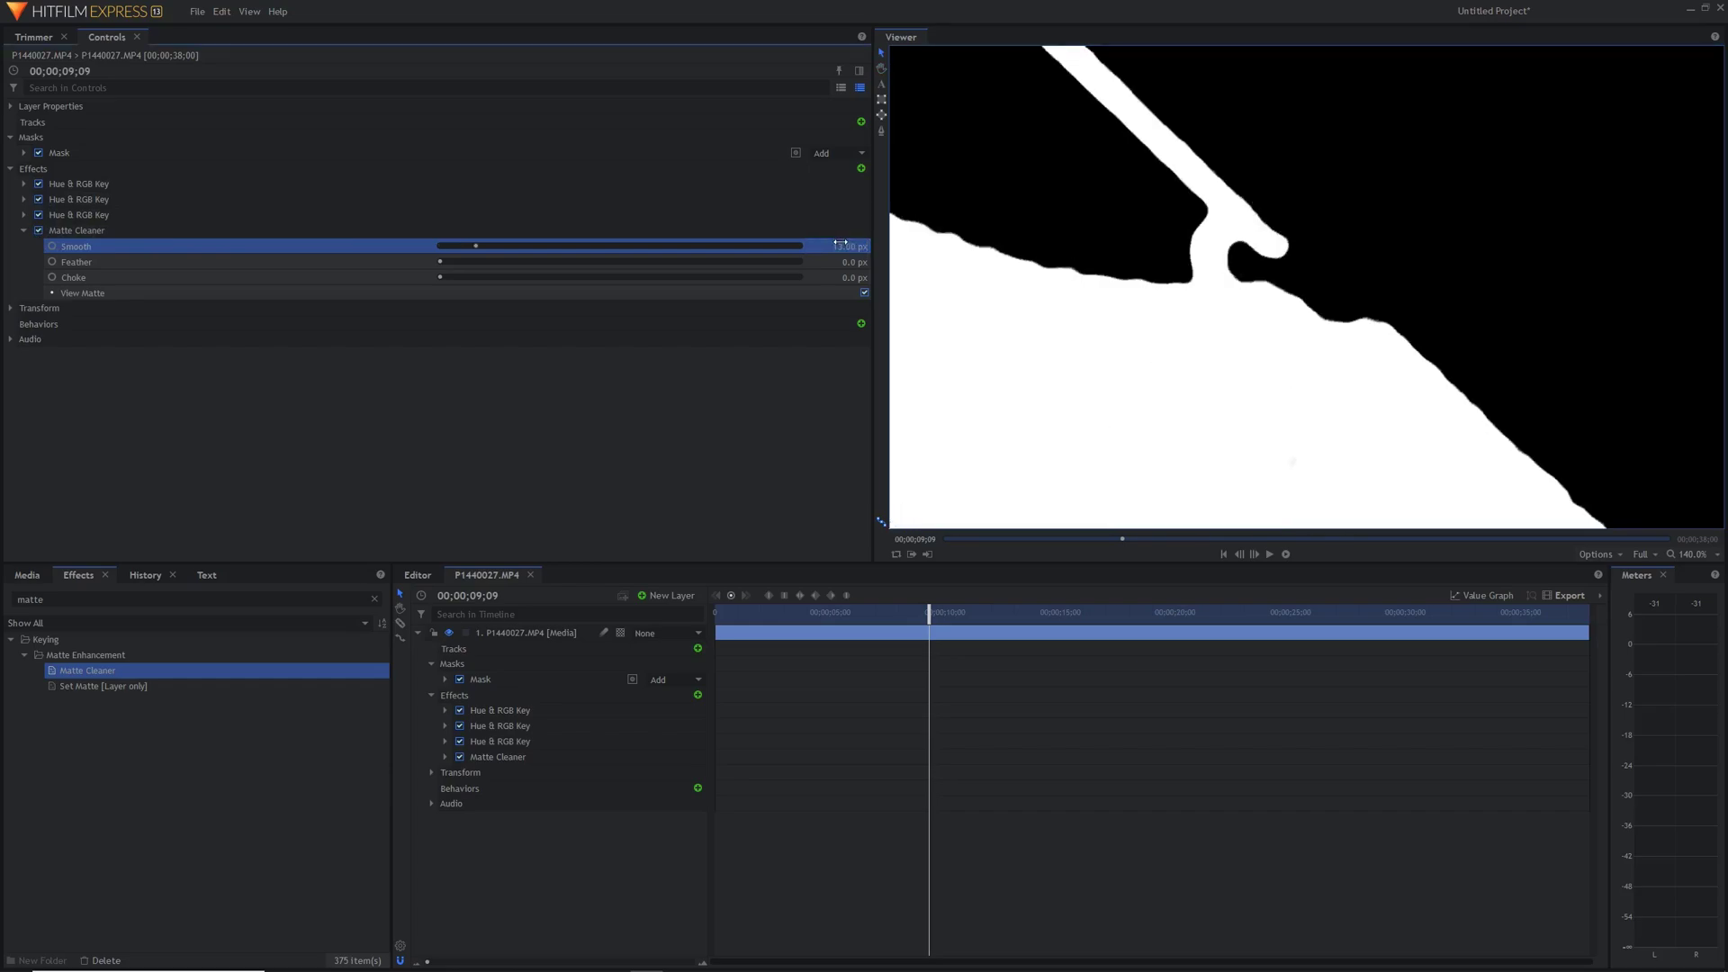
Step: Try a Choke of 15 px and above on the Matte Cleaner to see its effect on the hanger
scroll(1337, 347, "up", 2)
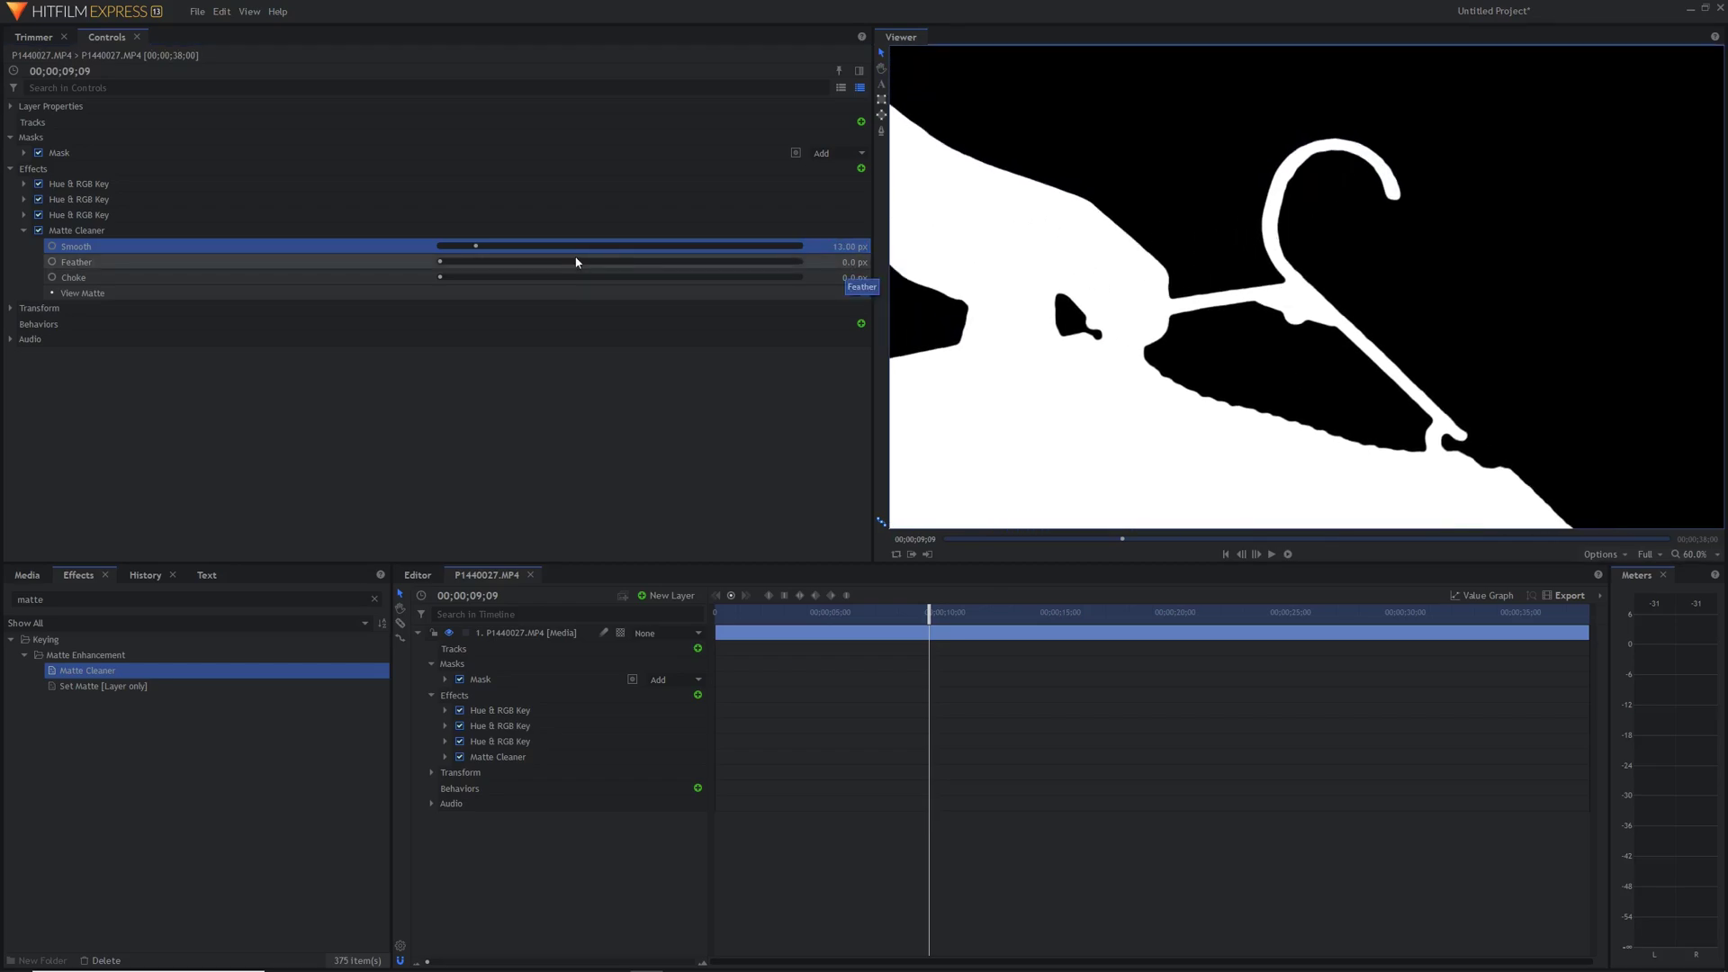
left_click(846, 278)
type("15")
key("Return")
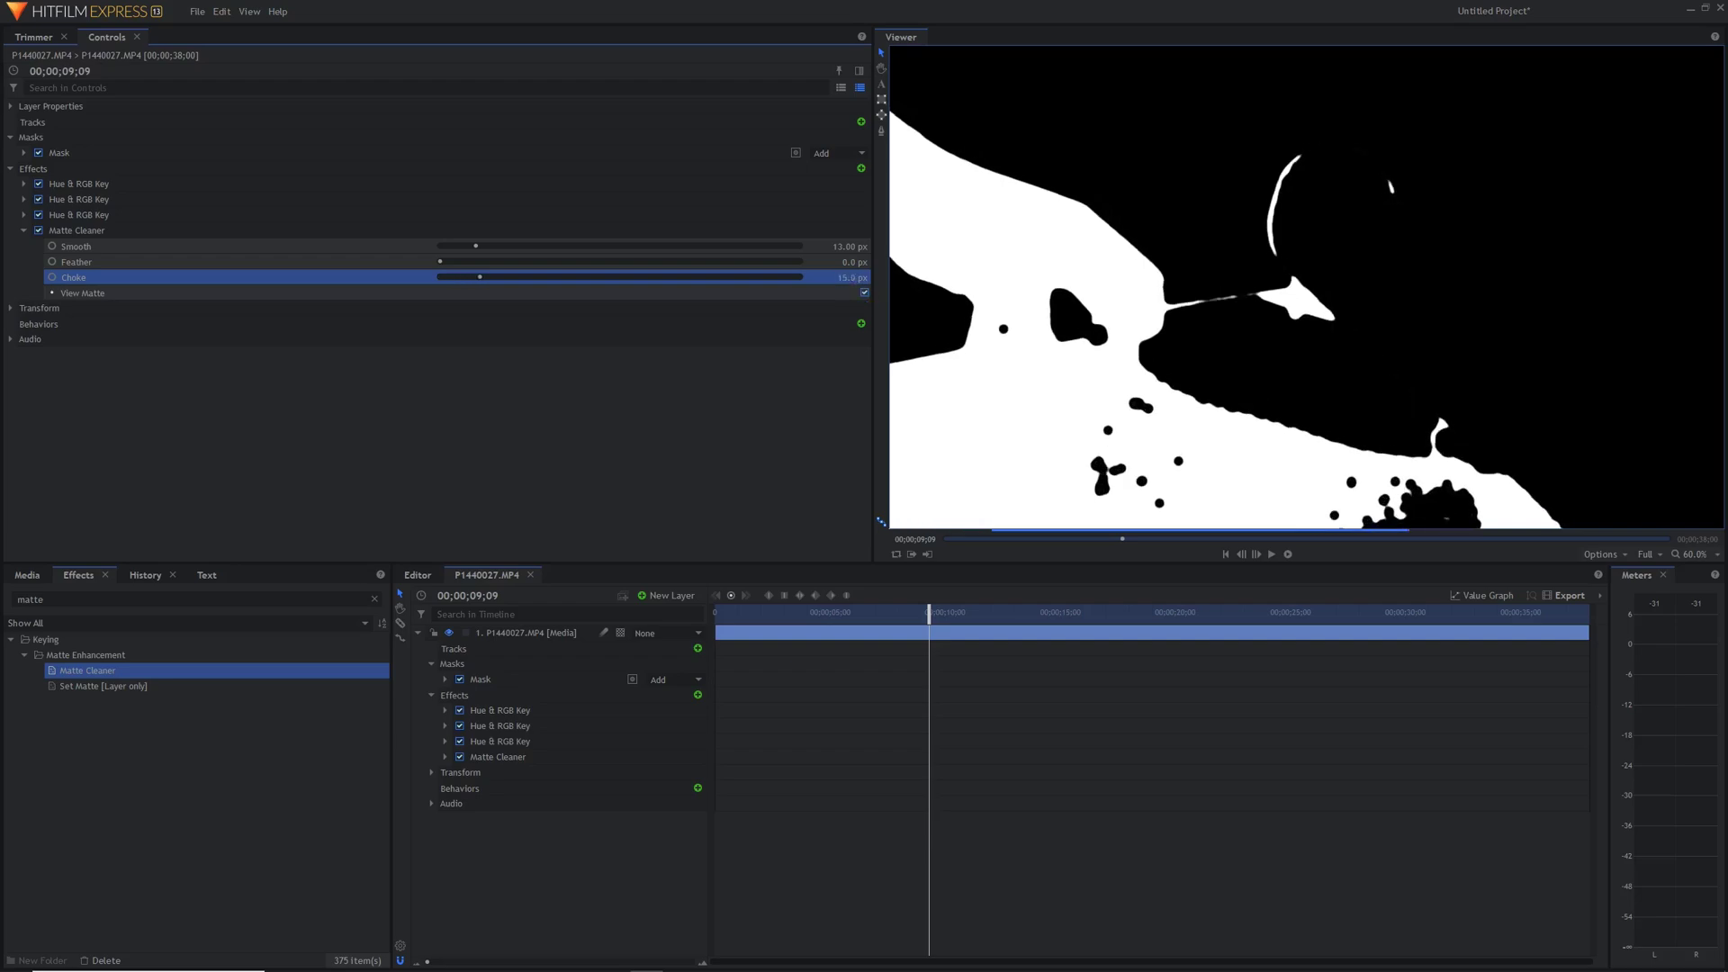
mouse_move(480, 277)
left_mouse_down()
mouse_move(577, 277)
mouse_move(509, 277)
left_mouse_up()
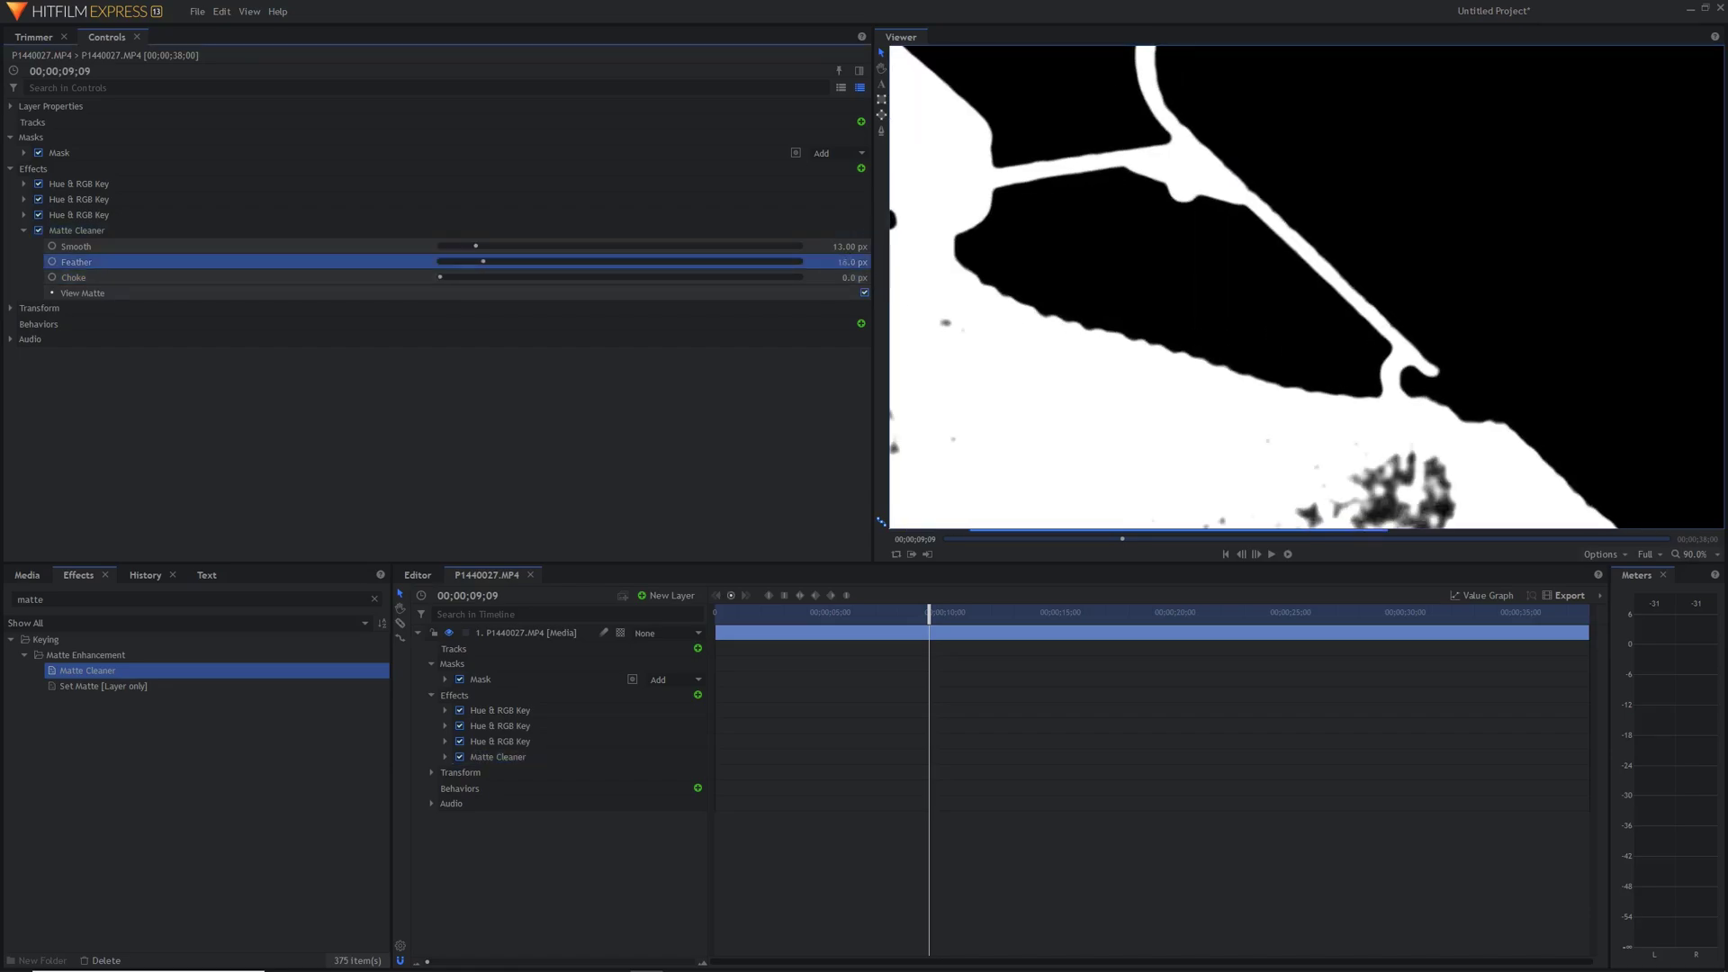
Step: Try a Feather of 22 px on the Matte Cleaner, inspect the hanger and sweater edges, and reset Feather to 0
scroll(1352, 198, "up", 3)
scroll(1314, 261, "up", 2)
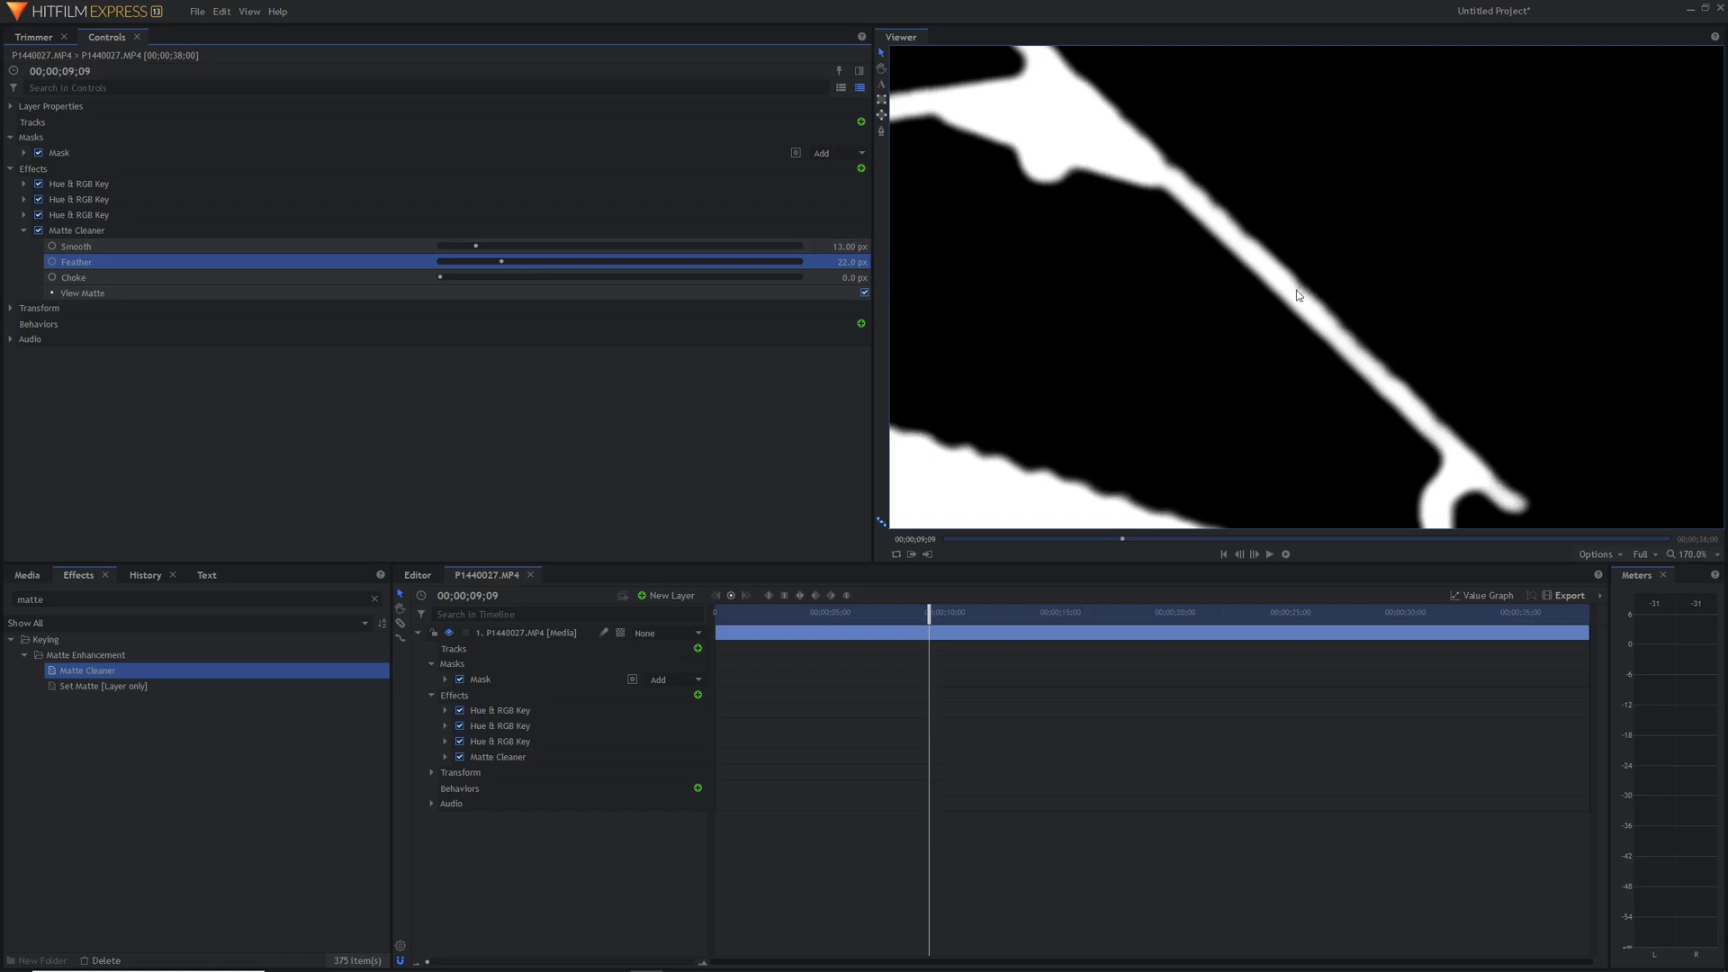
scroll(1310, 287, "down", 5)
scroll(1229, 241, "down", 2)
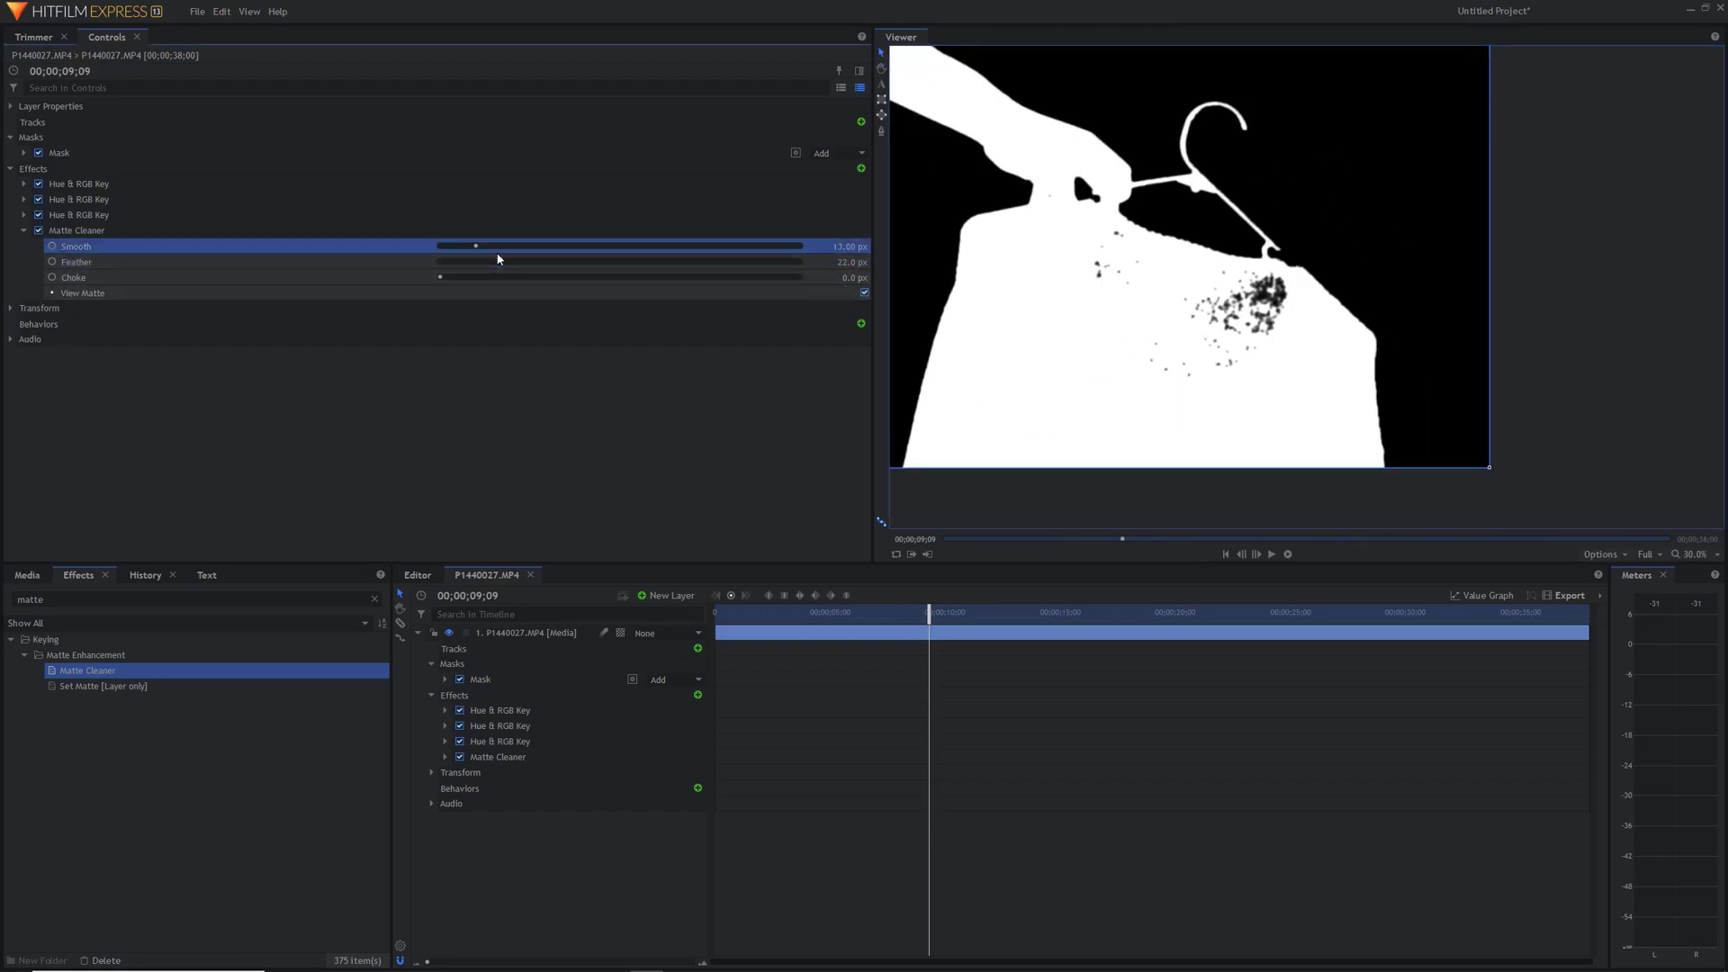
left_click_drag(502, 260, 365, 260)
Step: Duplicate the Matte Cleaner and turn off View Matte on the original
left_click(192, 231)
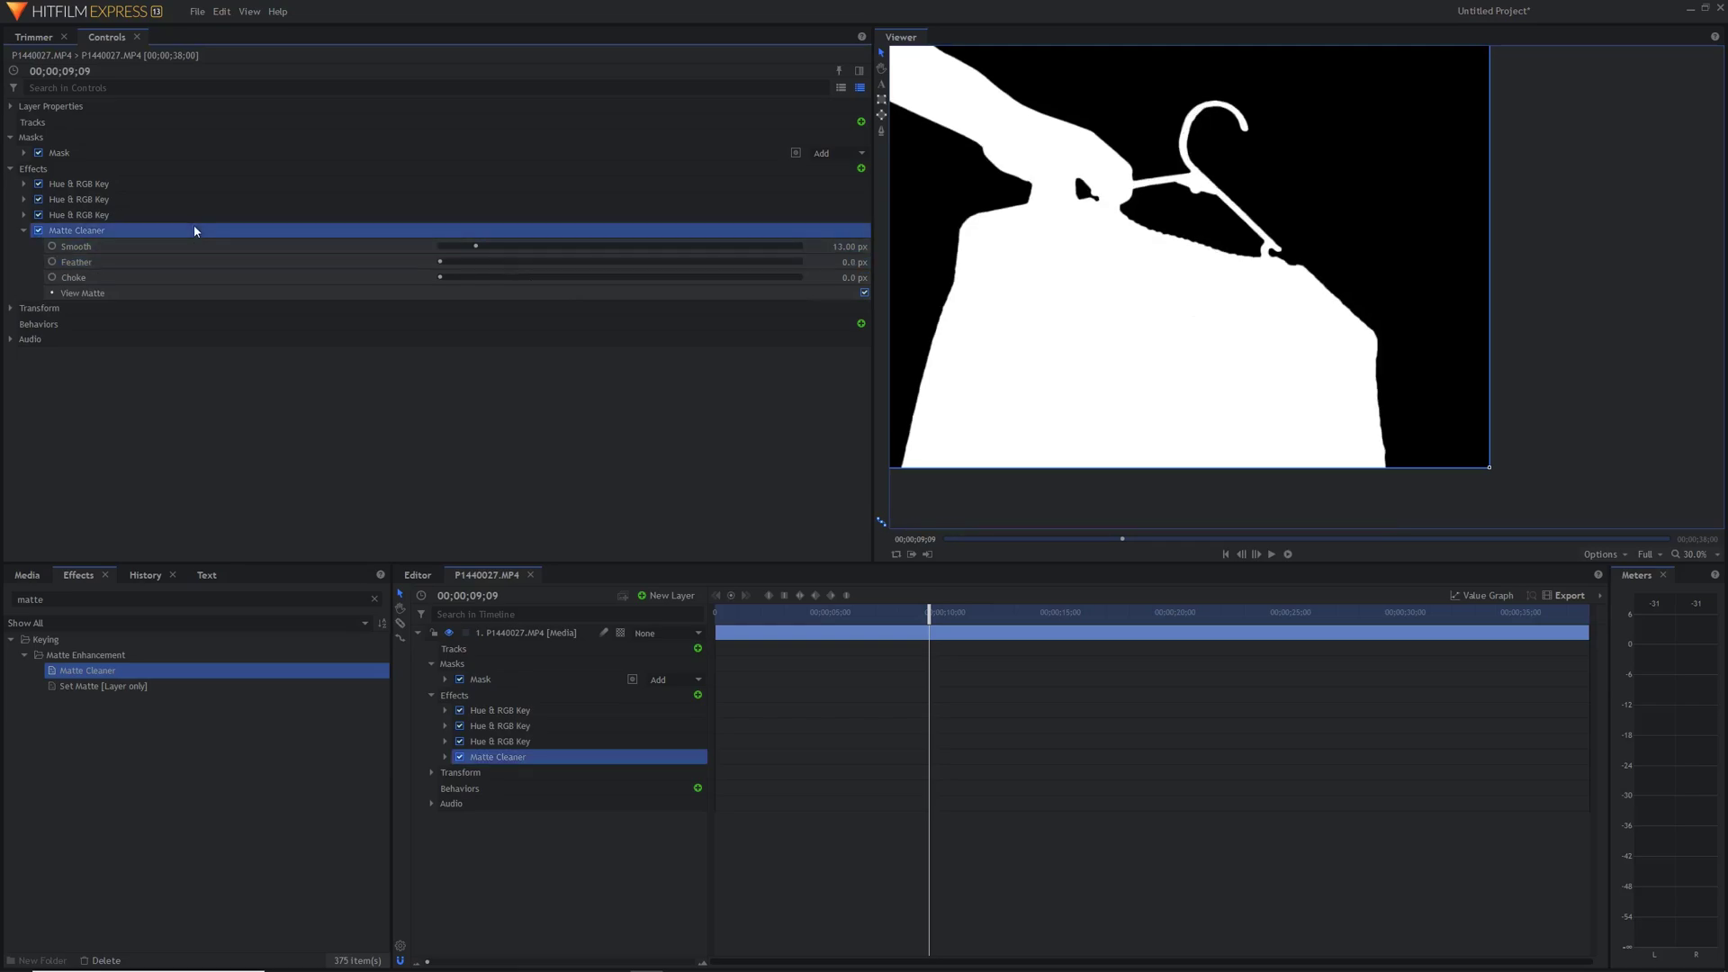
key("ctrl+d")
left_click(31, 312)
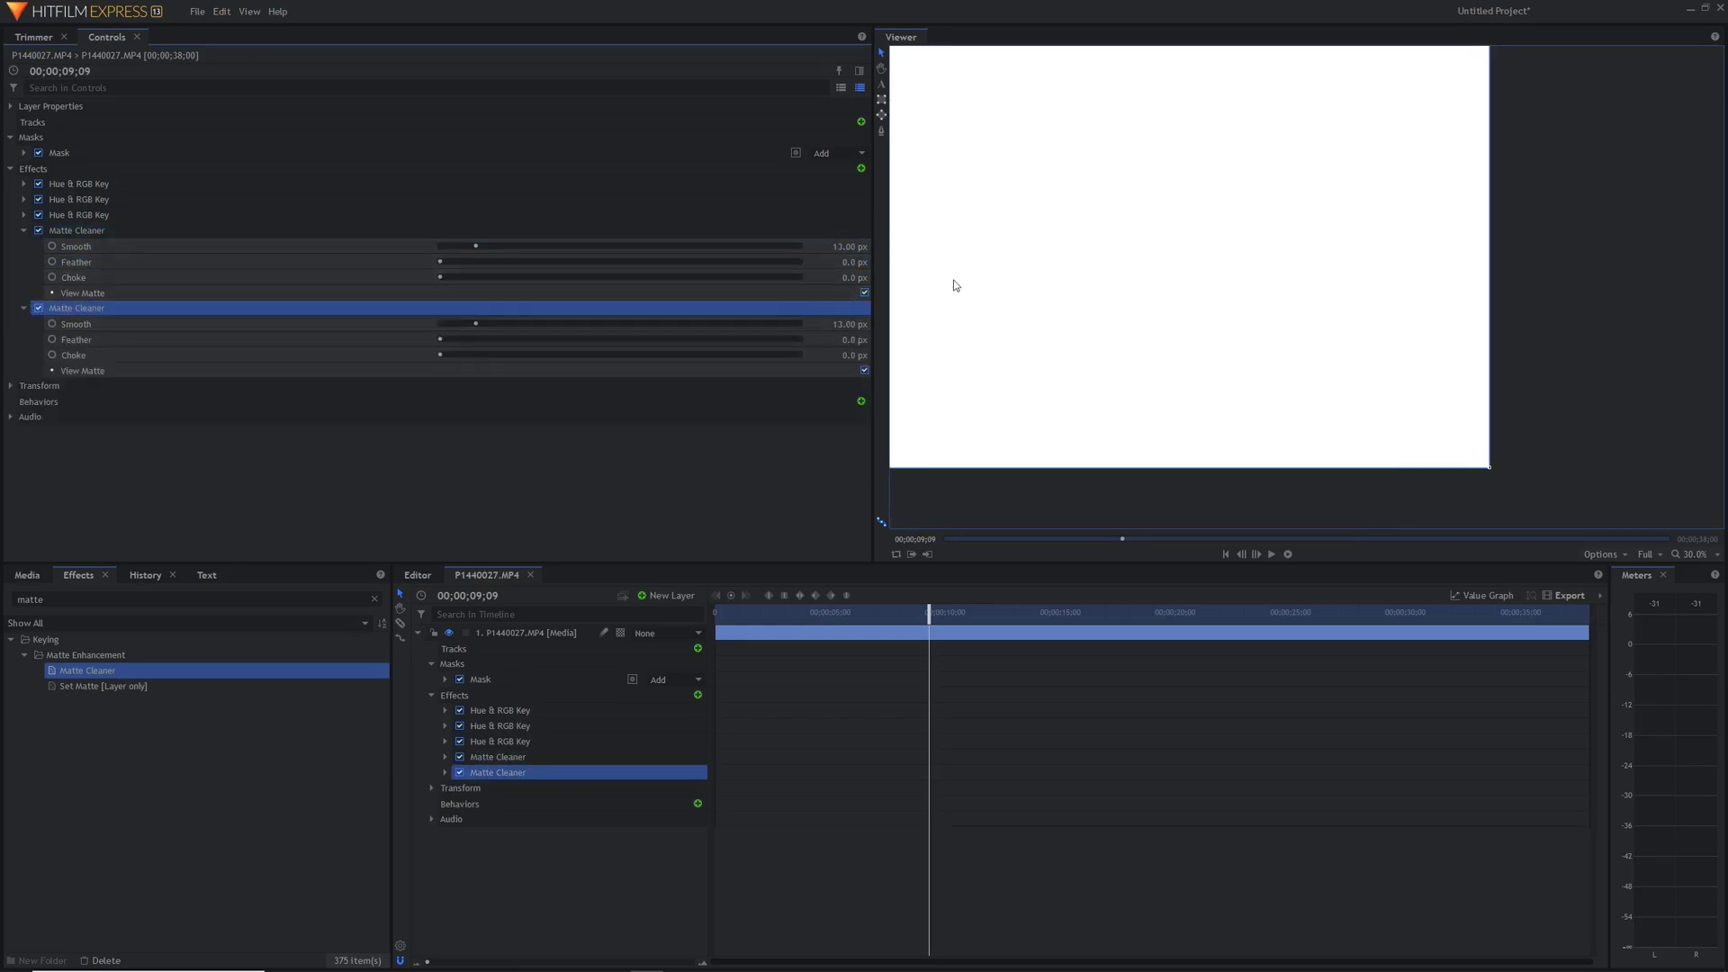
left_click(865, 293)
Step: Set the second Matte Cleaner's Smooth to 0 and Feather to 14 px, turn off its View Matte, and collapse both cleaners
left_click_drag(837, 324, 871, 340)
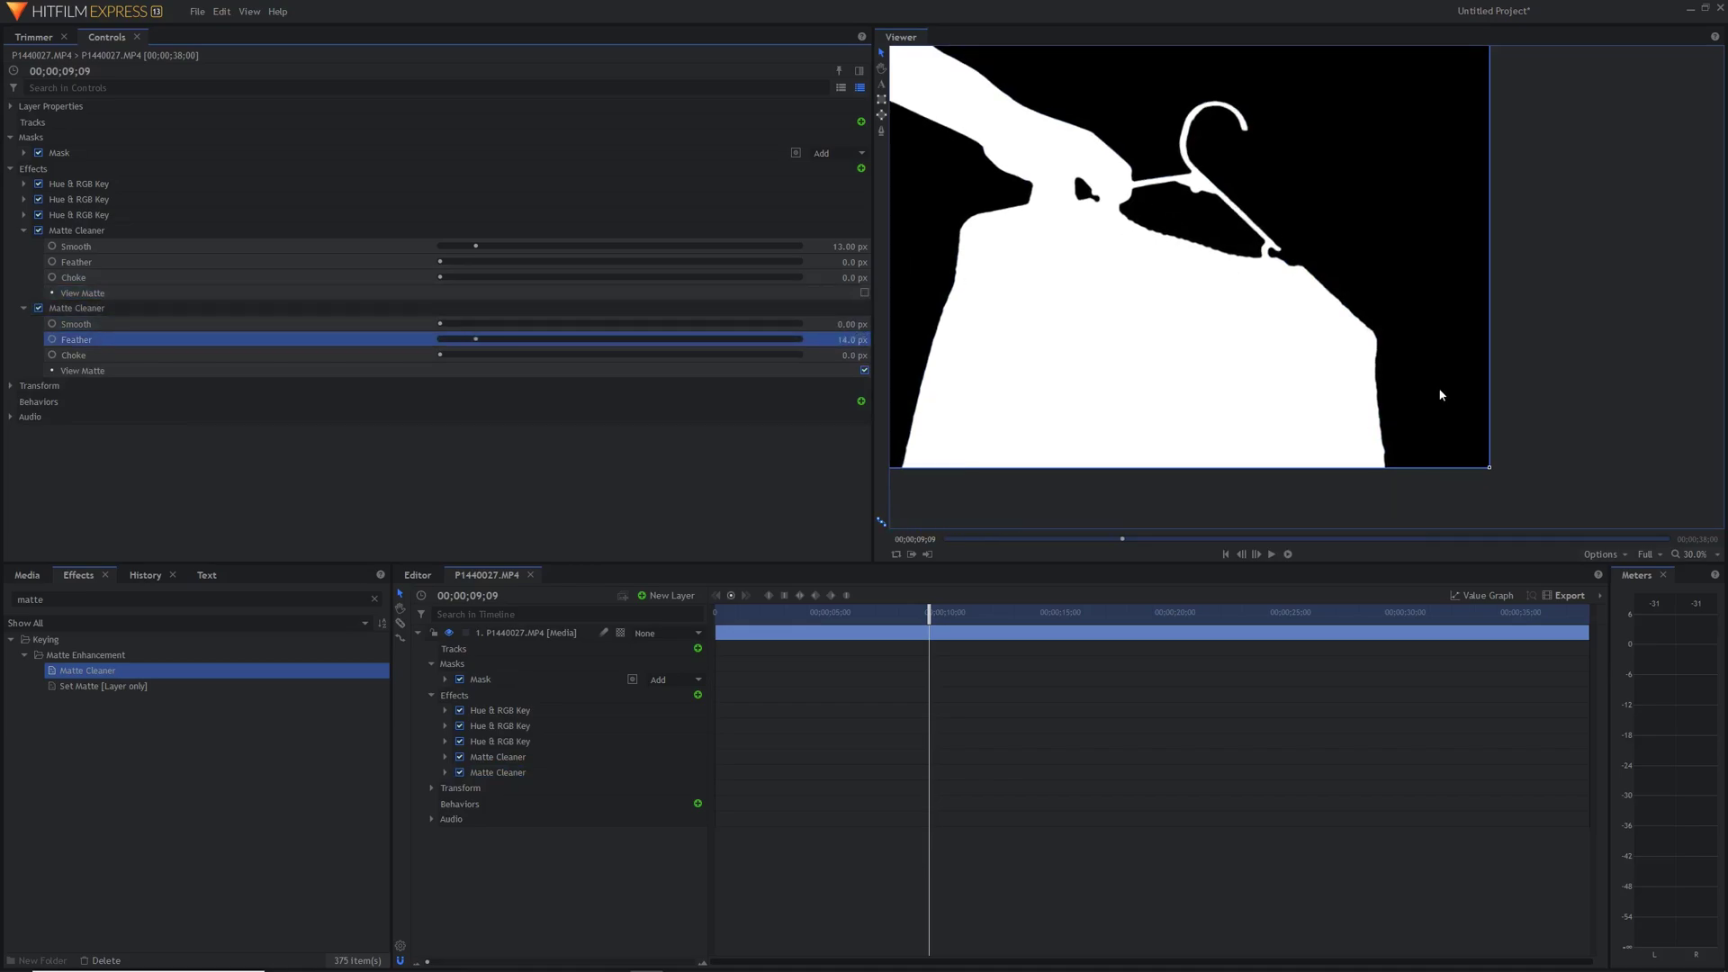
left_click(24, 307)
left_click(24, 231)
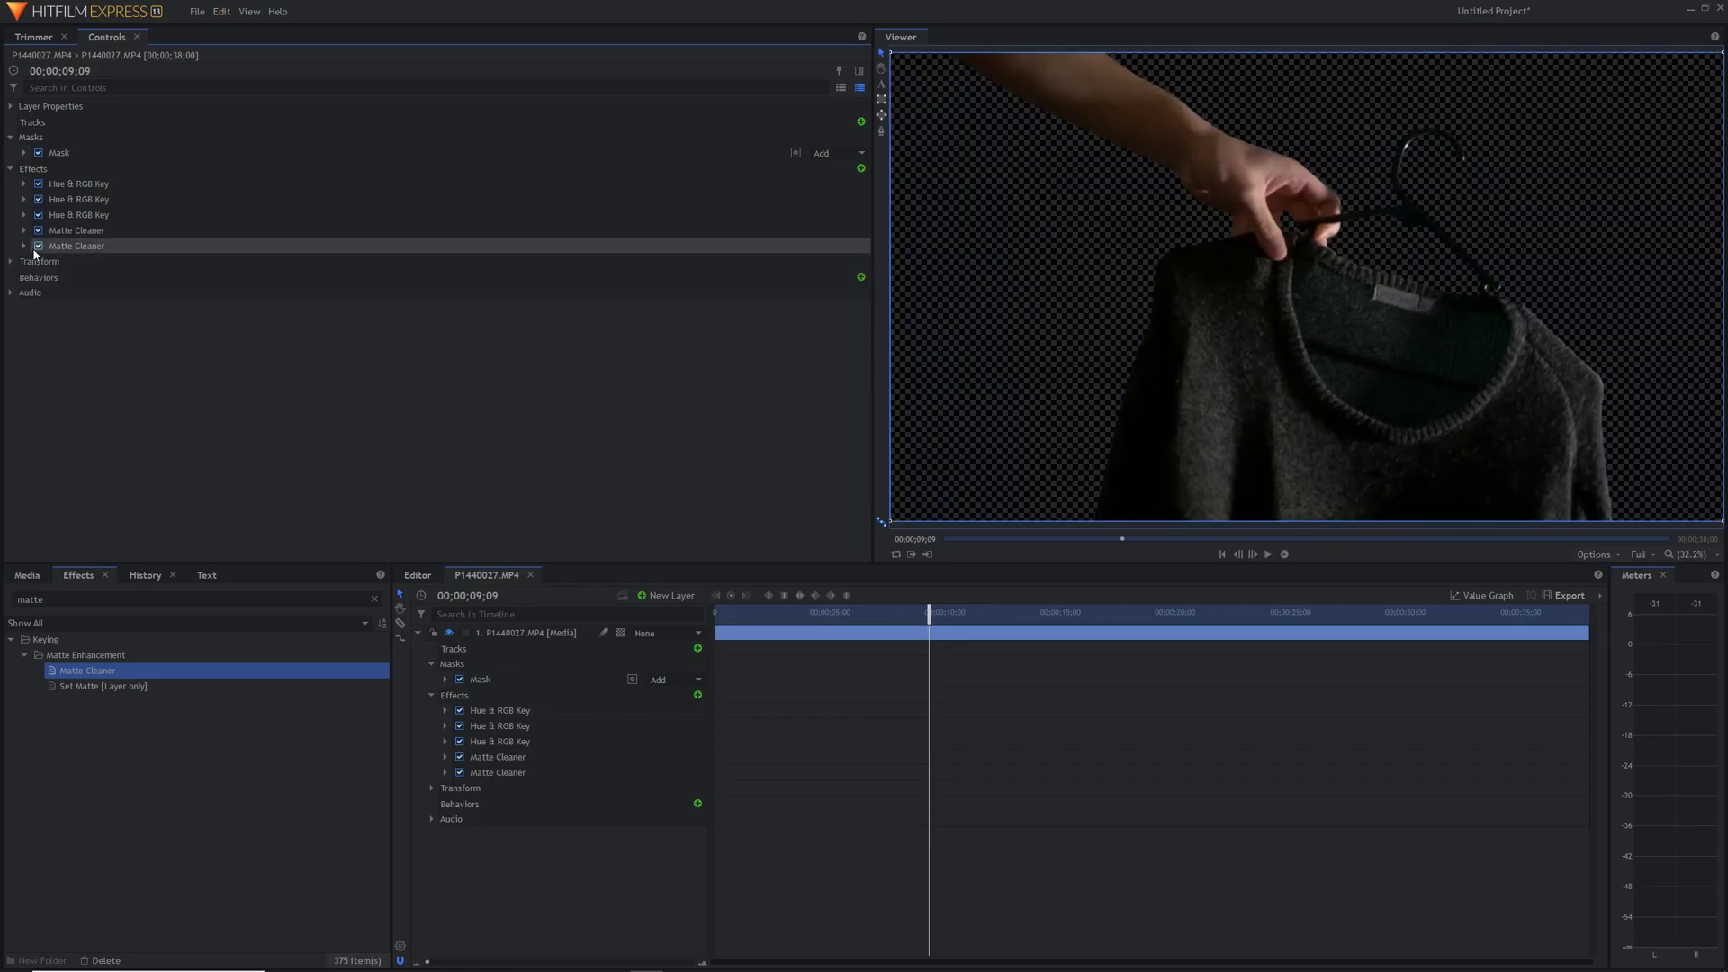
Step: Find the Spill Removal effect and add it below the second Matte Cleaner
double_click(143, 600)
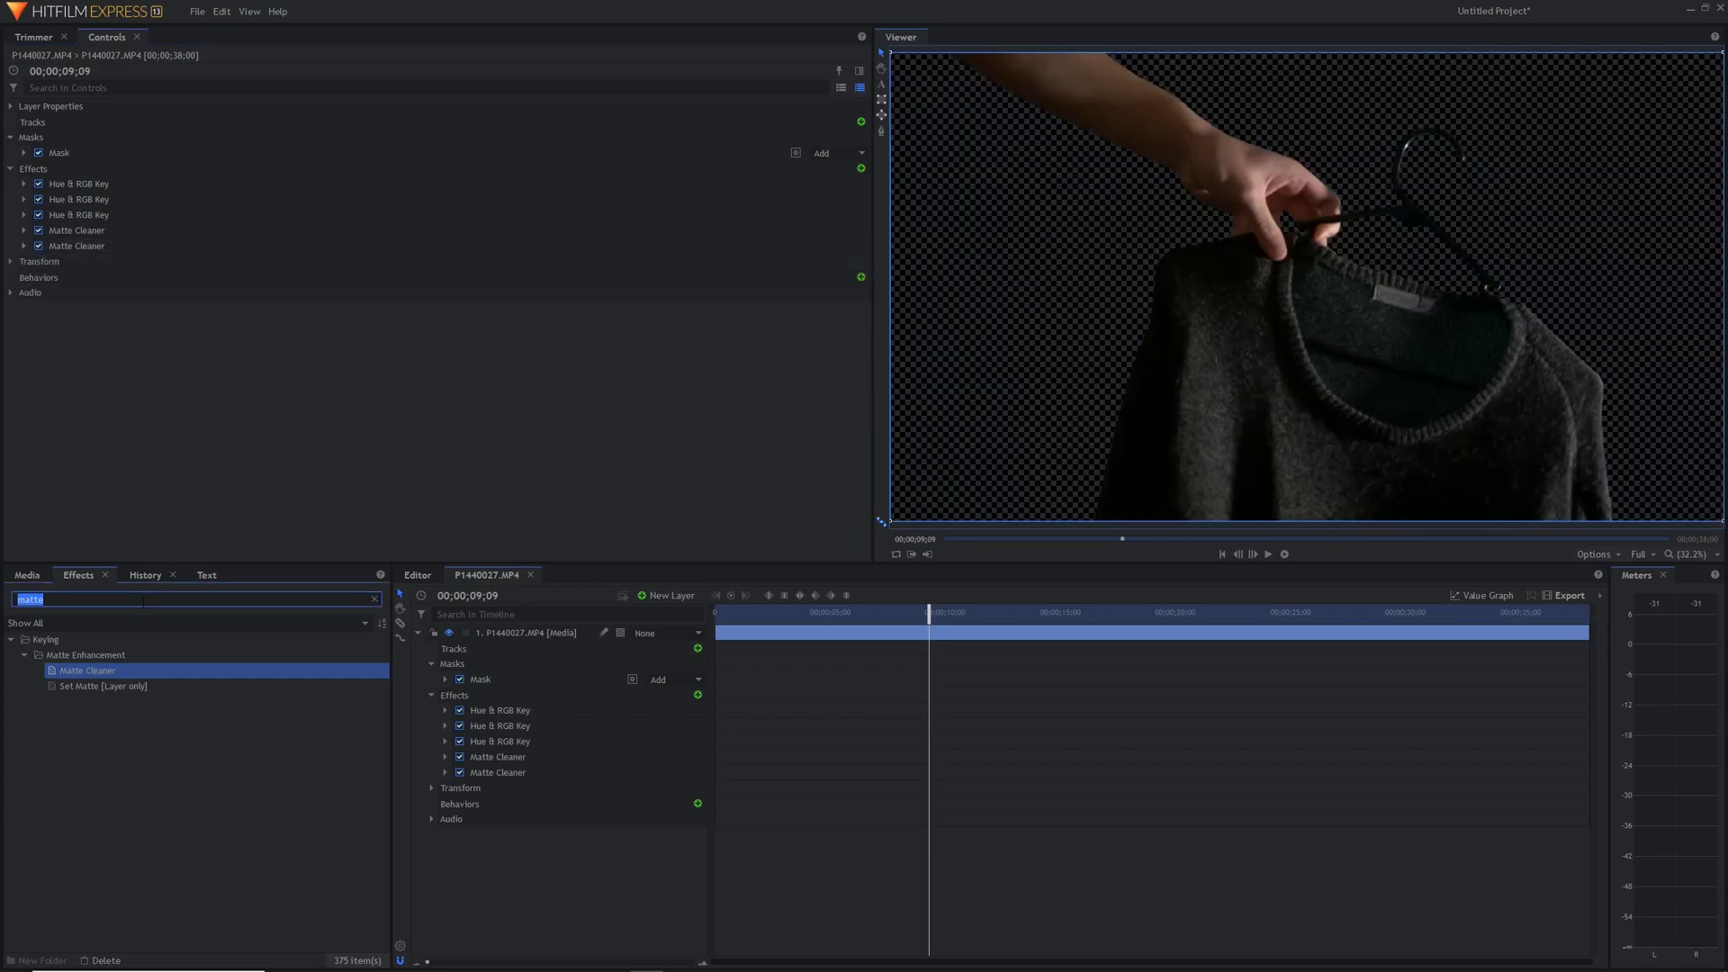
type("spl")
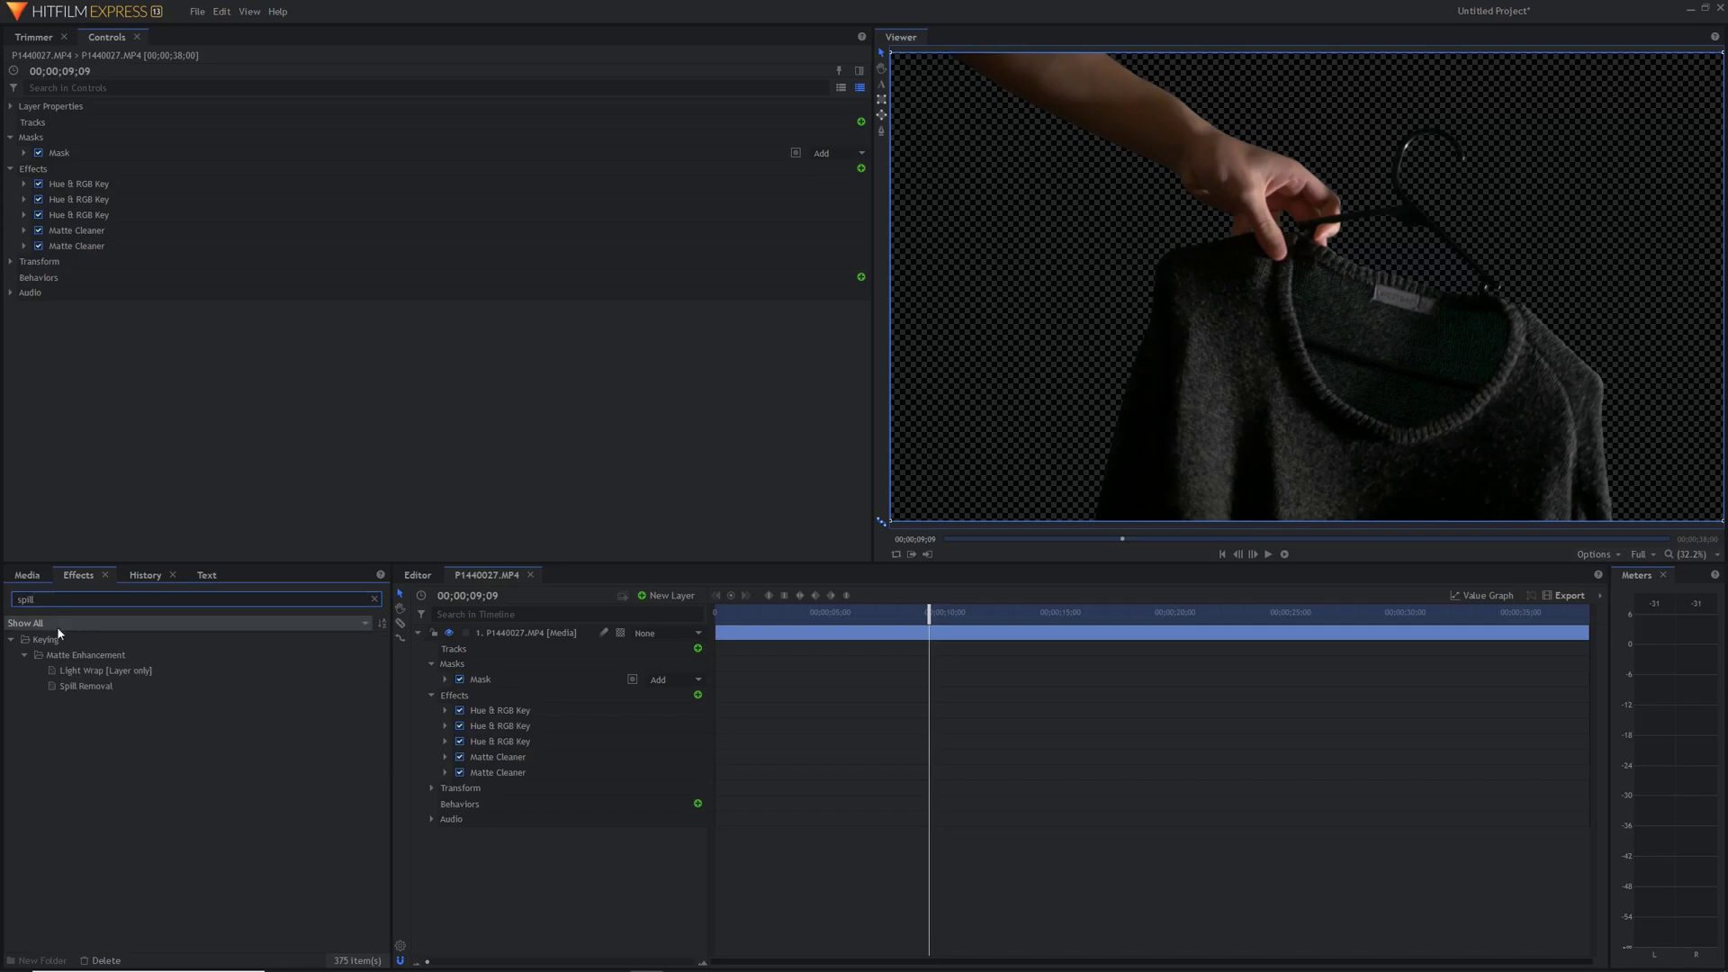
left_click_drag(81, 686, 473, 782)
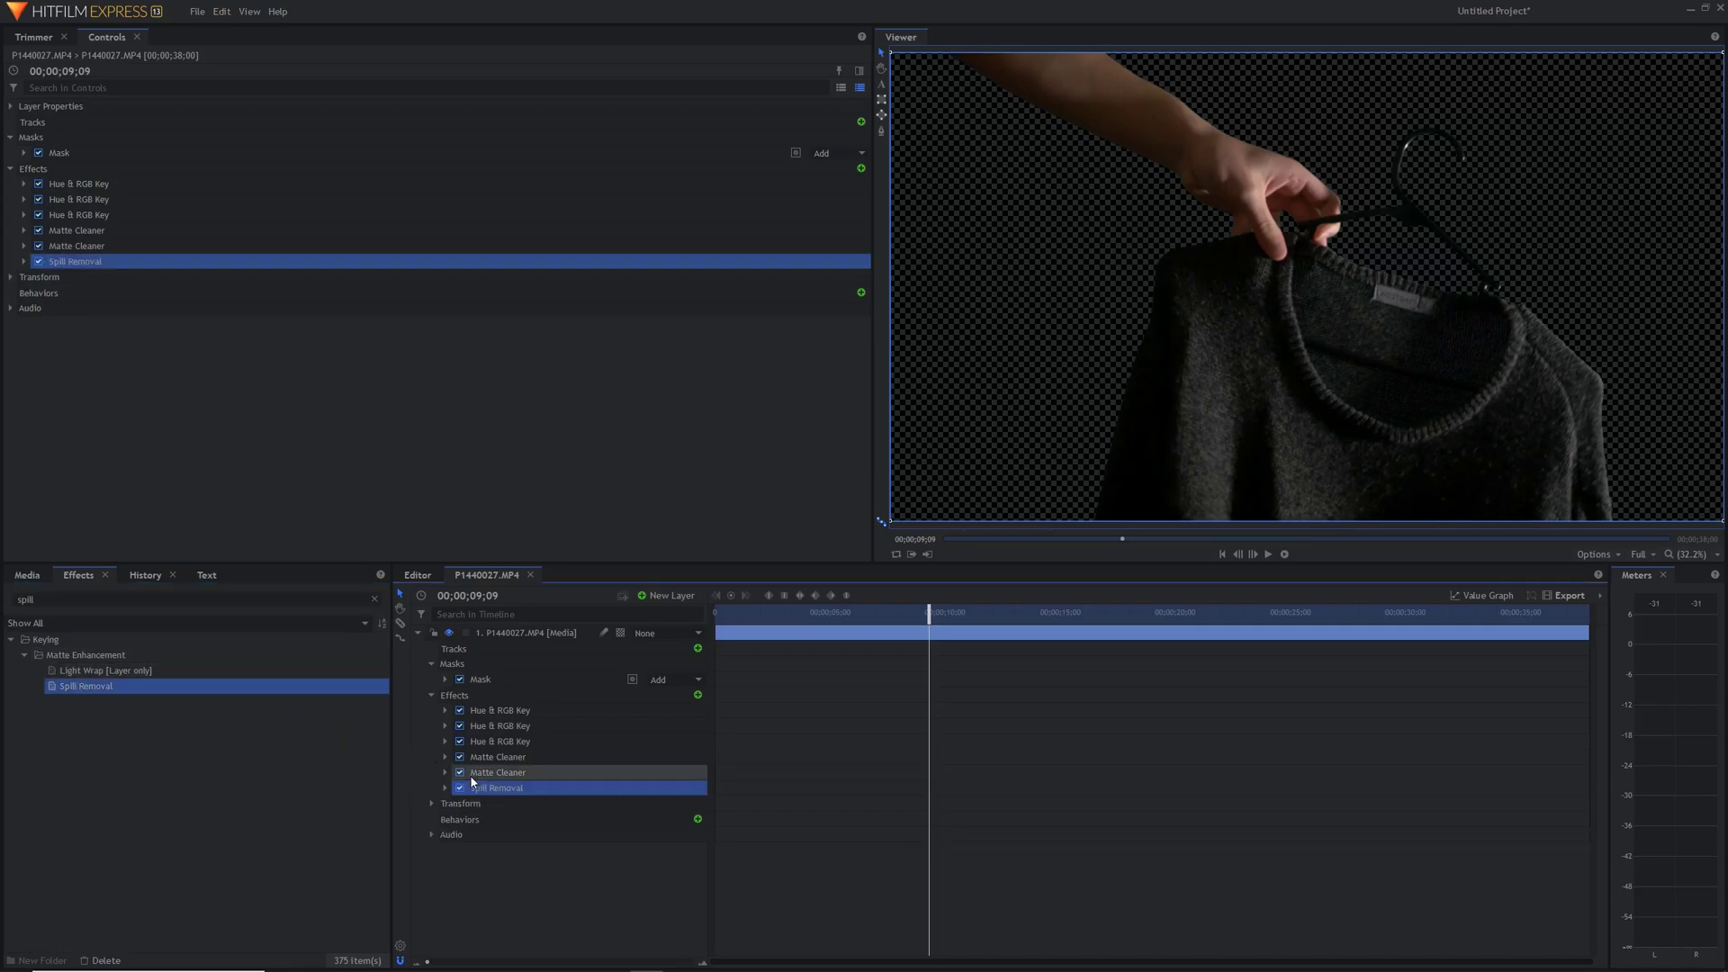
Step: Toggle Spill Removal off and on to compare the green spill on the fabric inside the sweater's collar
scroll(1321, 365, "up", 5)
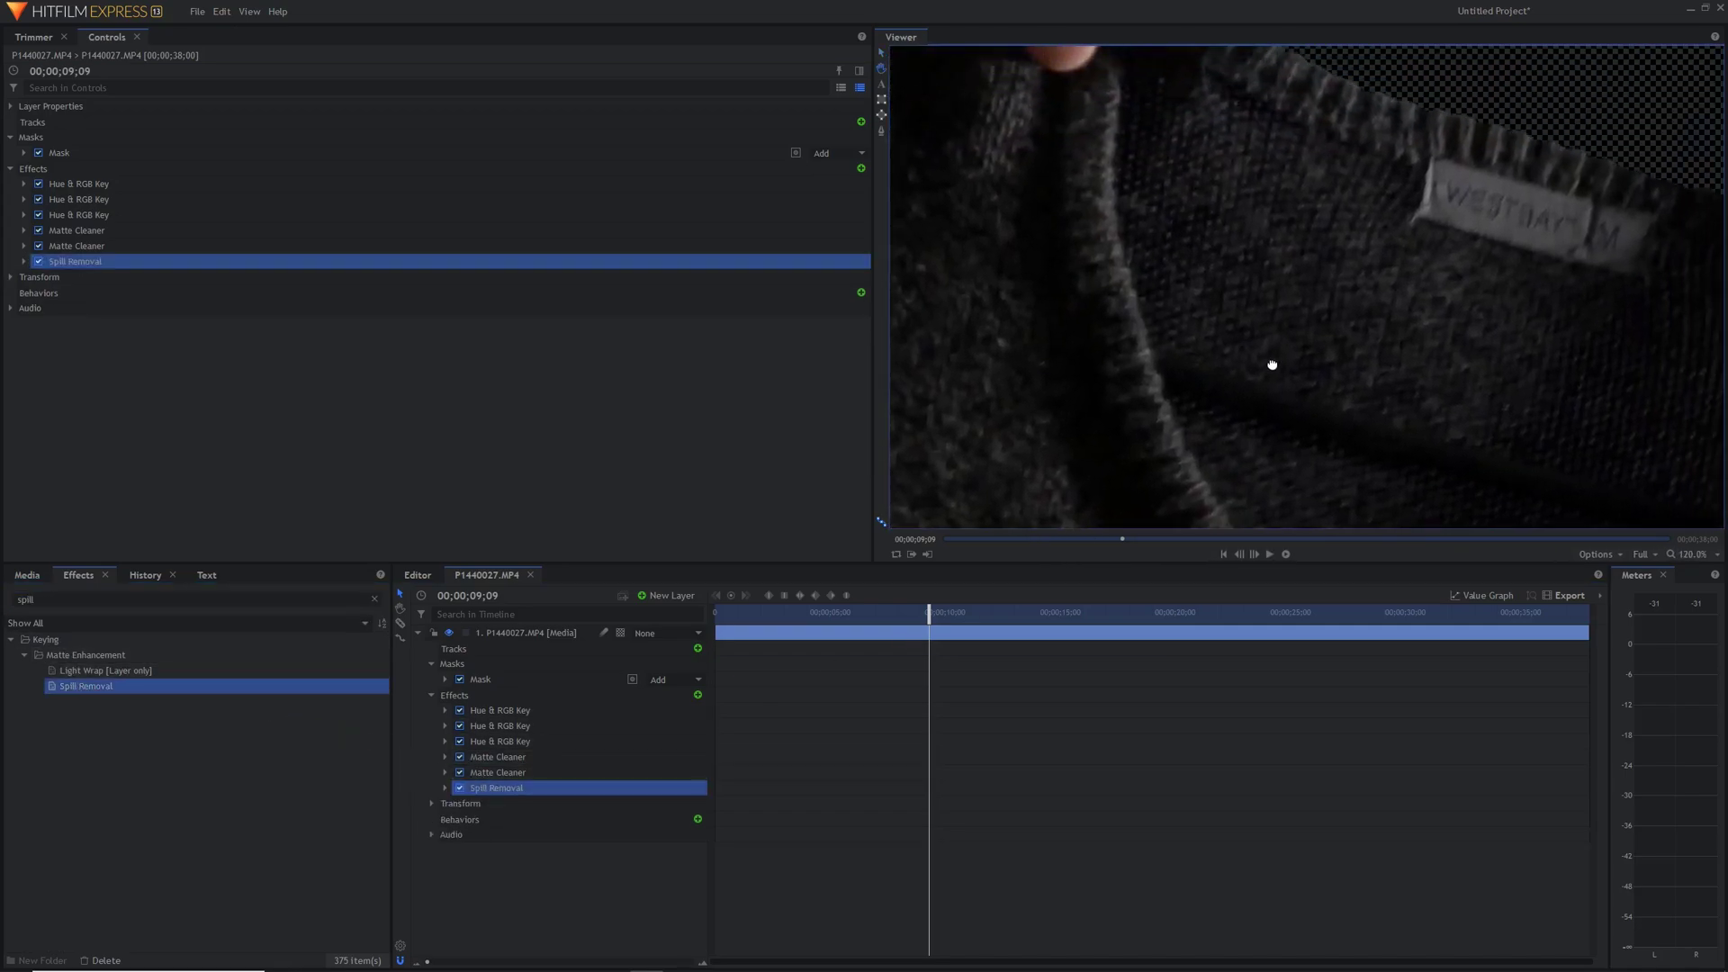
left_click(38, 261)
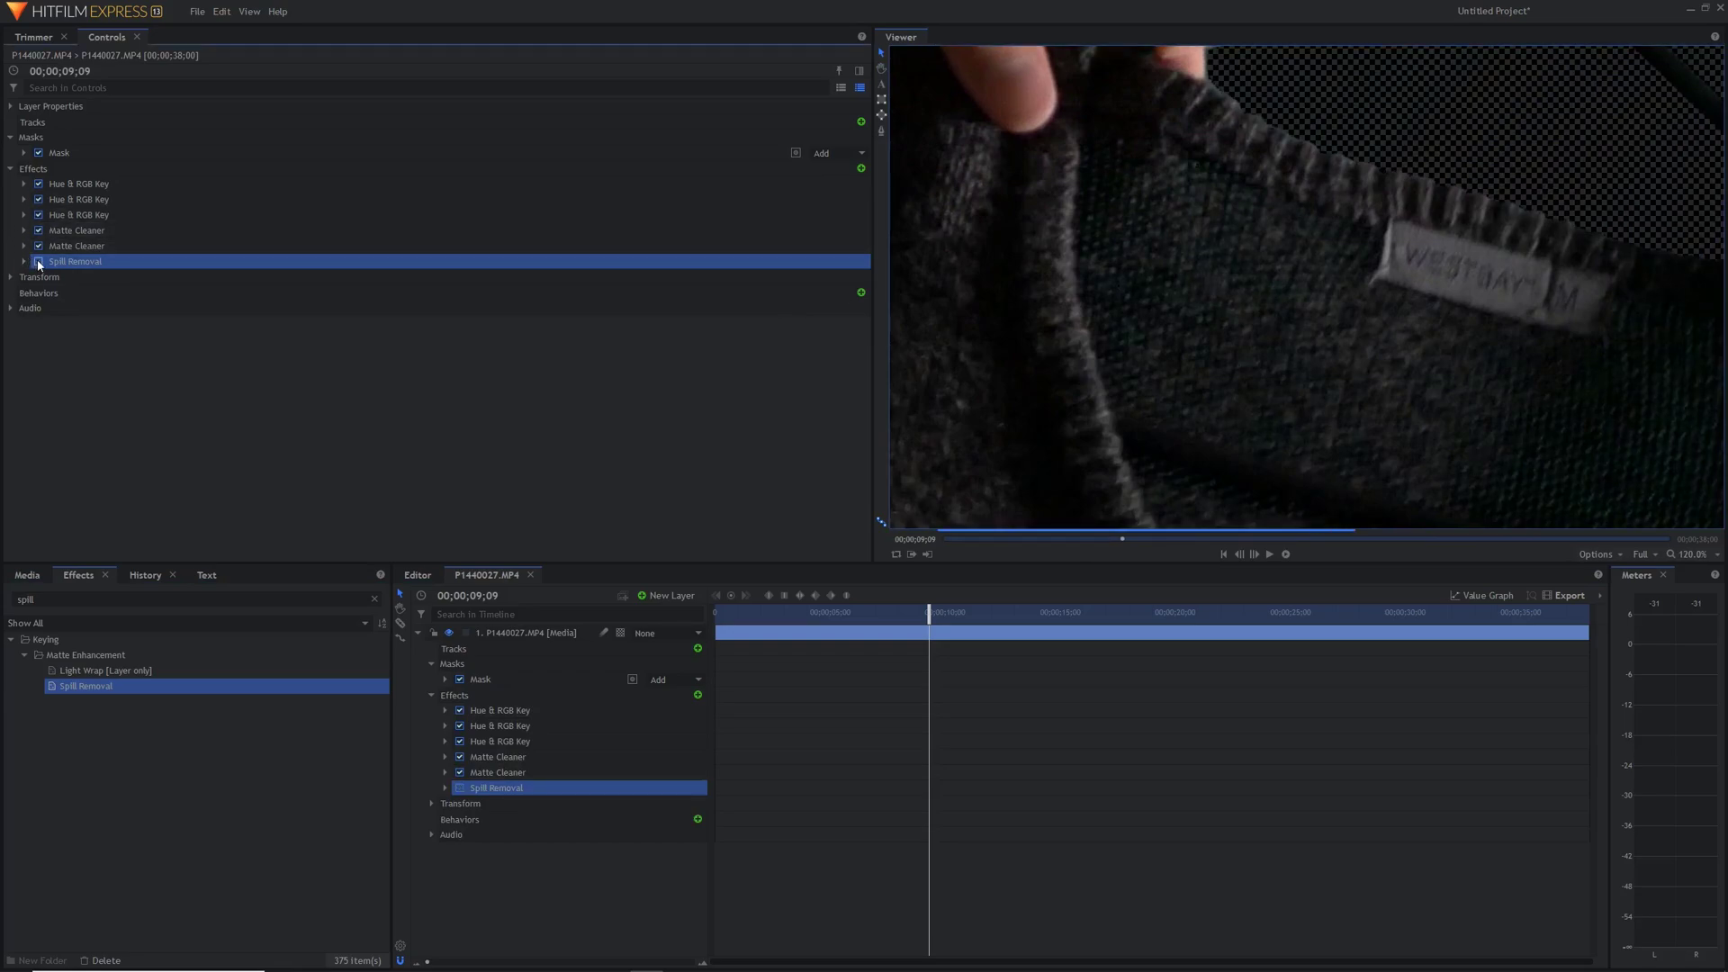
left_click_drag(1142, 259, 1035, 177)
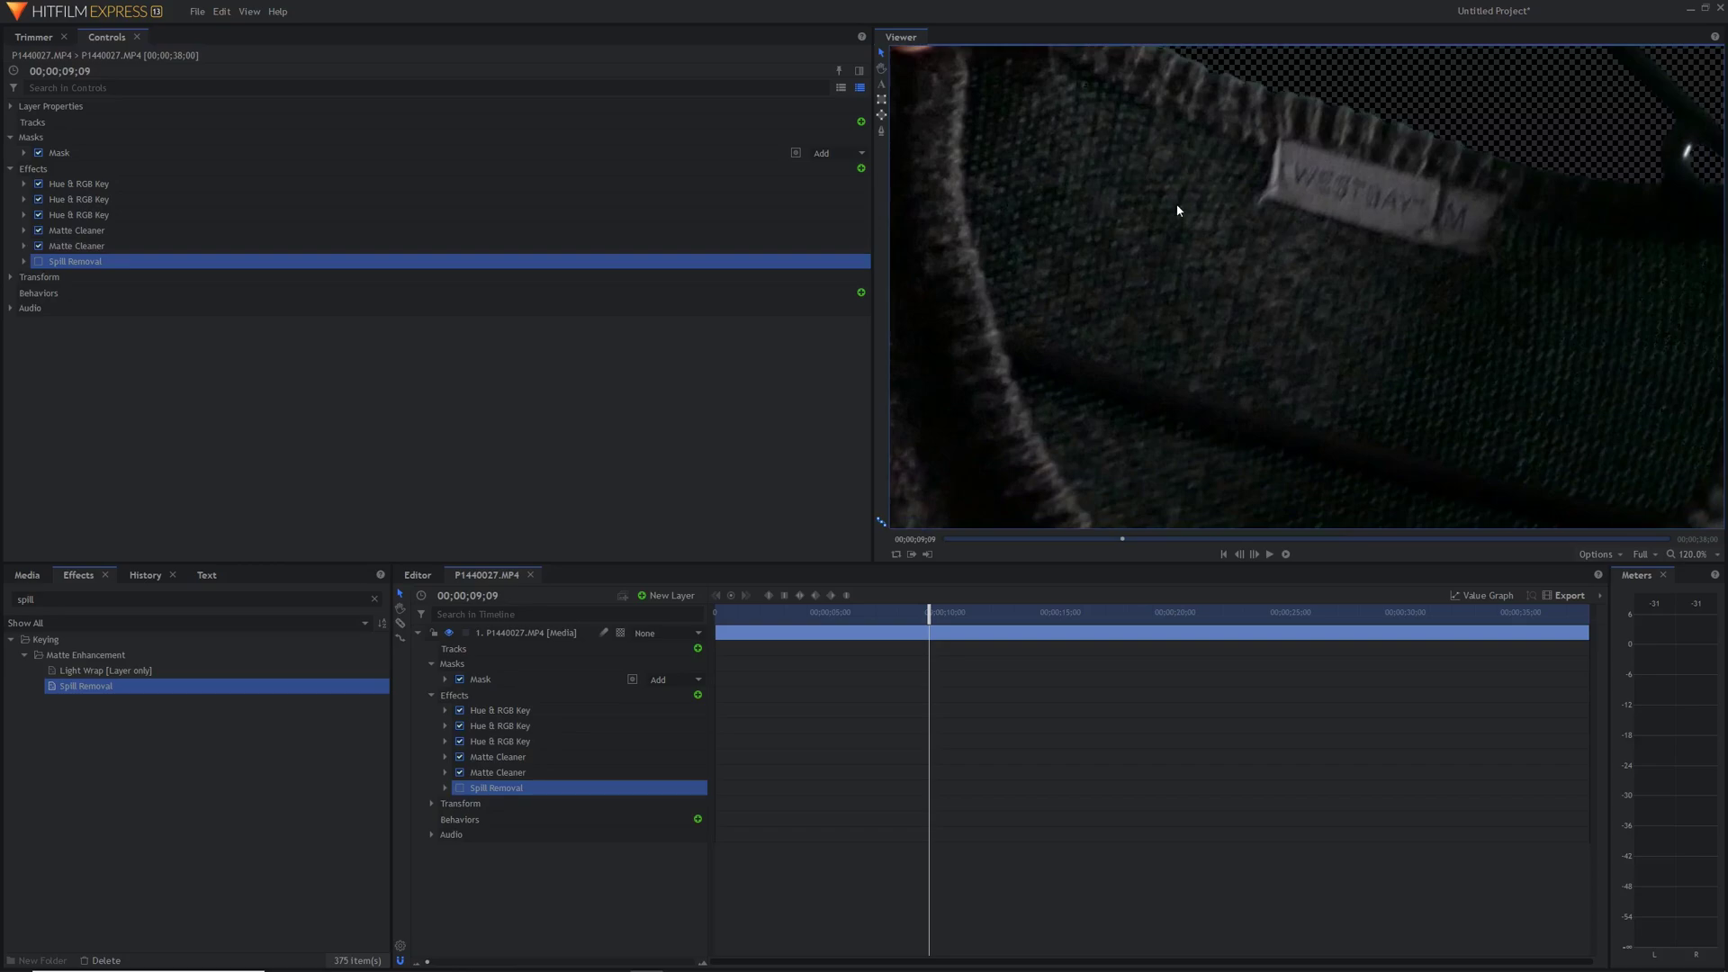
scroll(1152, 243, "up", 2)
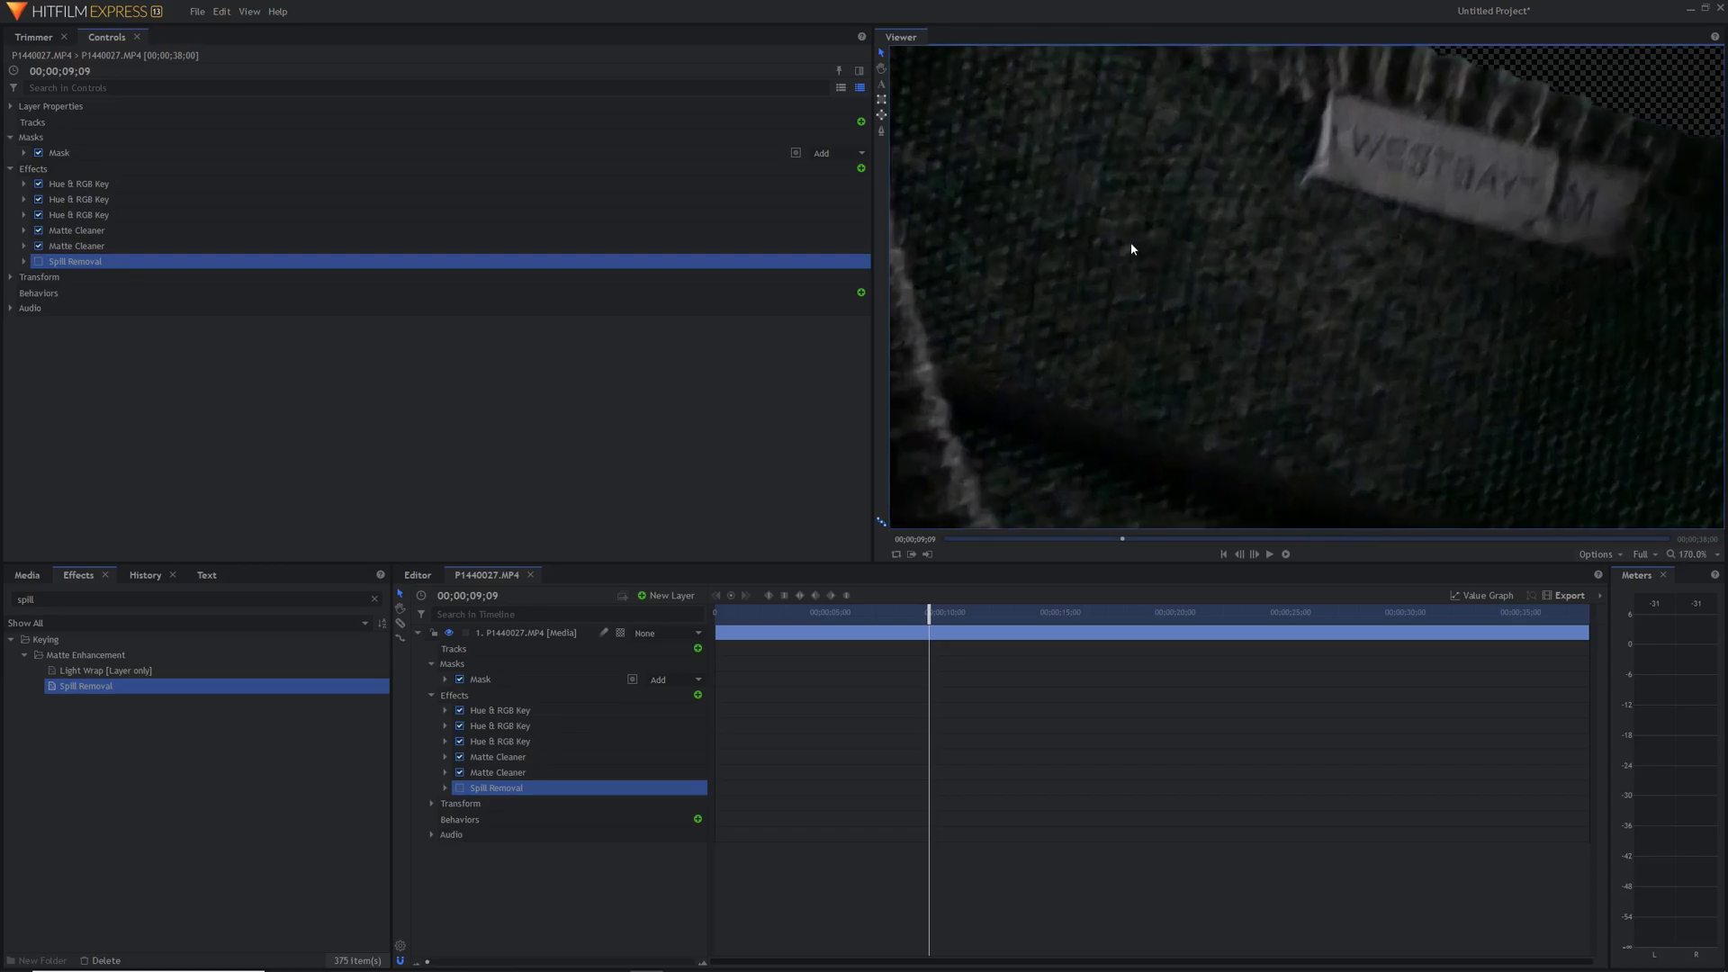
left_click(38, 261)
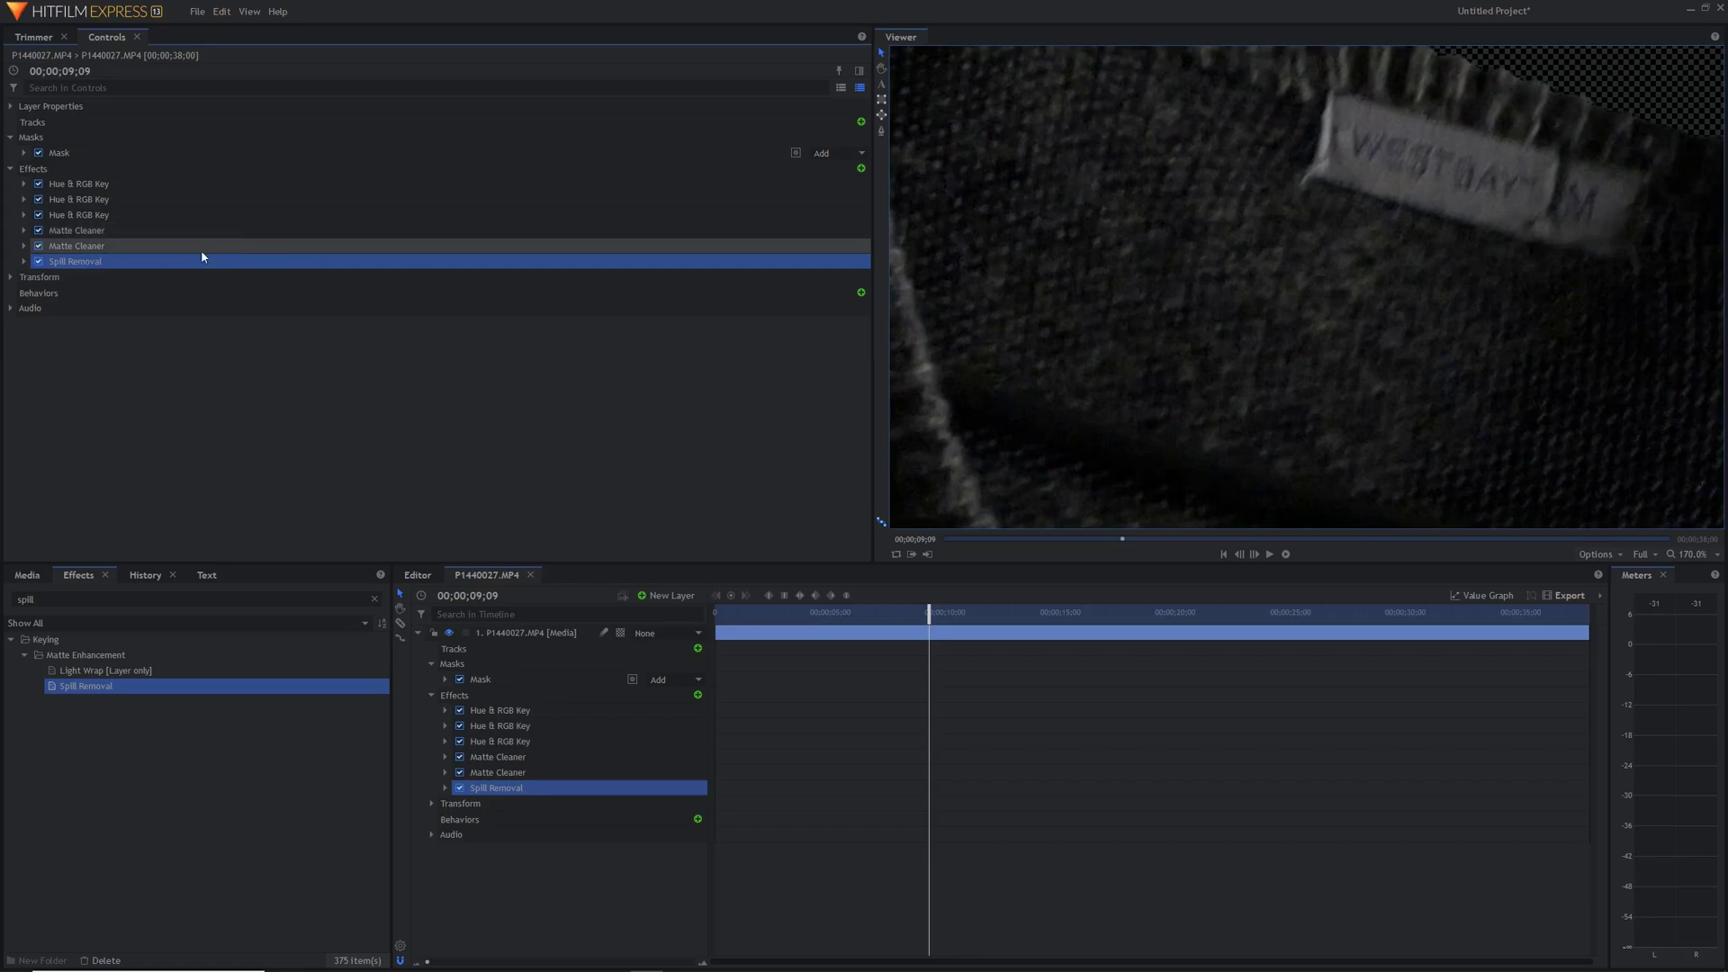
Step: Examine the Spill Removal effect's Screen Color, Strength and Suppression Type options and collapse the effect
left_click(24, 261)
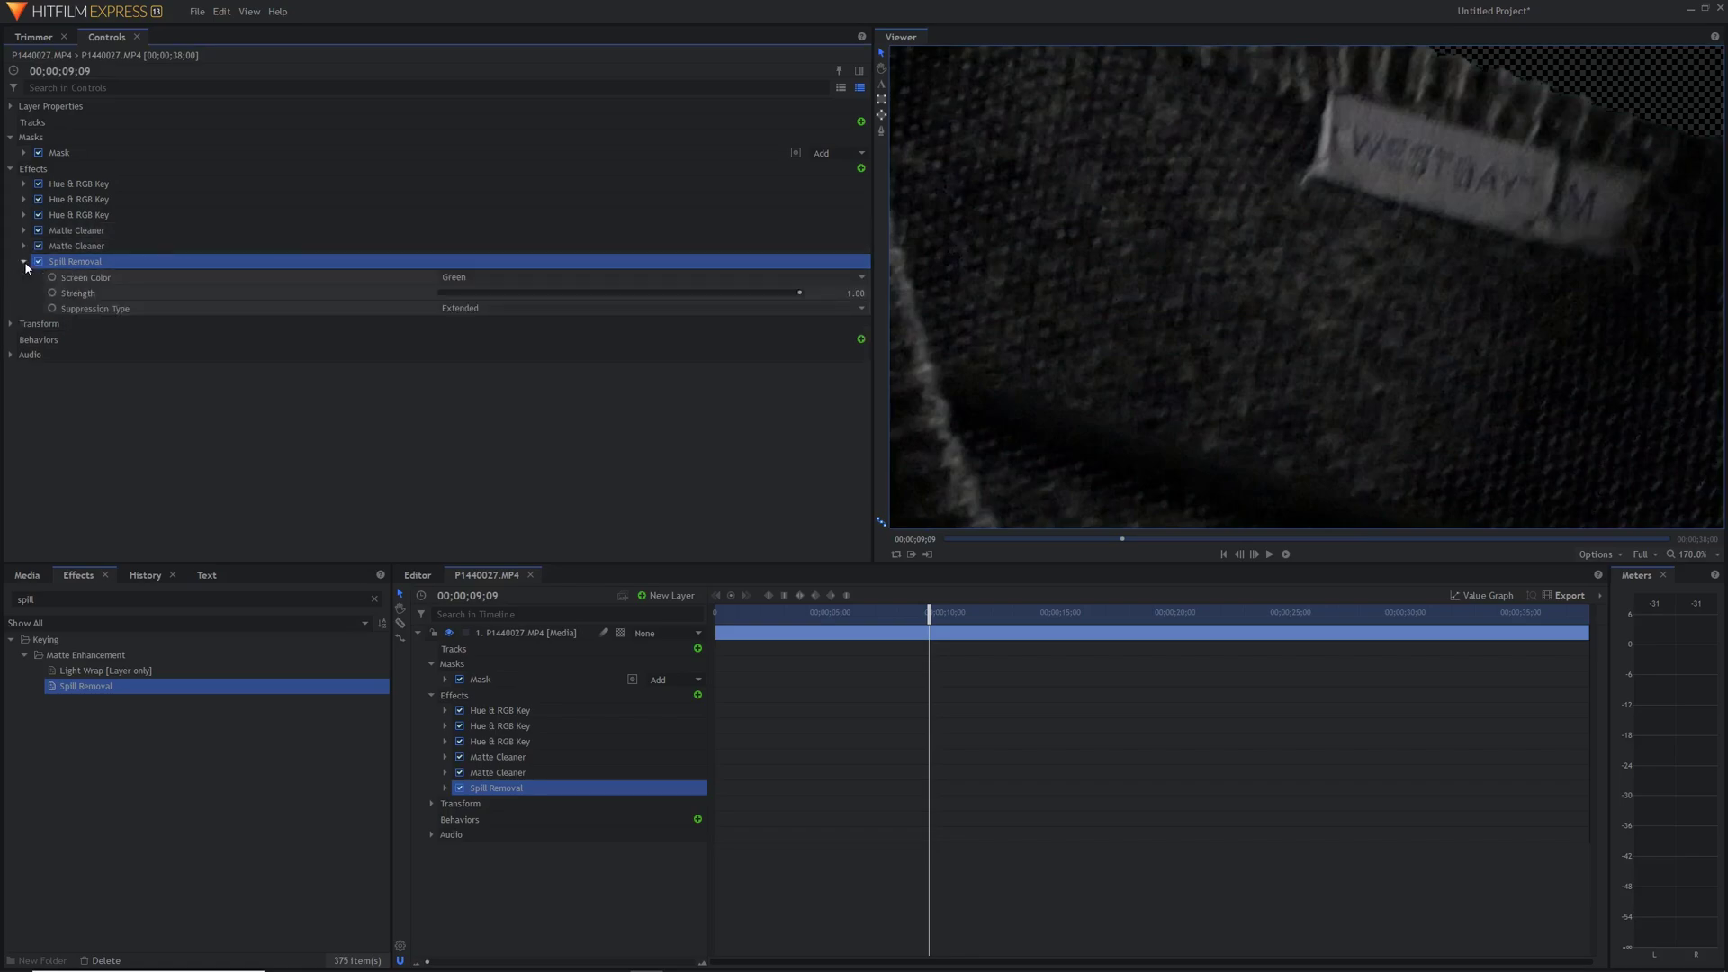
left_click(473, 309)
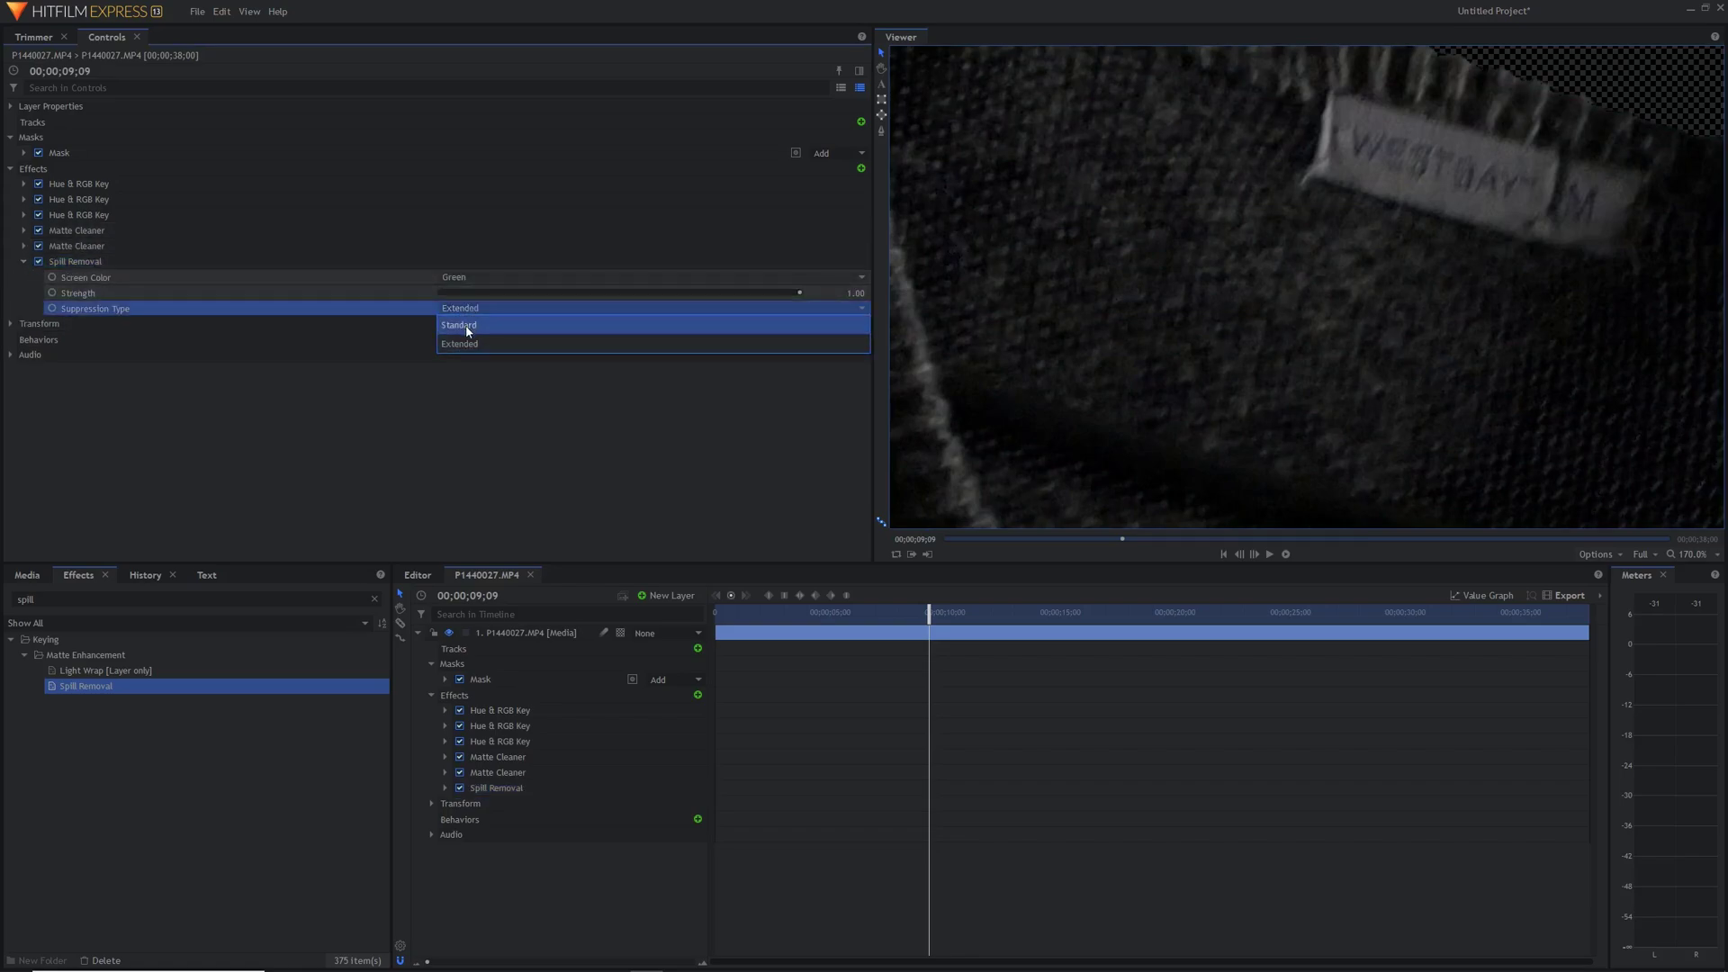
left_click(363, 296)
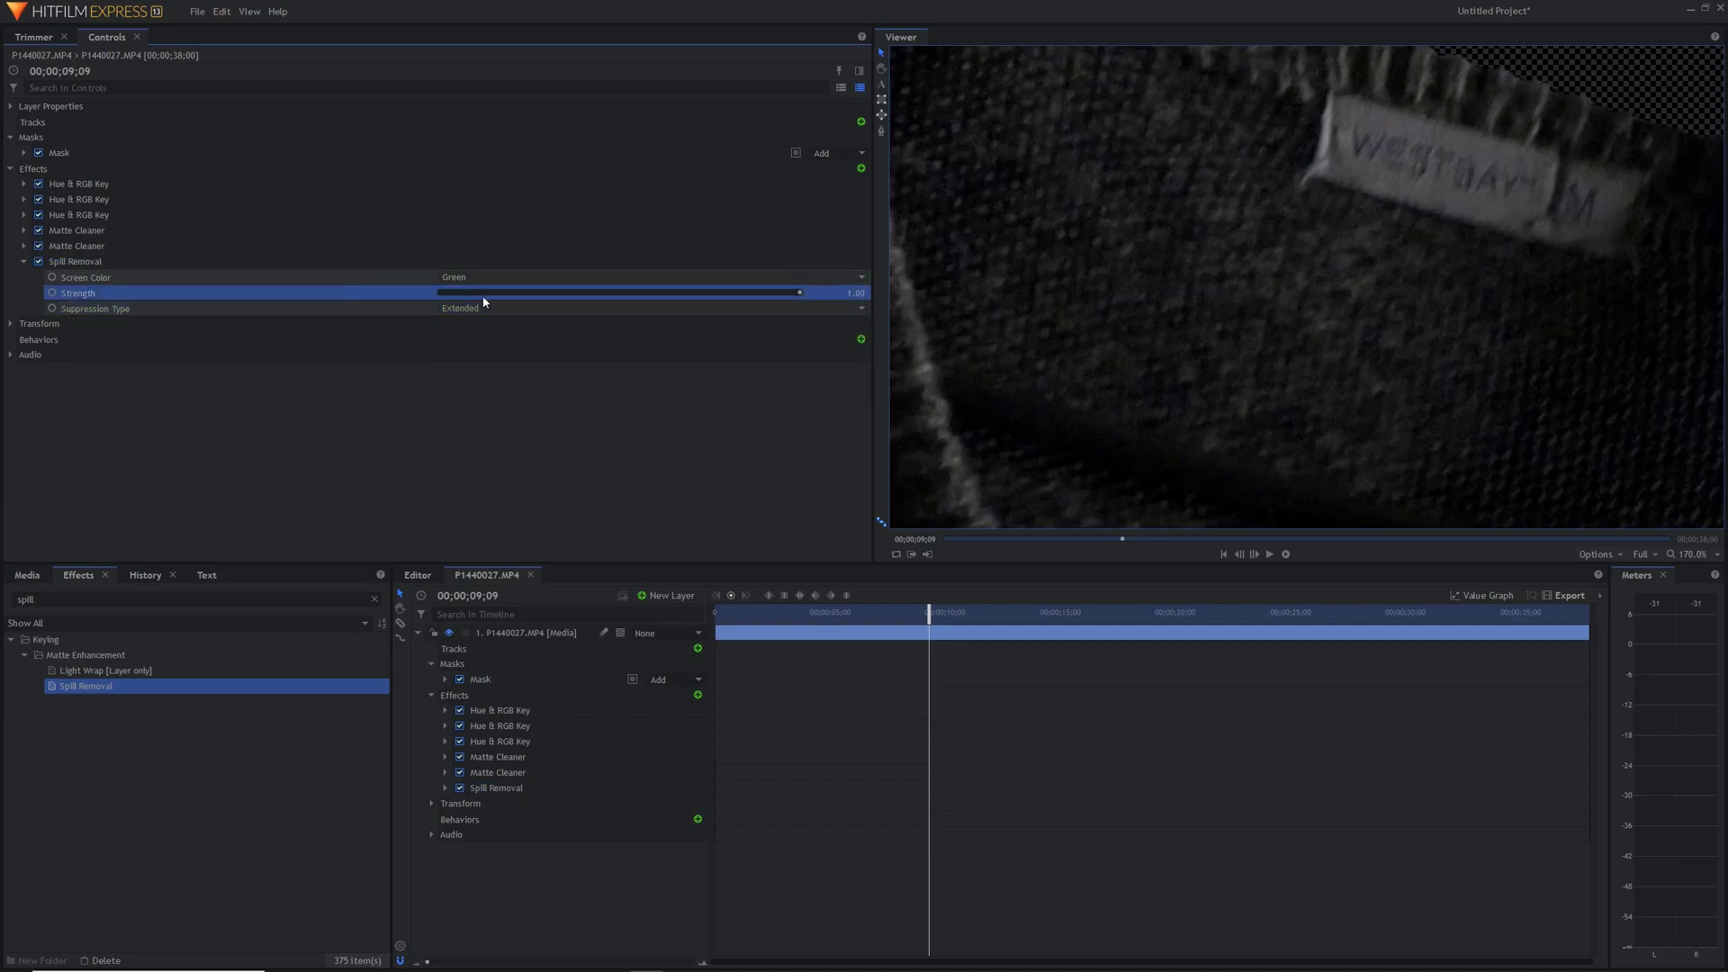
left_click(558, 308)
left_click(738, 409)
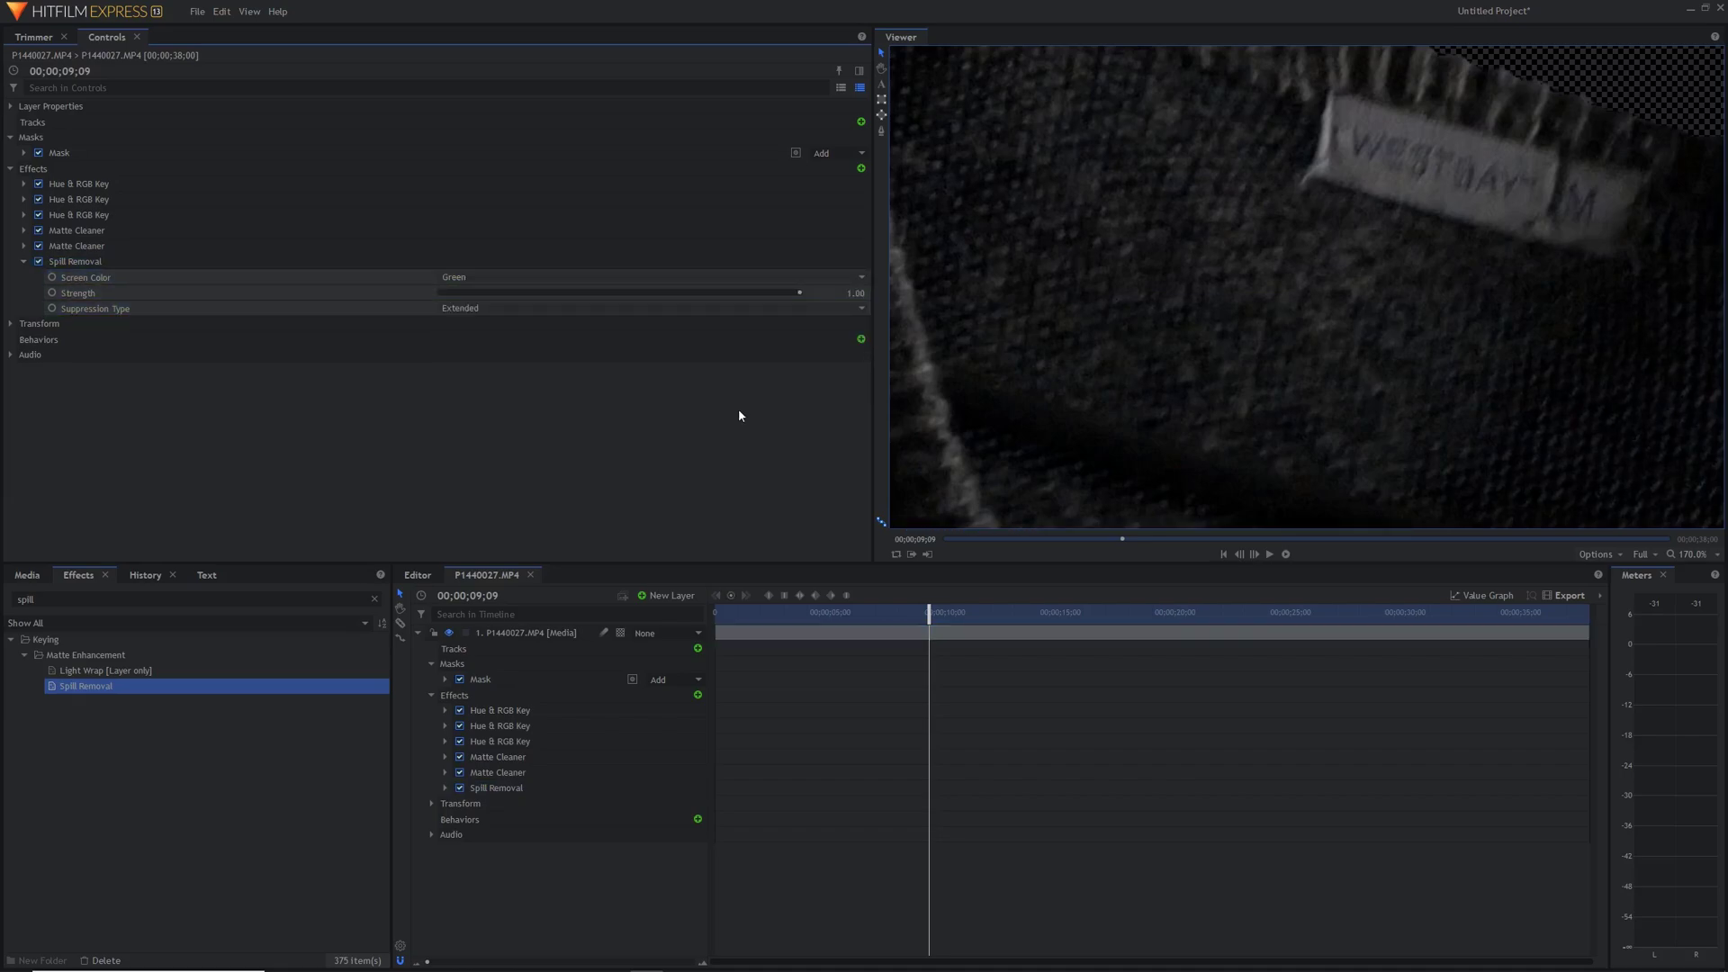
left_click(24, 261)
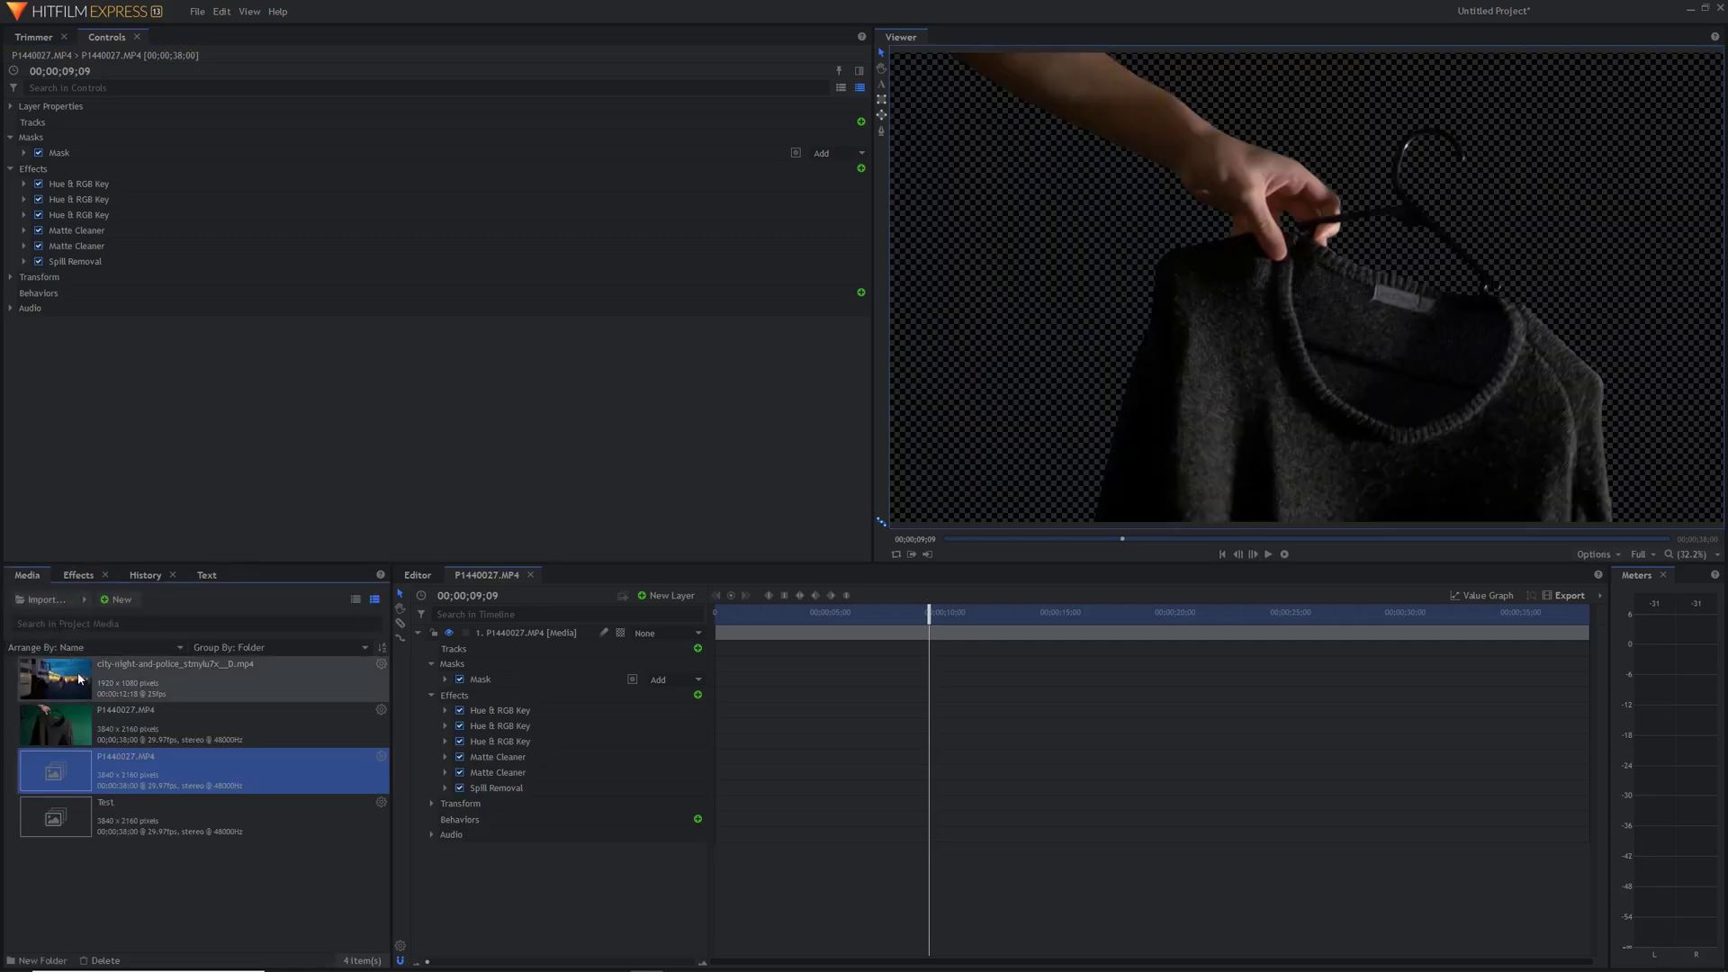
Step: Place the city-night-and-police clip beneath the keyed sweater layer and play the composite from near its start
left_click_drag(90, 680, 839, 862)
left_click_drag(929, 612, 704, 616)
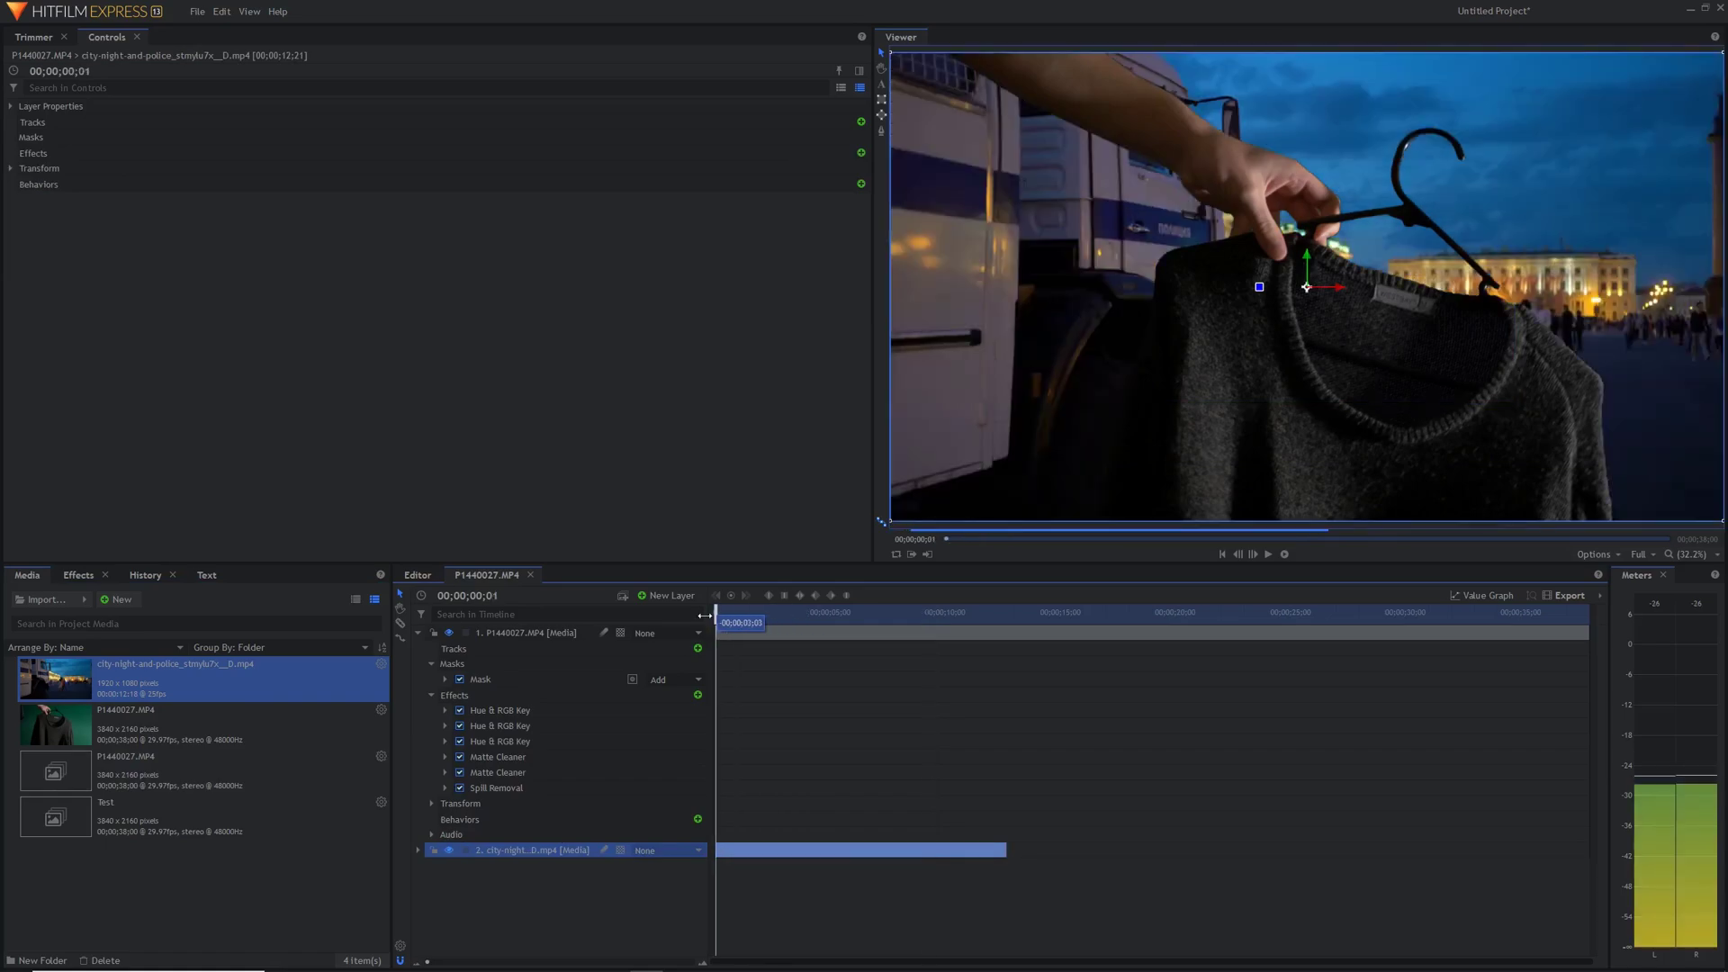
left_click(772, 613)
key("space")
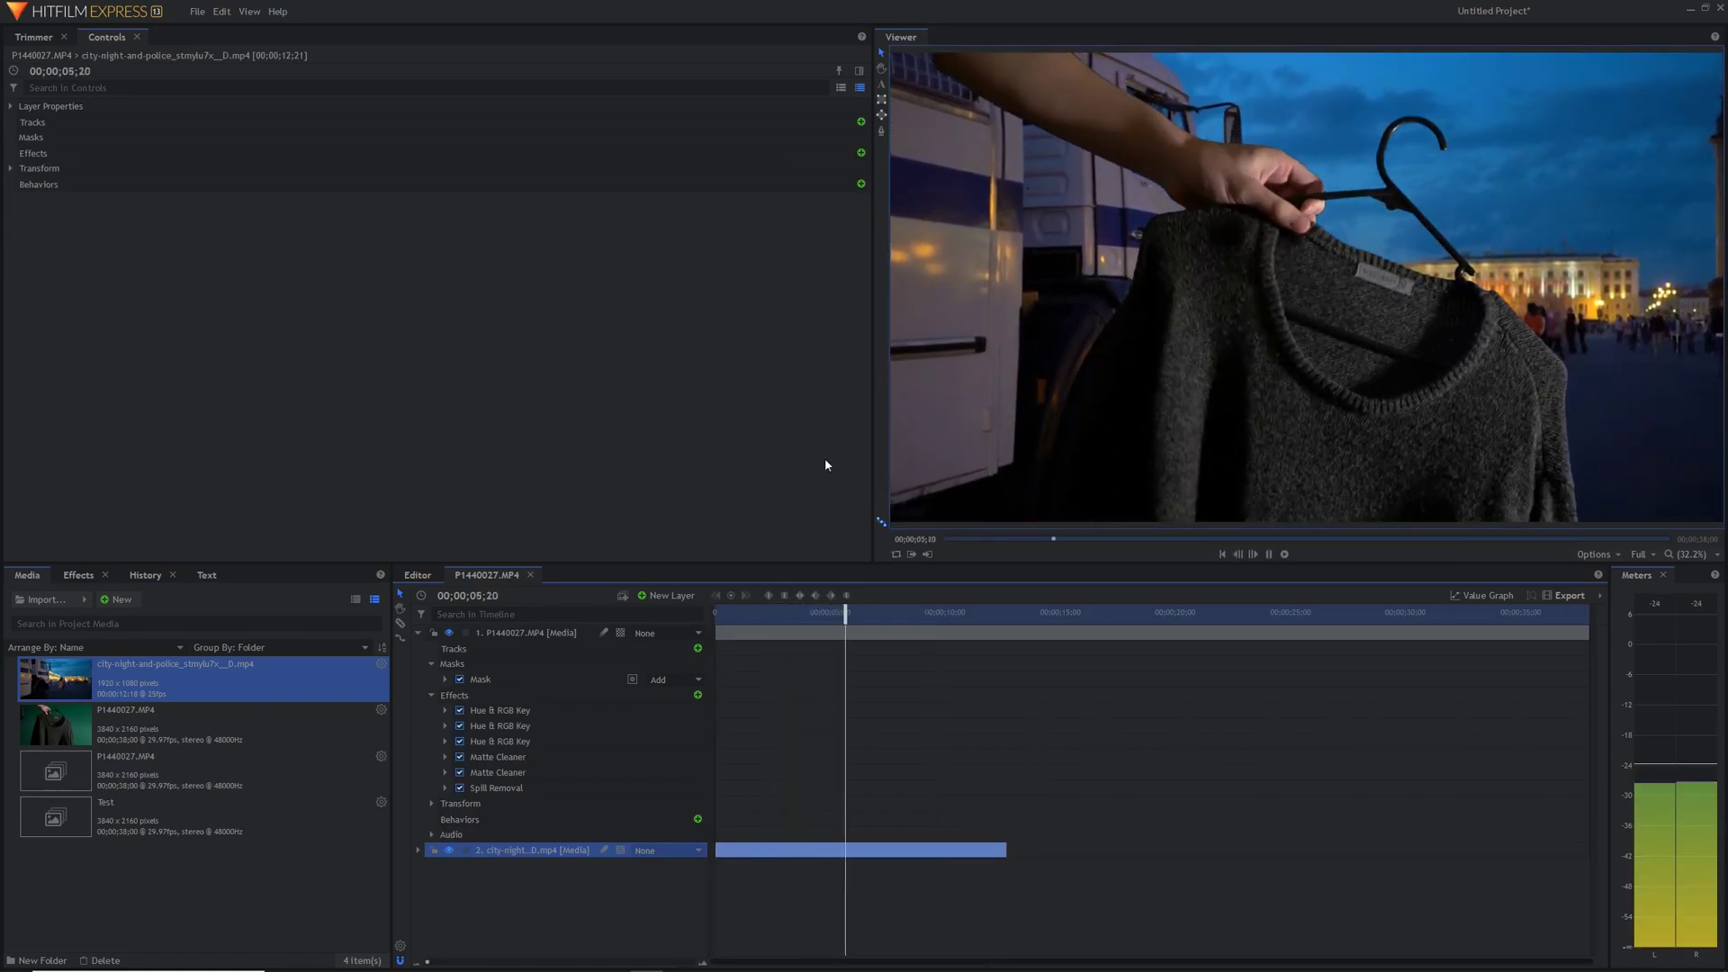
Step: Inspect the keyed sweater's edge against the city background up close at 00;00;05;05
left_click_drag(781, 612, 832, 621)
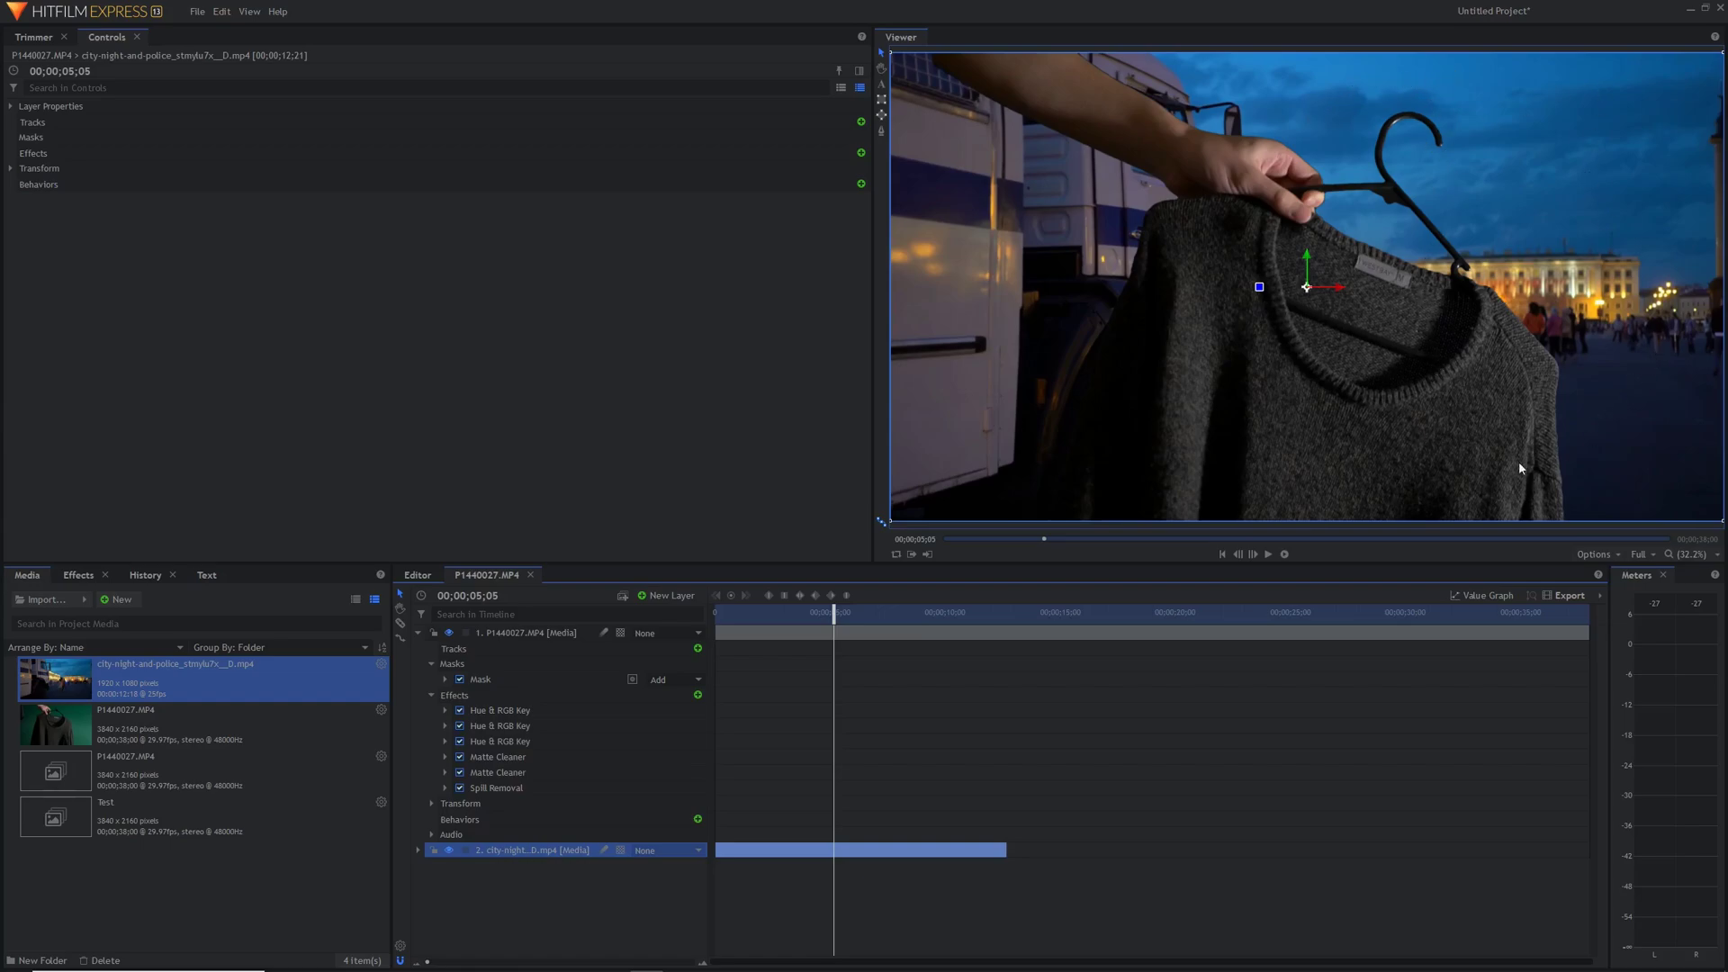
scroll(1519, 468, "up", 5)
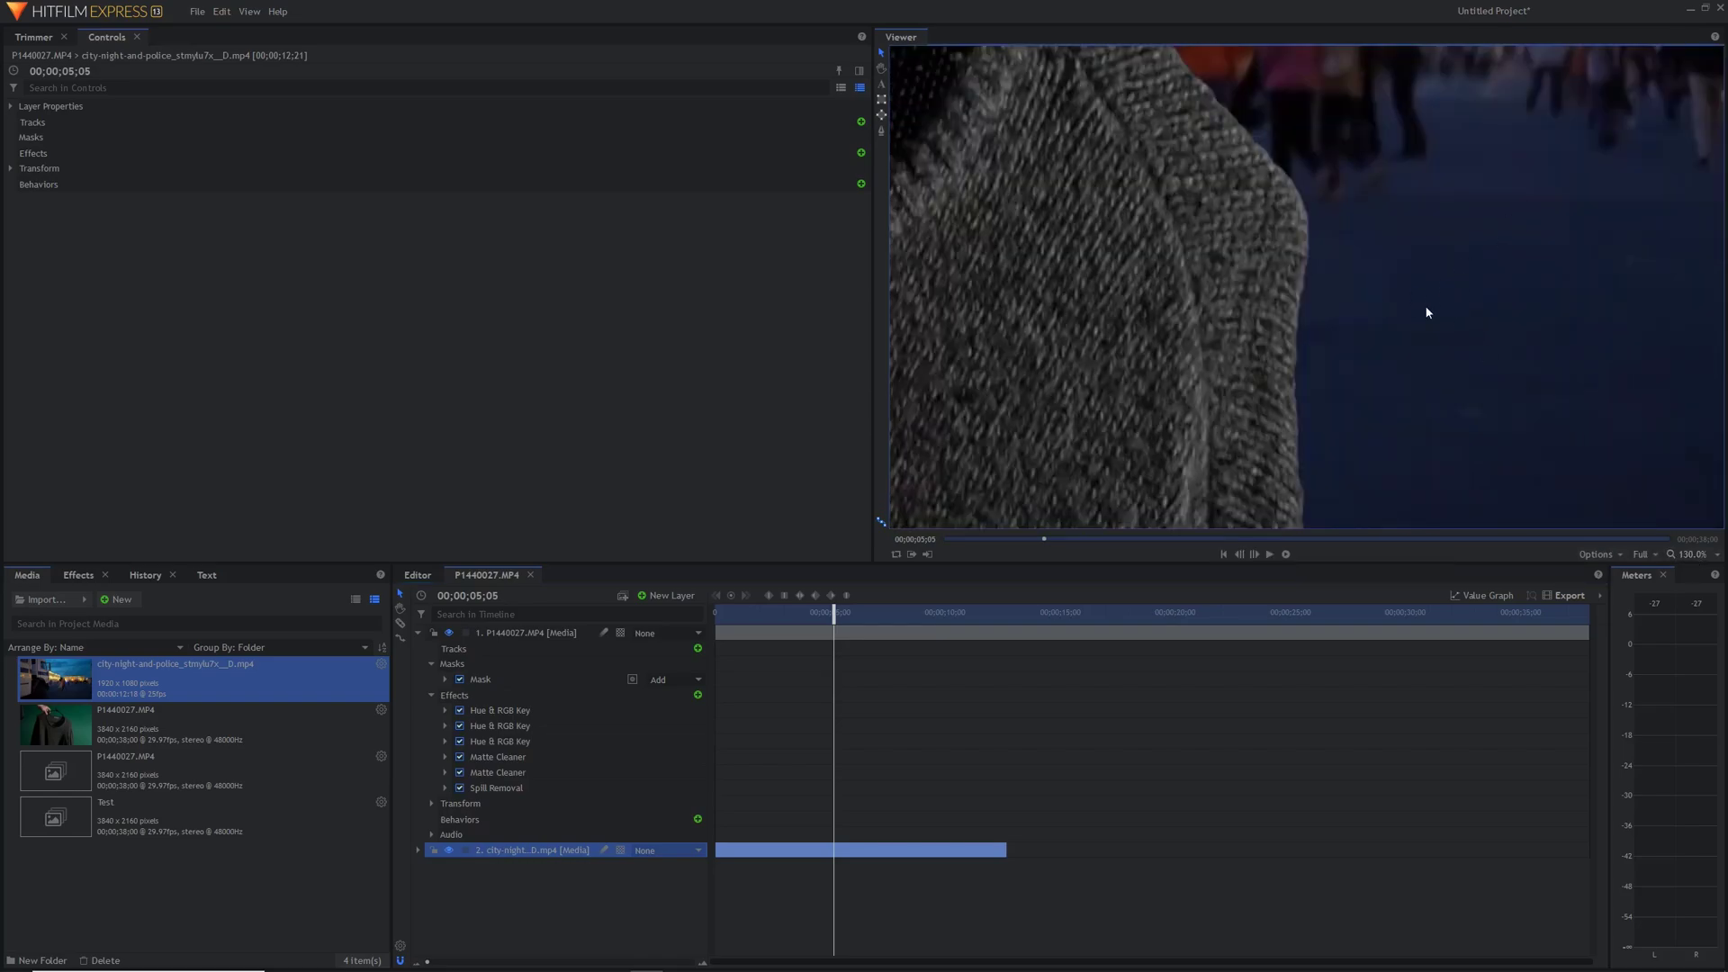
left_click(1661, 555)
left_click(1682, 707)
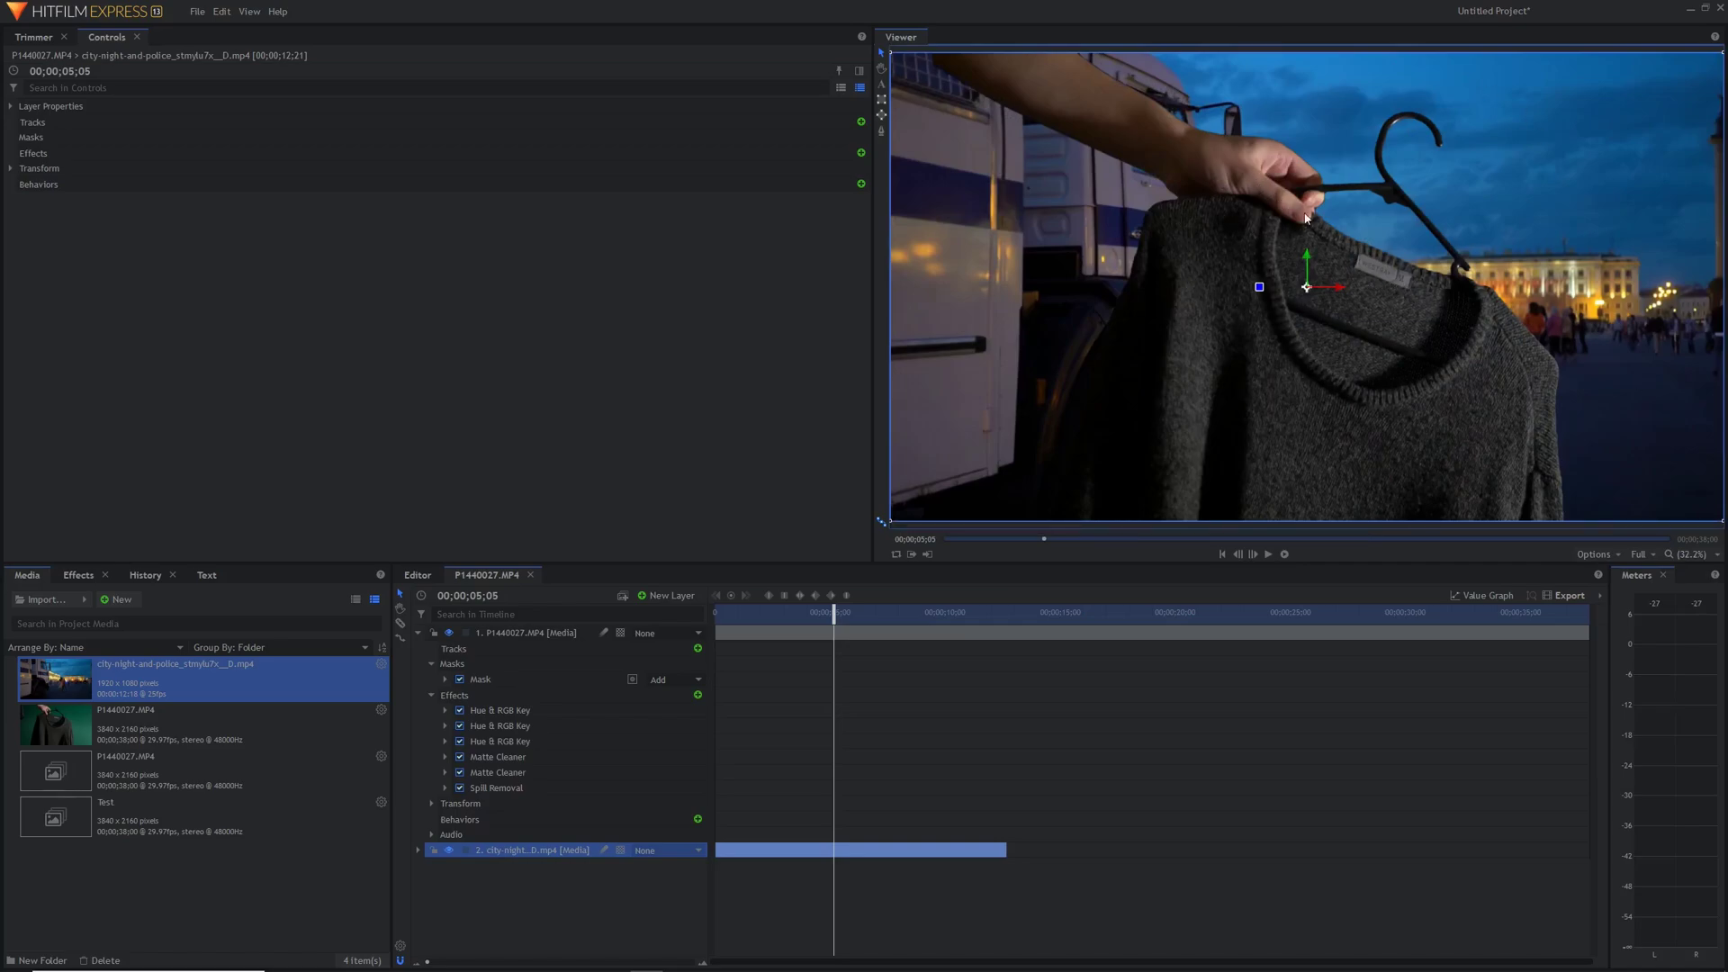
Step: Find the Curves effect, add it to the P1440027.MP4 layer below Spill Removal, and expand its settings
left_click(79, 575)
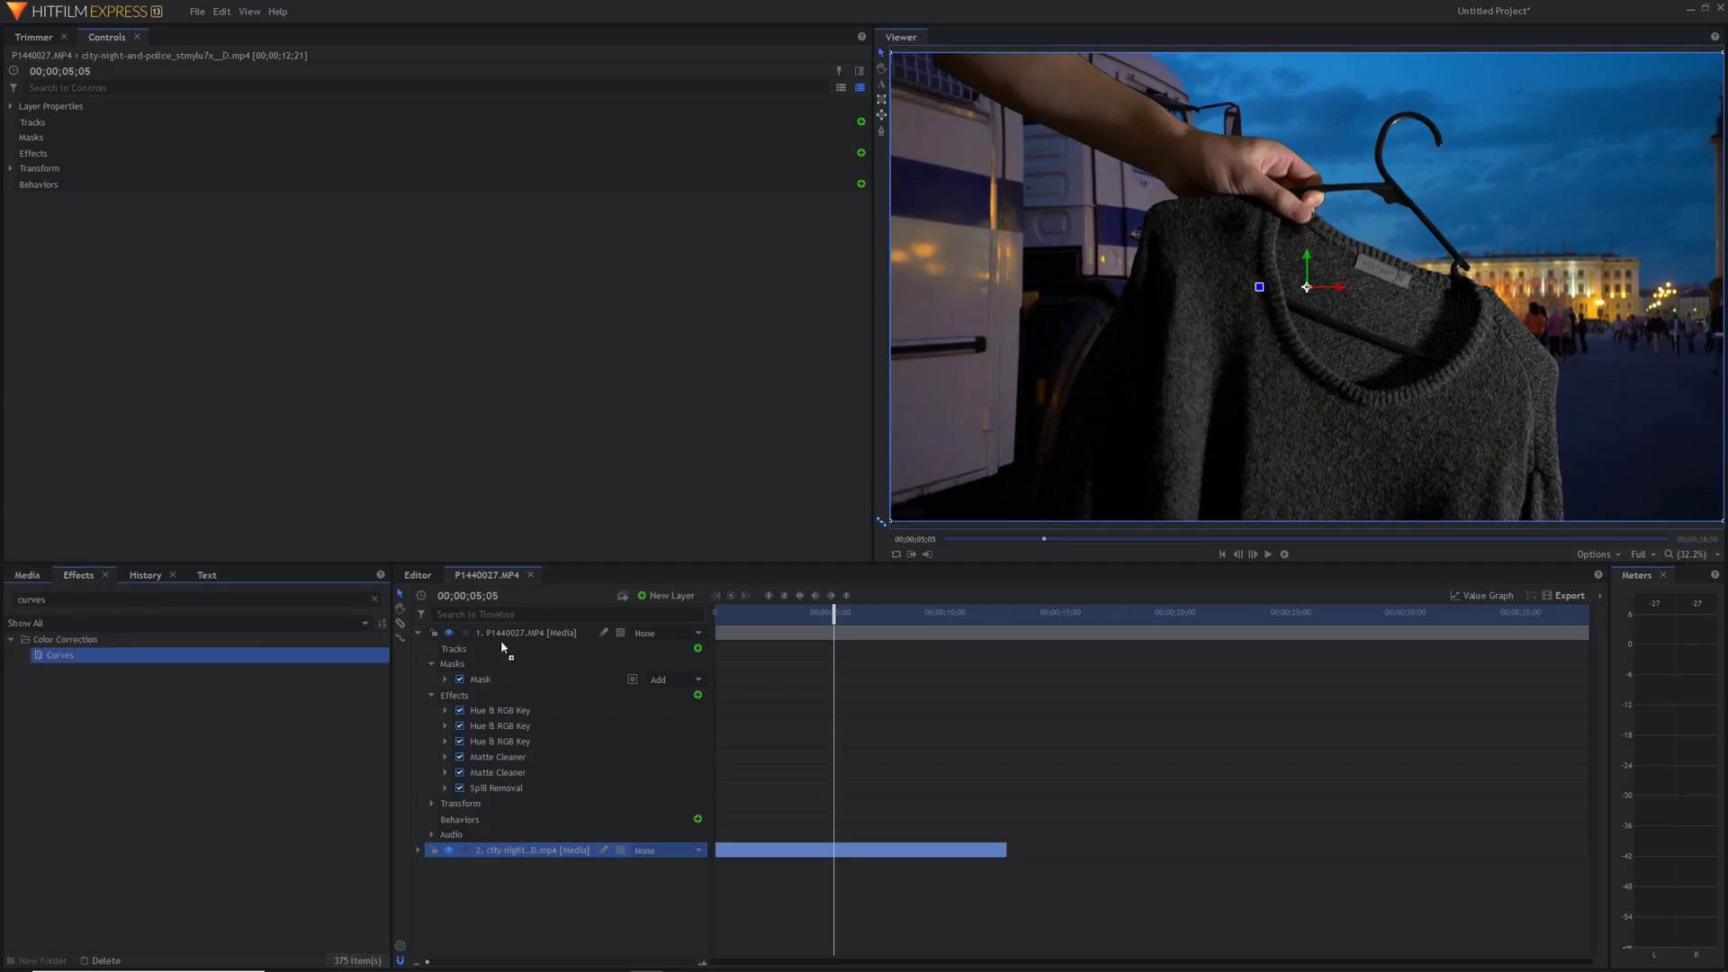
left_click_drag(501, 640, 537, 637)
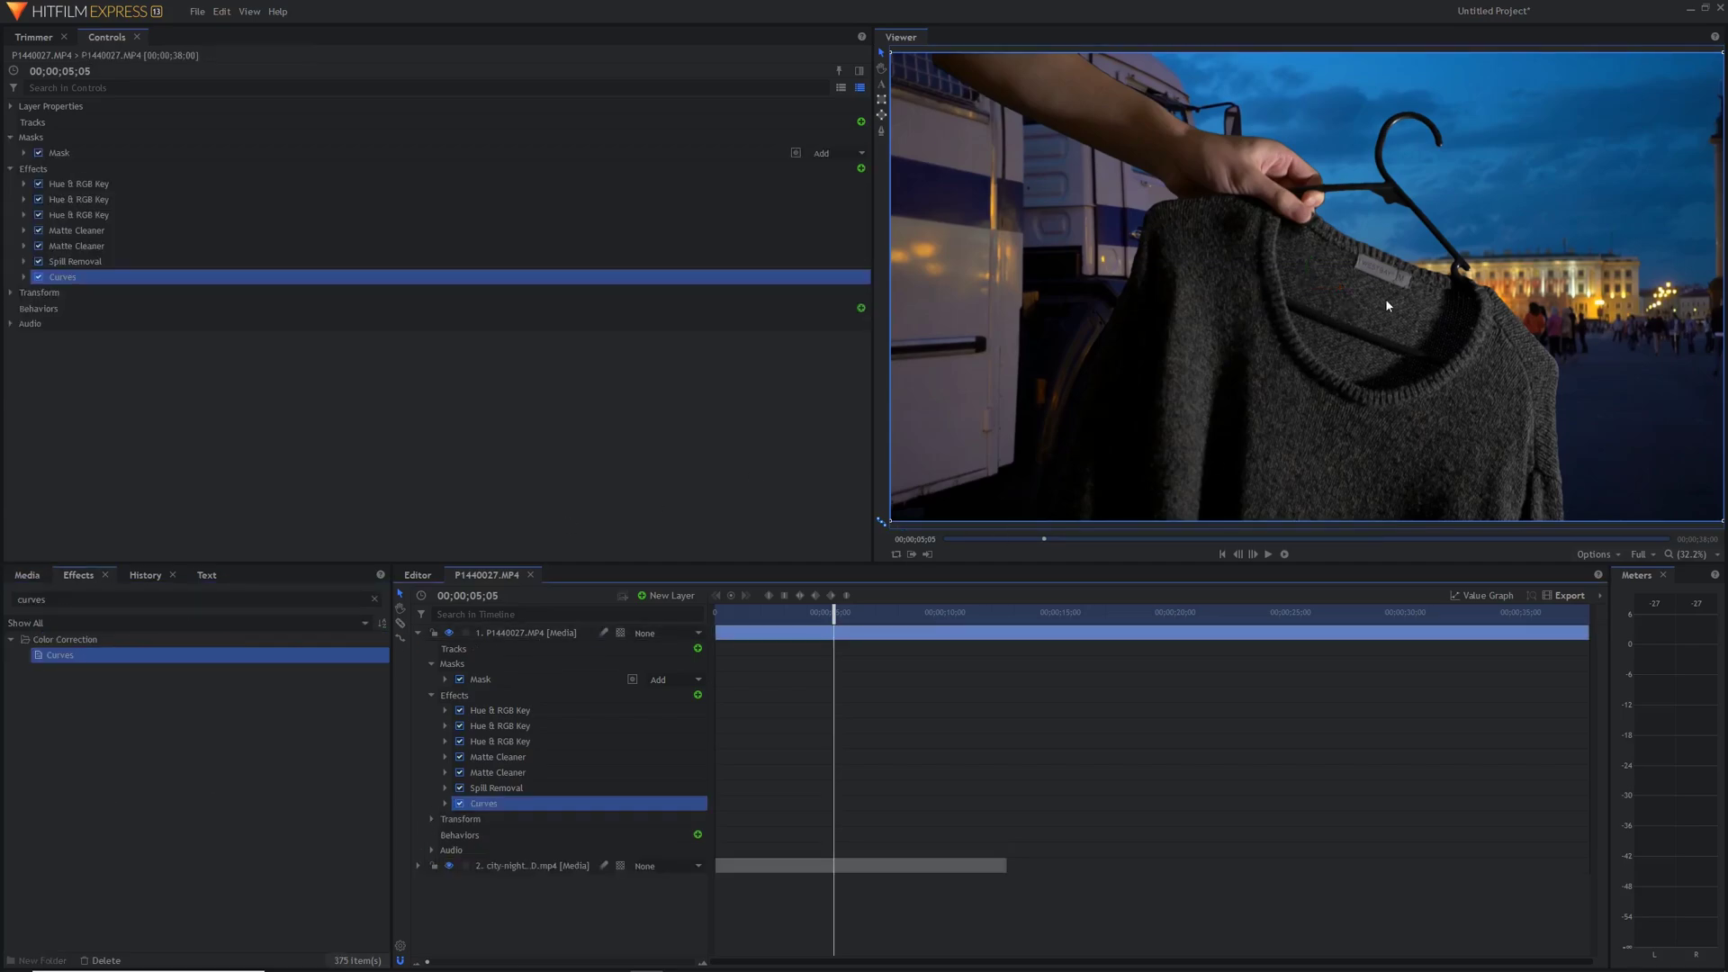
left_click(24, 277)
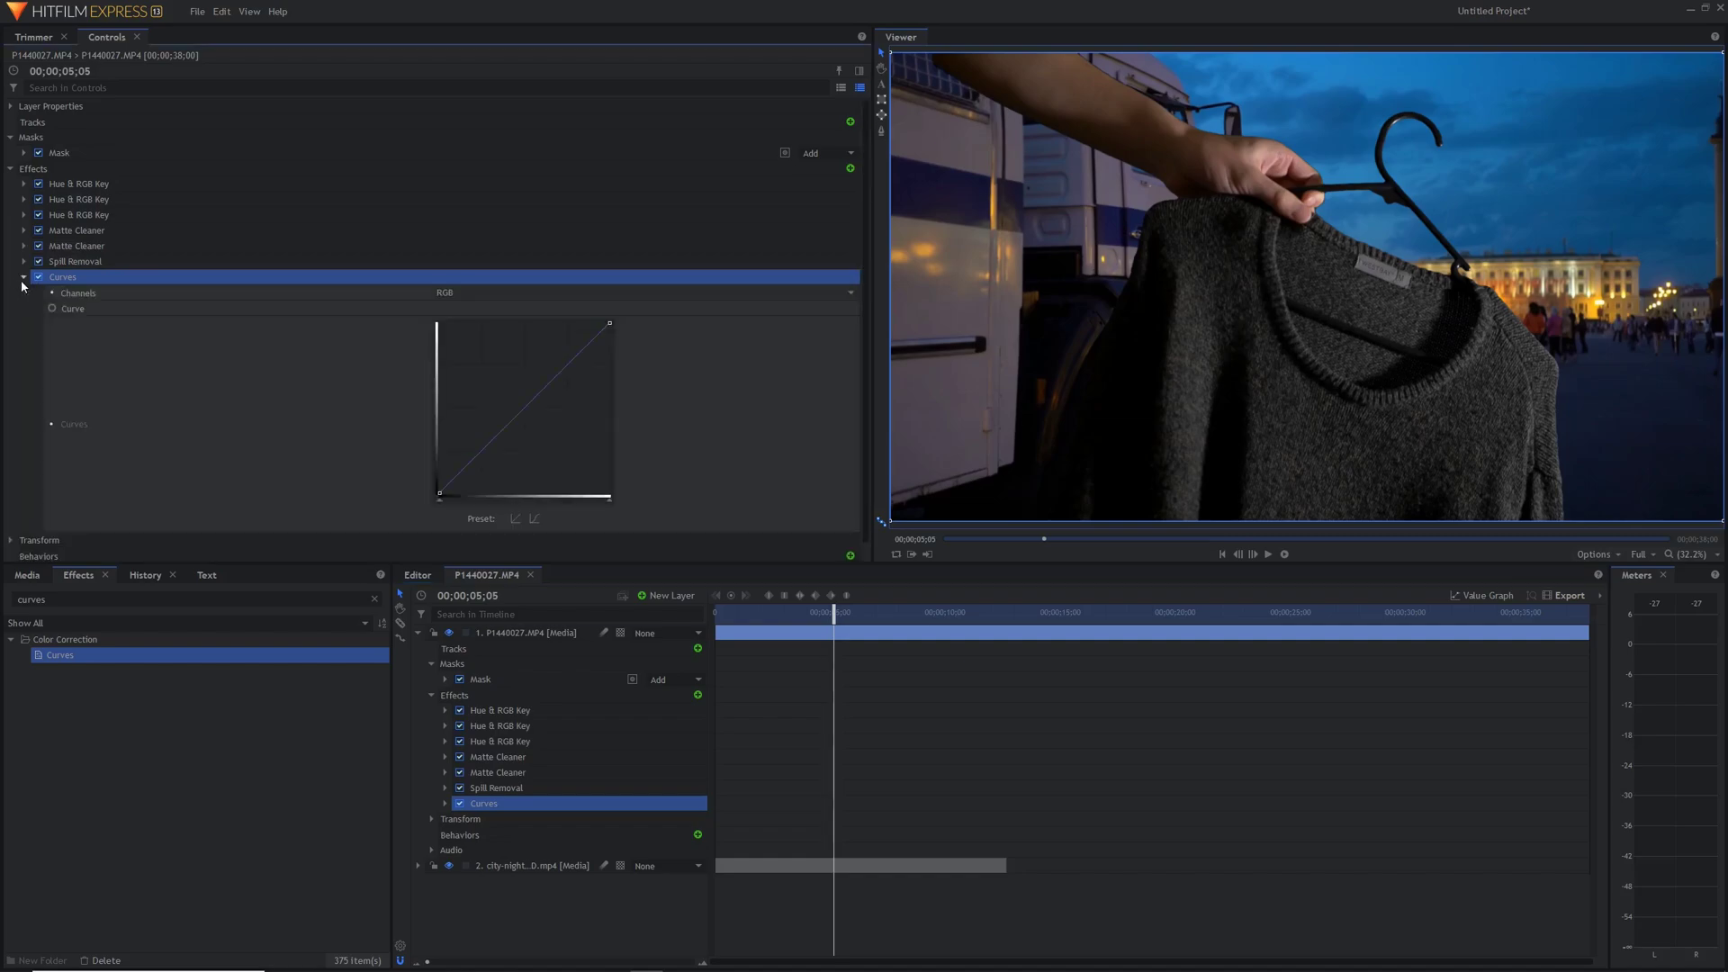
scroll(397, 312, "down", 1)
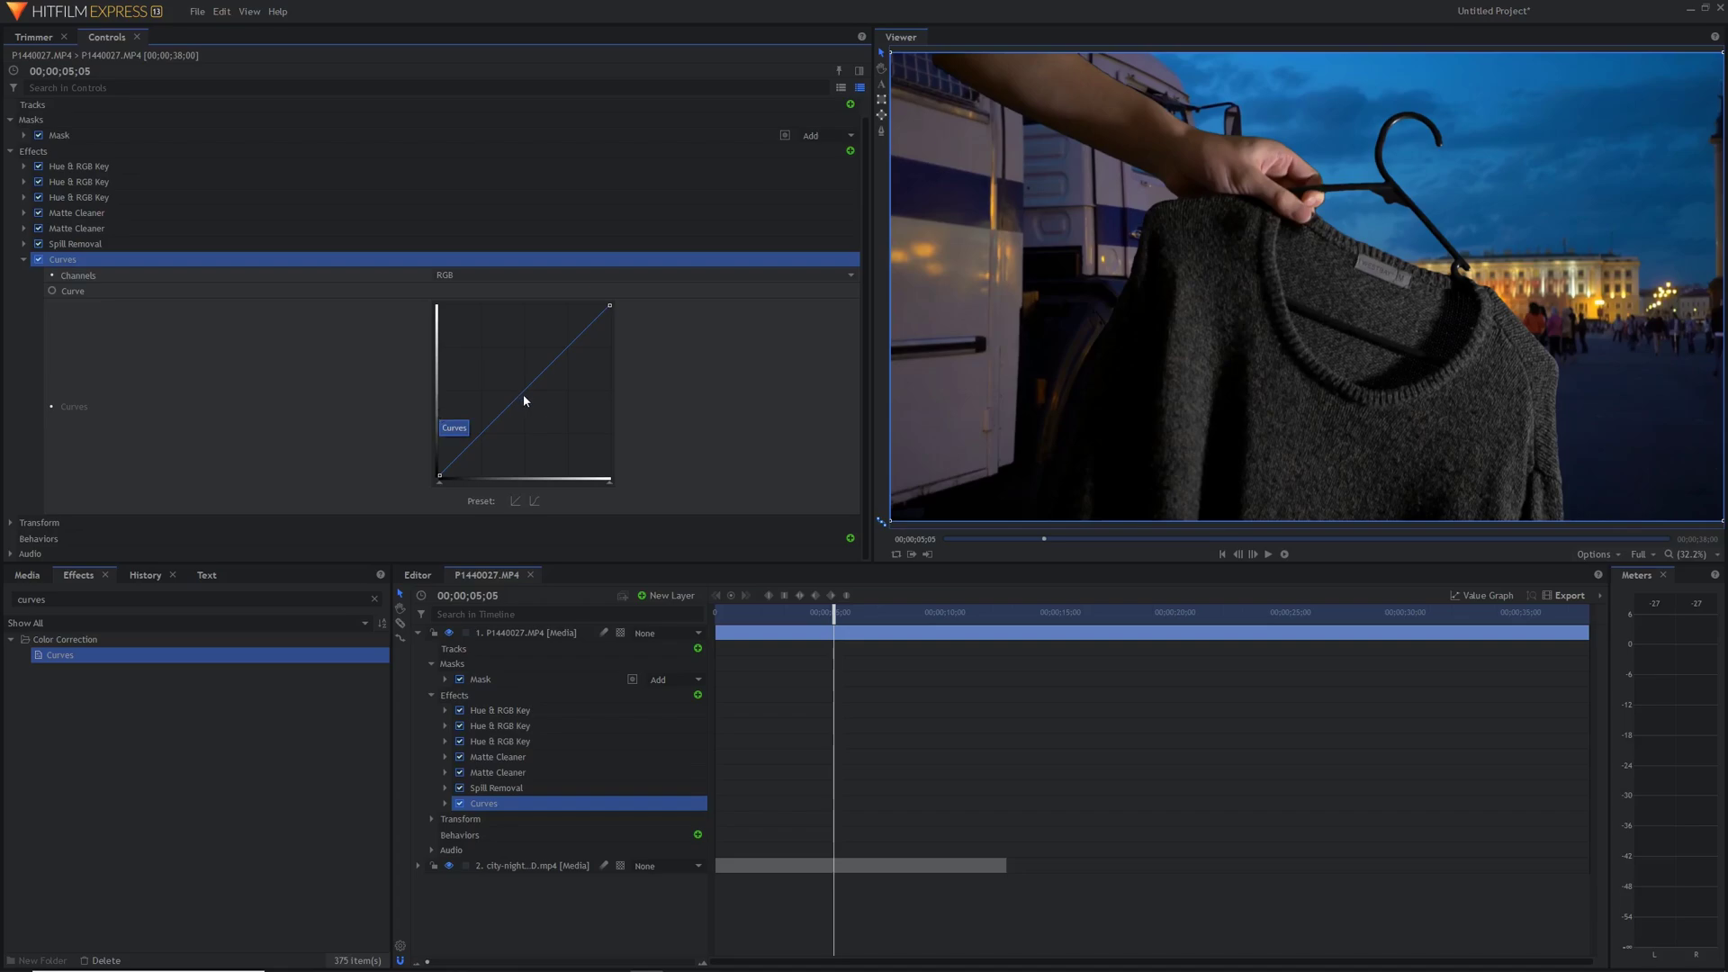
Step: Try a raised midpoint, an S-curve and a lifted black point on the RGB curve, and reset the curve to linear
left_click_drag(524, 396, 527, 354)
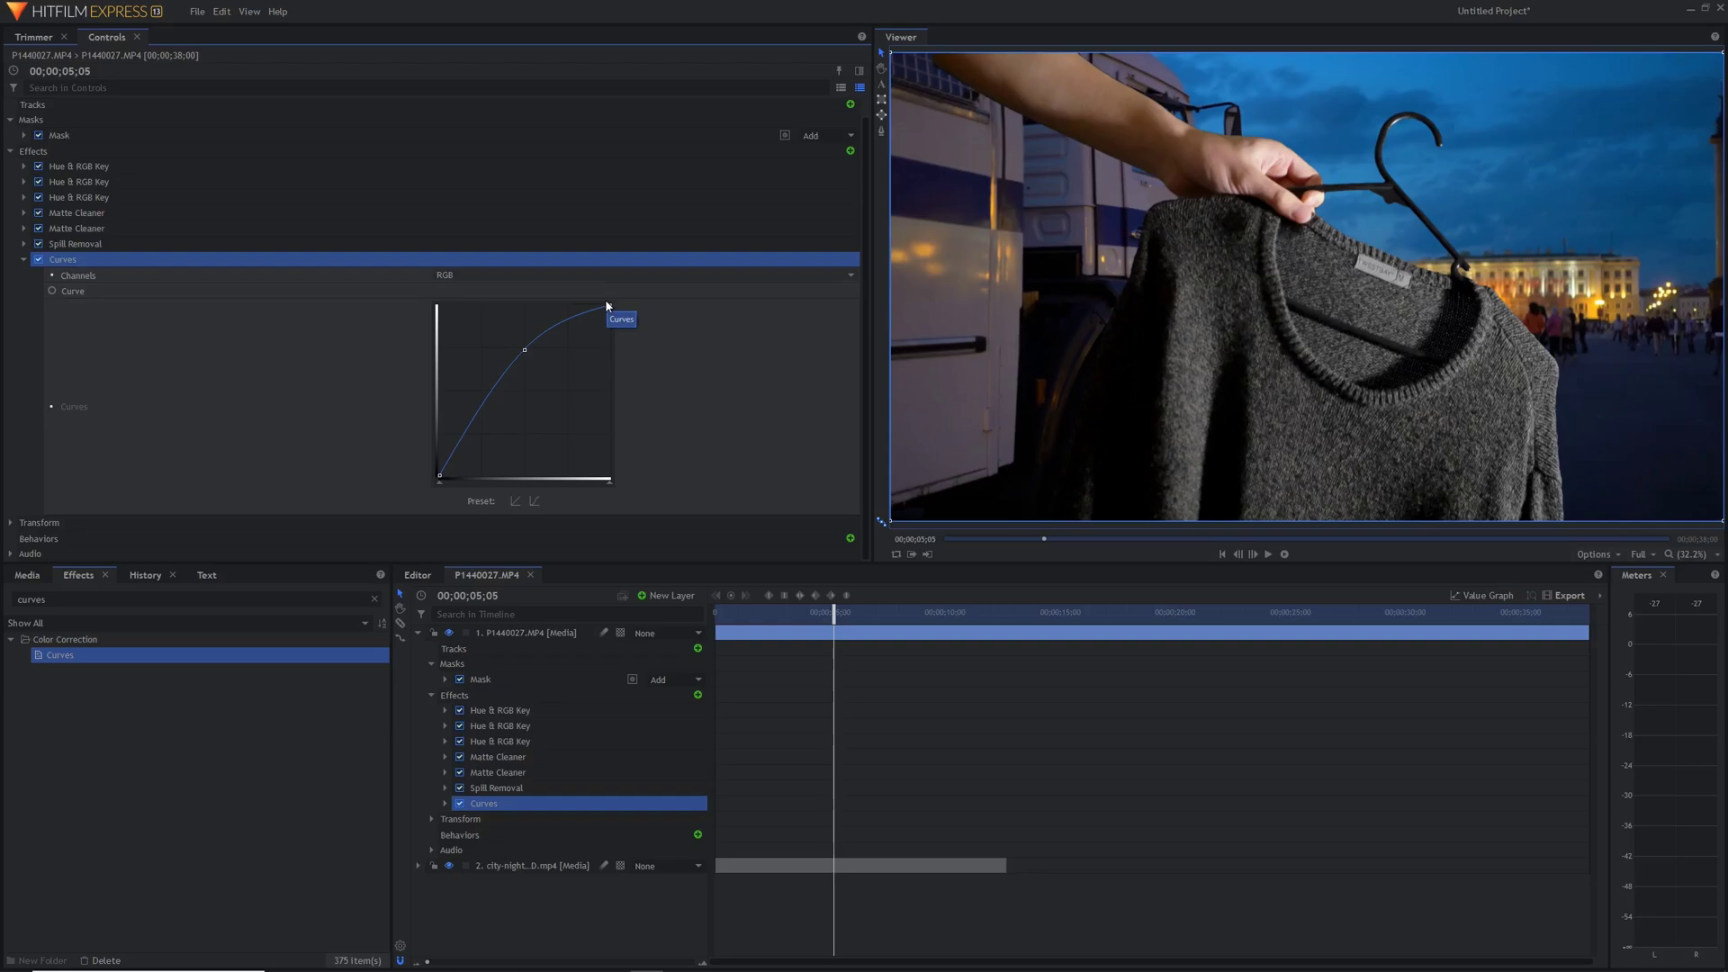
left_click(532, 502)
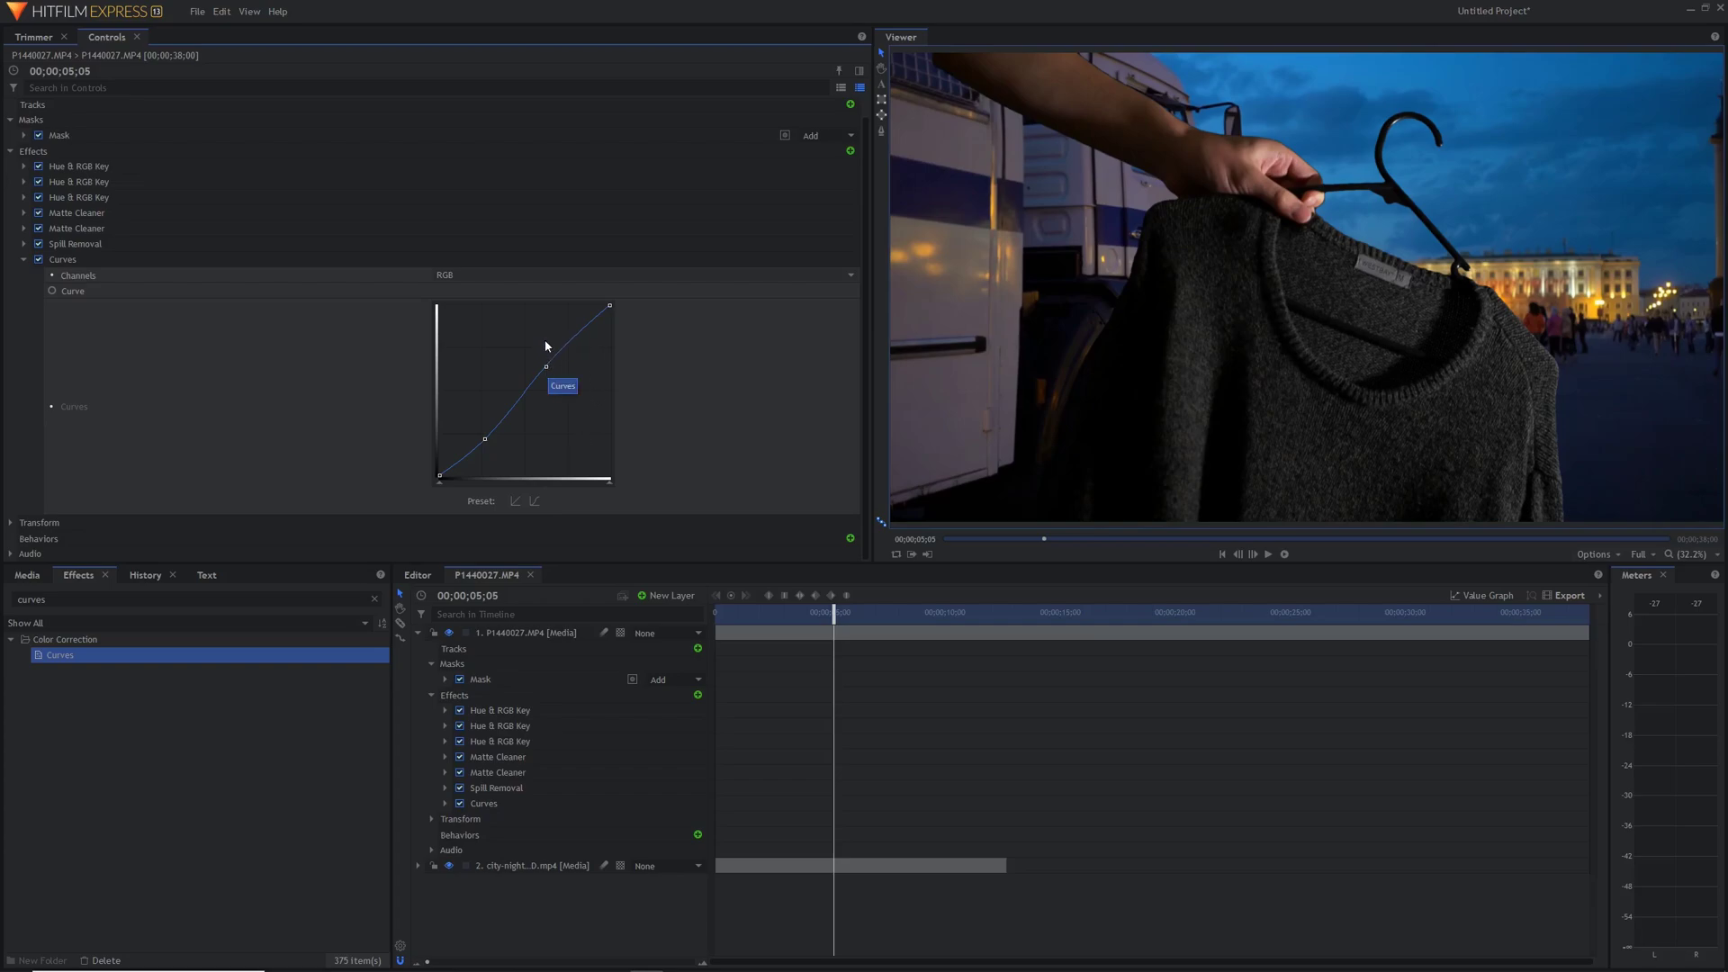
left_click_drag(486, 444, 441, 486)
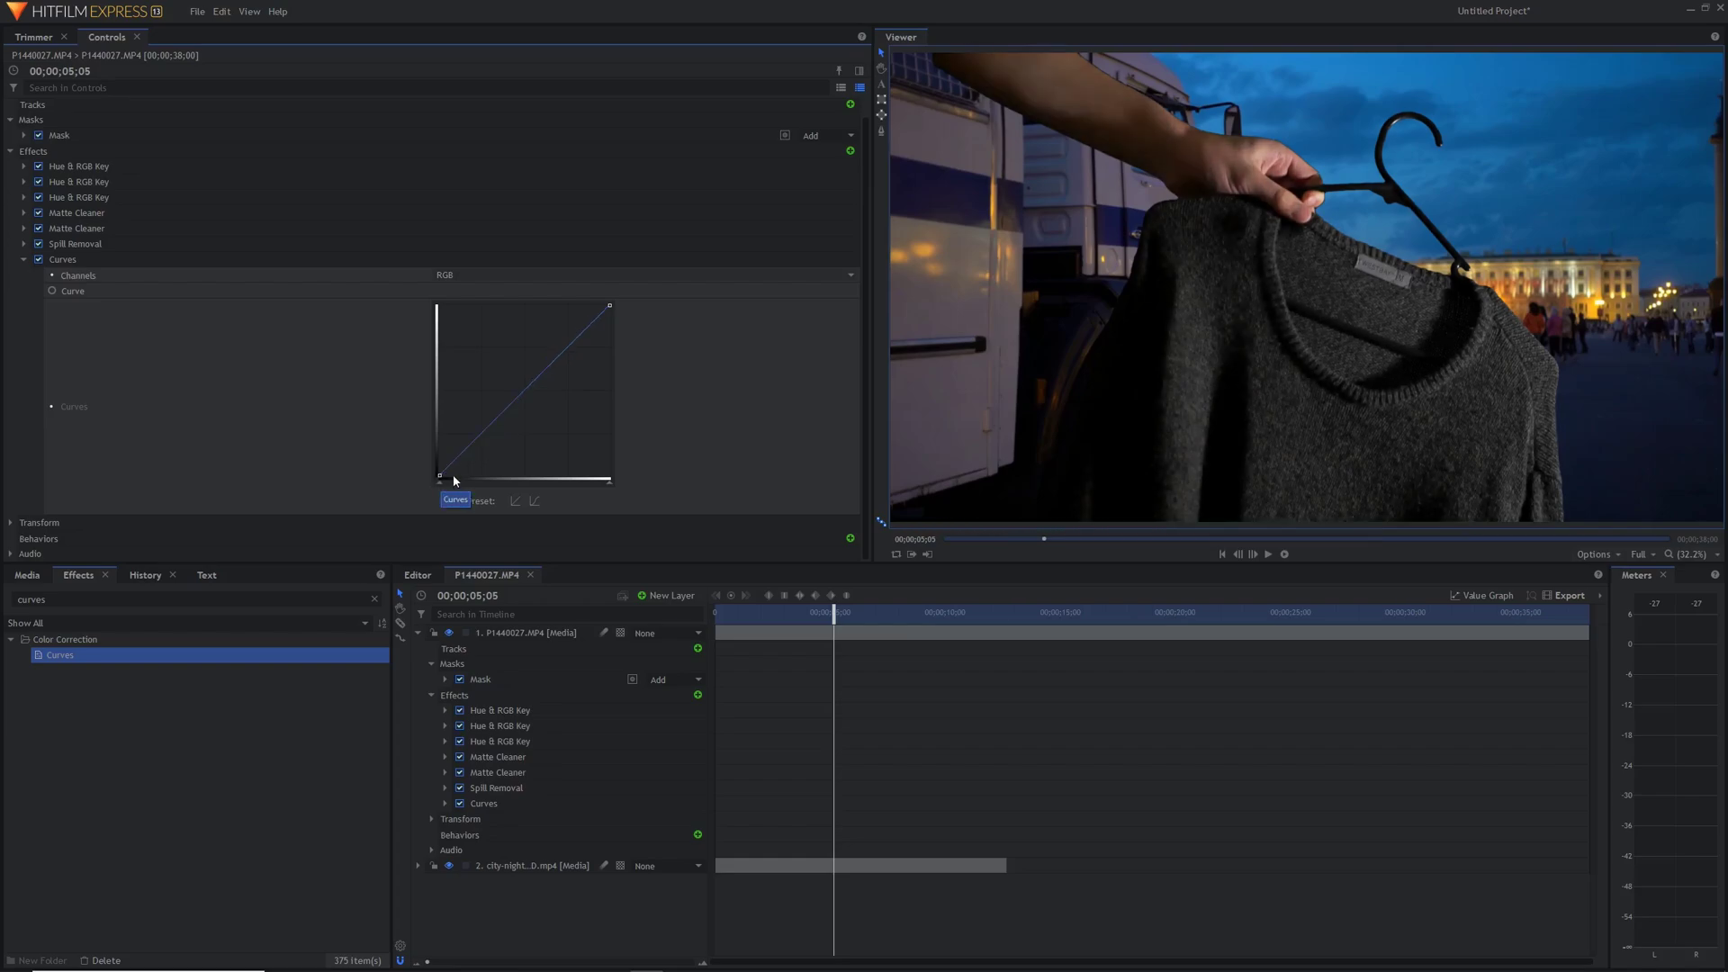
left_click_drag(440, 477, 430, 428)
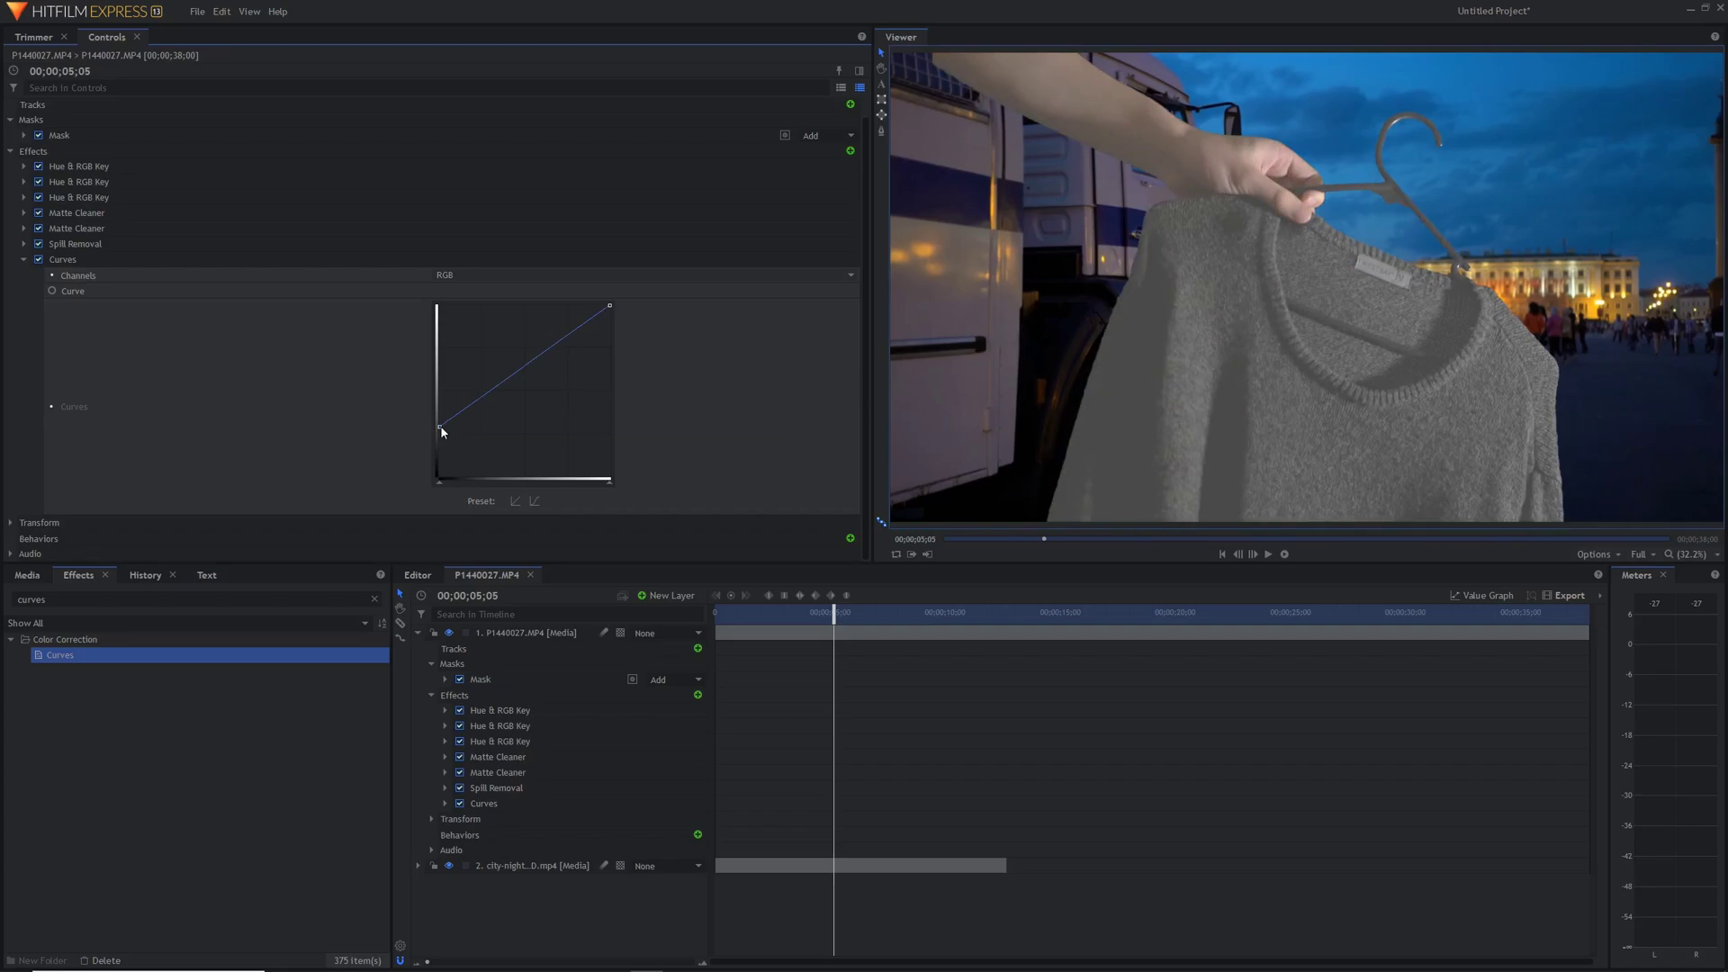
left_click(139, 262)
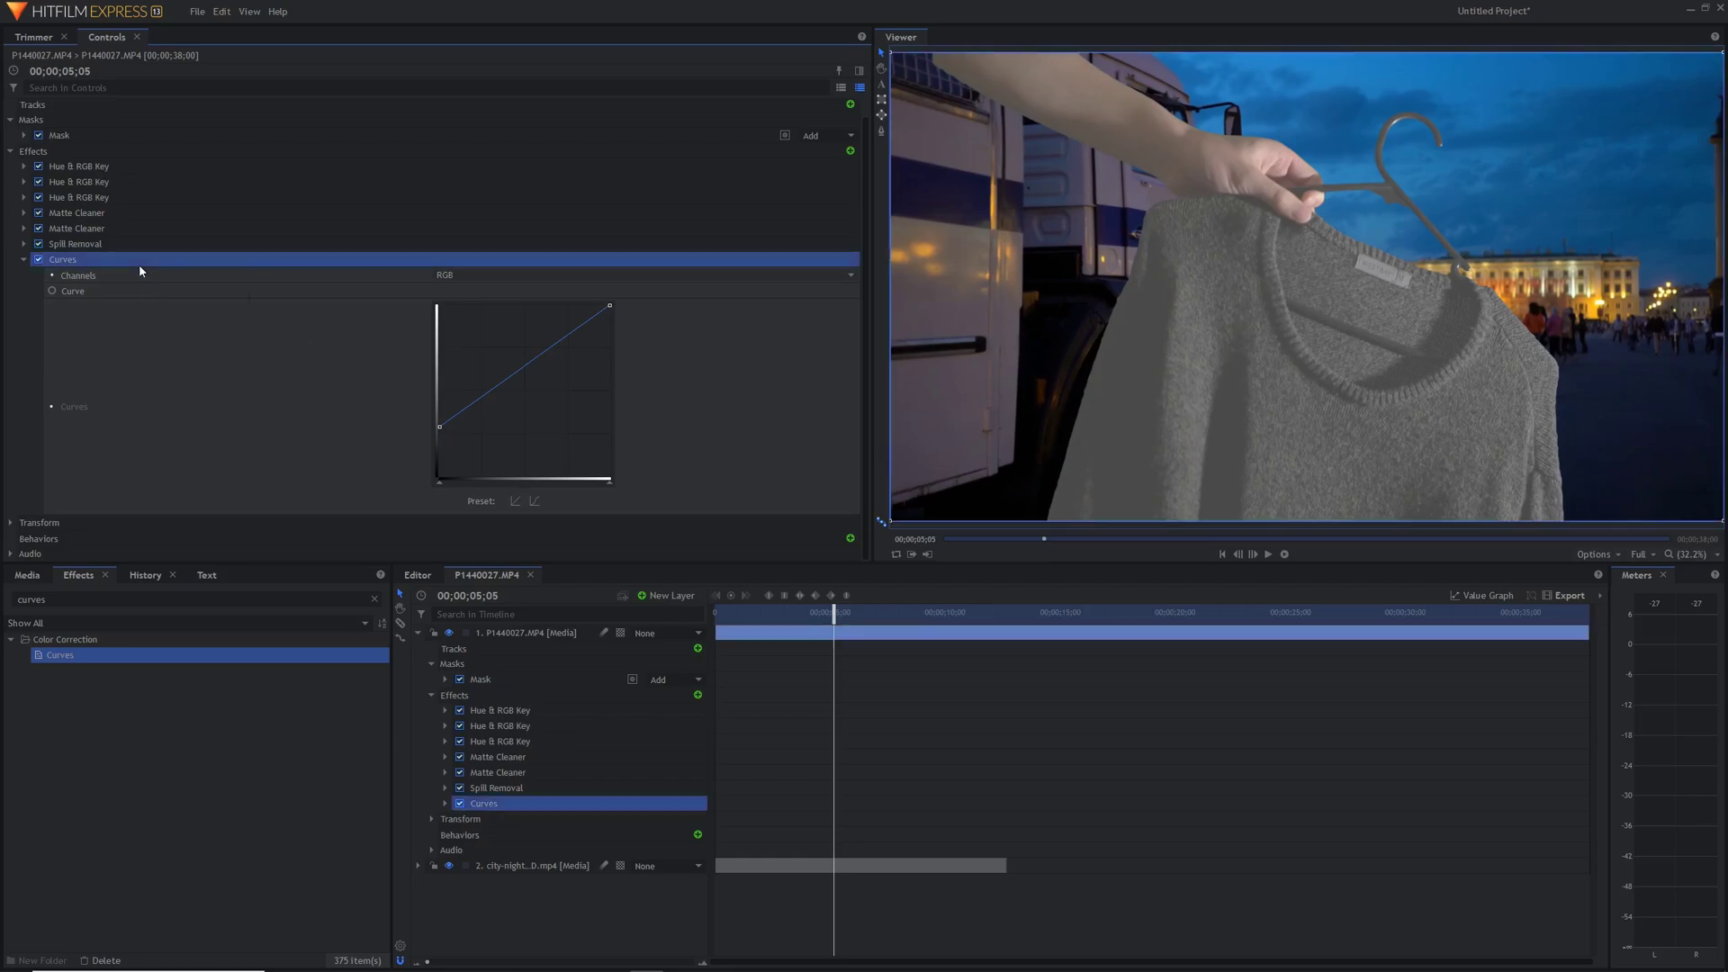
right_click(139, 263)
left_click(515, 506)
left_click(515, 503)
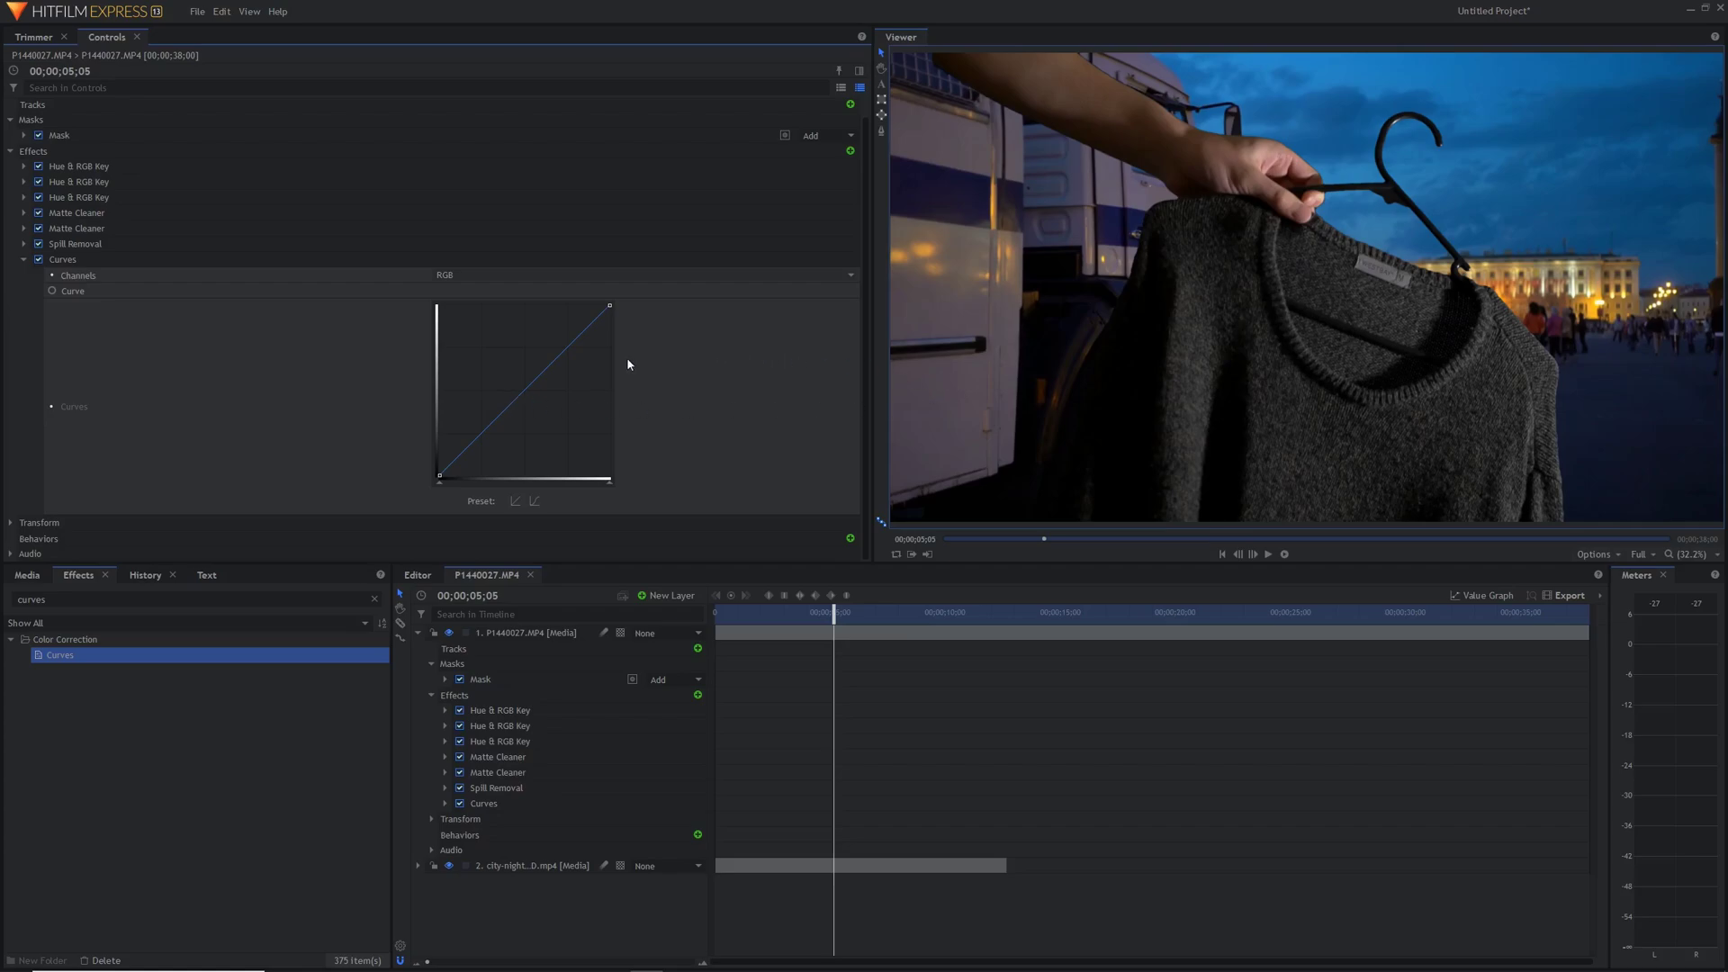
Step: Add two points to the RGB curve, keeping the shadow point low and pulling the curve up through the midtones for contrast
left_click(547, 366)
left_click_drag(483, 431, 483, 438)
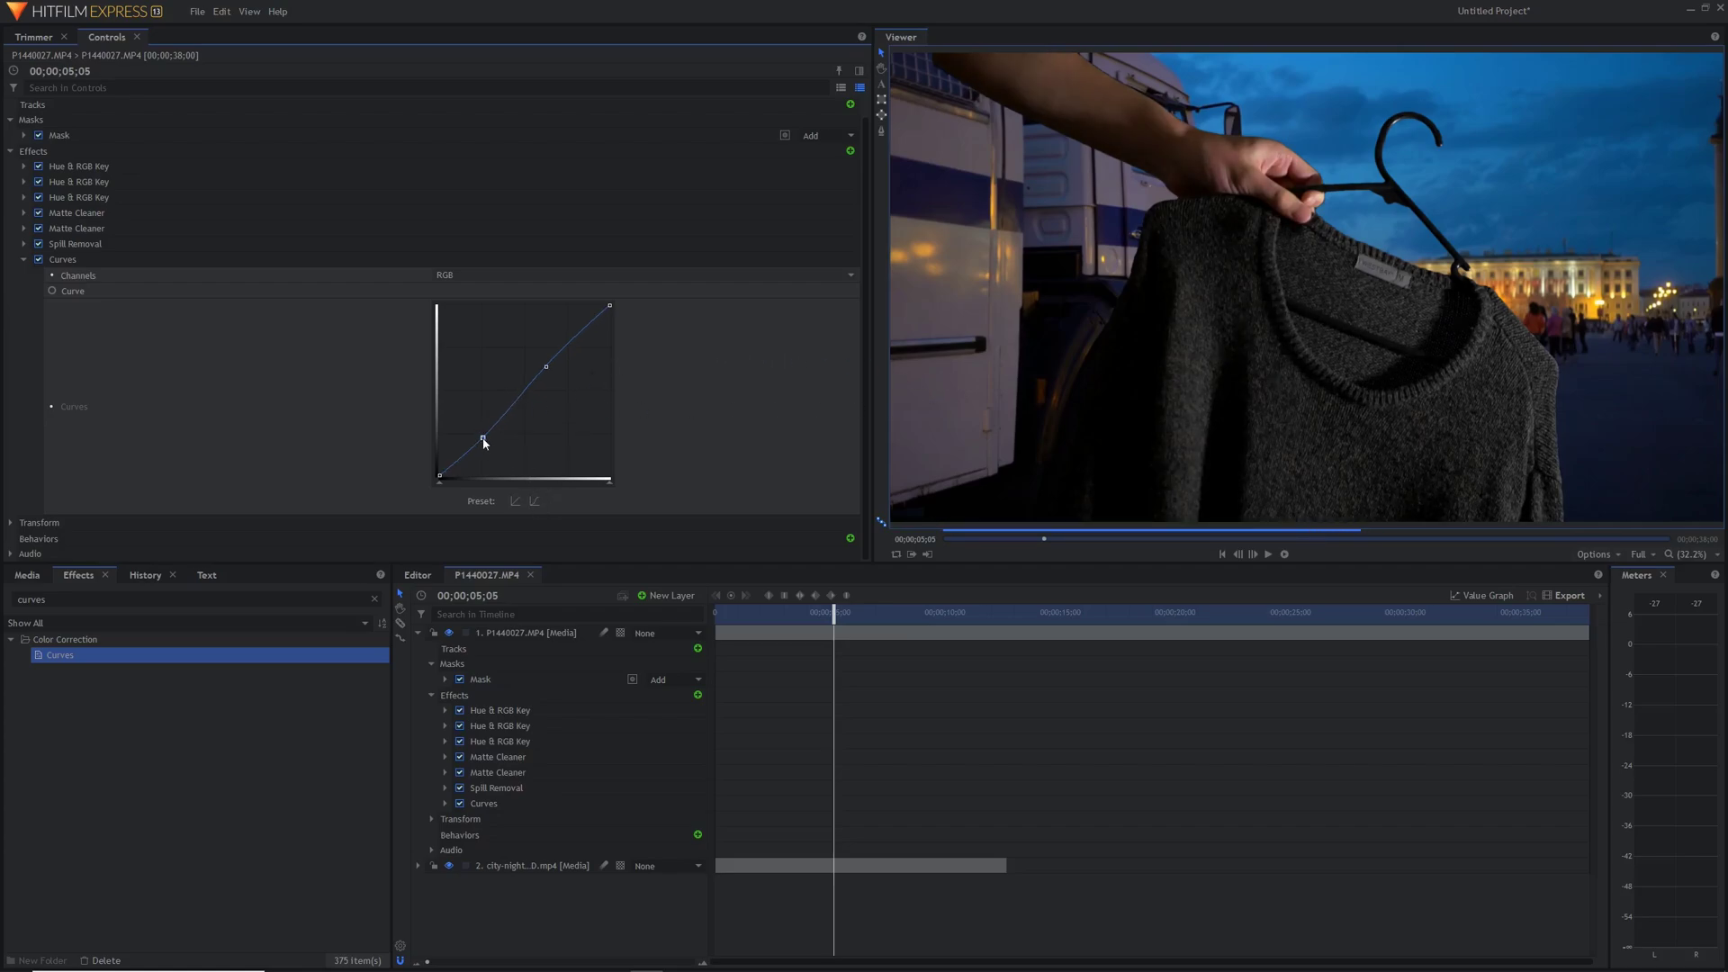
left_click_drag(545, 367, 531, 365)
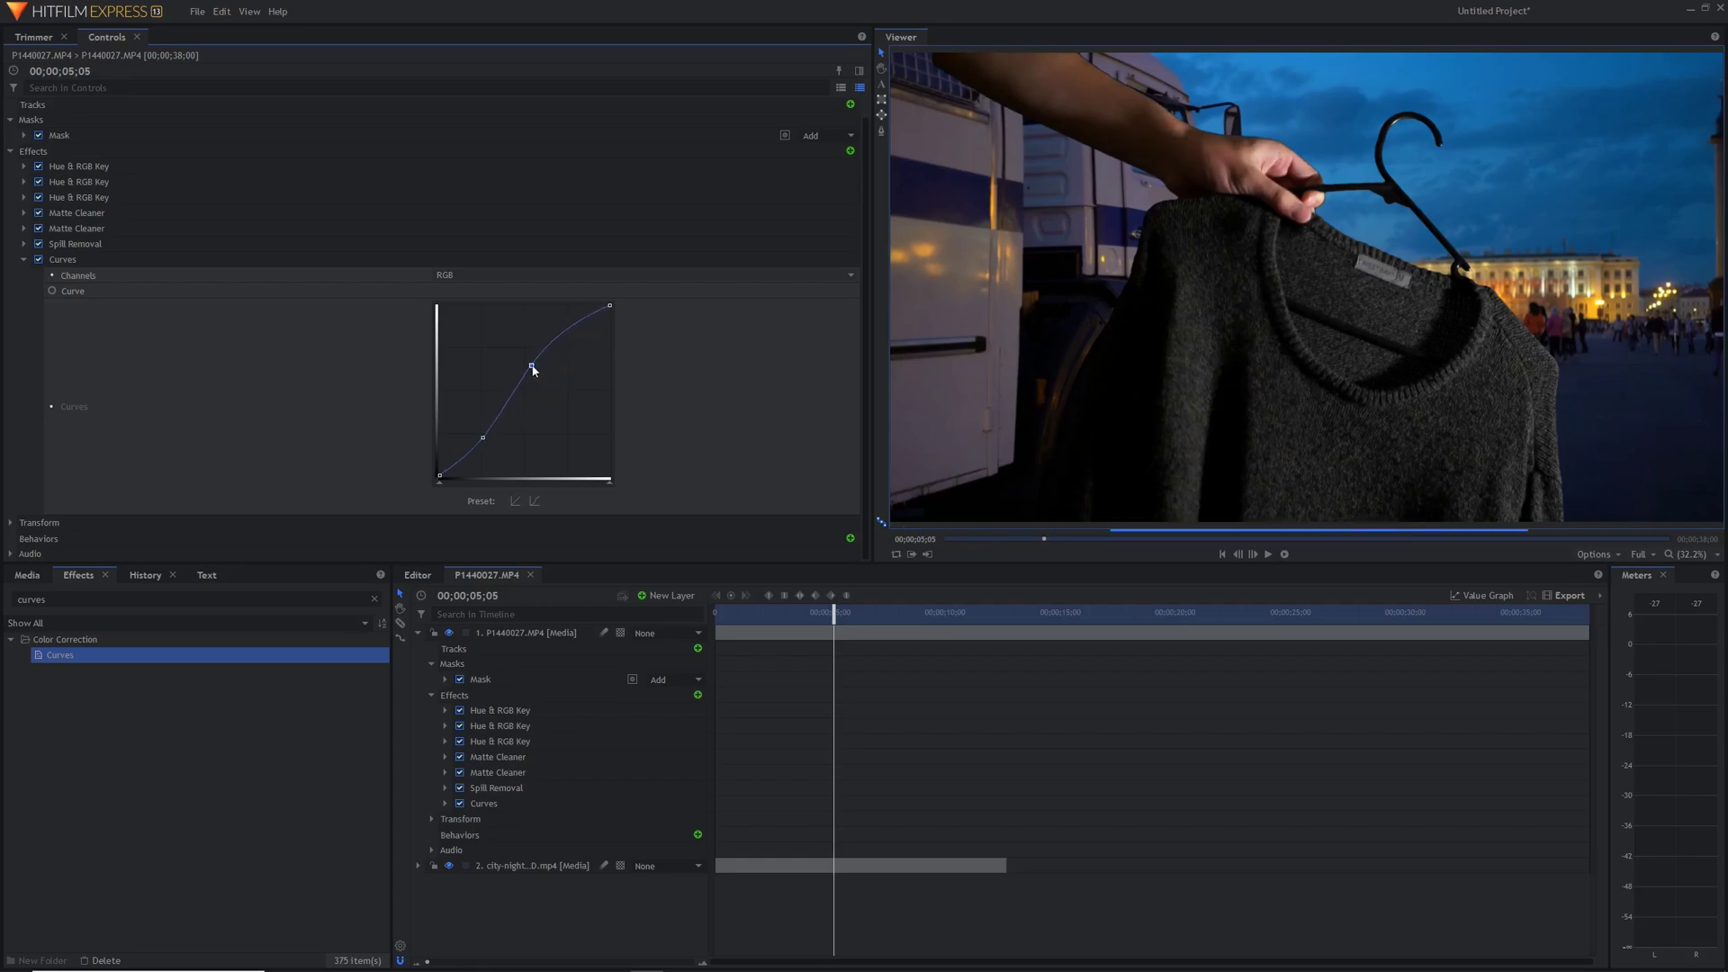
left_click_drag(483, 438, 465, 459)
left_click_drag(532, 368, 501, 405)
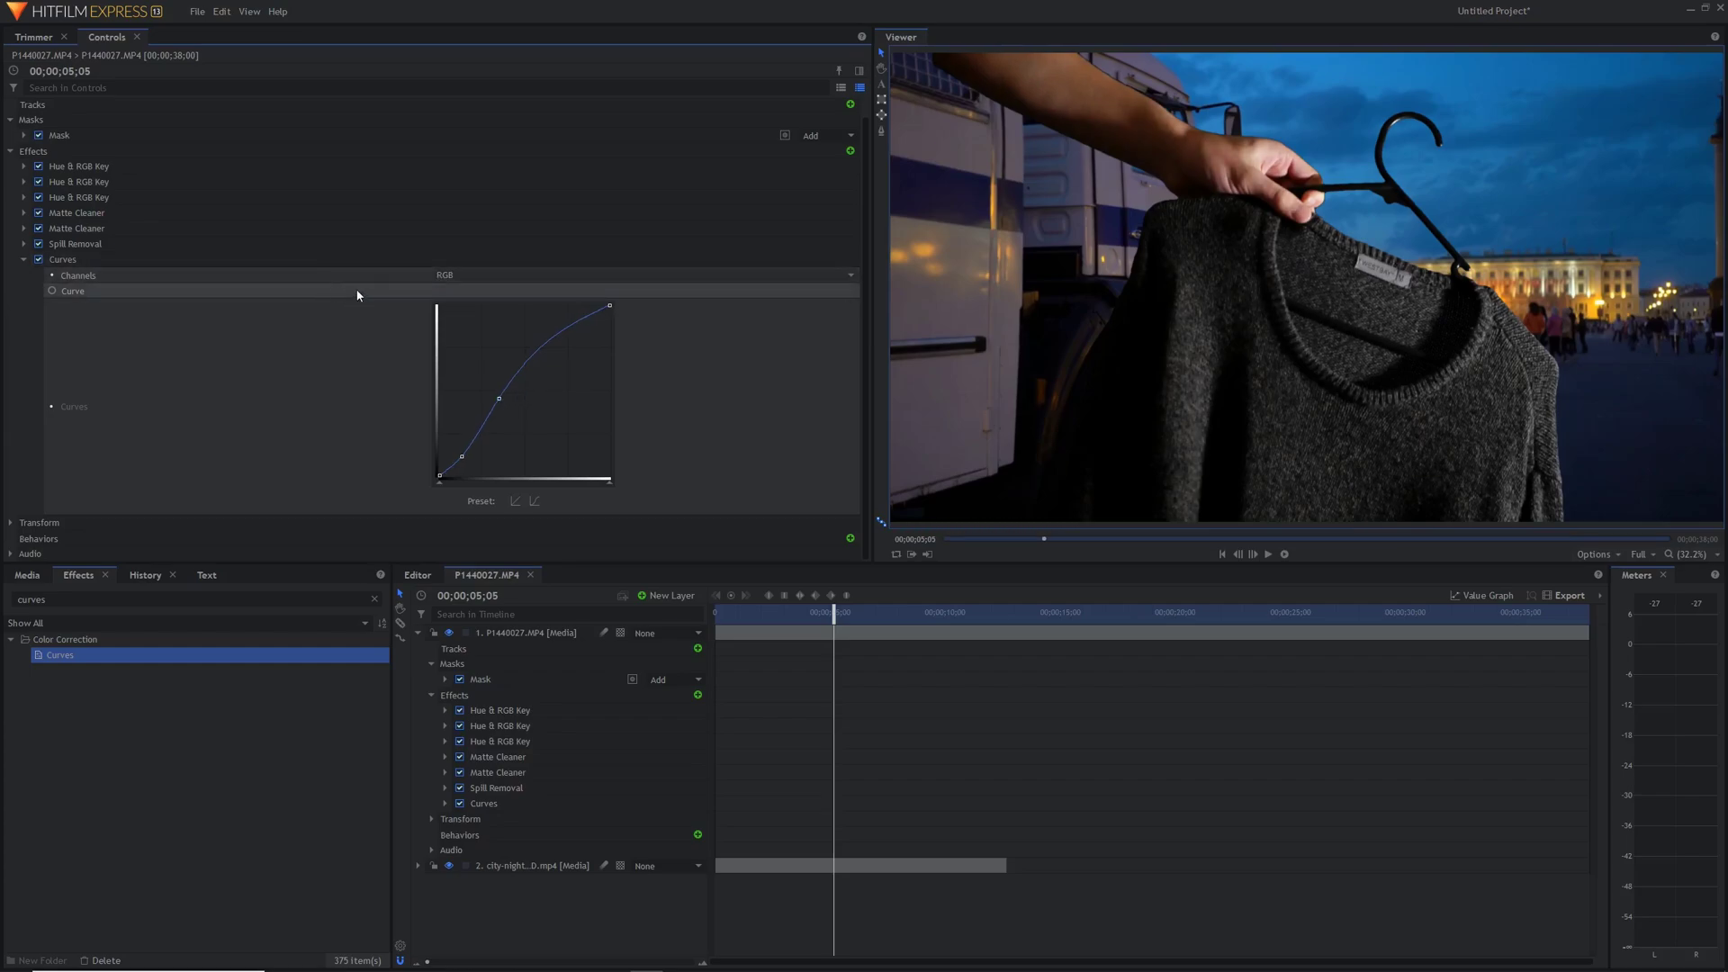
Step: Raise the Blue channel curve's midpoint slightly and lower the Red channel curve's midpoint to cool the sweater
left_click(468, 279)
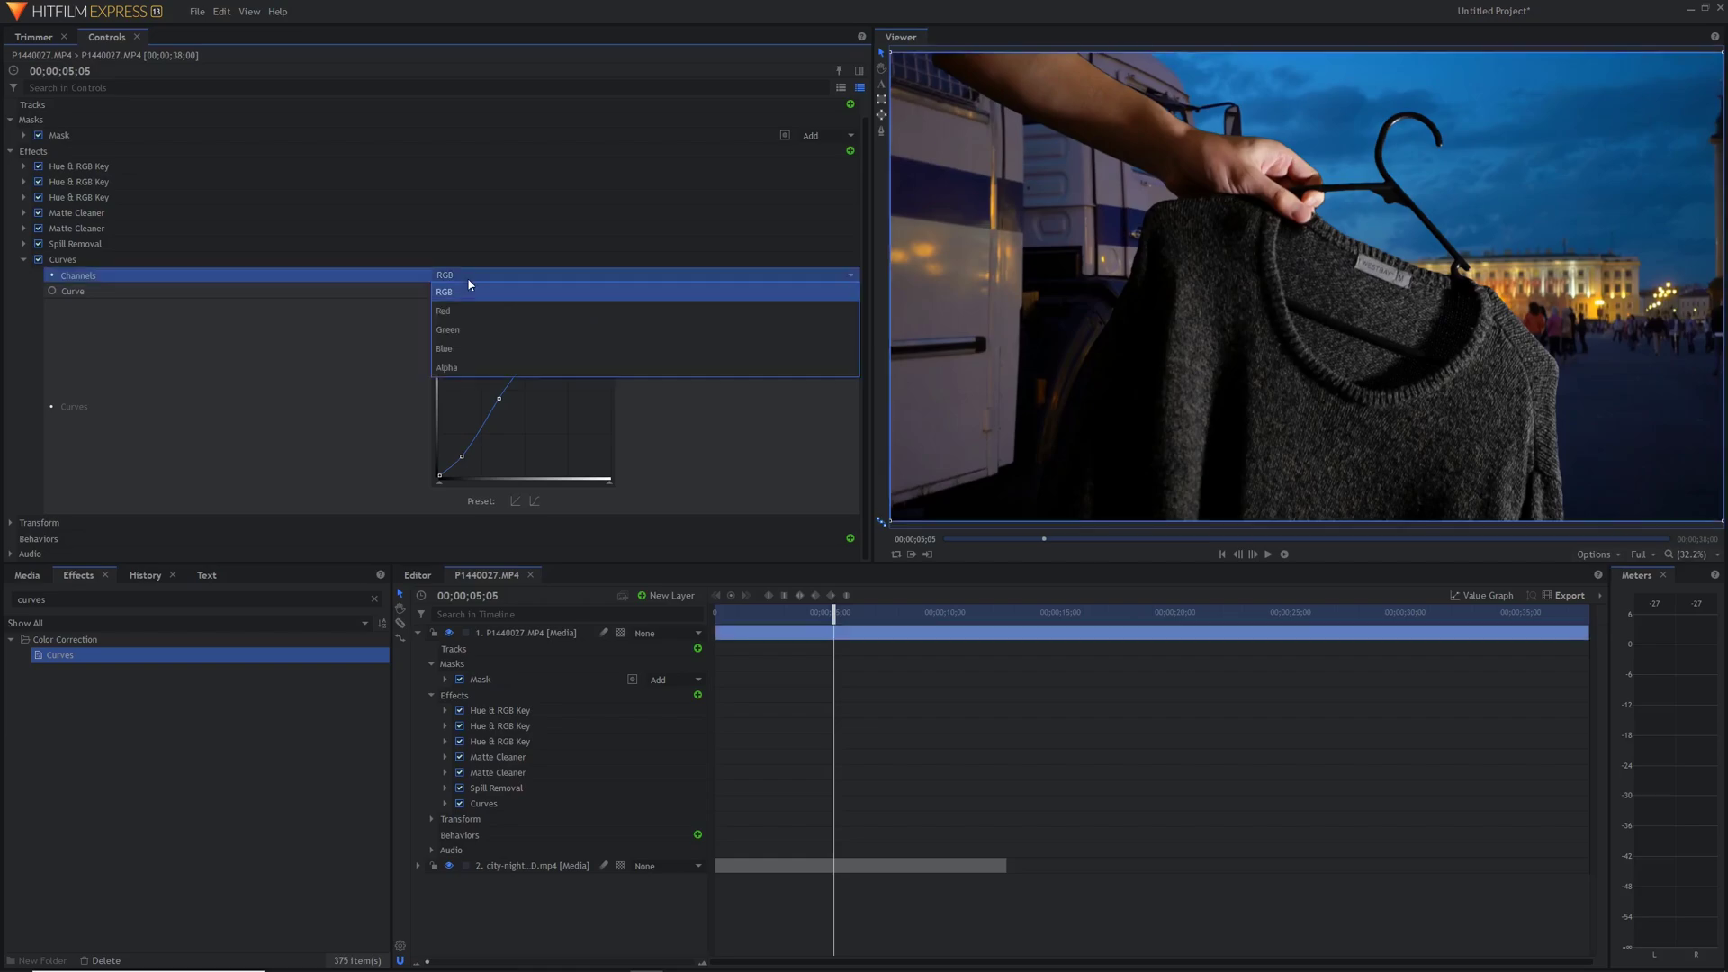
left_click(454, 348)
mouse_move(523, 397)
left_mouse_down()
mouse_move(507, 350)
mouse_move(526, 388)
left_mouse_up()
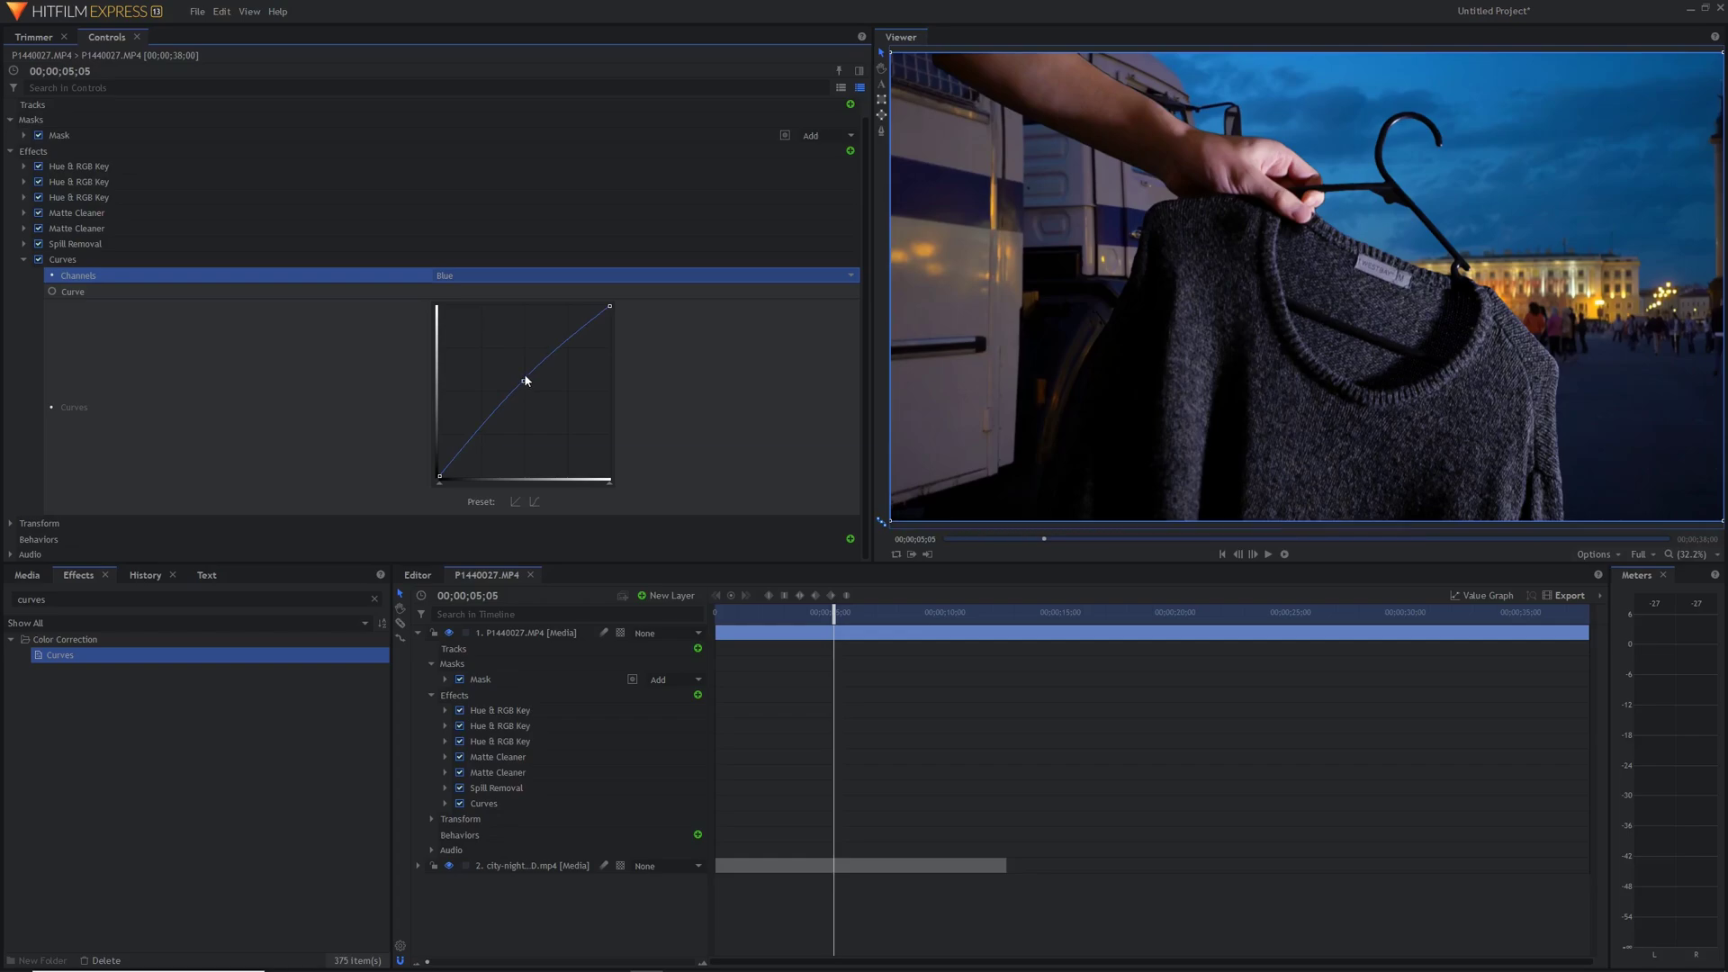
left_click(508, 278)
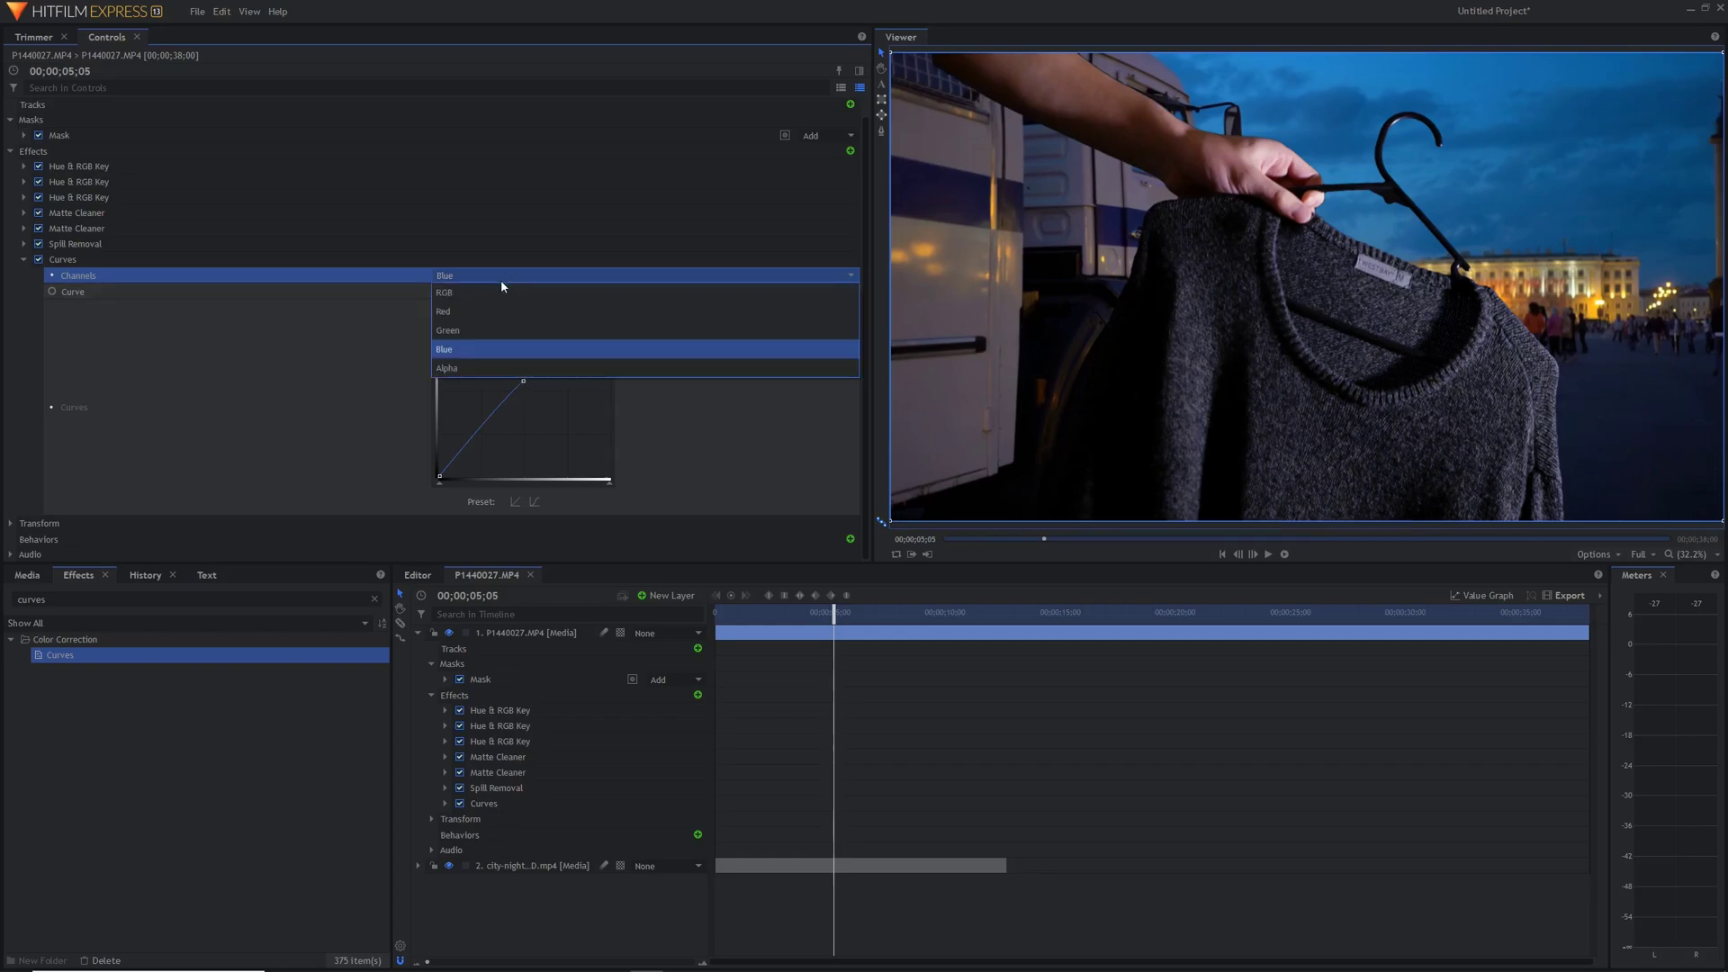
left_click(491, 316)
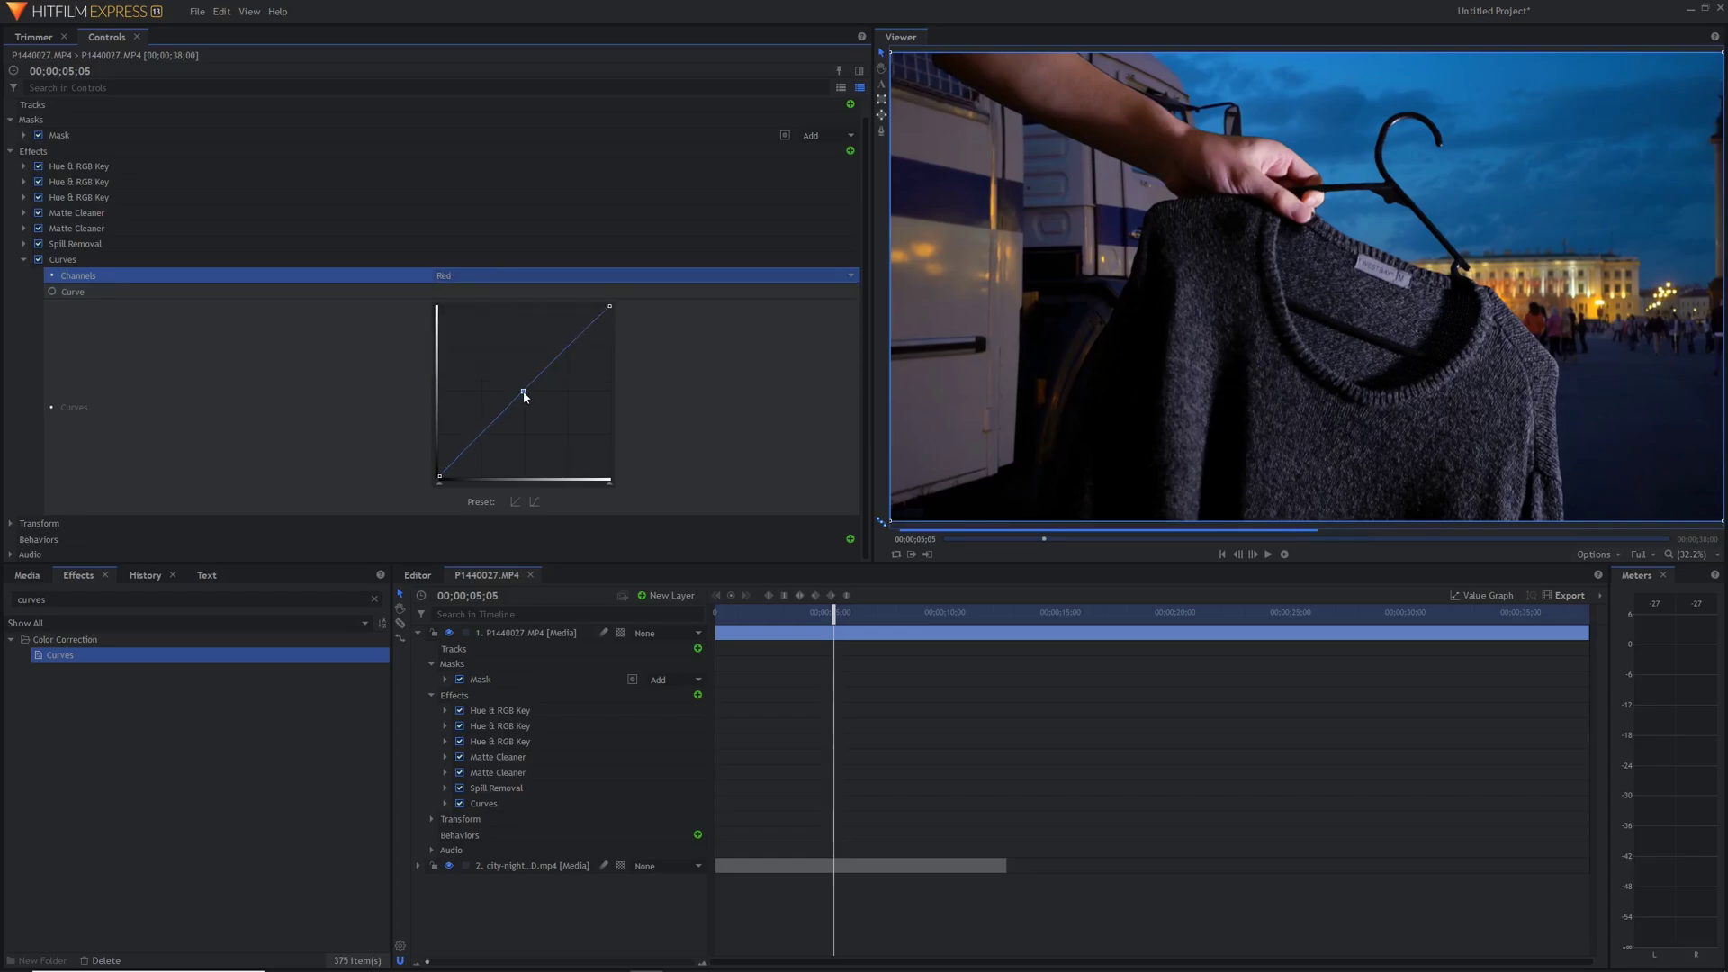
left_click_drag(526, 403, 526, 415)
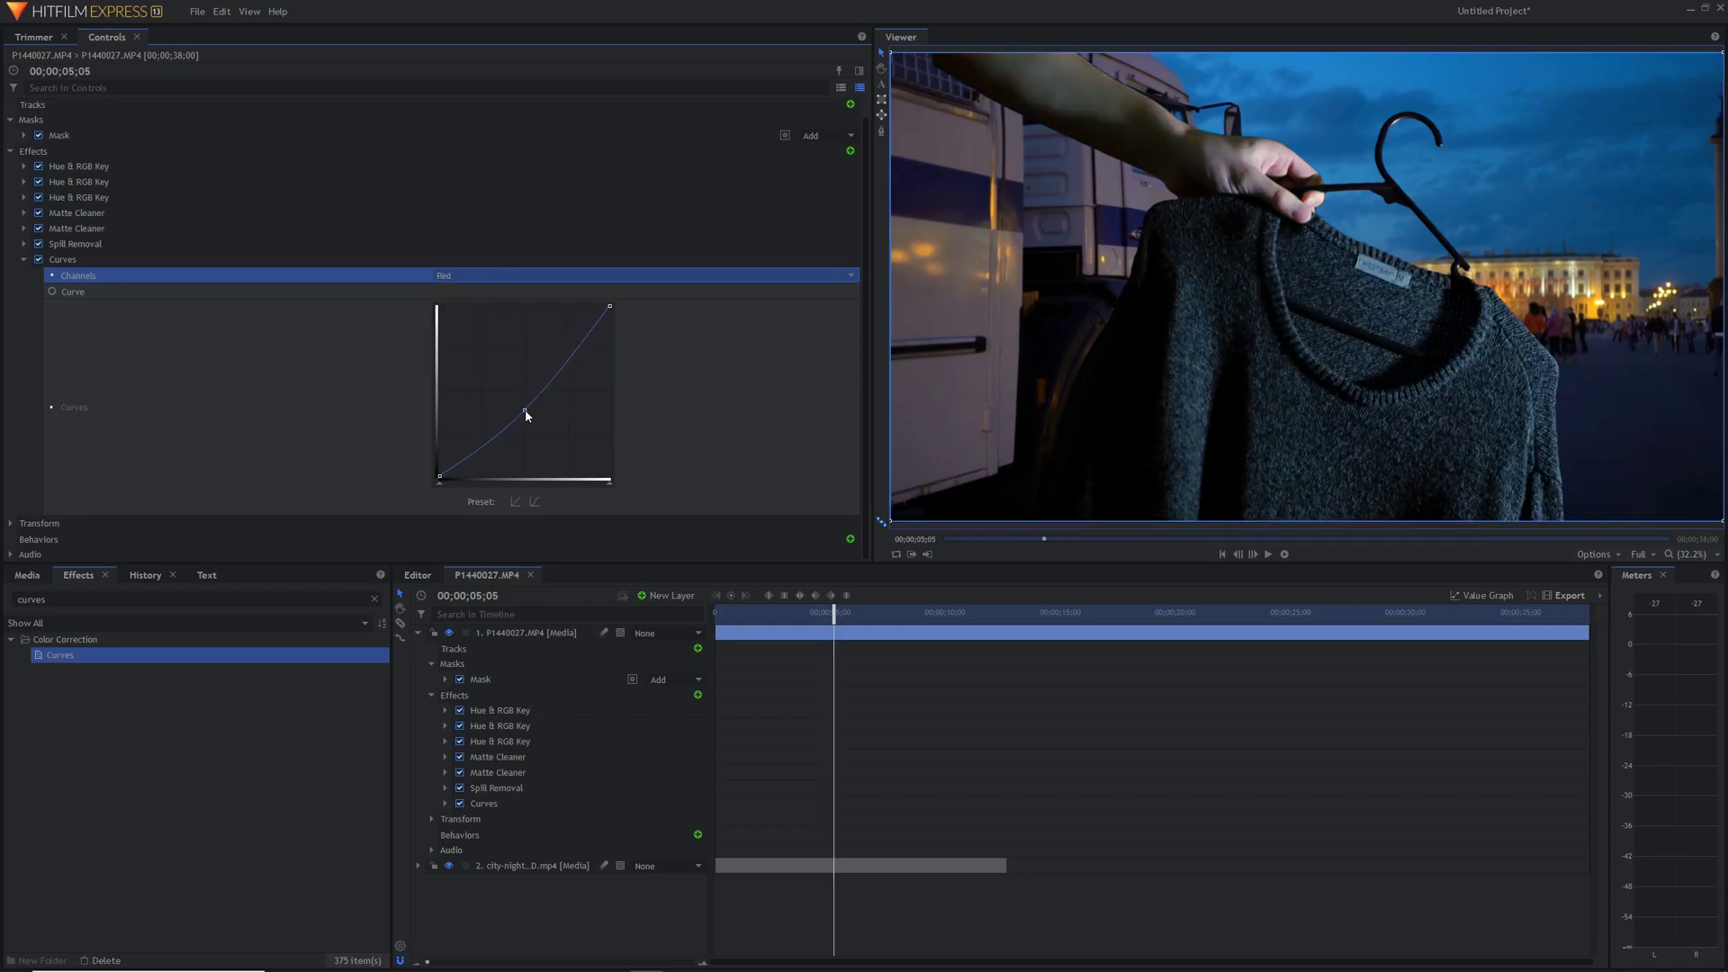
Step: Lower the Green channel curve's midpoint slightly and collapse the Curves effect
left_click(554, 280)
left_click(540, 331)
left_click_drag(523, 398, 523, 402)
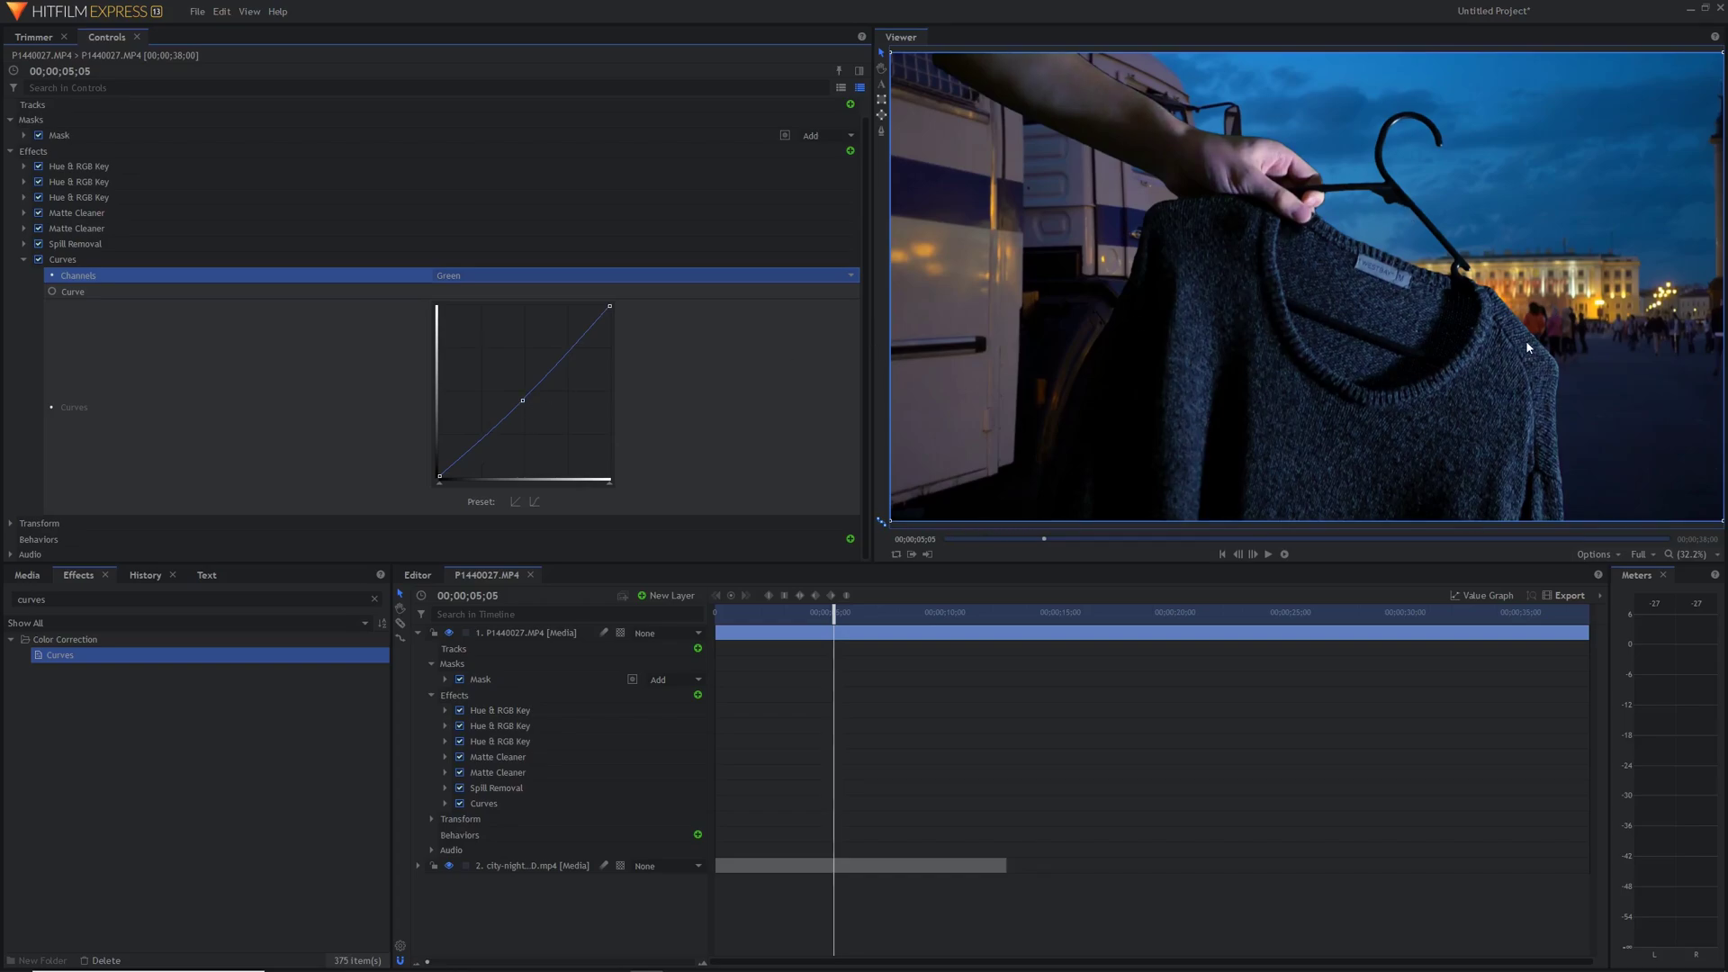
left_click(452, 277)
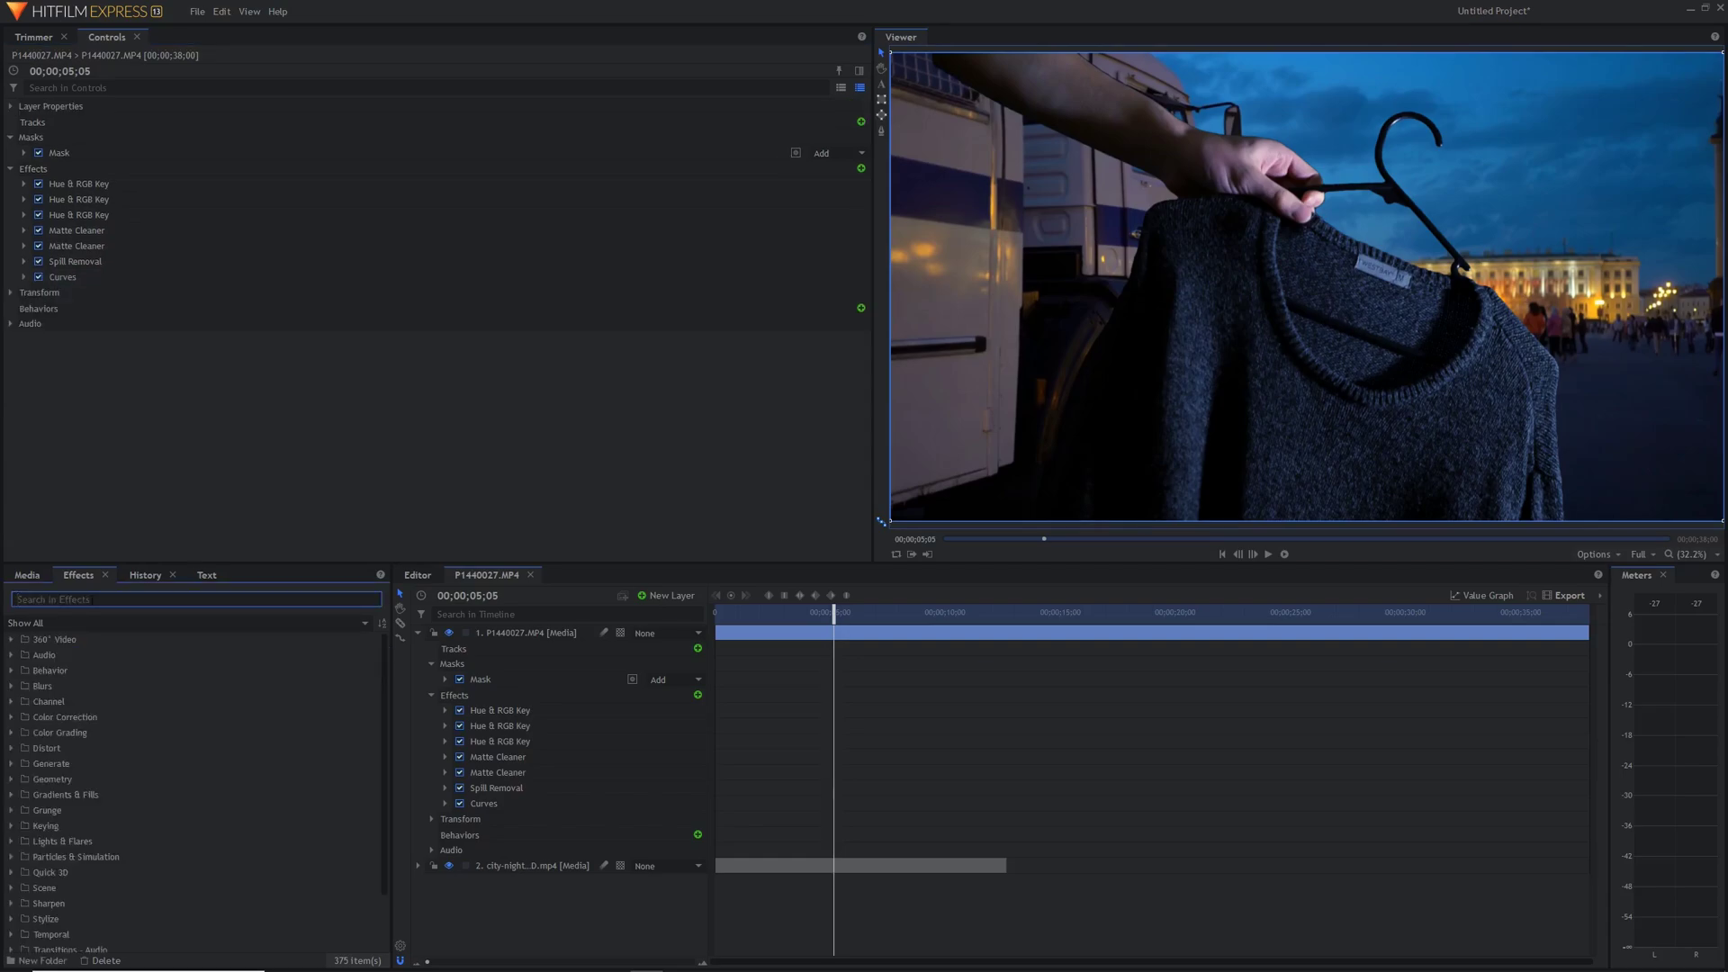
Step: Find the Lens Blur effect, apply it to the city-night background layer, and turn it off
type("lens")
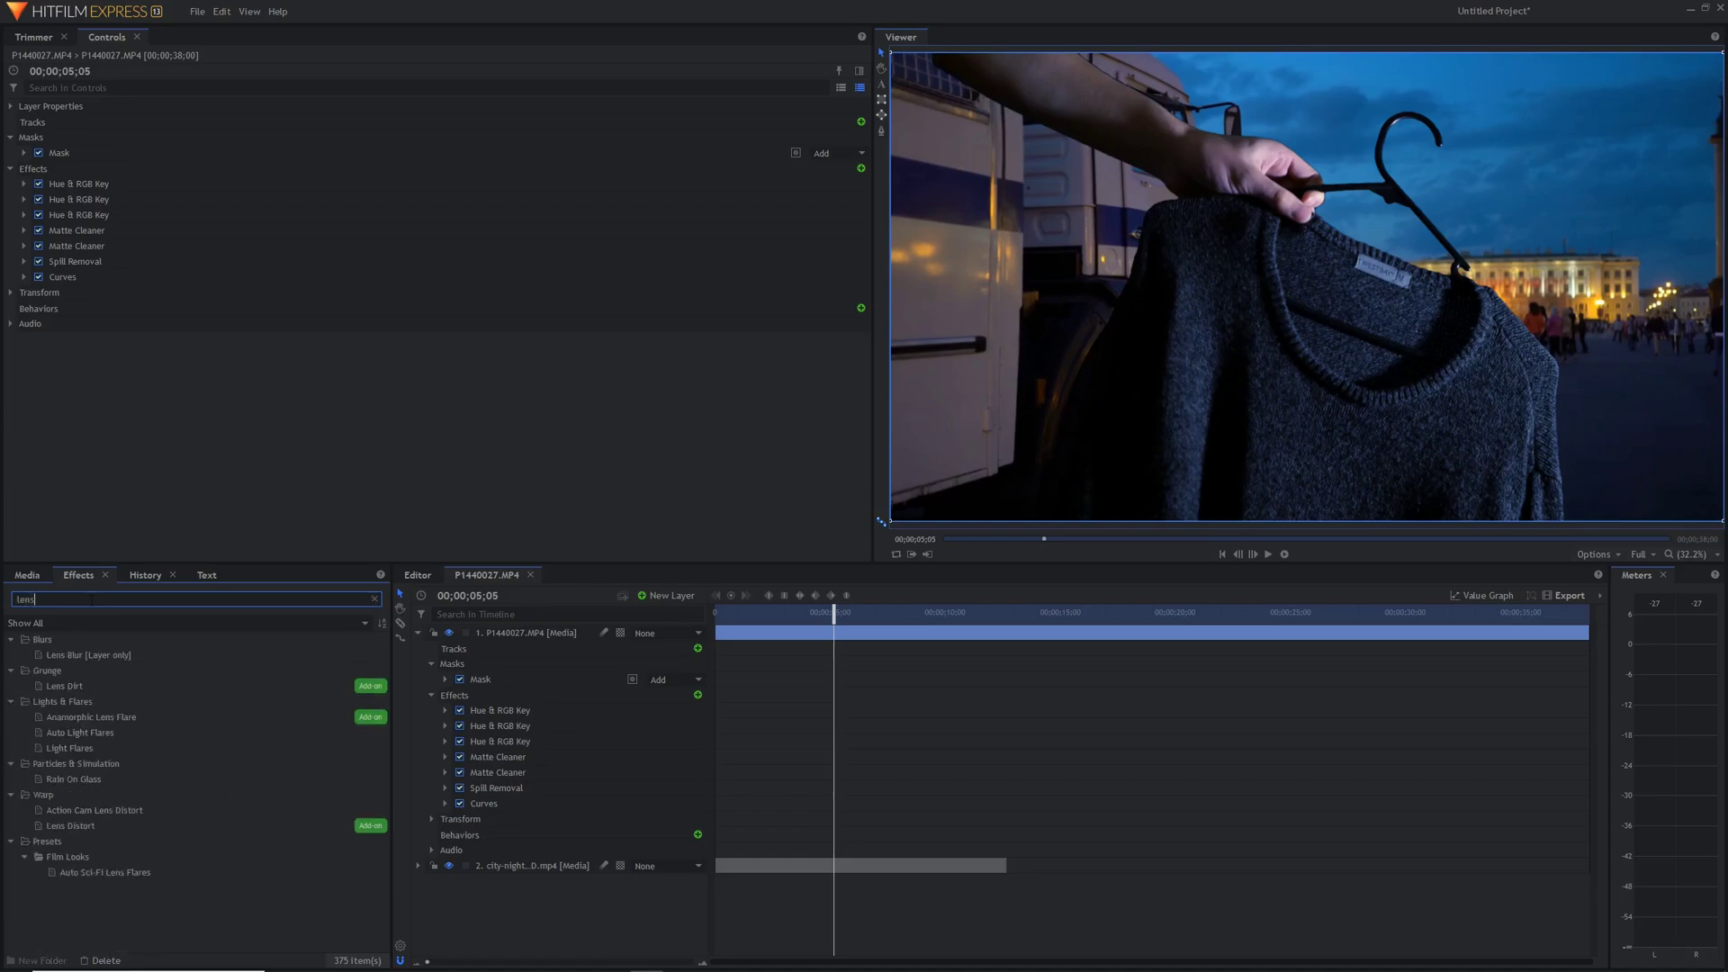
left_click_drag(83, 655, 513, 864)
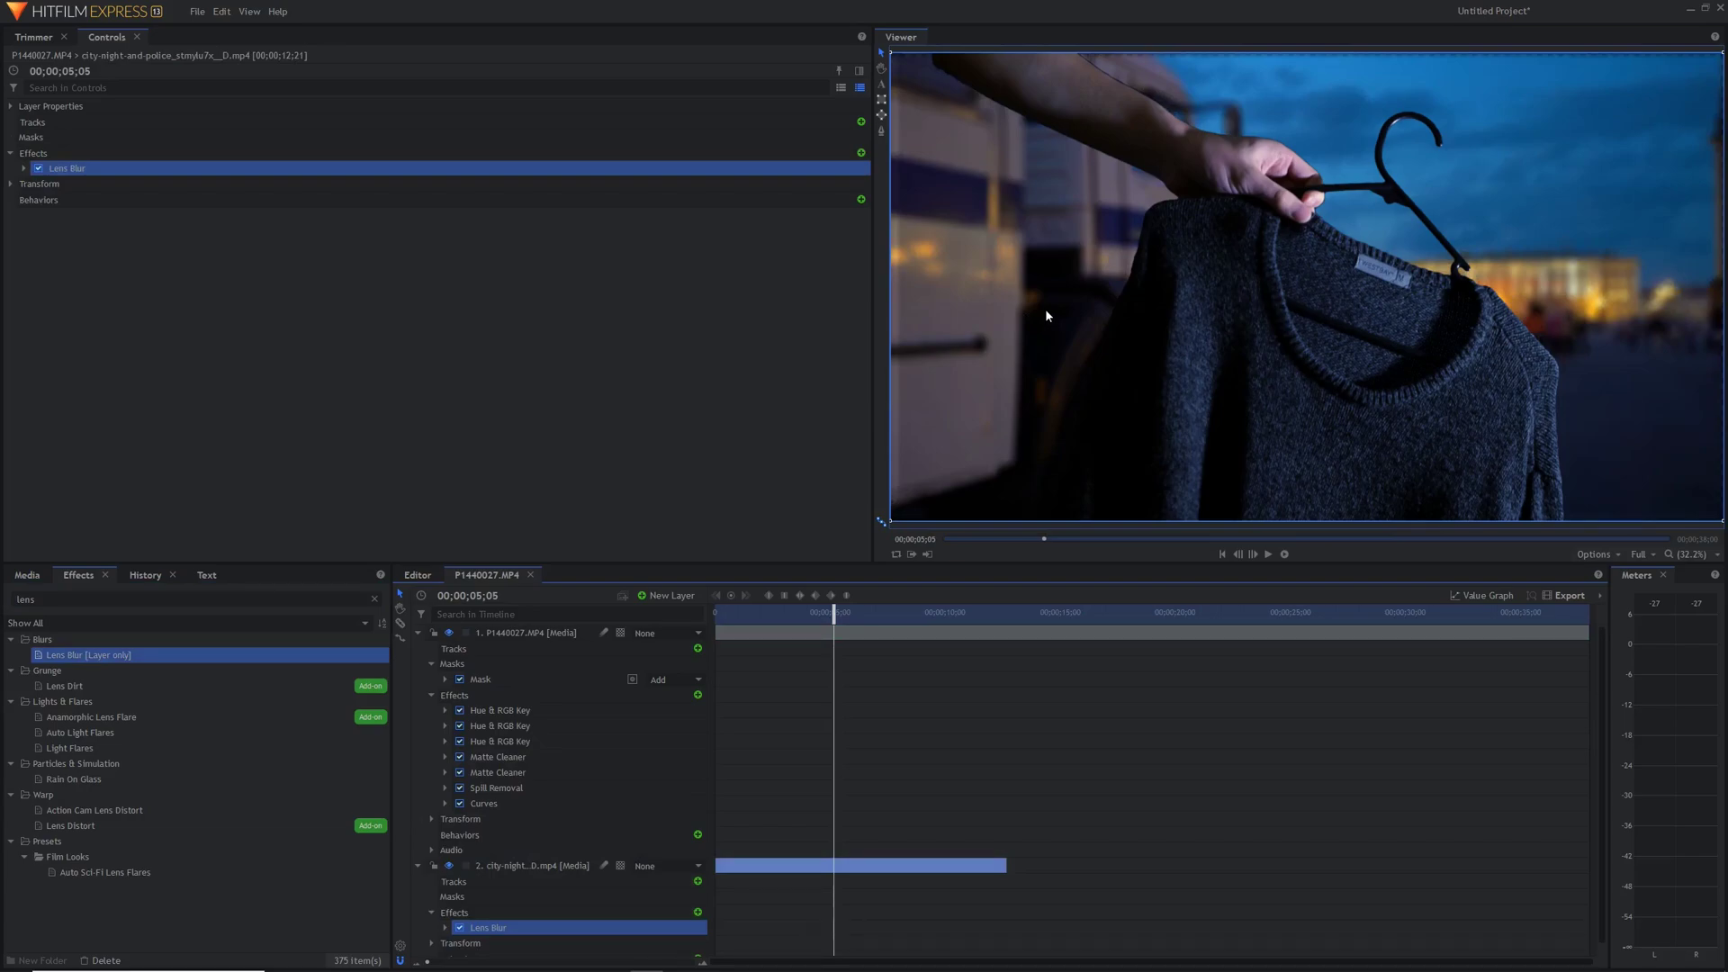
left_click(460, 928)
Step: Search the effects for "blur", select the P1440027.MP4 layer, and move the playhead to 00;00;06;07
left_click(144, 600)
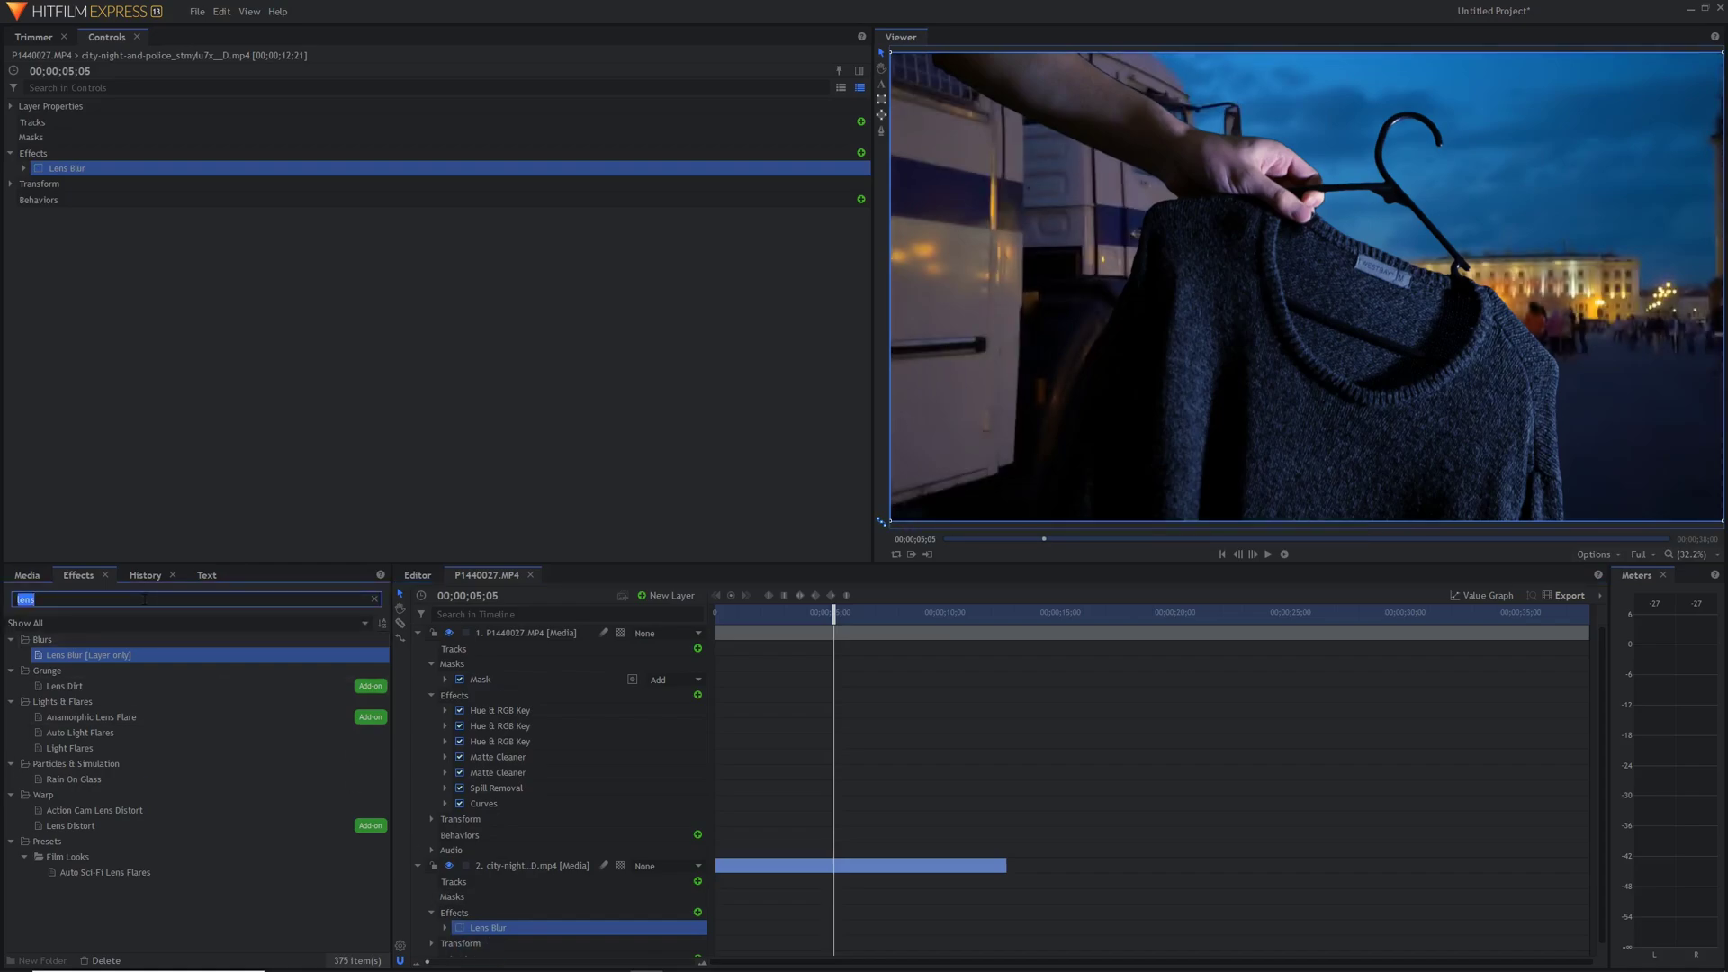
type("blur")
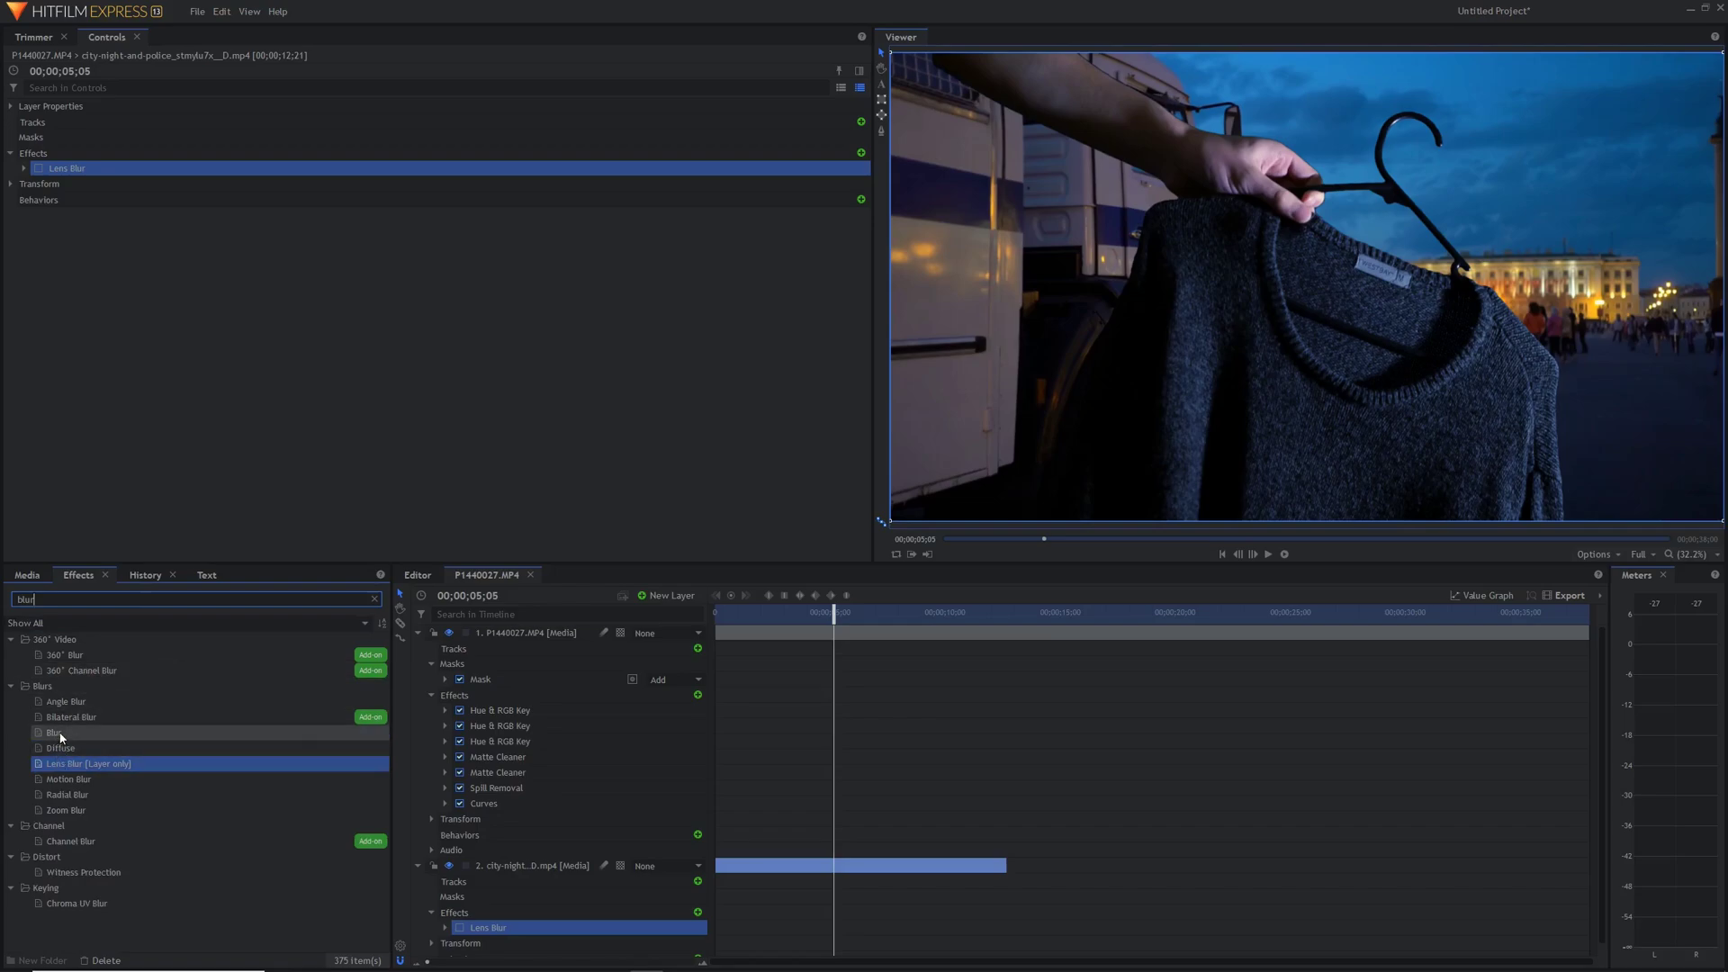
left_click(63, 735)
left_click_drag(72, 731, 510, 633)
left_click(509, 634)
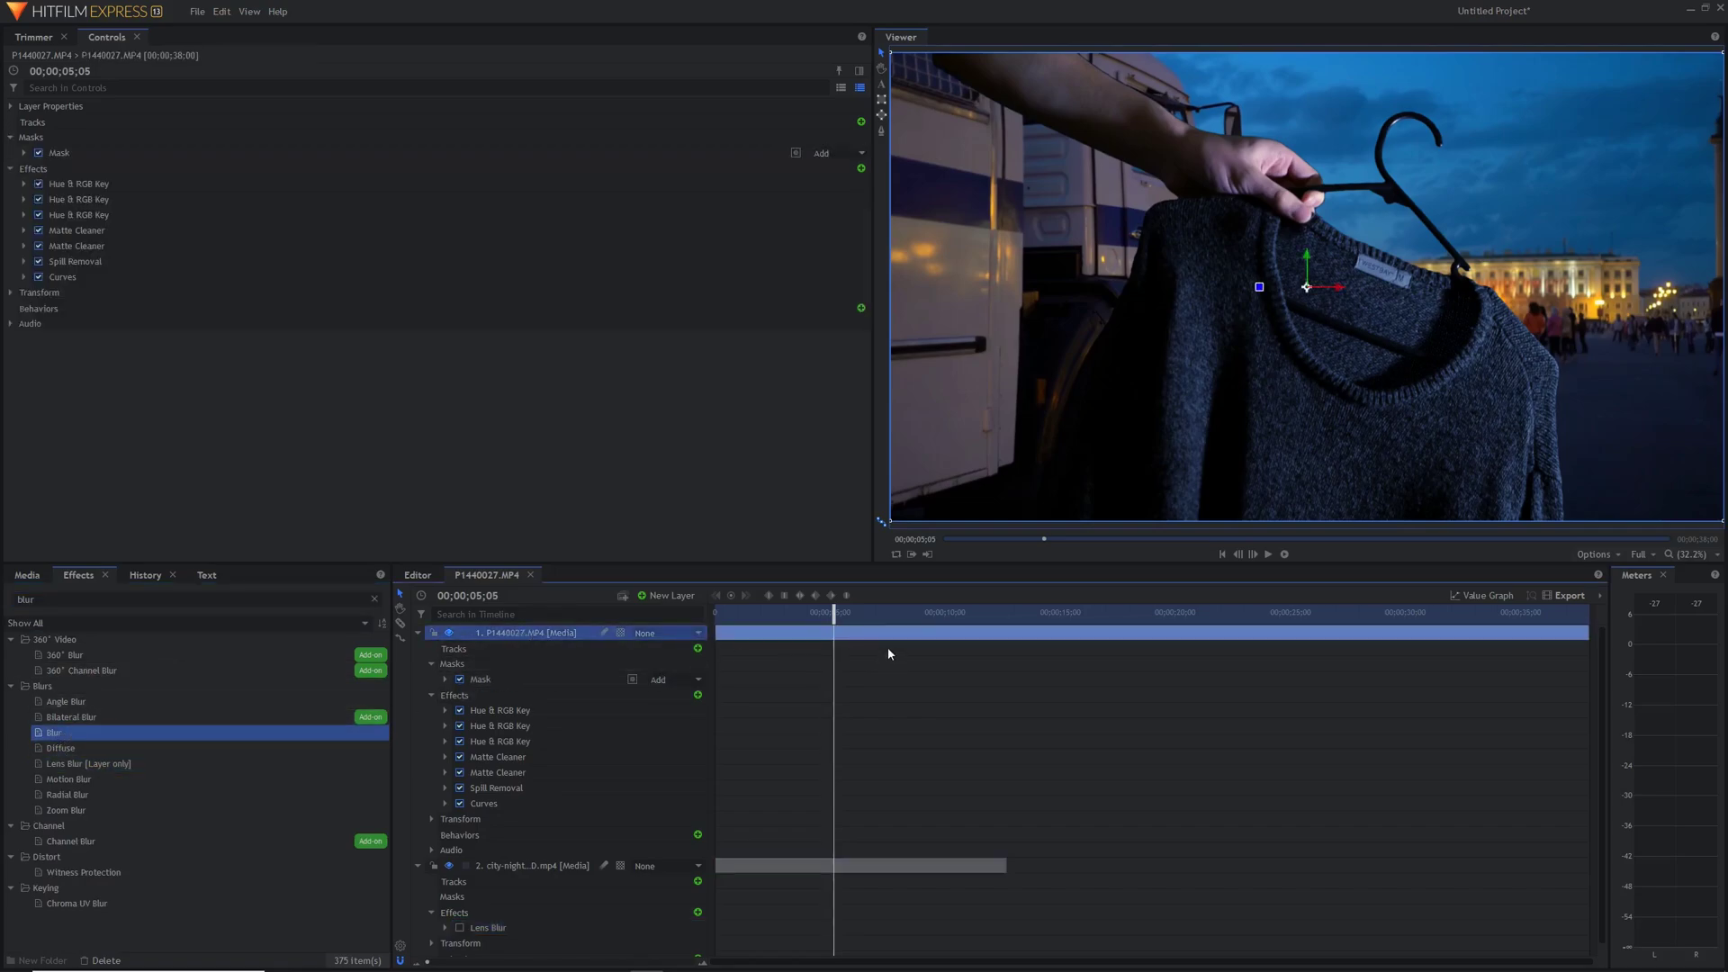
mouse_move(887, 617)
left_mouse_down()
mouse_move(837, 618)
mouse_move(858, 620)
left_mouse_up()
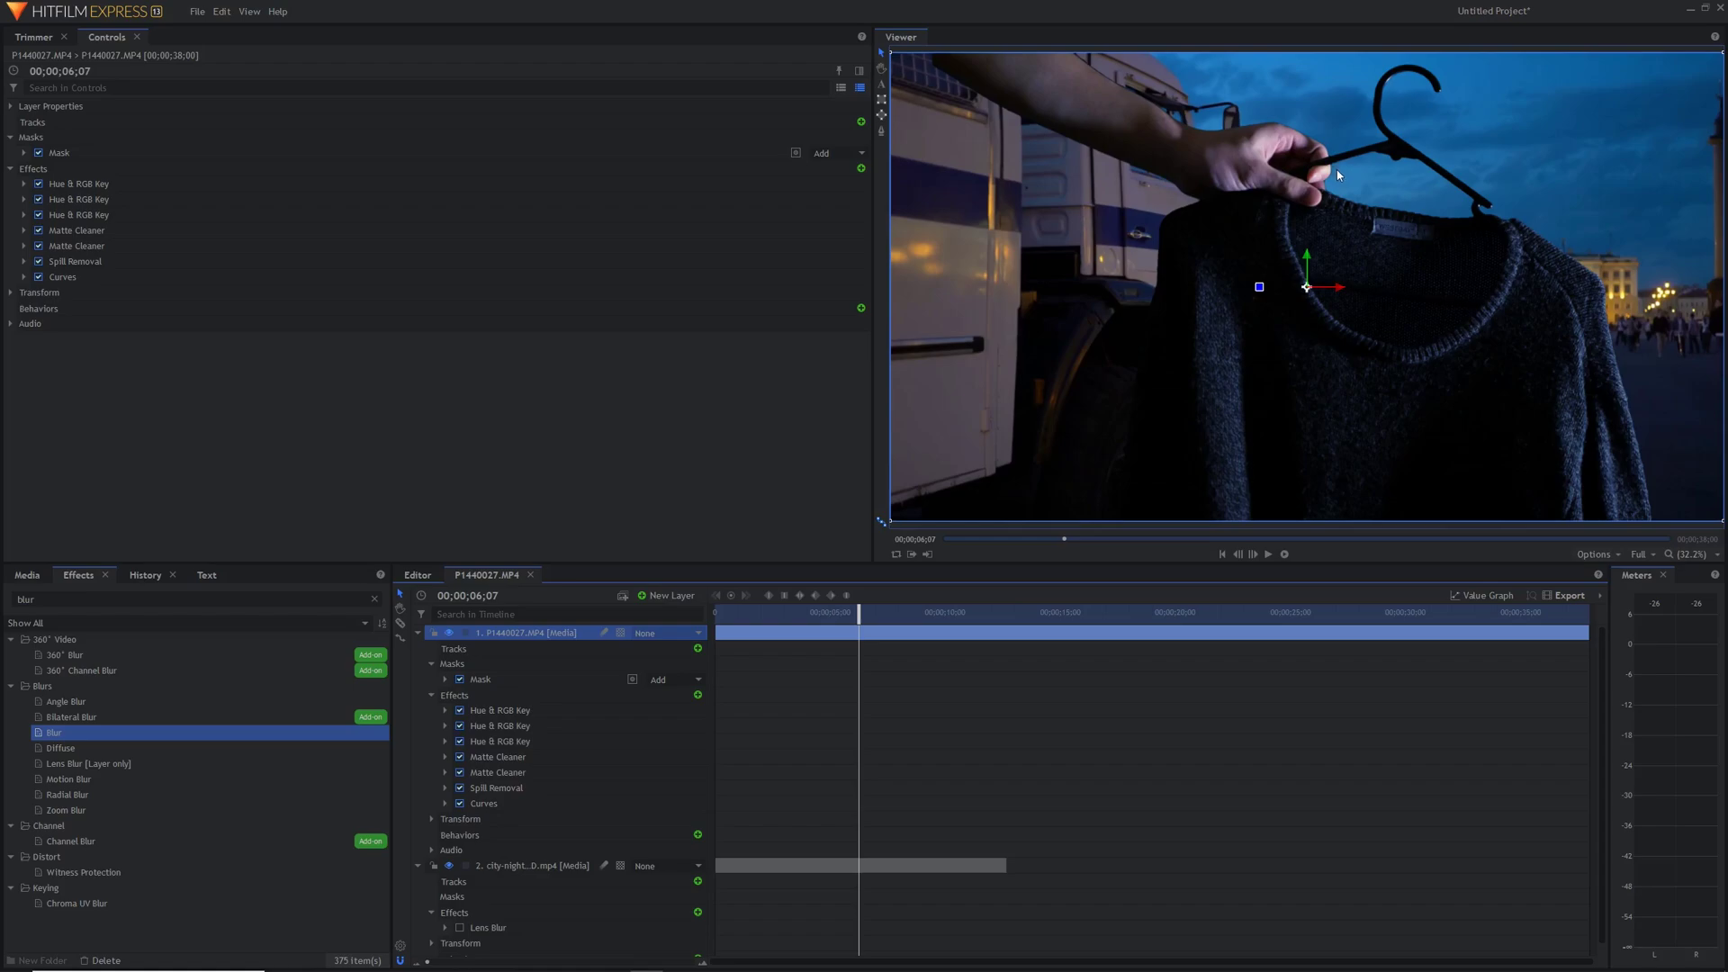
Step: Add the Motion Blur effect to the P1440027.MP4 layer below Curves and move the playhead to 00;00;11;16
left_click(116, 599)
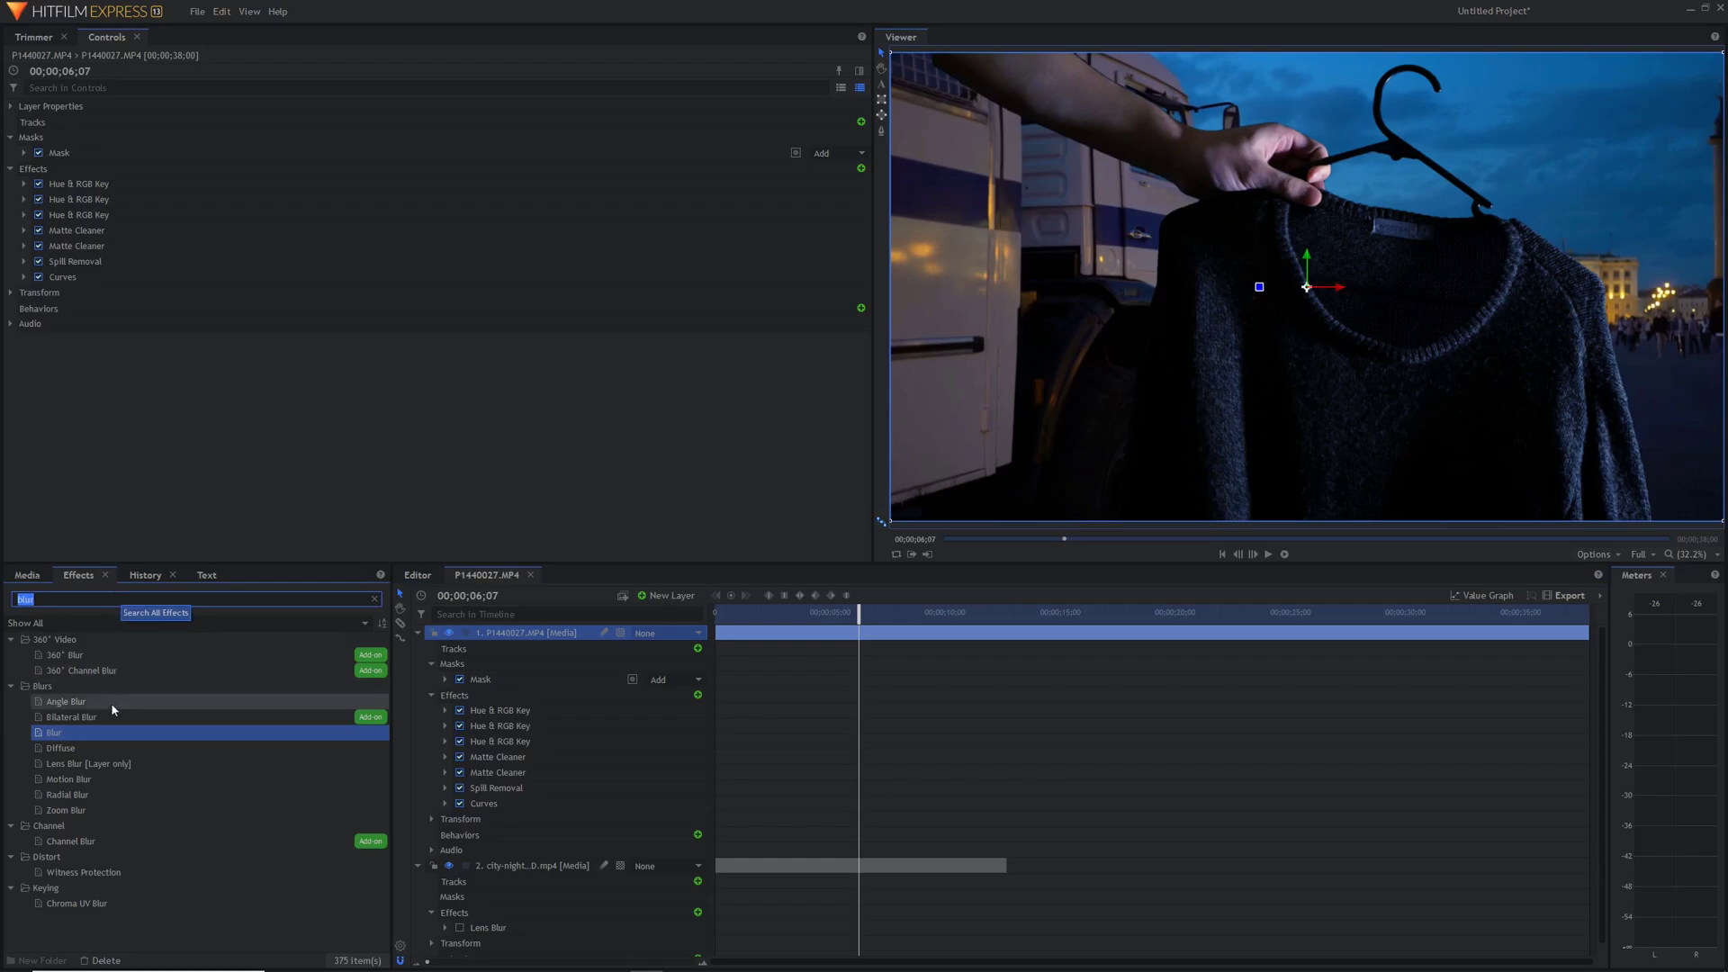
left_click_drag(73, 779, 527, 636)
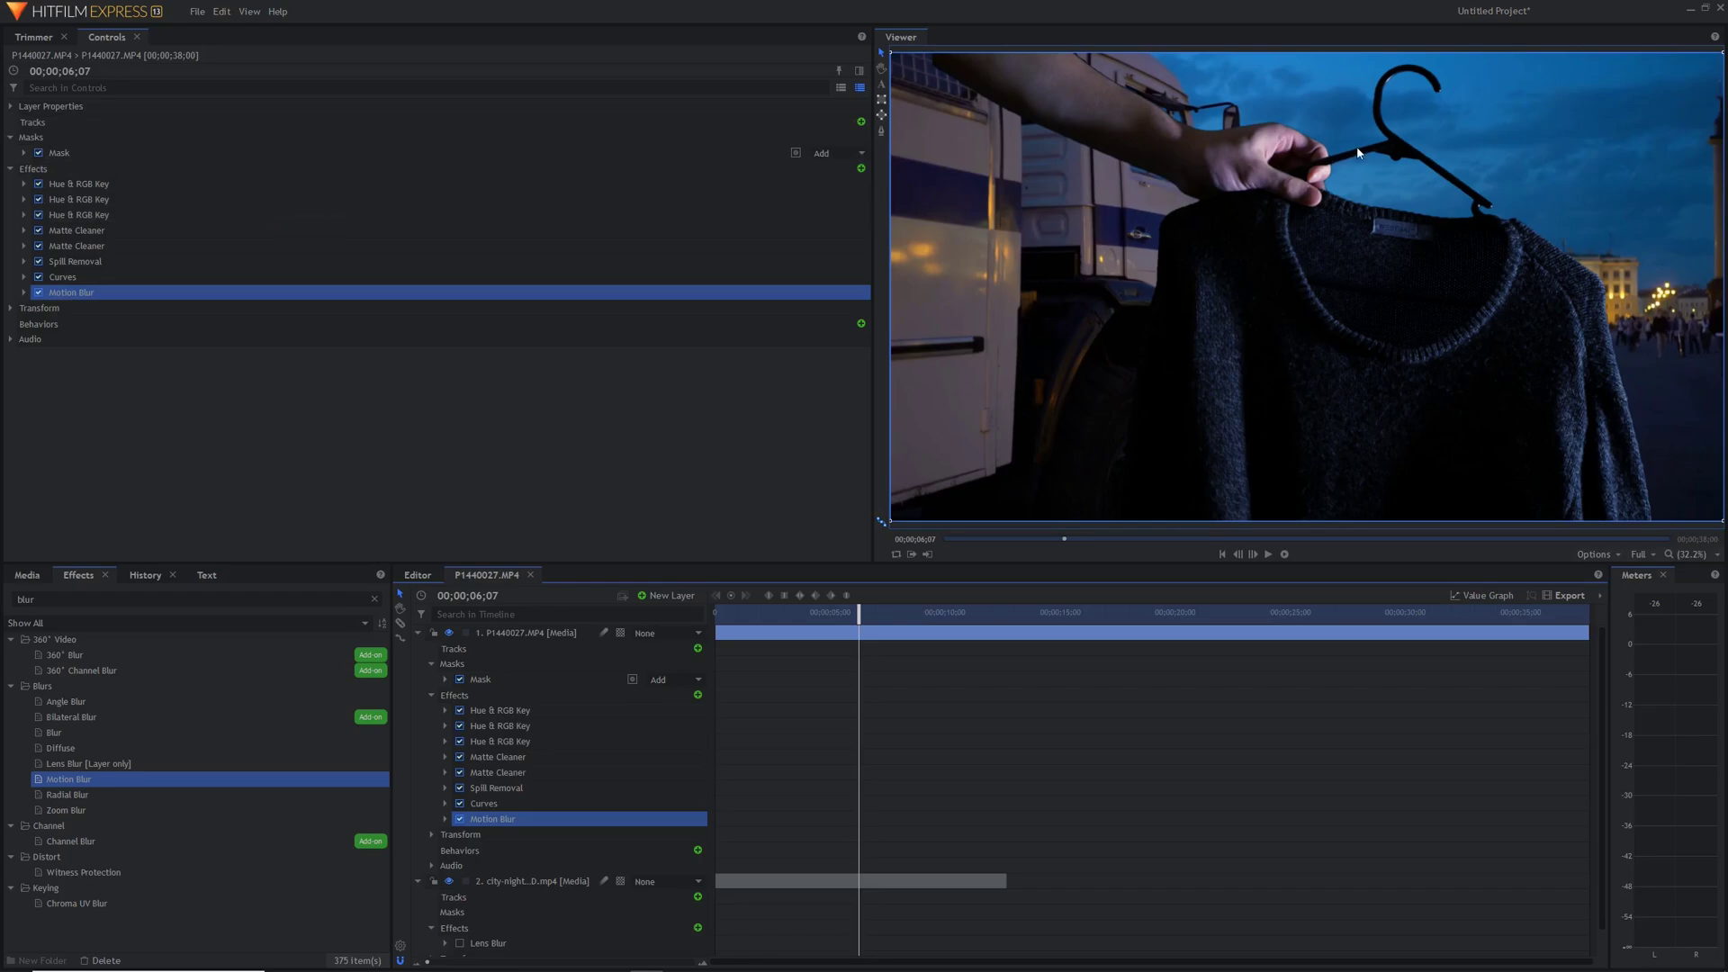
left_click(981, 617)
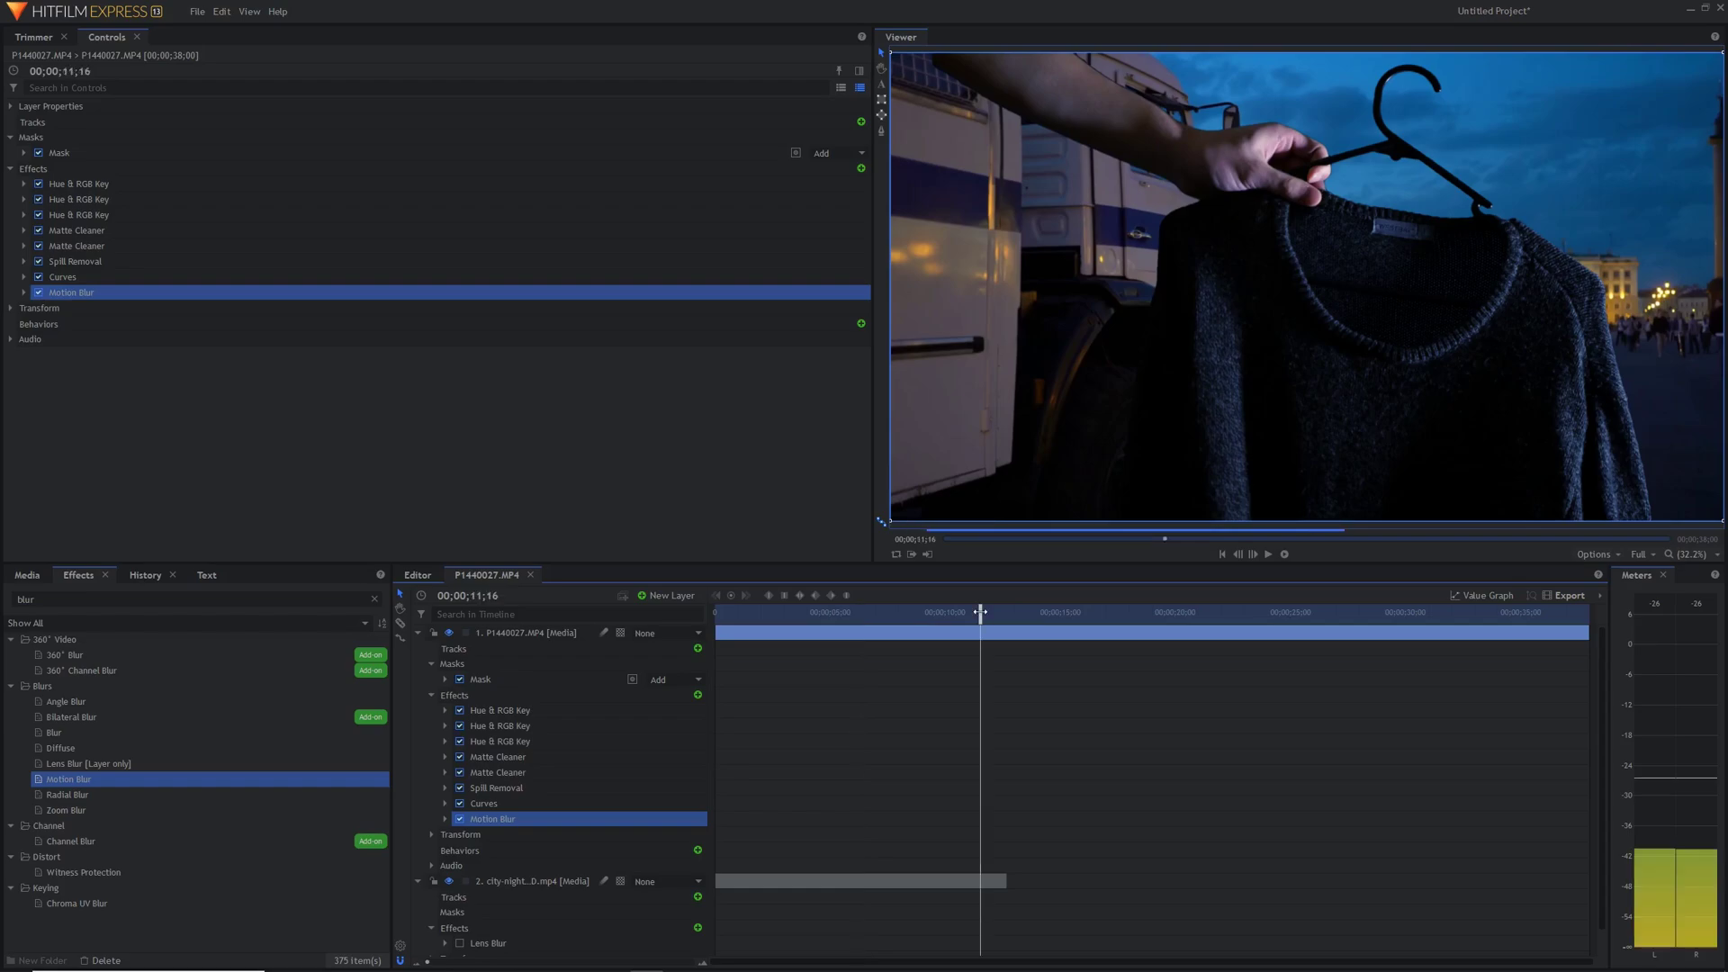